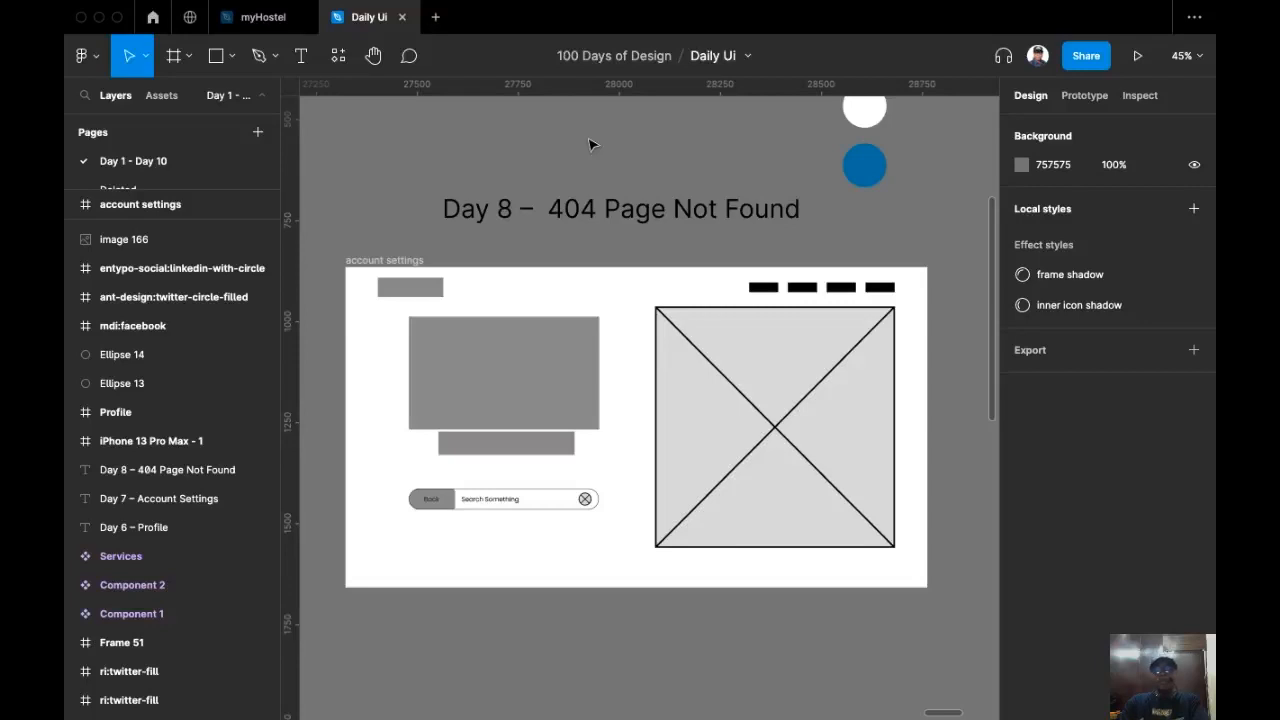
# Step: Survey the canvas around the Day 8 – 404 Page Not Found wireframe, the color swatches and the cat images
pyautogui.moveTo(662, 188); pyautogui.dragTo(625, 215)
pyautogui.scroll(-1, 645, 220)
pyautogui.scroll(-1, 648, 218)
pyautogui.moveTo(674, 203); pyautogui.dragTo(686, 180)
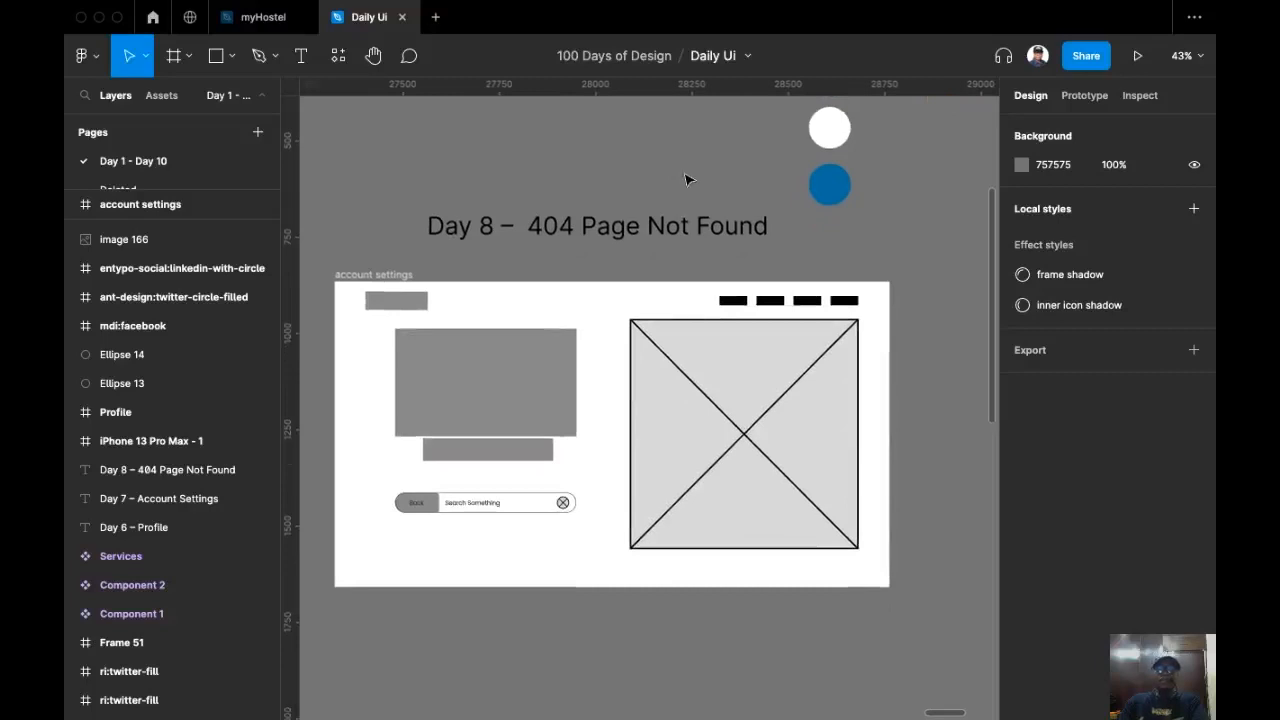
pyautogui.scroll(-5, 666, 226)
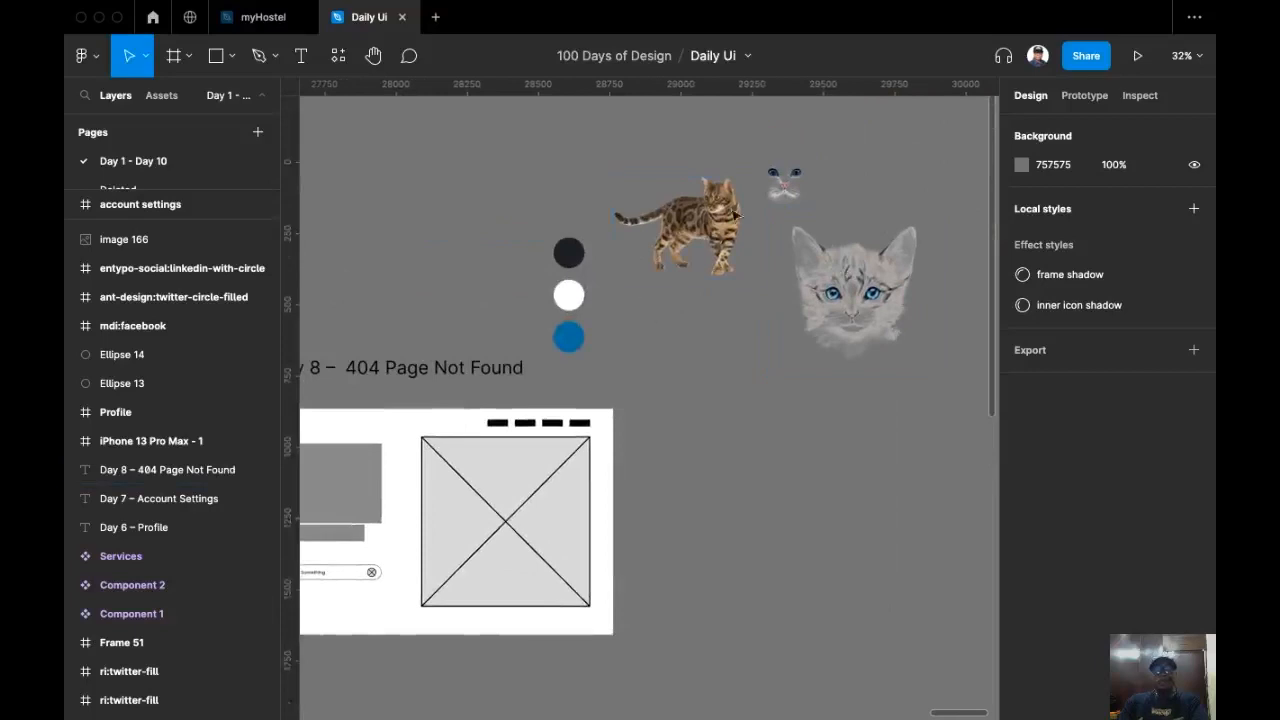
pyautogui.moveTo(508, 262); pyautogui.dragTo(617, 221)
pyautogui.moveTo(718, 218); pyautogui.dragTo(699, 321)
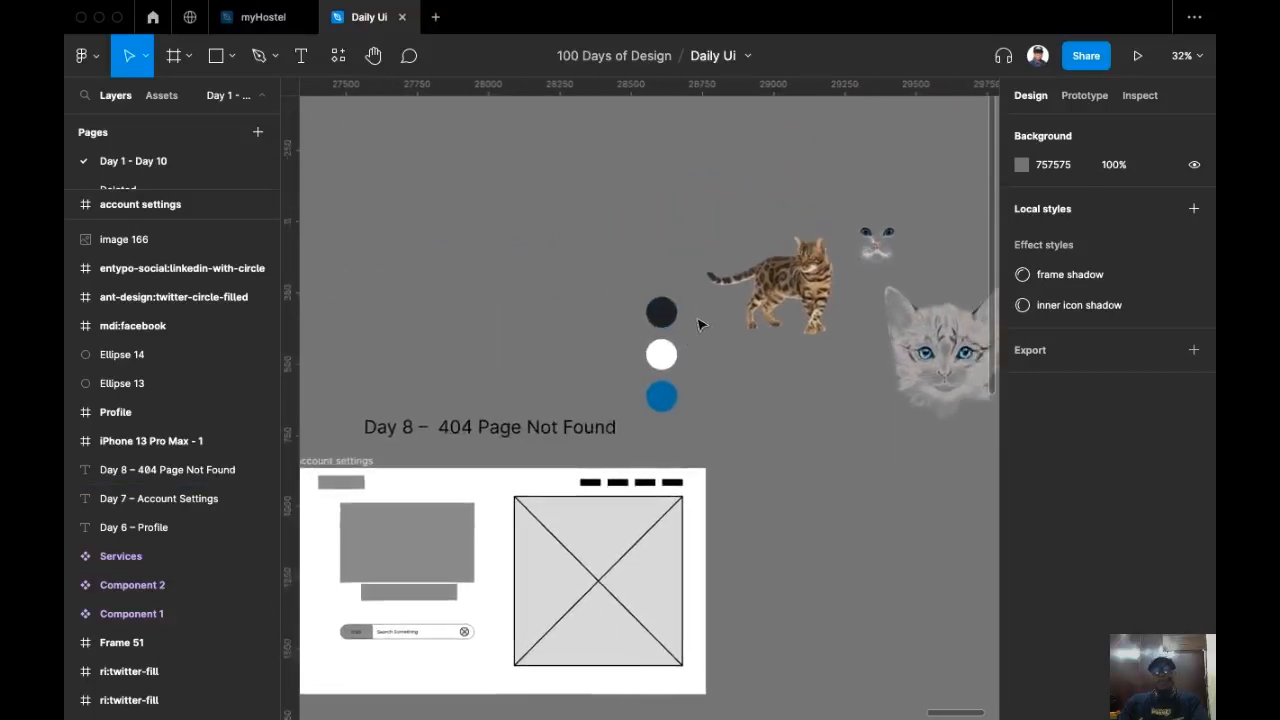
pyautogui.scroll(4, 699, 323)
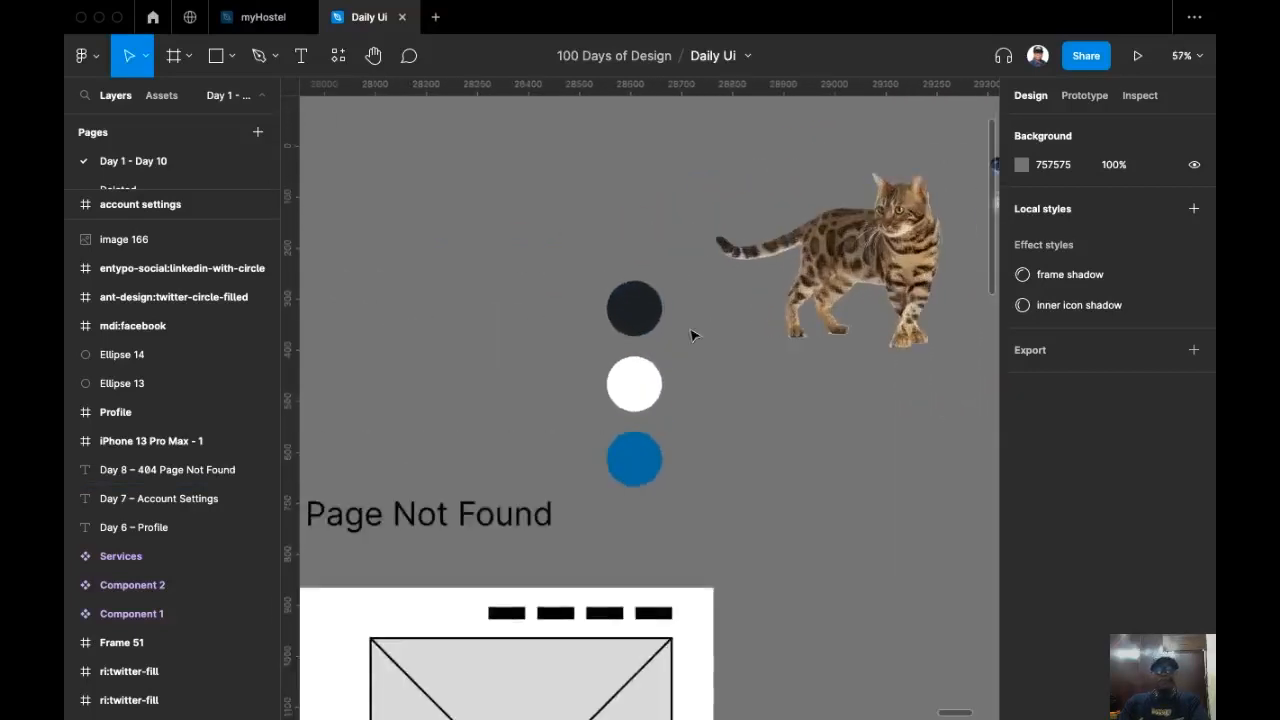
pyautogui.scroll(-2, 695, 335)
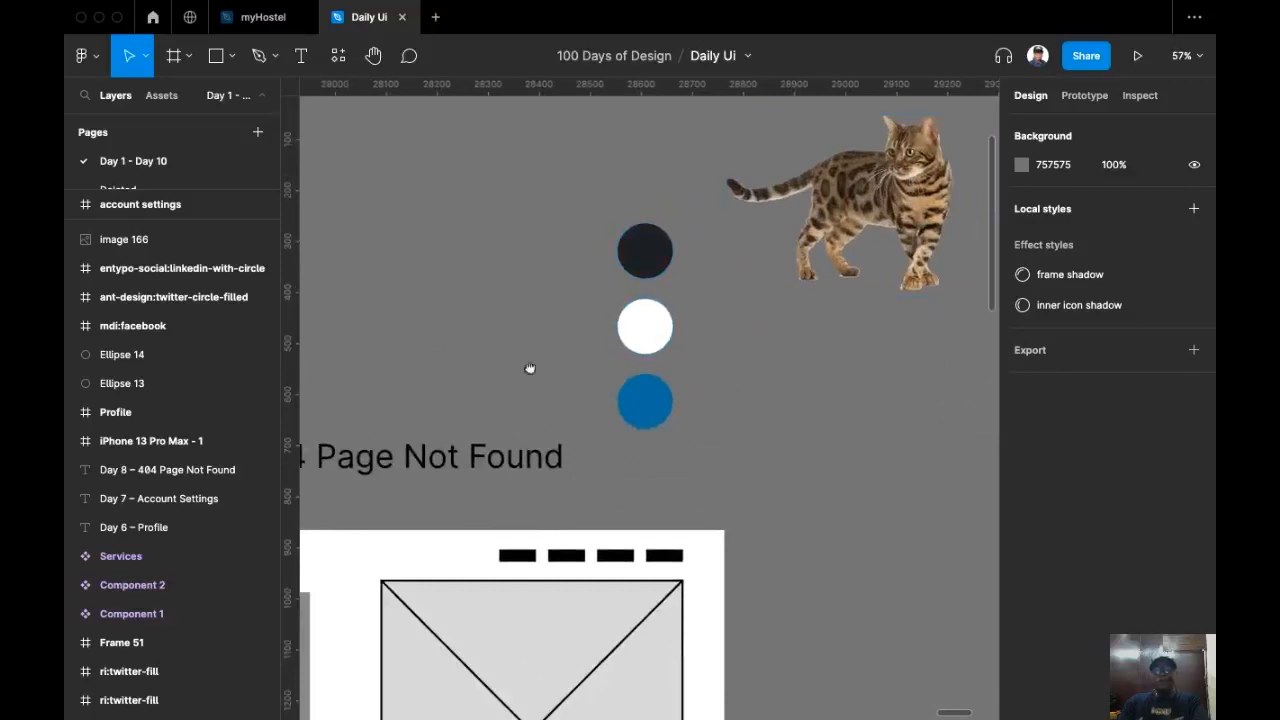
pyautogui.scroll(-3, 523, 397)
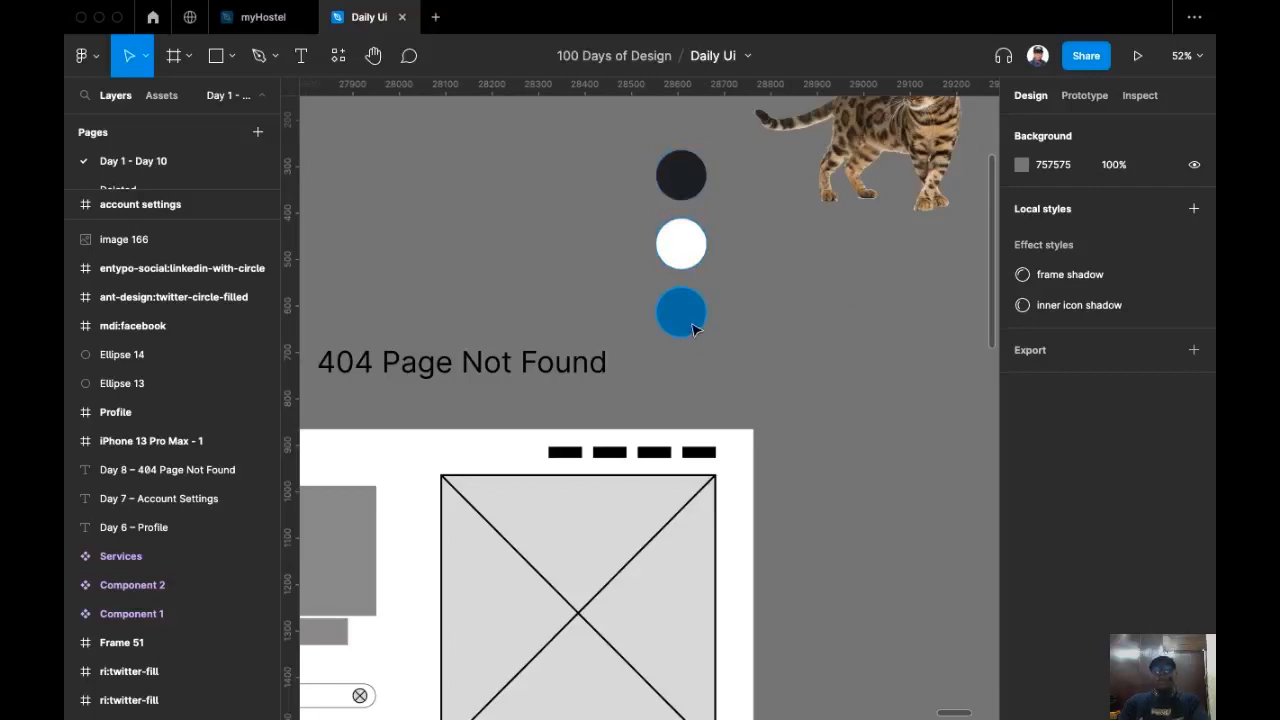
pyautogui.scroll(-4, 572, 303)
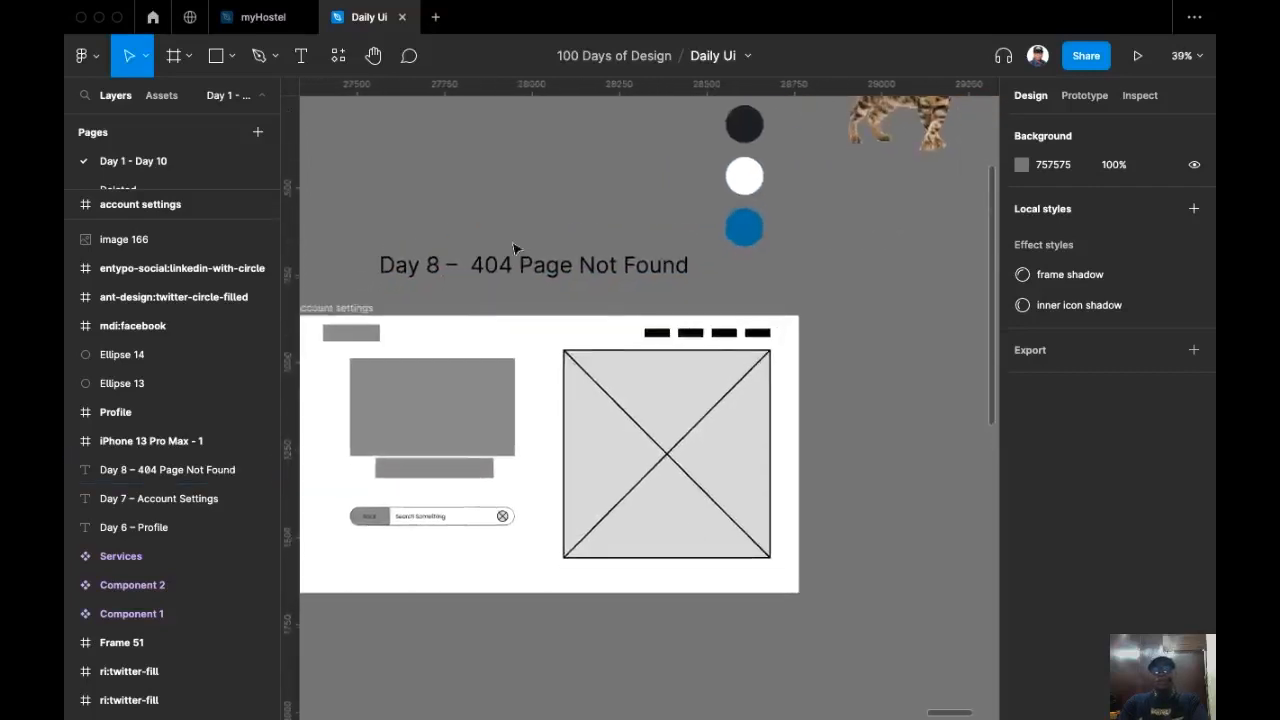
# Step: Rename the account settings frame to error 404 page not found
pyautogui.click(352, 297)
pyautogui.doubleClick(352, 297)
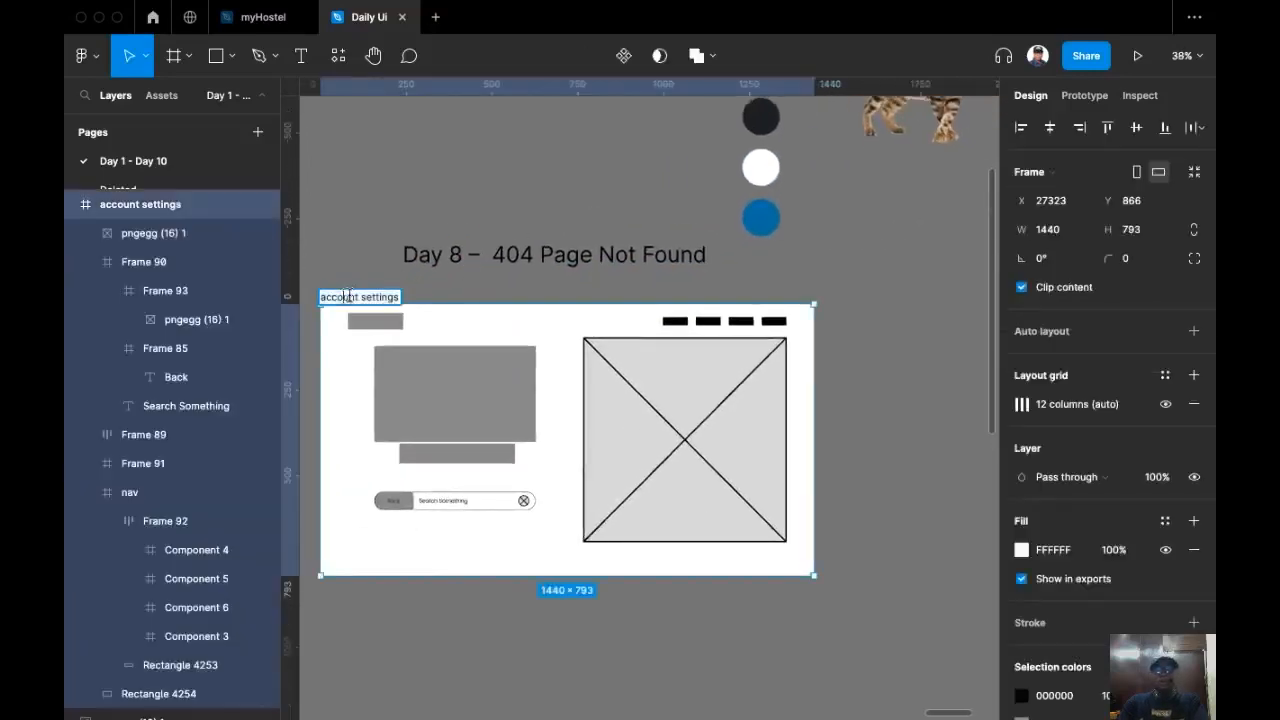
pyautogui.press('super+a')
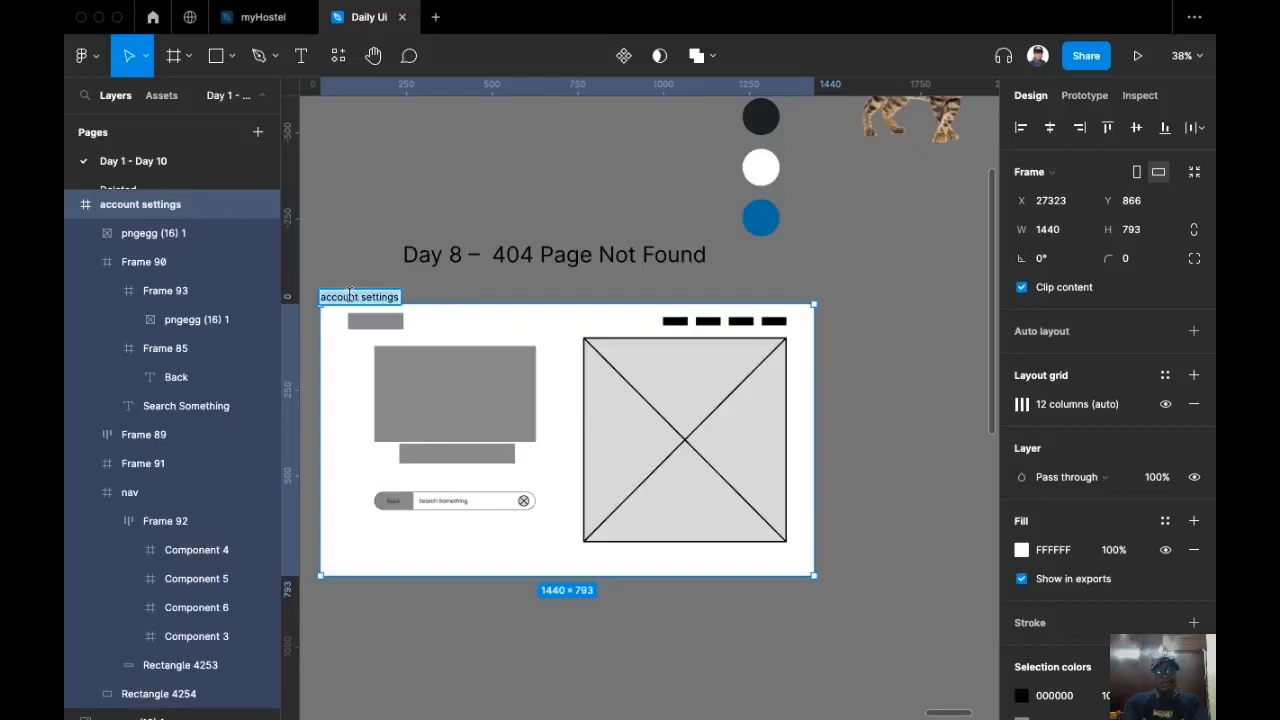
pyautogui.write('error 404 page not found')
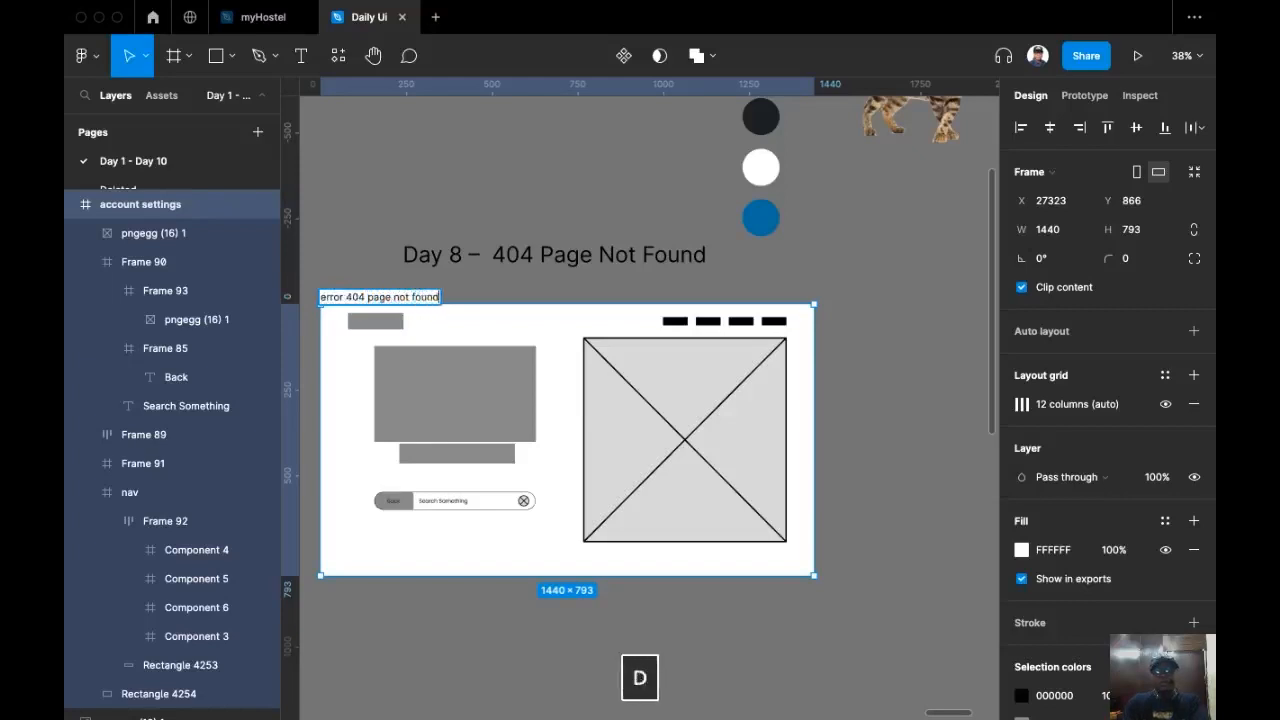
pyautogui.click(485, 125)
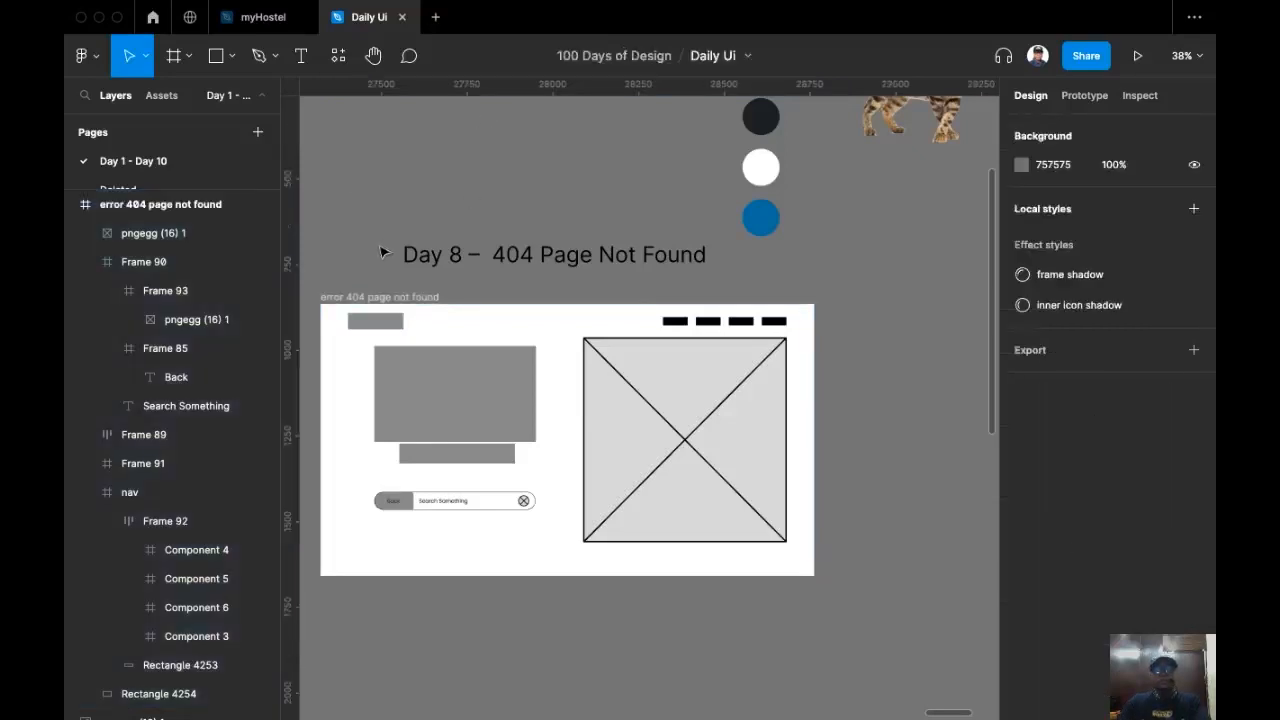
# Step: Duplicate the error 404 page not found frame, placing the copy to the right of the original
pyautogui.scroll(-2, 408, 178)
pyautogui.click(347, 270)
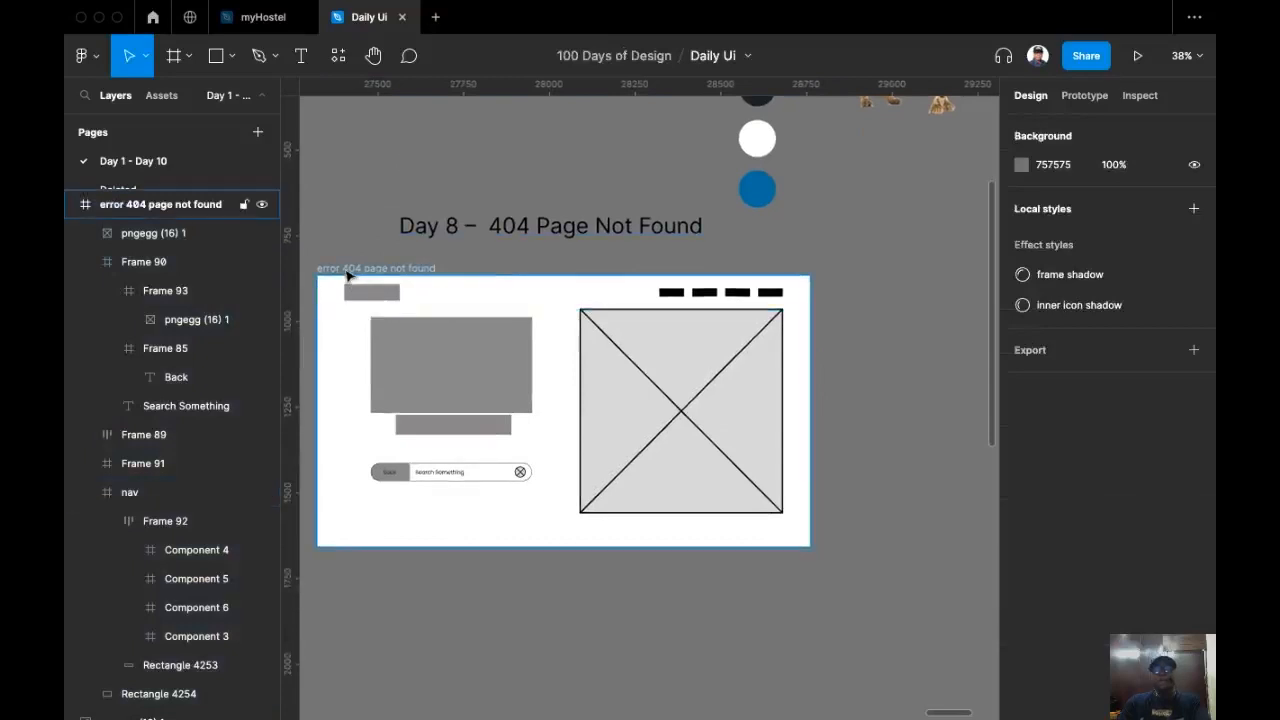
pyautogui.click(347, 272)
pyautogui.moveTo(349, 274); pyautogui.dragTo(866, 298)
pyautogui.hscroll(10, 866, 298)
pyautogui.scroll(3, 866, 298)
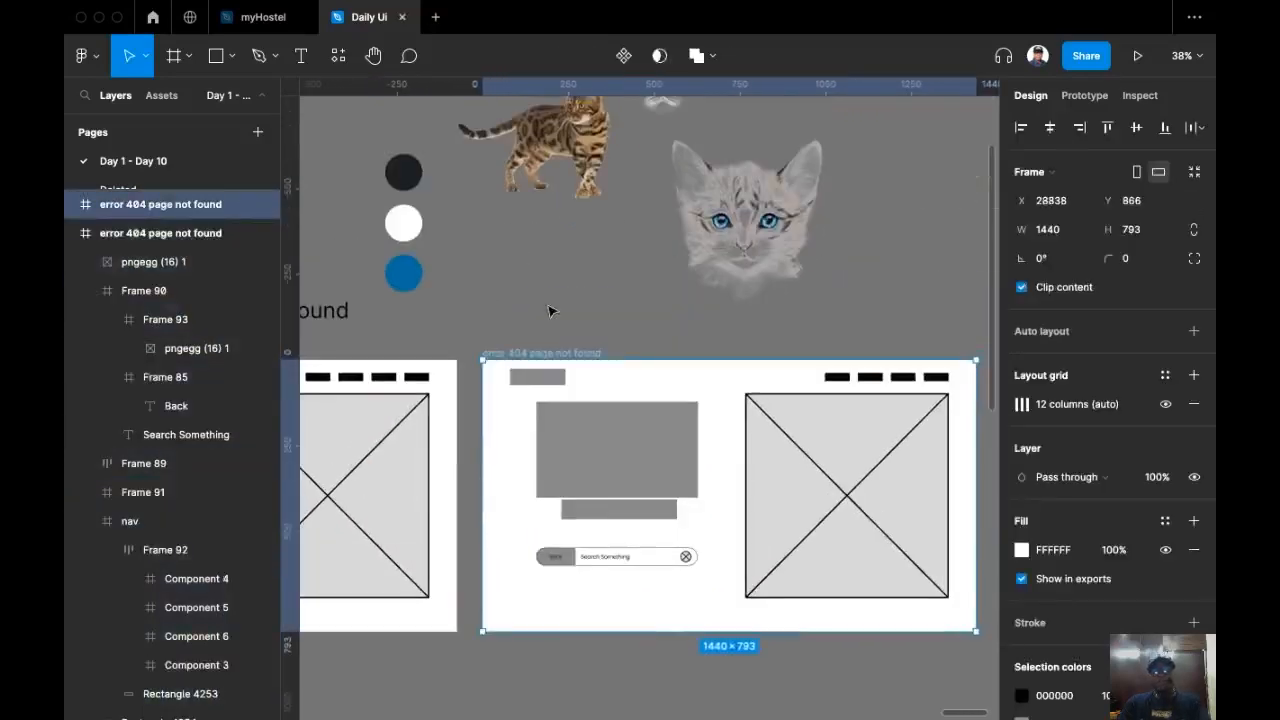
# Step: Pan around the duplicated frame and the color swatches and cat images above it
pyautogui.scroll(1, 500, 355)
pyautogui.hscroll(-1, 500, 355)
pyautogui.moveTo(334, 137); pyautogui.dragTo(843, 426)
pyautogui.moveTo(701, 328); pyautogui.dragTo(852, 341)
pyautogui.click(389, 239)
pyautogui.scroll(-3, 500, 300)
pyautogui.scroll(2, 577, 371)
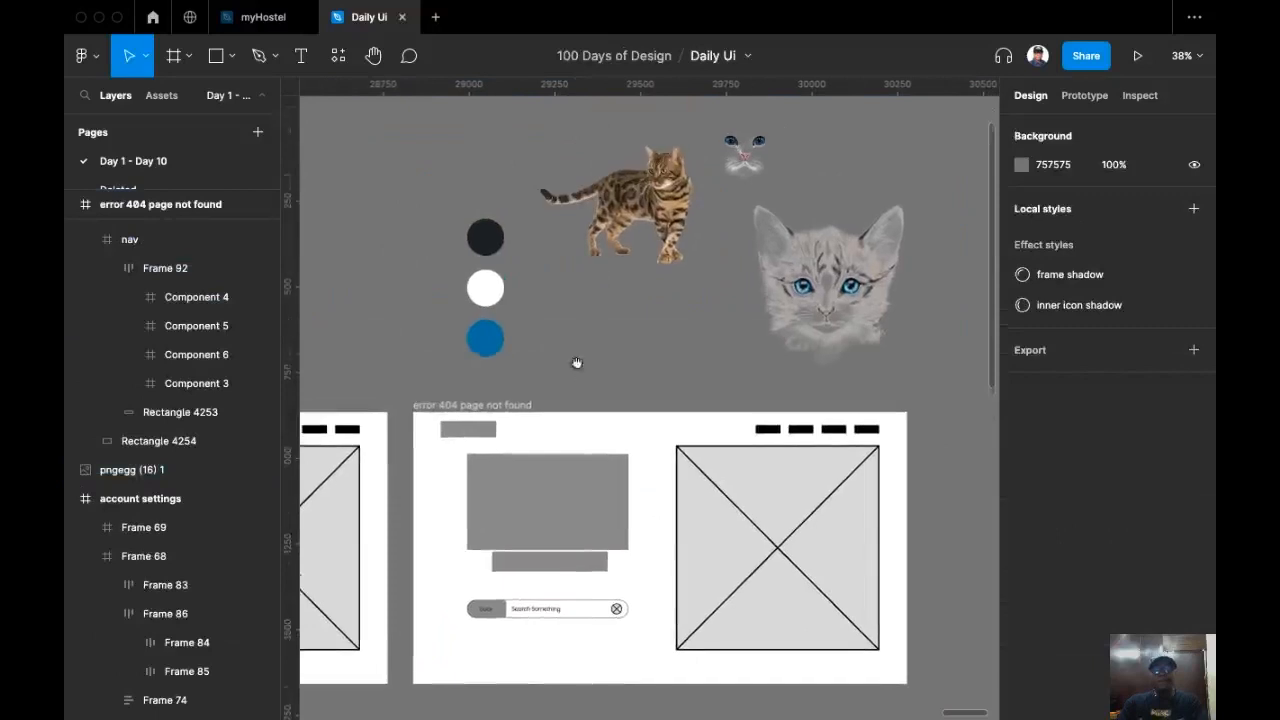
pyautogui.scroll(-1, 567, 334)
pyautogui.scroll(2, 565, 332)
pyautogui.hscroll(2, 565, 332)
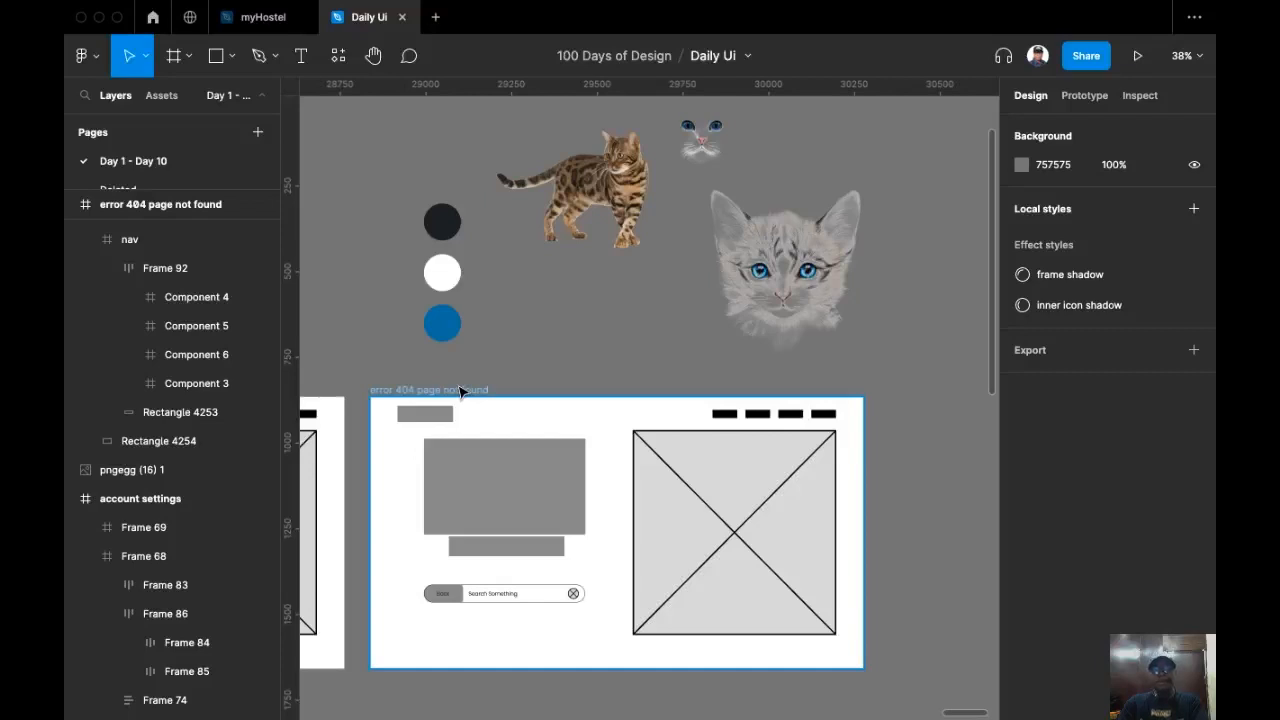
pyautogui.scroll(-1, 515, 336)
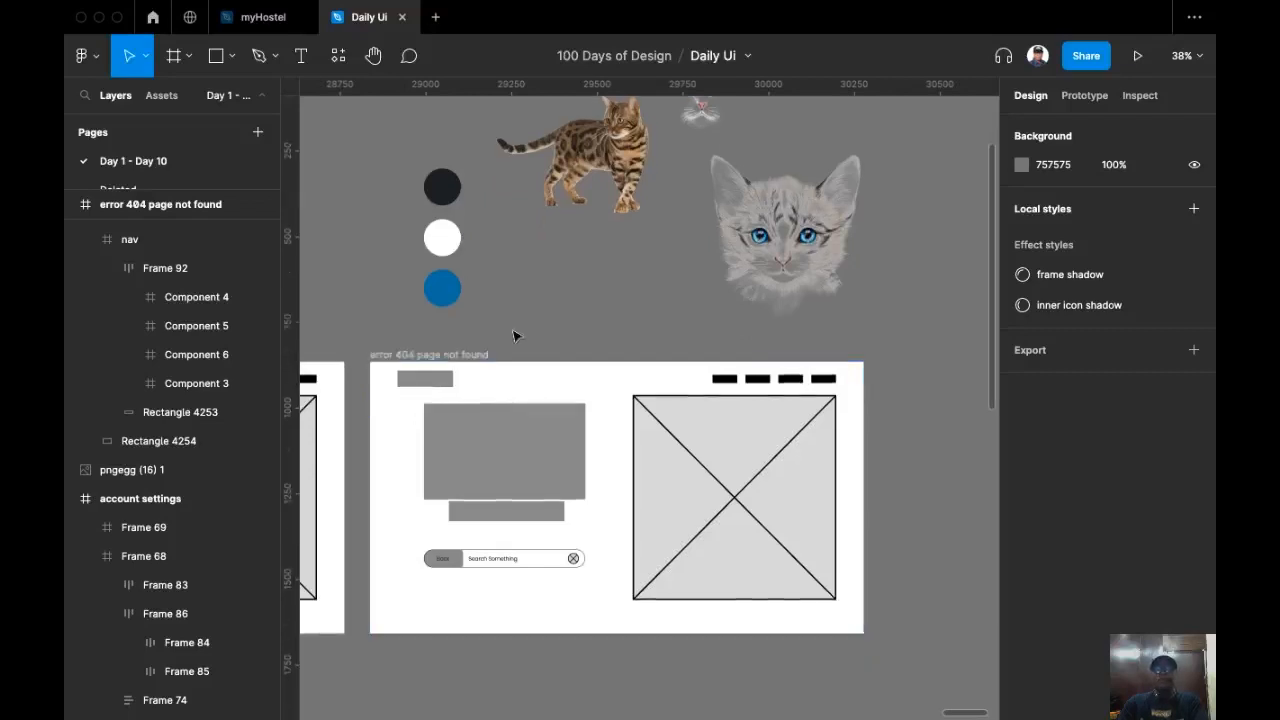
pyautogui.scroll(-1, 517, 335)
pyautogui.scroll(3, 505, 310)
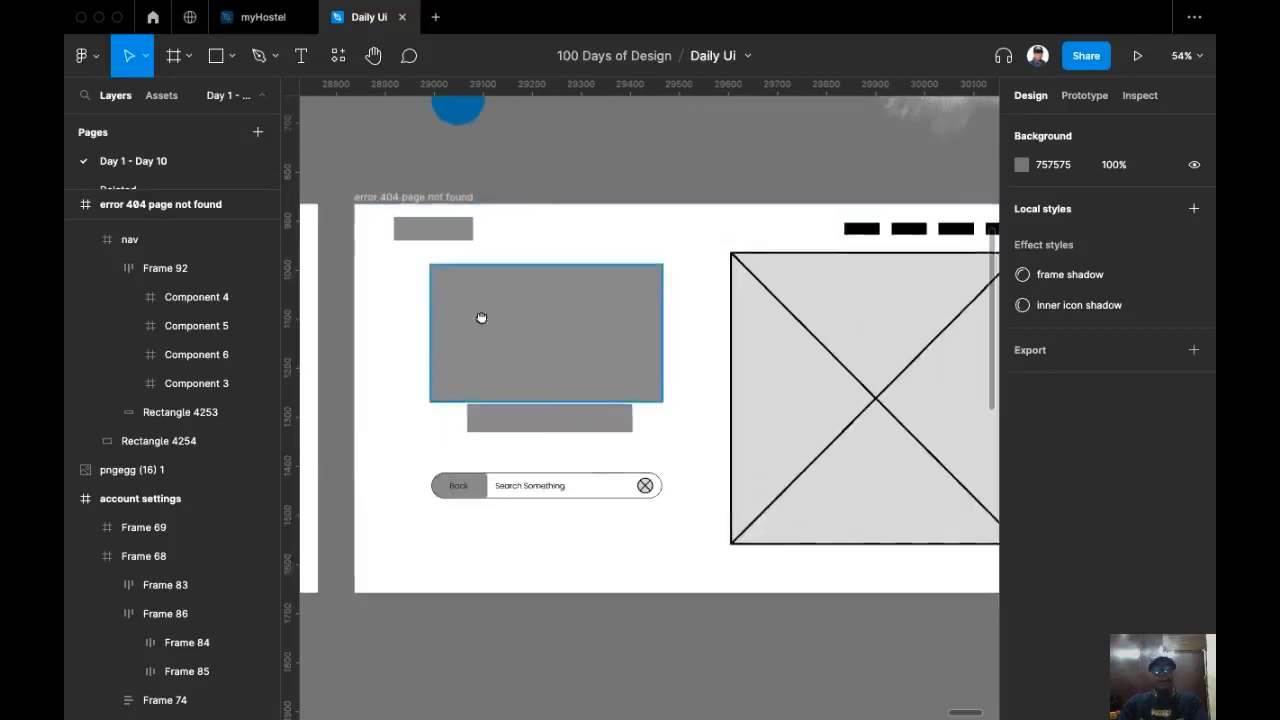
# Step: Zoom in to inspect the copy's image placeholders, Back button and Search Something bar
pyautogui.hscroll(1, 481, 318)
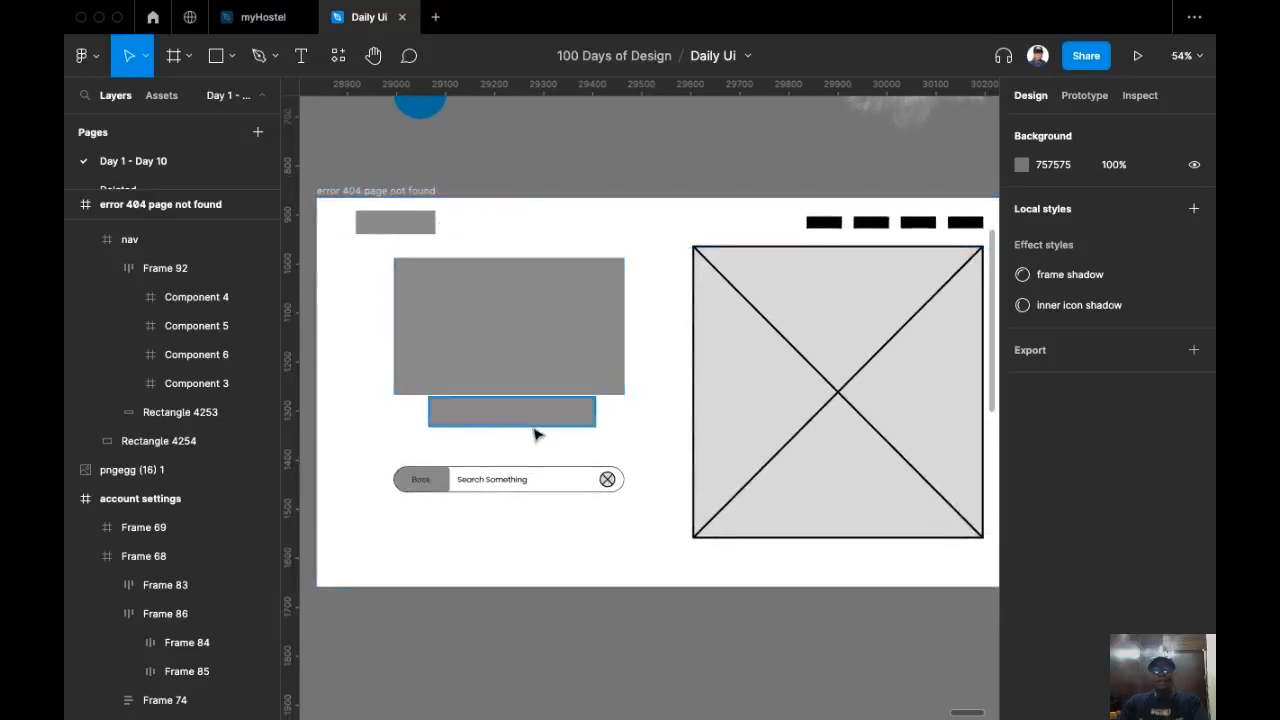
pyautogui.scroll(5, 416, 500)
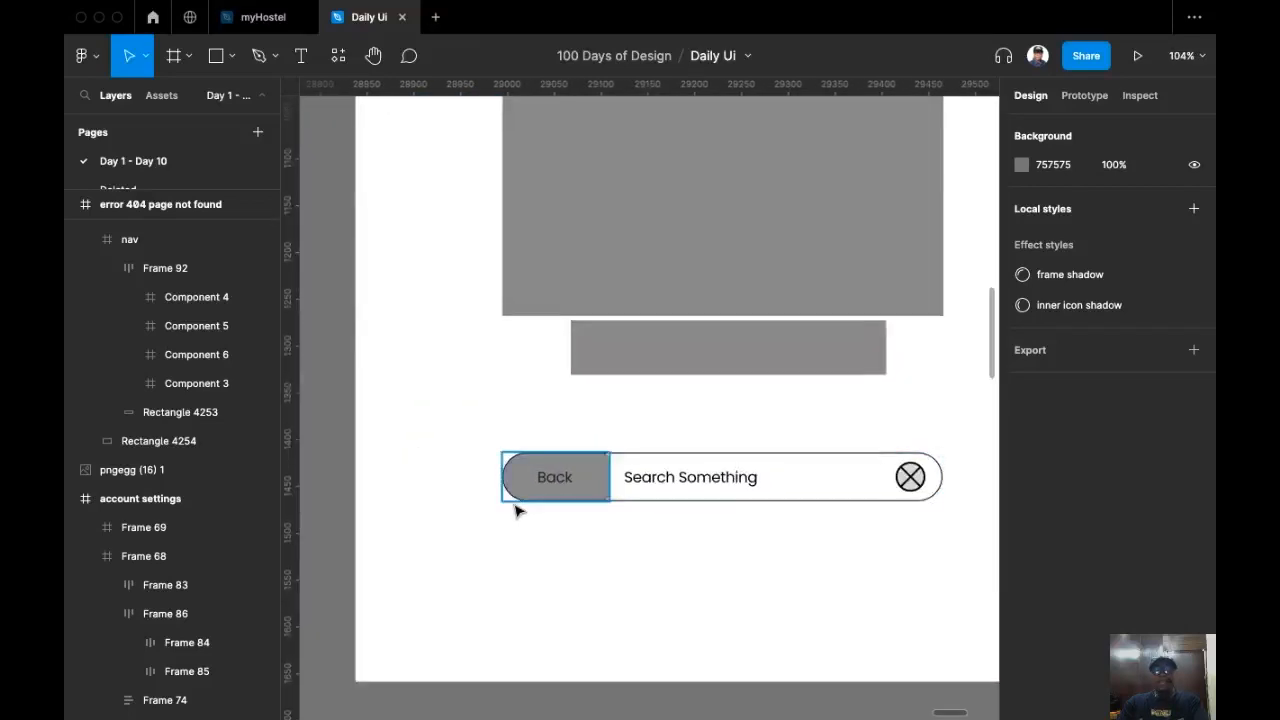
pyautogui.scroll(3, 516, 511)
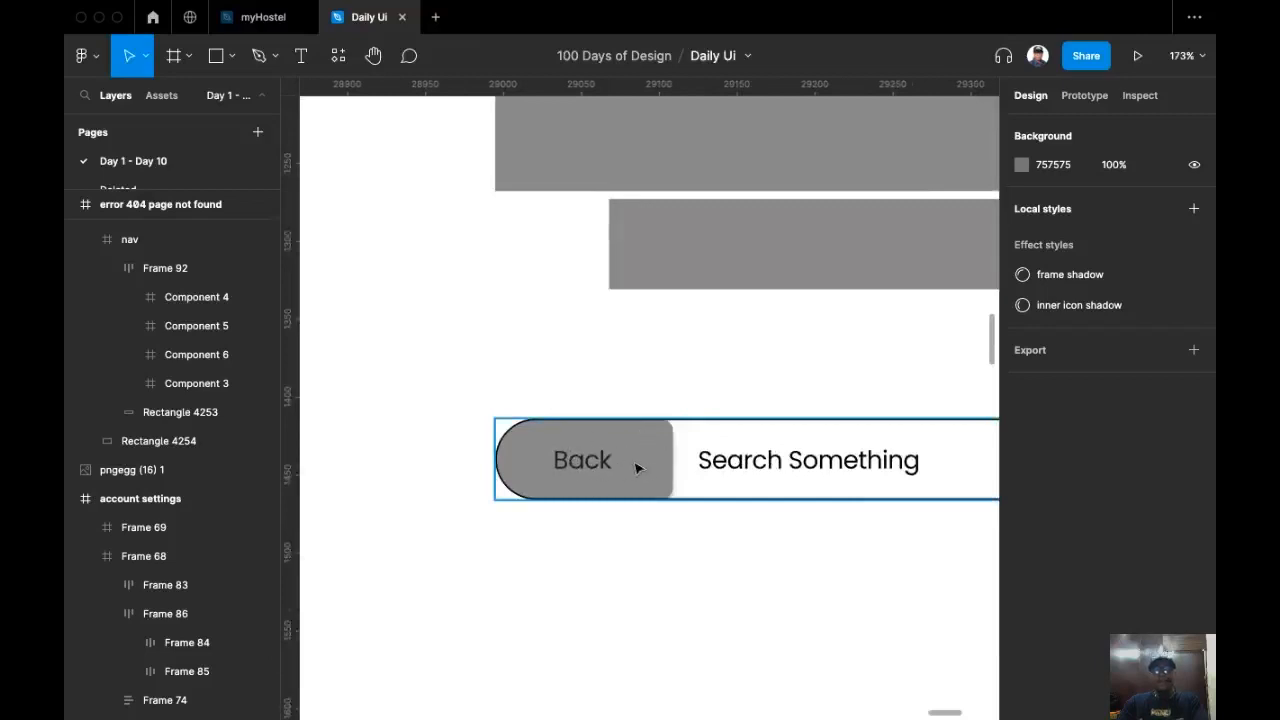
pyautogui.hscroll(3, 648, 466)
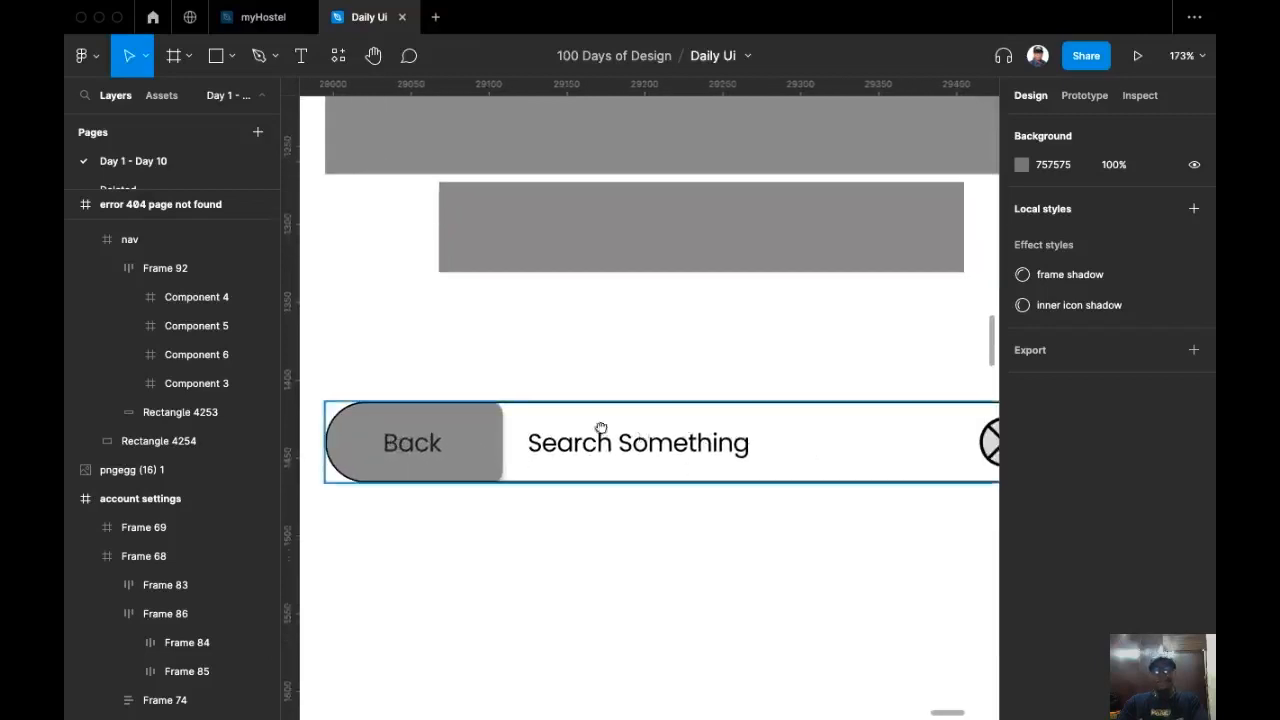
pyautogui.scroll(-3, 638, 433)
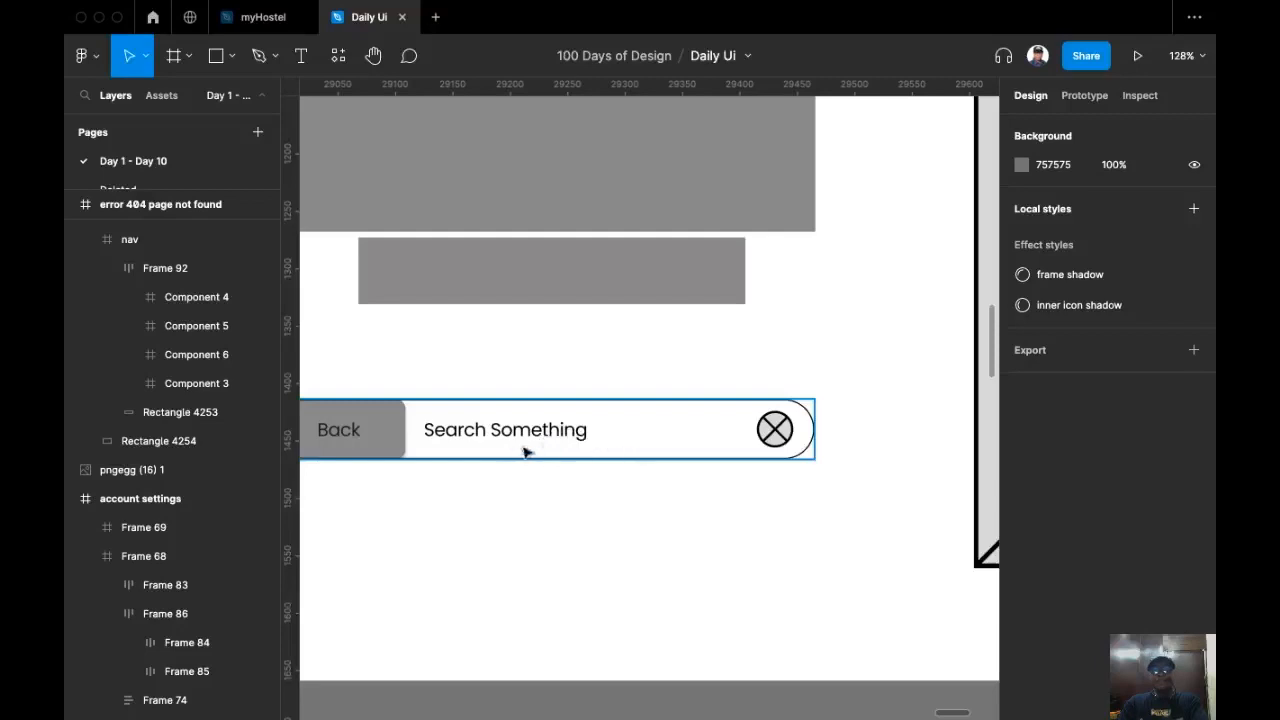
pyautogui.scroll(5, 557, 437)
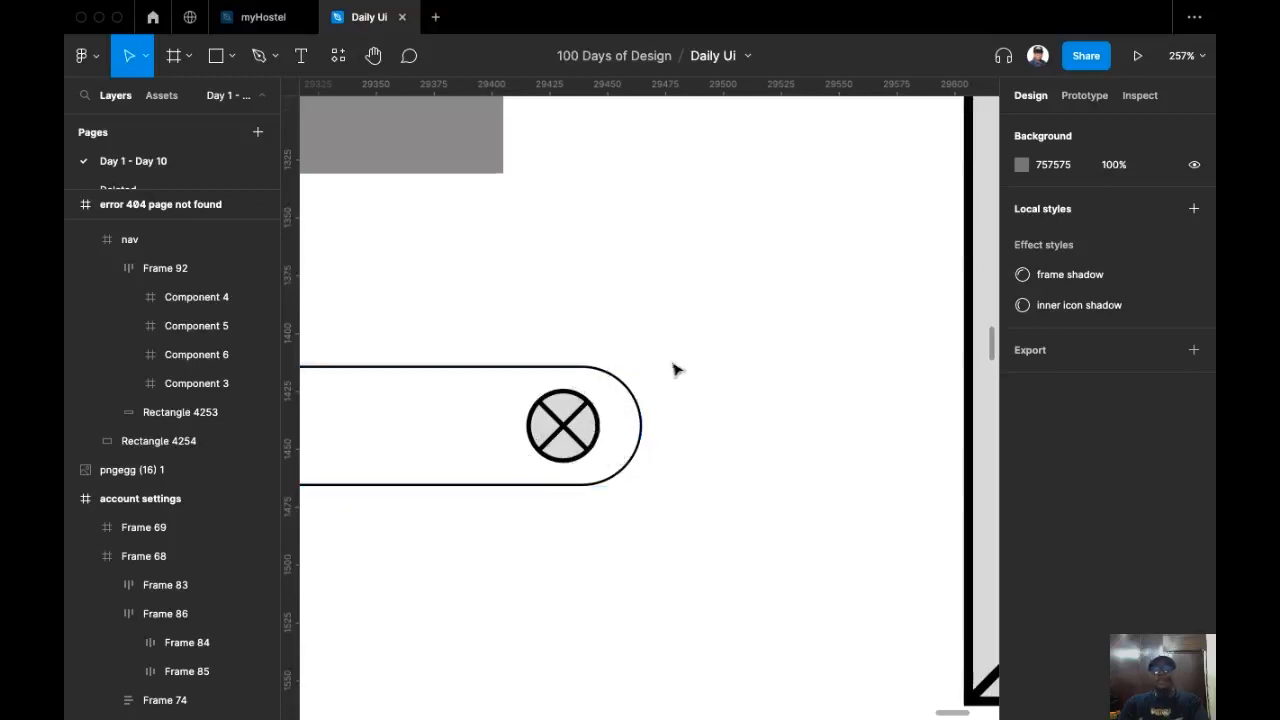
pyautogui.scroll(2, 694, 457)
pyautogui.scroll(-5, 694, 457)
pyautogui.scroll(-3, 690, 408)
pyautogui.moveTo(690, 410); pyautogui.dragTo(634, 463)
pyautogui.moveTo(549, 467); pyautogui.dragTo(505, 469)
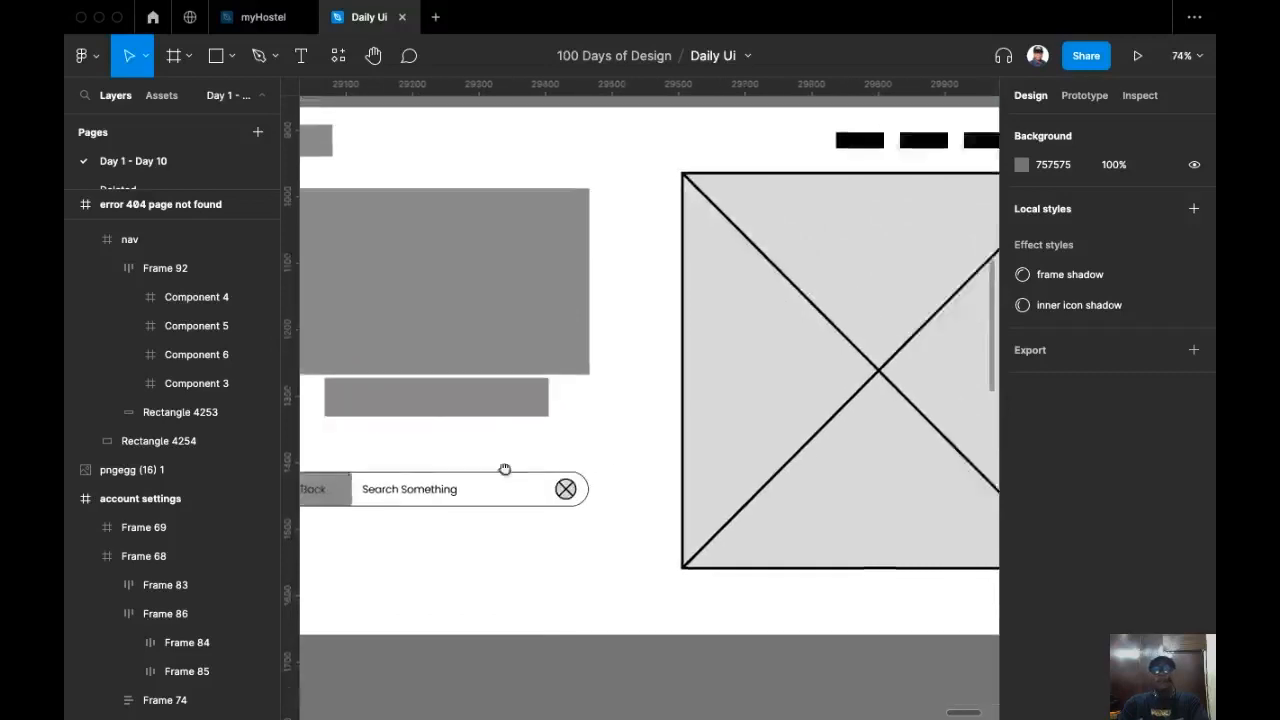
pyautogui.hscroll(3, 505, 469)
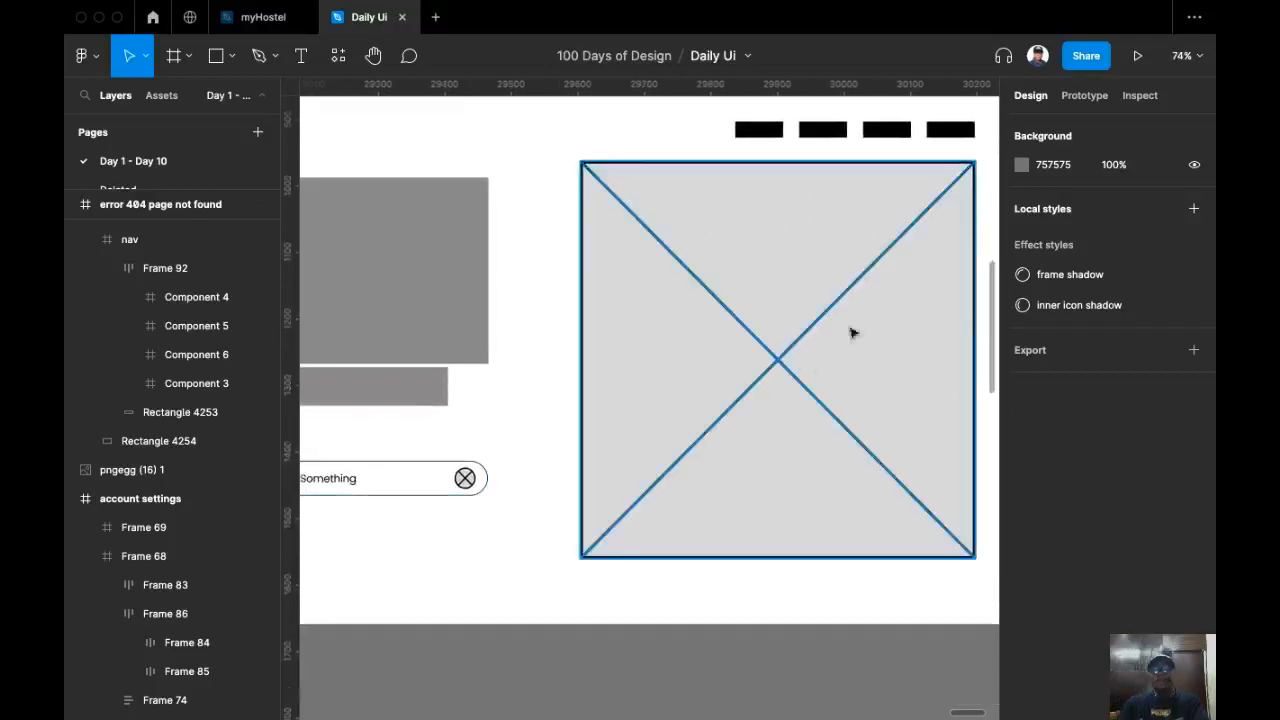
pyautogui.hscroll(-5, 760, 449)
pyautogui.scroll(4, 698, 514)
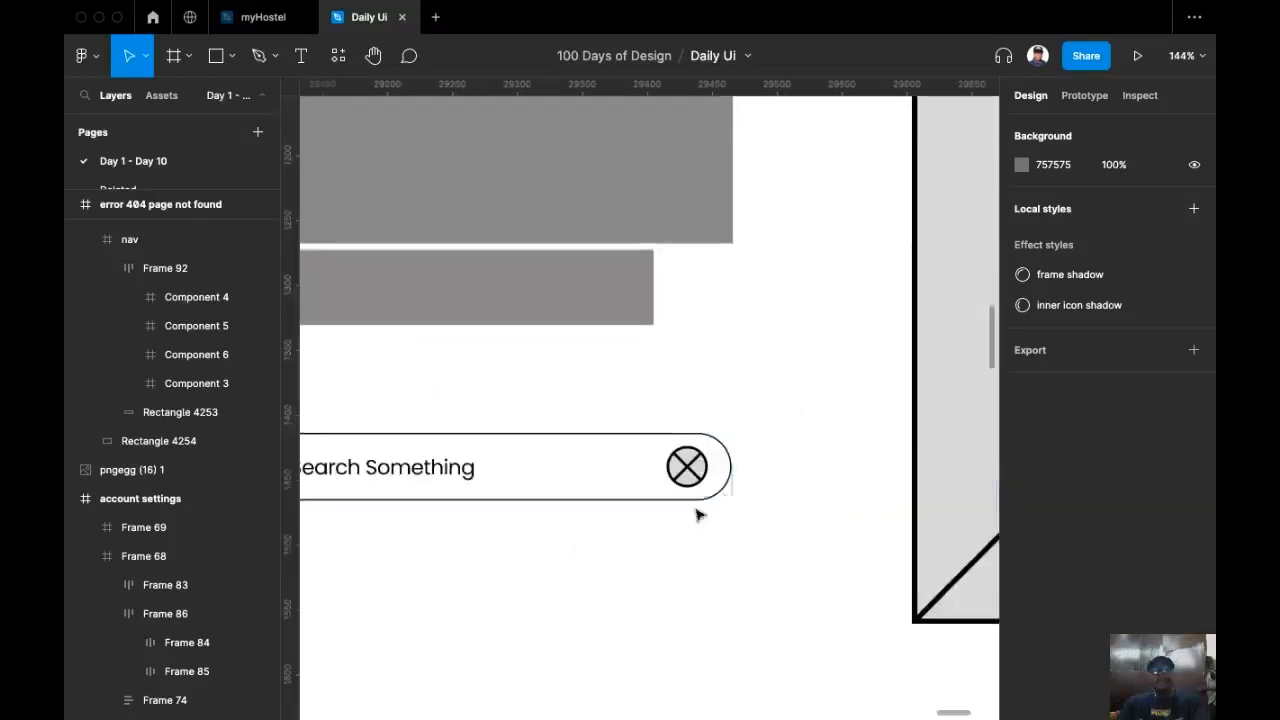
pyautogui.scroll(-5, 757, 463)
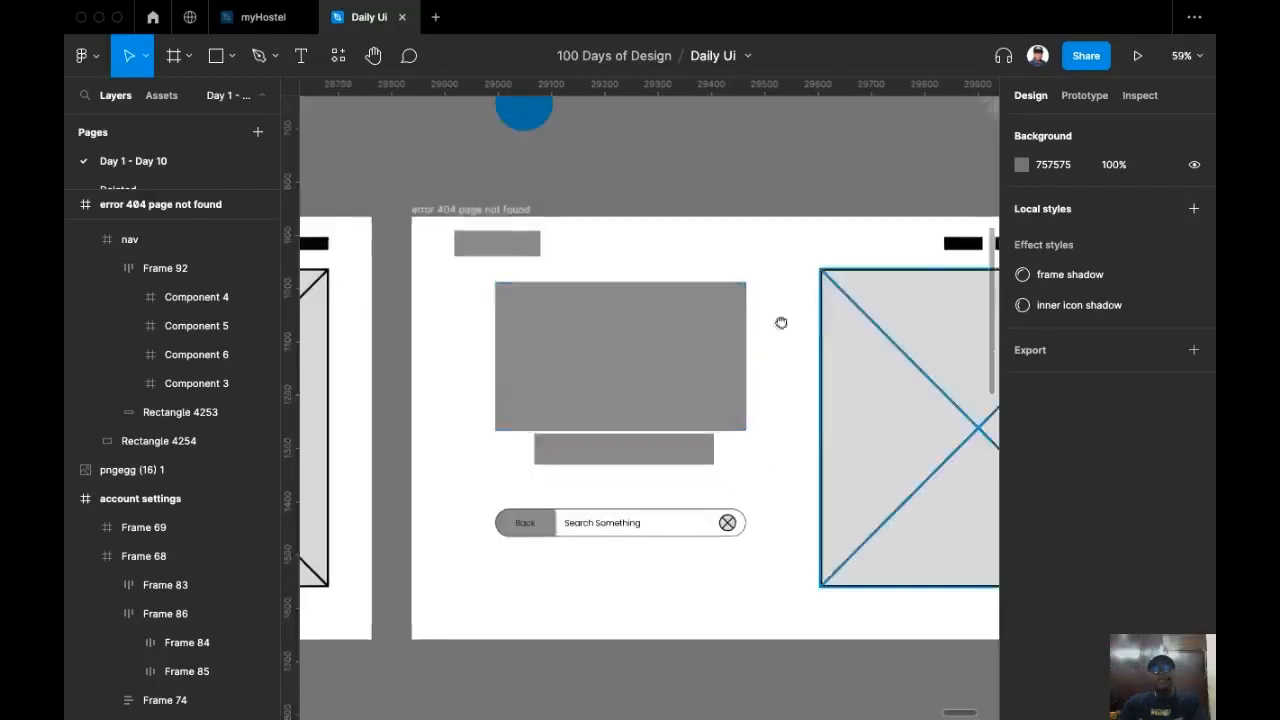
pyautogui.hscroll(3, 781, 322)
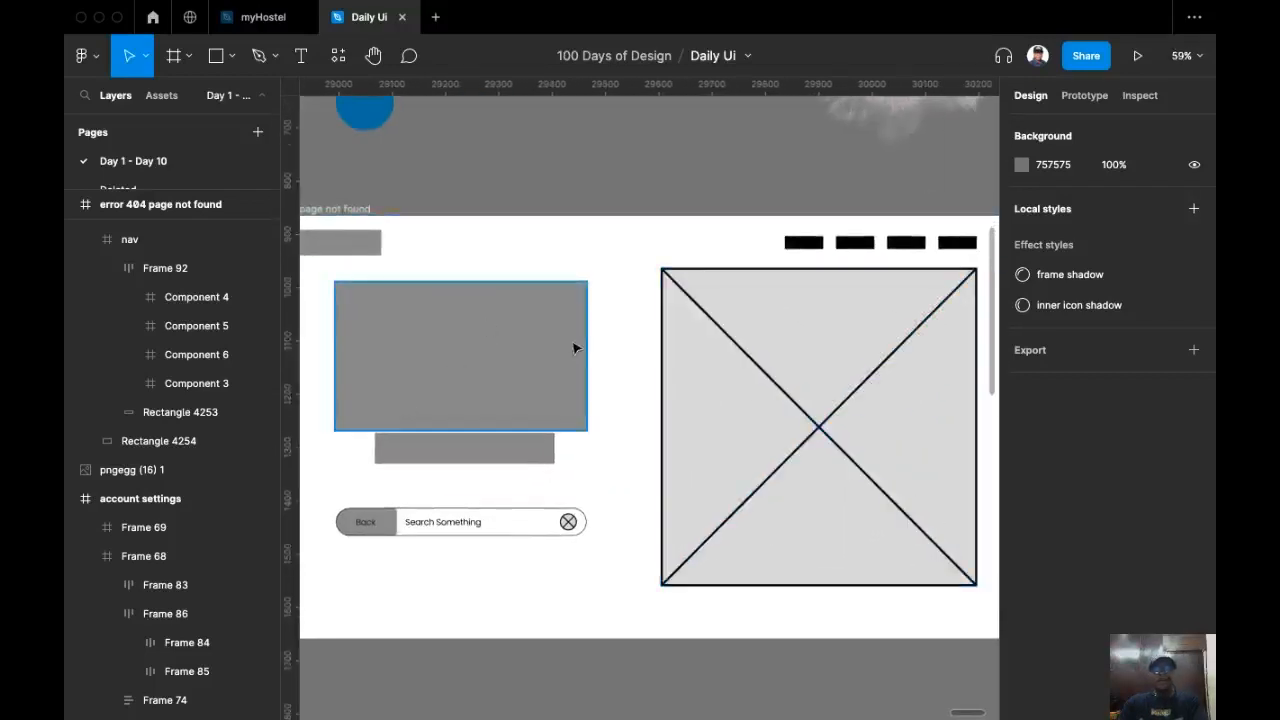
pyautogui.scroll(-2, 568, 303)
pyautogui.hscroll(-1, 455, 330)
pyautogui.scroll(3, 466, 315)
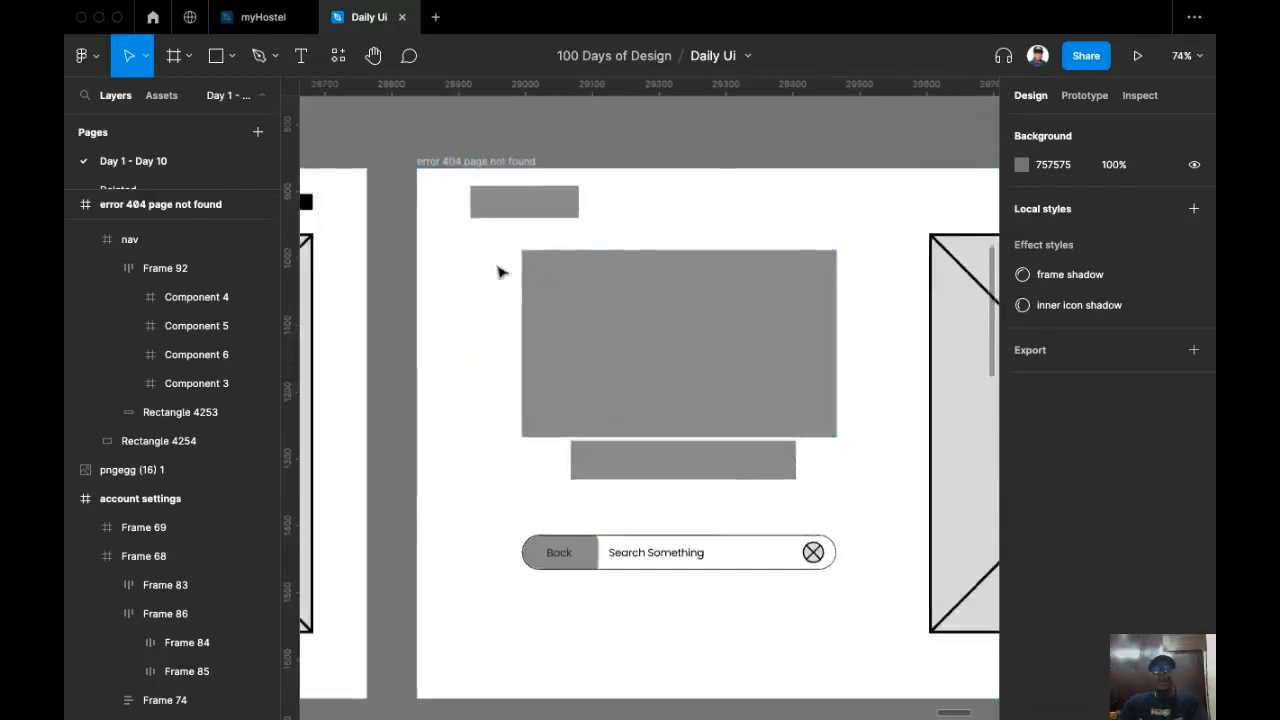
pyautogui.scroll(1, 520, 314)
pyautogui.scroll(-3, 540, 250)
pyautogui.hscroll(2, 554, 194)
pyautogui.hscroll(-1, 652, 227)
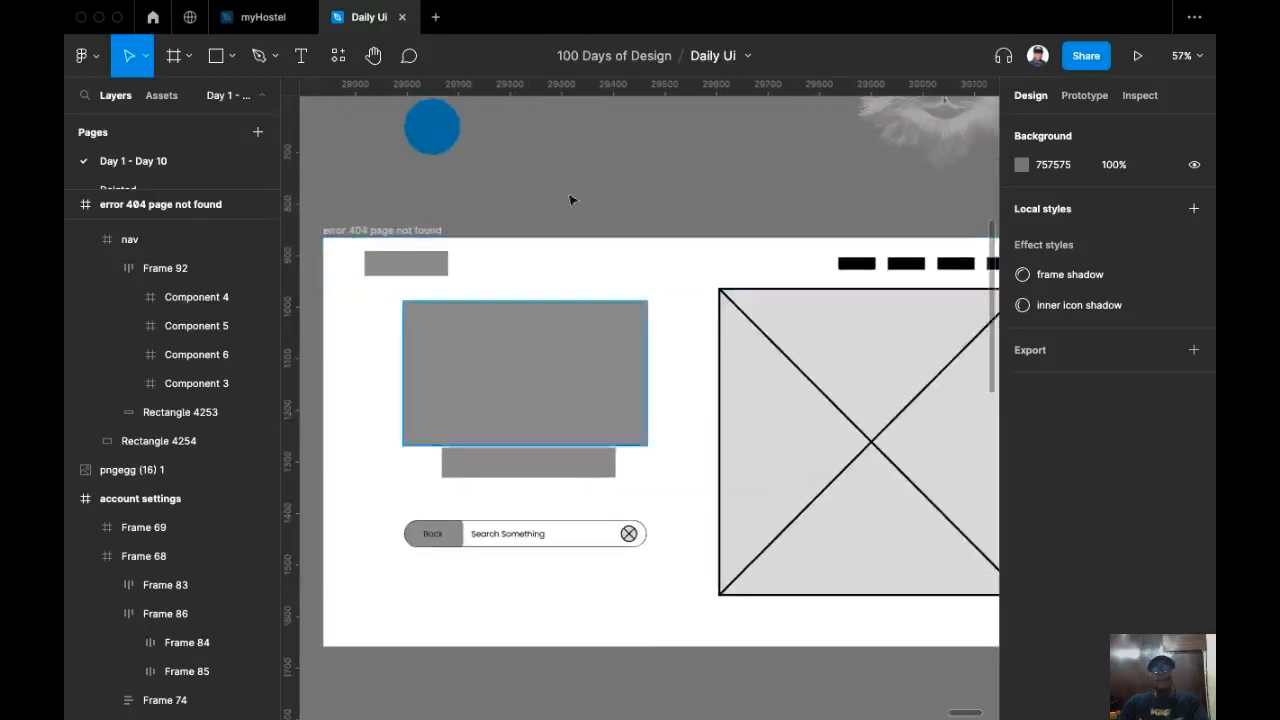
# Step: Fill the copied frame with the dark swatch color 1C1F22 using the eyedropper
pyautogui.click(417, 233)
pyautogui.hscroll(1, 511, 237)
pyautogui.scroll(-1, 514, 236)
pyautogui.hscroll(-1, 558, 185)
pyautogui.scroll(-3, 559, 185)
pyautogui.scroll(3, 586, 263)
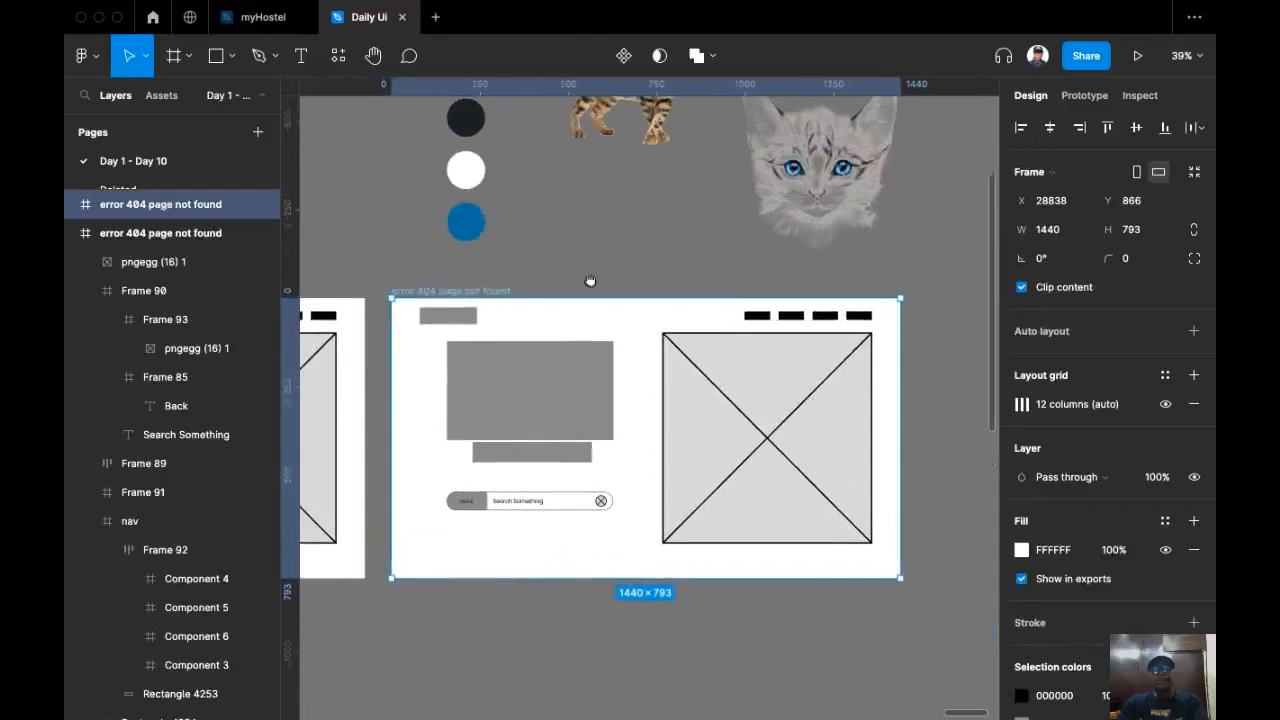
pyautogui.press('i')
pyautogui.click(490, 150)
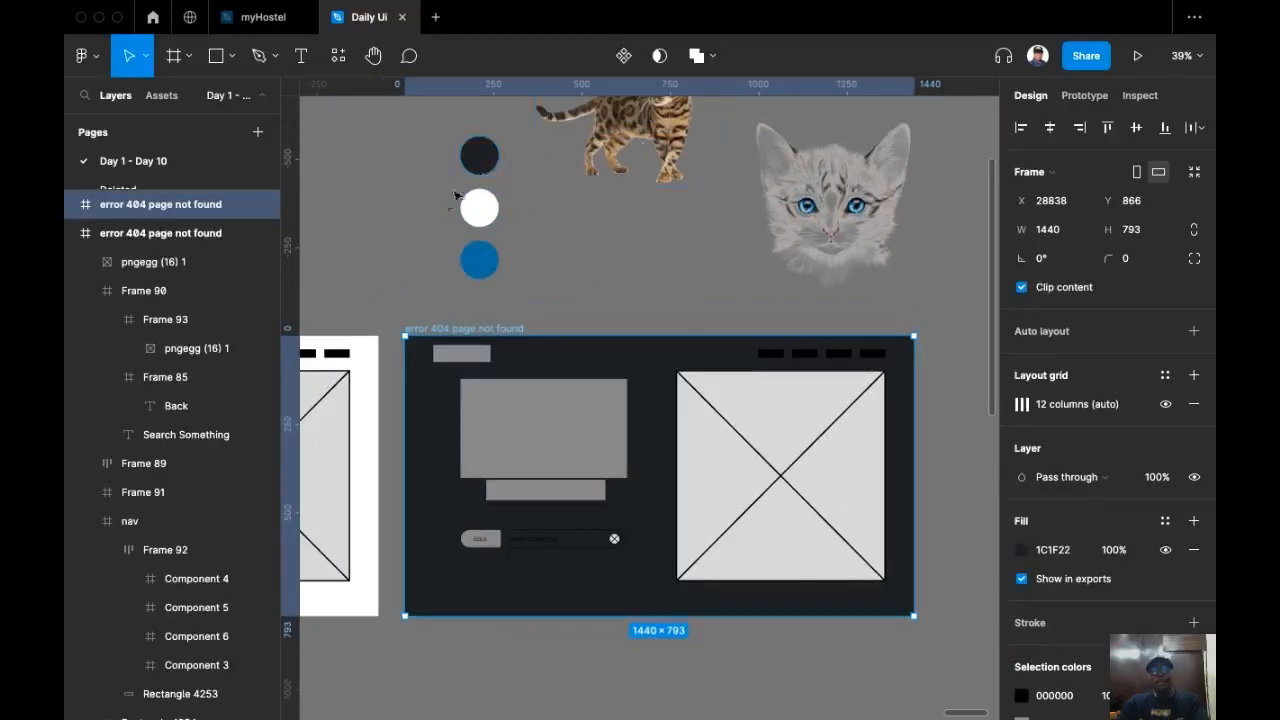
pyautogui.click(524, 289)
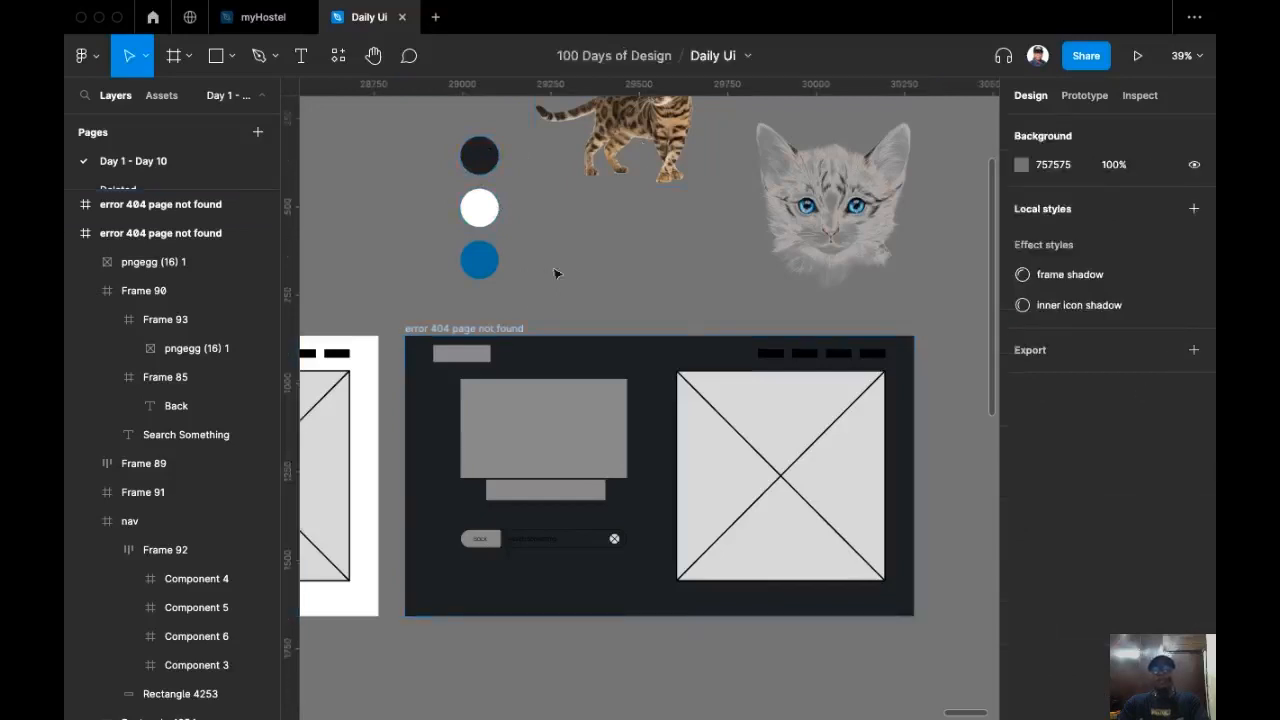
pyautogui.click(489, 334)
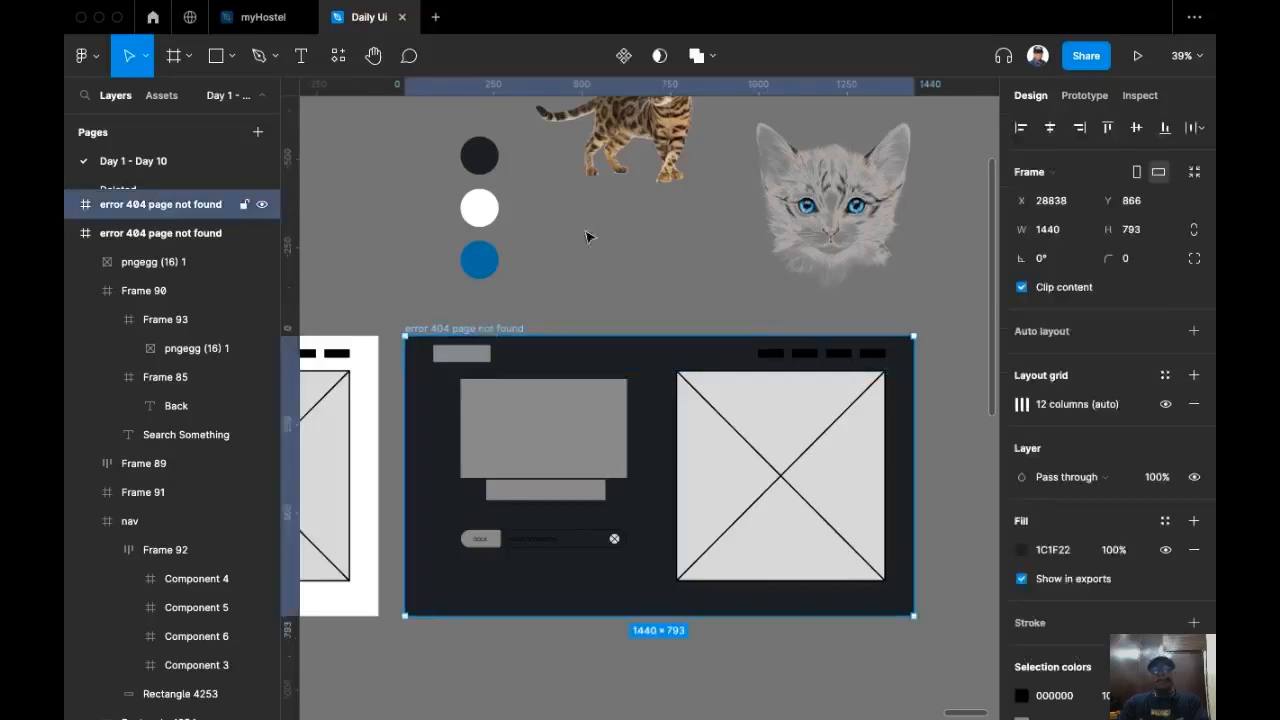
pyautogui.press('i')
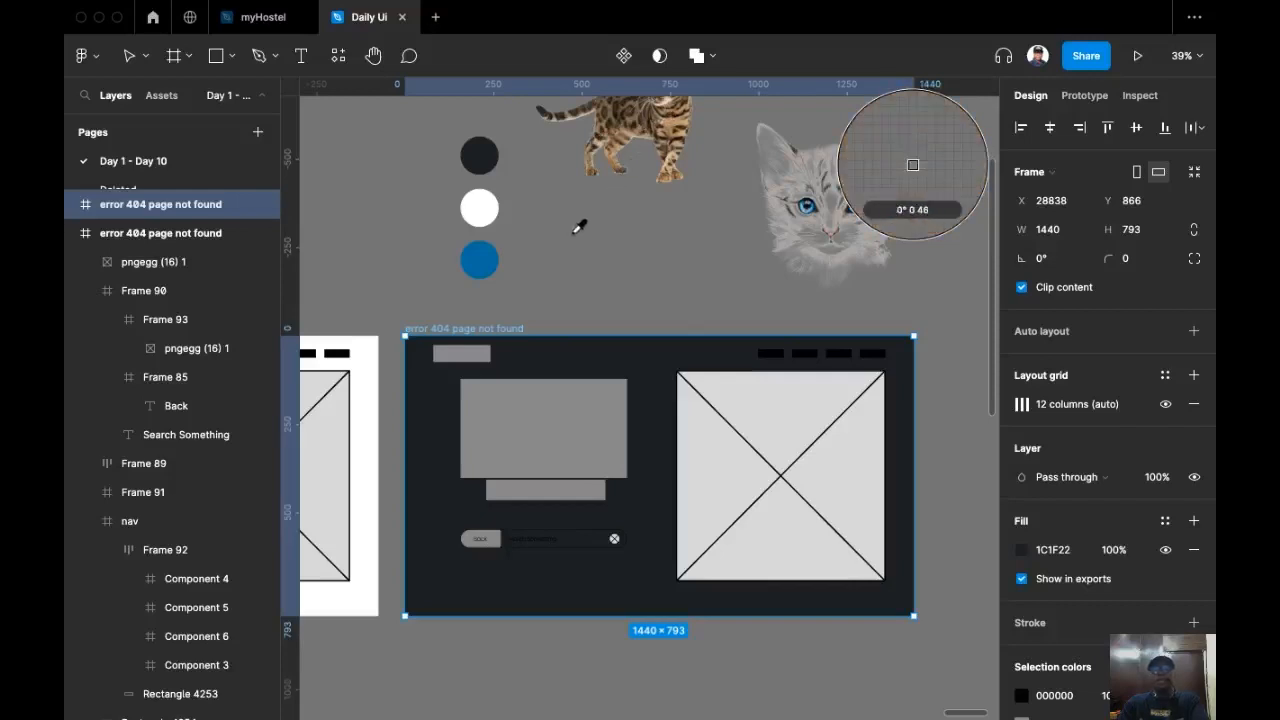
pyautogui.press('Escape')
# Step: Add a text layer reading "My Carts" in the copied frame's nav bar, beside the logo placeholder
pyautogui.scroll(-2, 562, 260)
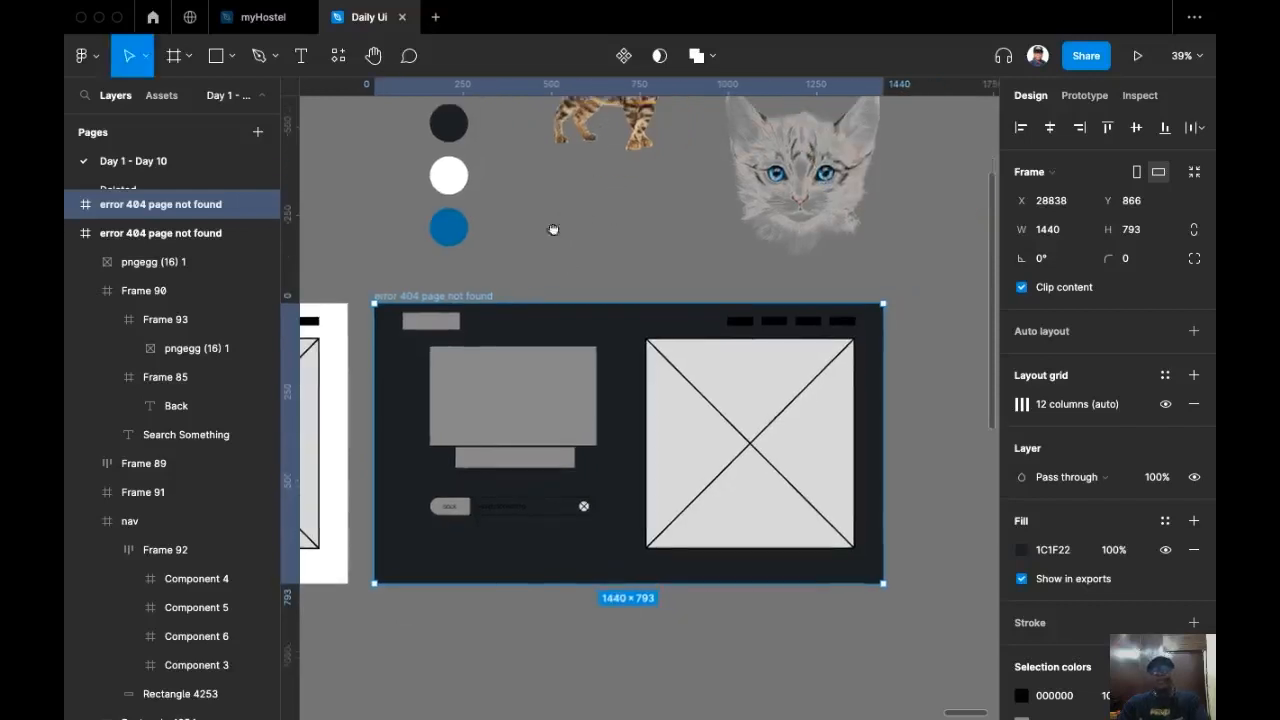
pyautogui.scroll(3, 555, 233)
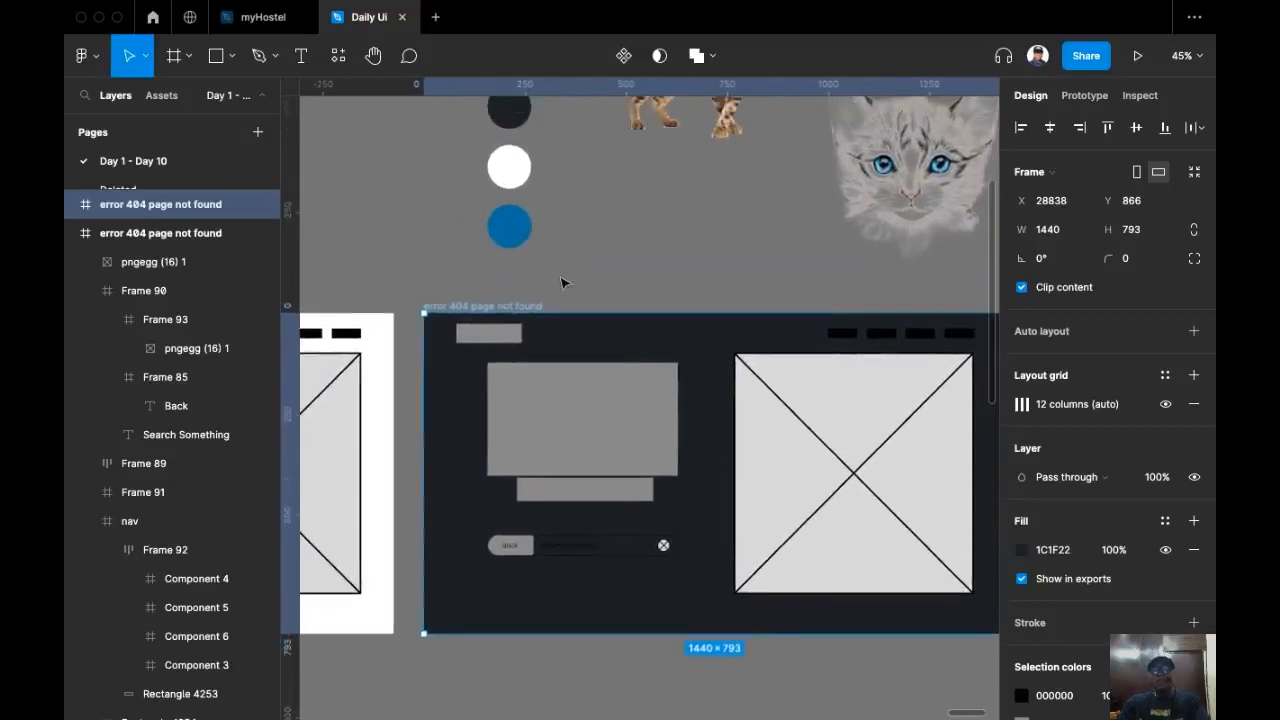
pyautogui.scroll(-2, 543, 302)
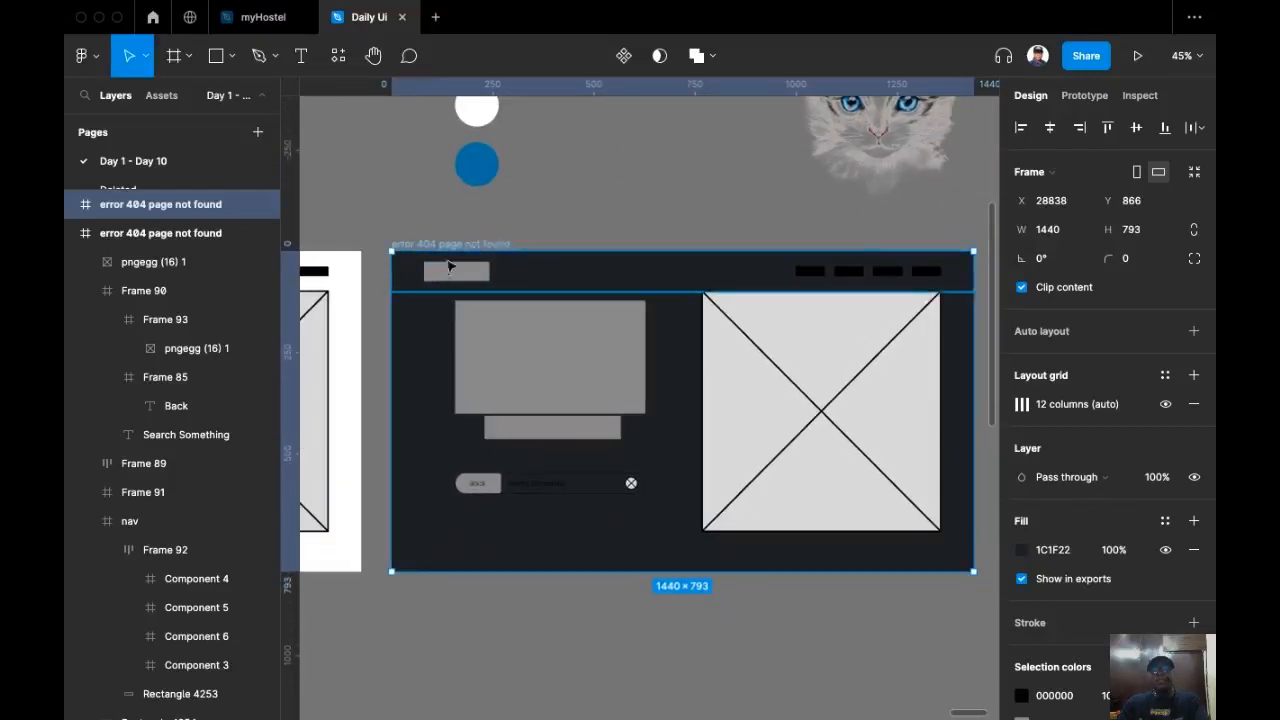
pyautogui.scroll(5, 395, 244)
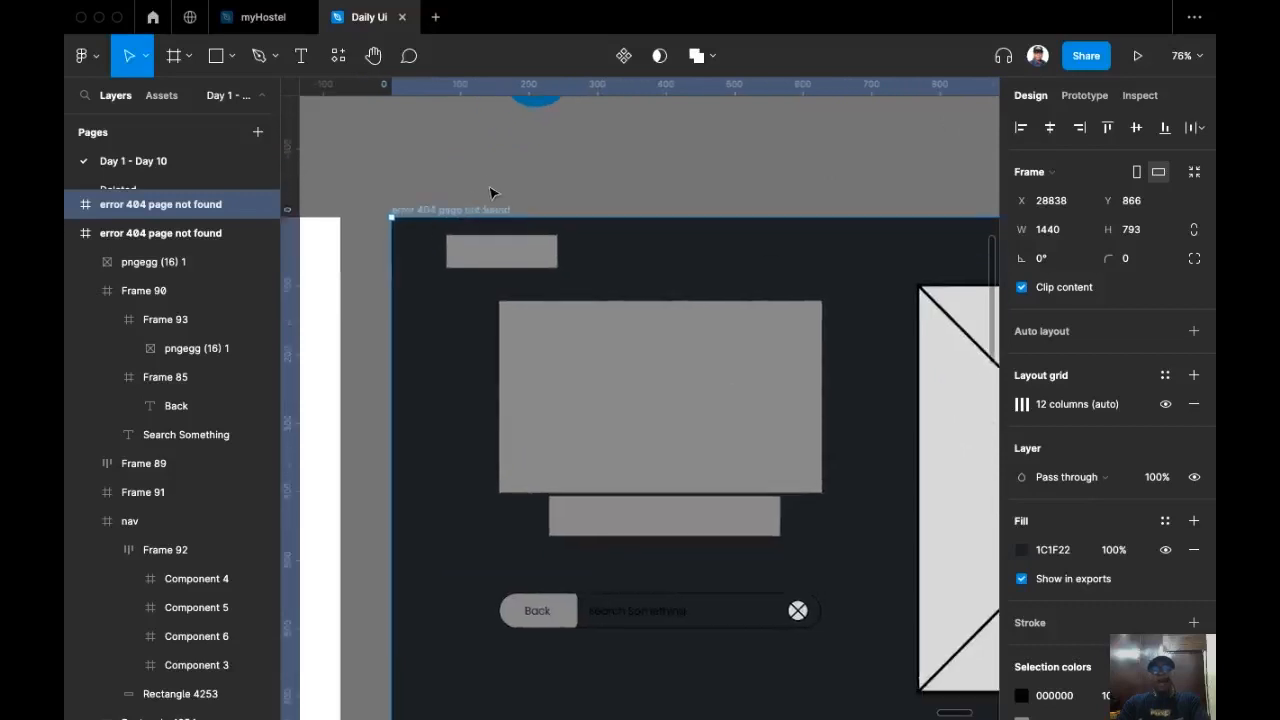
pyautogui.click(523, 257)
pyautogui.scroll(1, 540, 210)
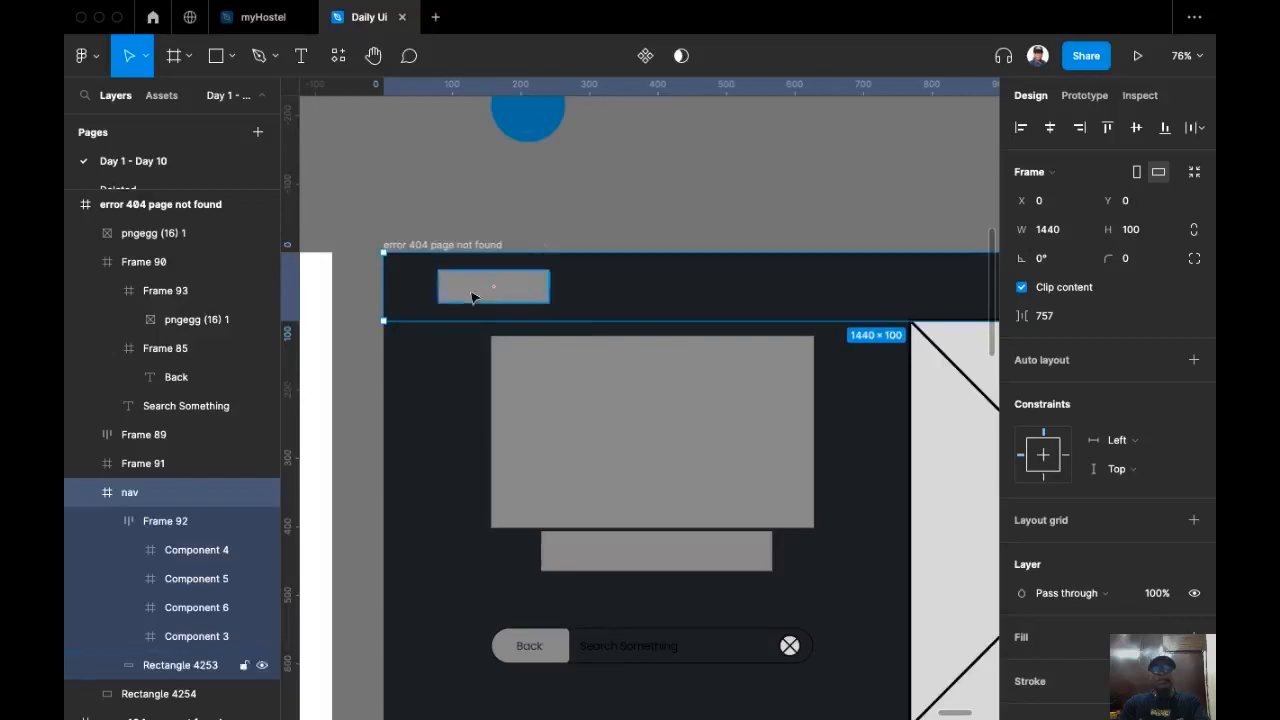
pyautogui.scroll(3, 640, 280)
pyautogui.scroll(2, 500, 230)
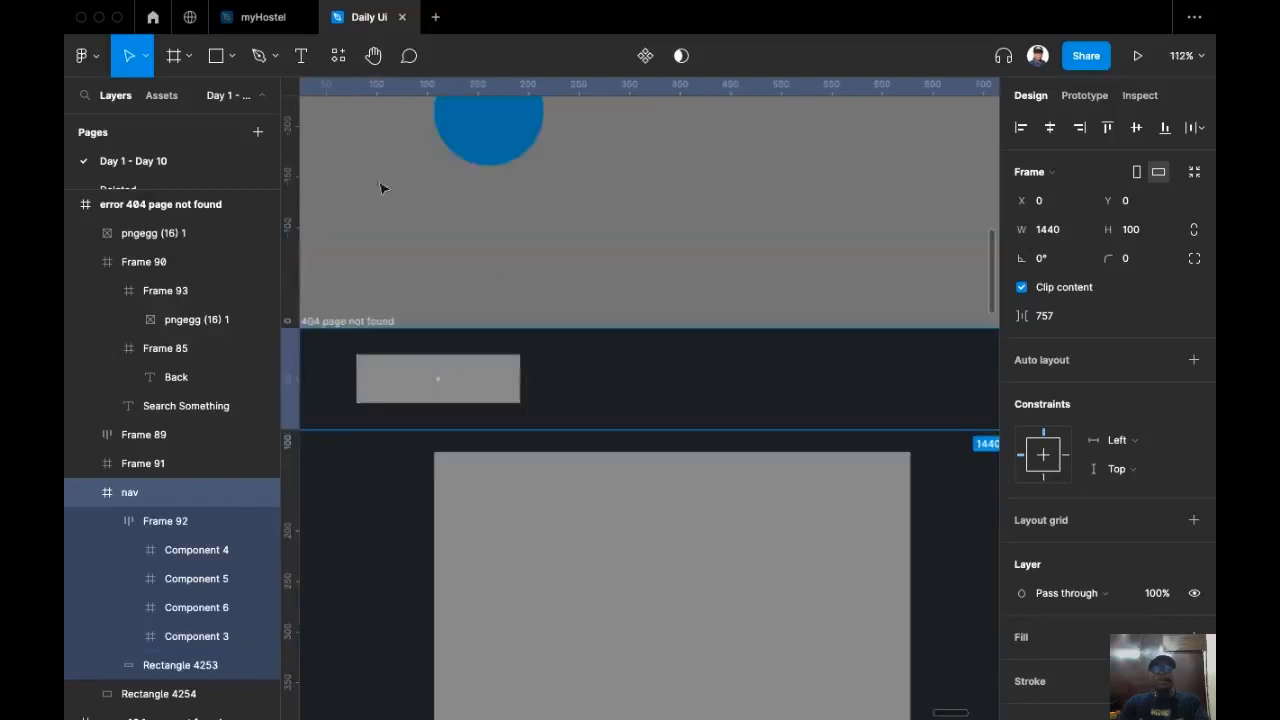
pyautogui.click(300, 55)
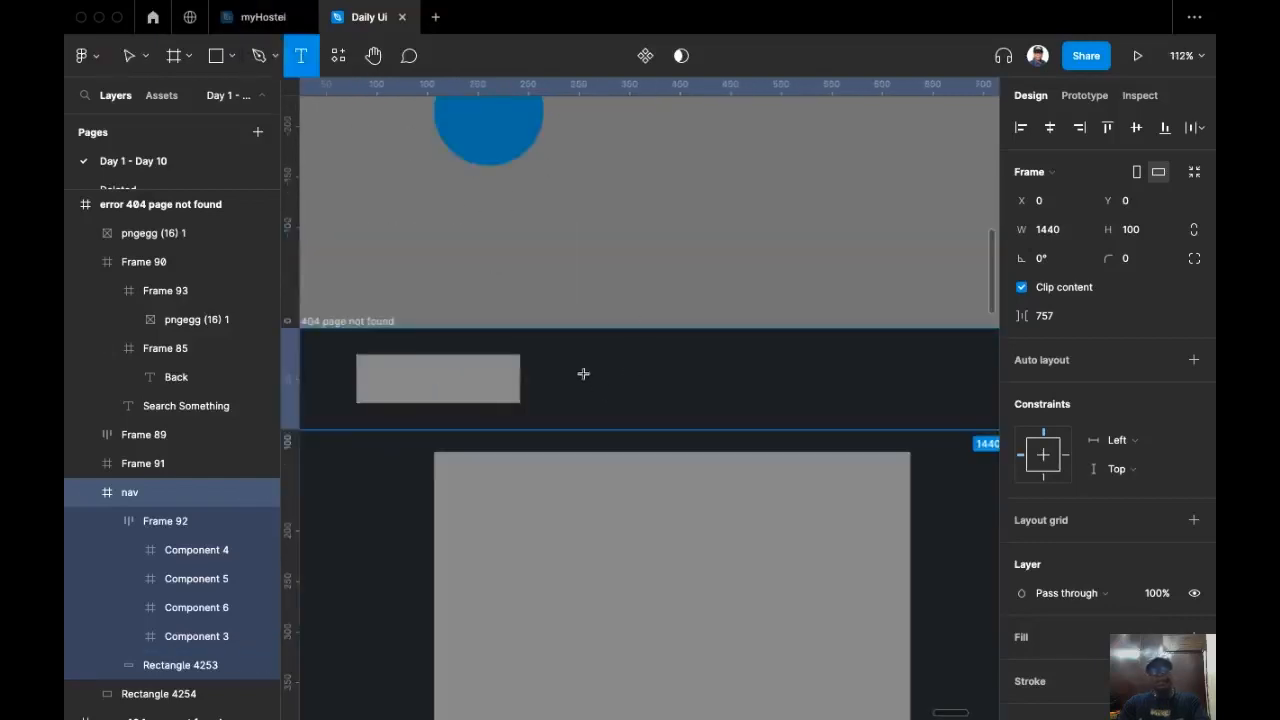
pyautogui.click(632, 364)
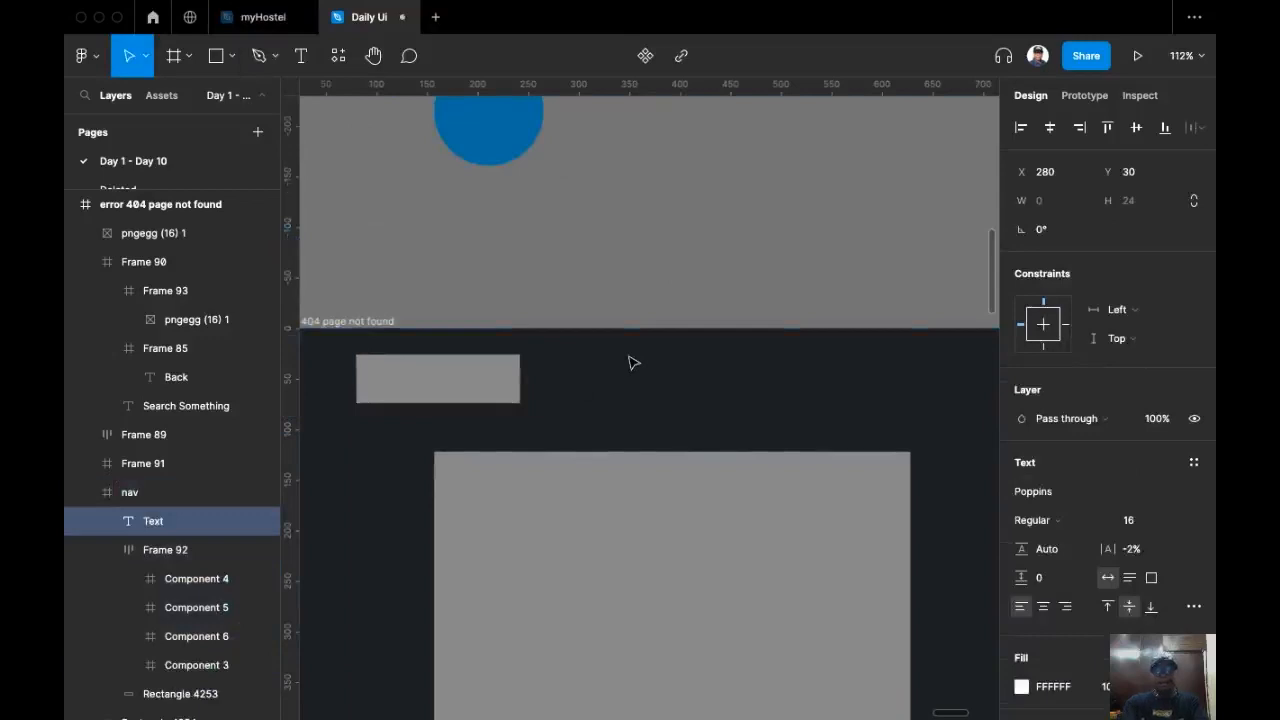
pyautogui.write('My')
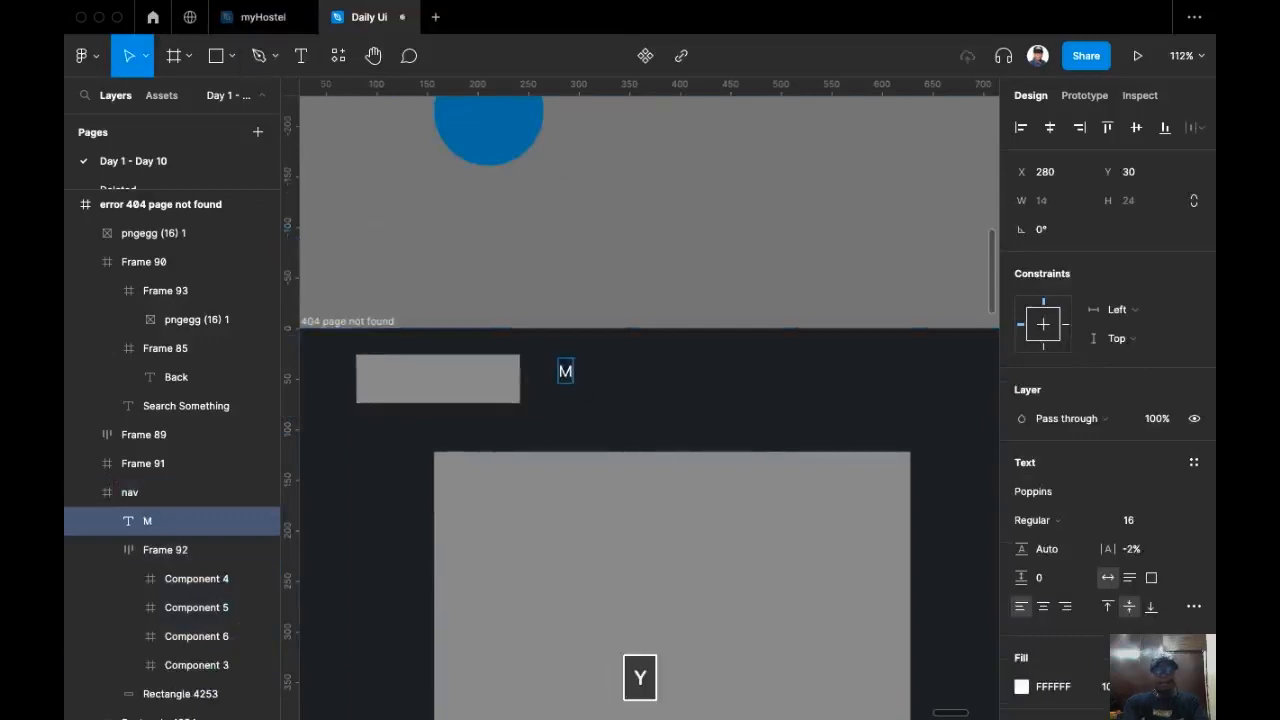
pyautogui.write(' Ca')
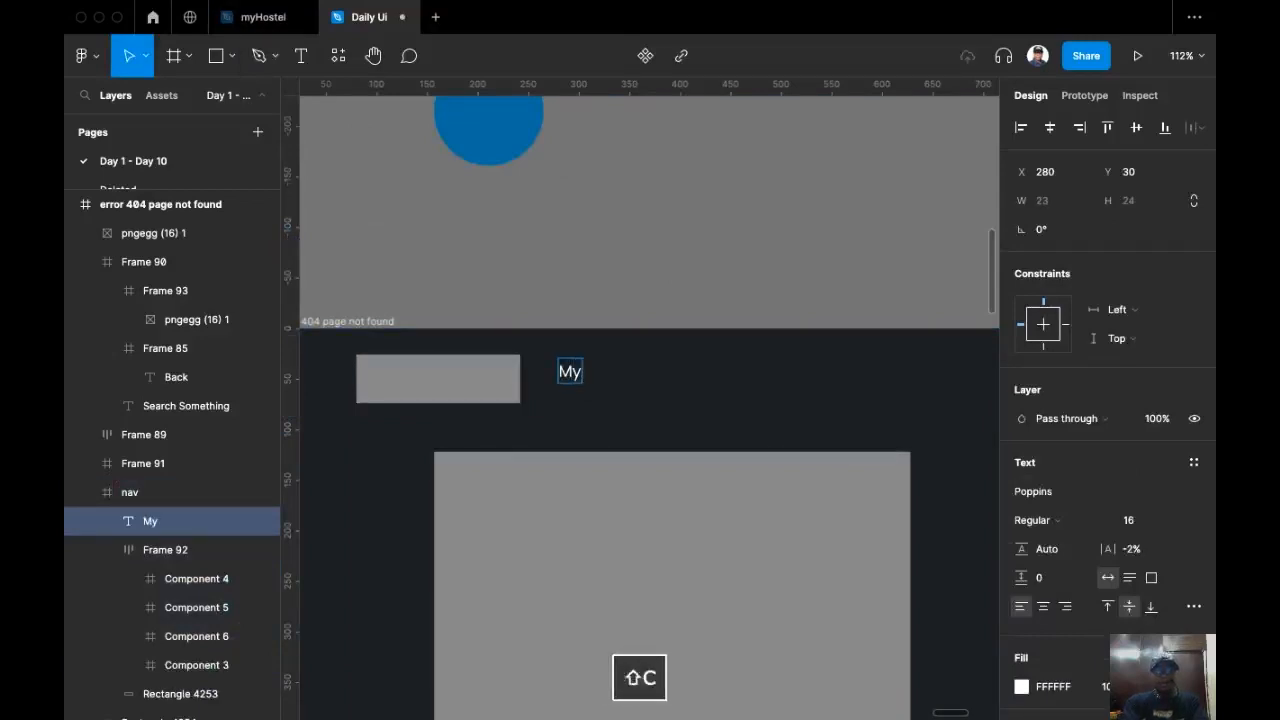
pyautogui.write('rts')
pyautogui.press('Escape')
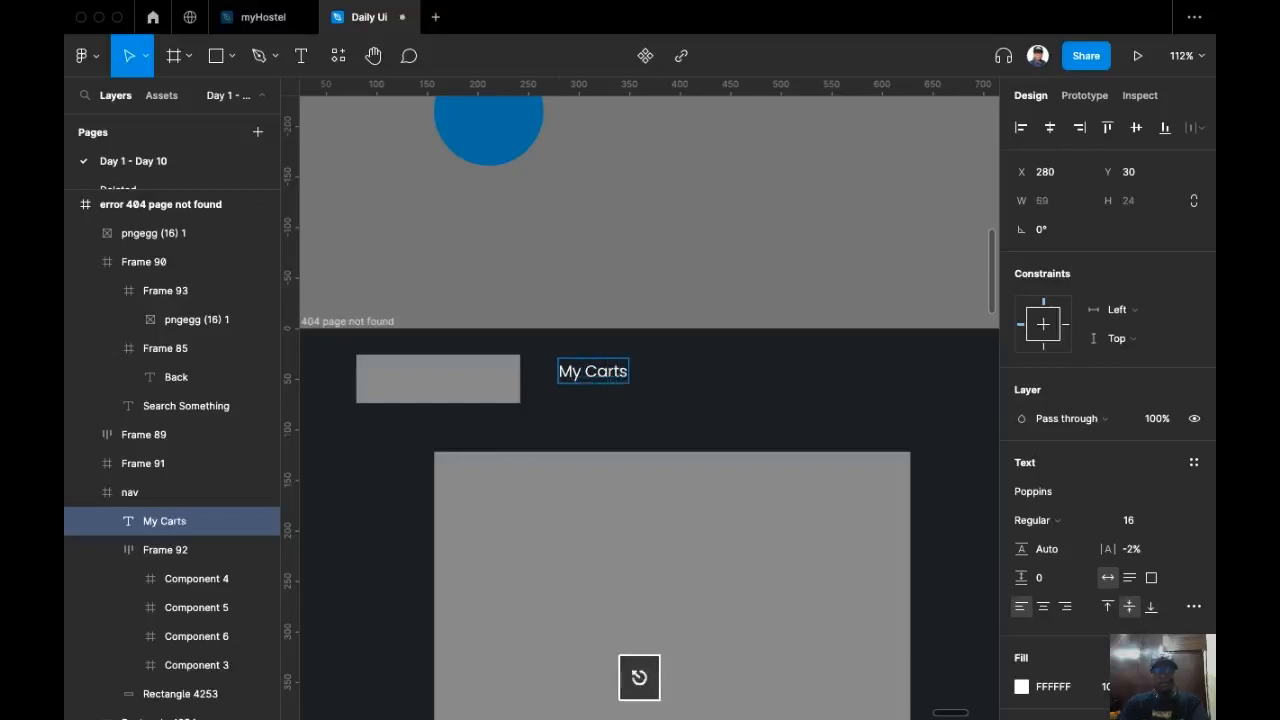
# Step: Change the nav text from "My Carts" to "Mi Carts"
pyautogui.scroll(-2, 623, 240)
pyautogui.hscroll(-2, 623, 240)
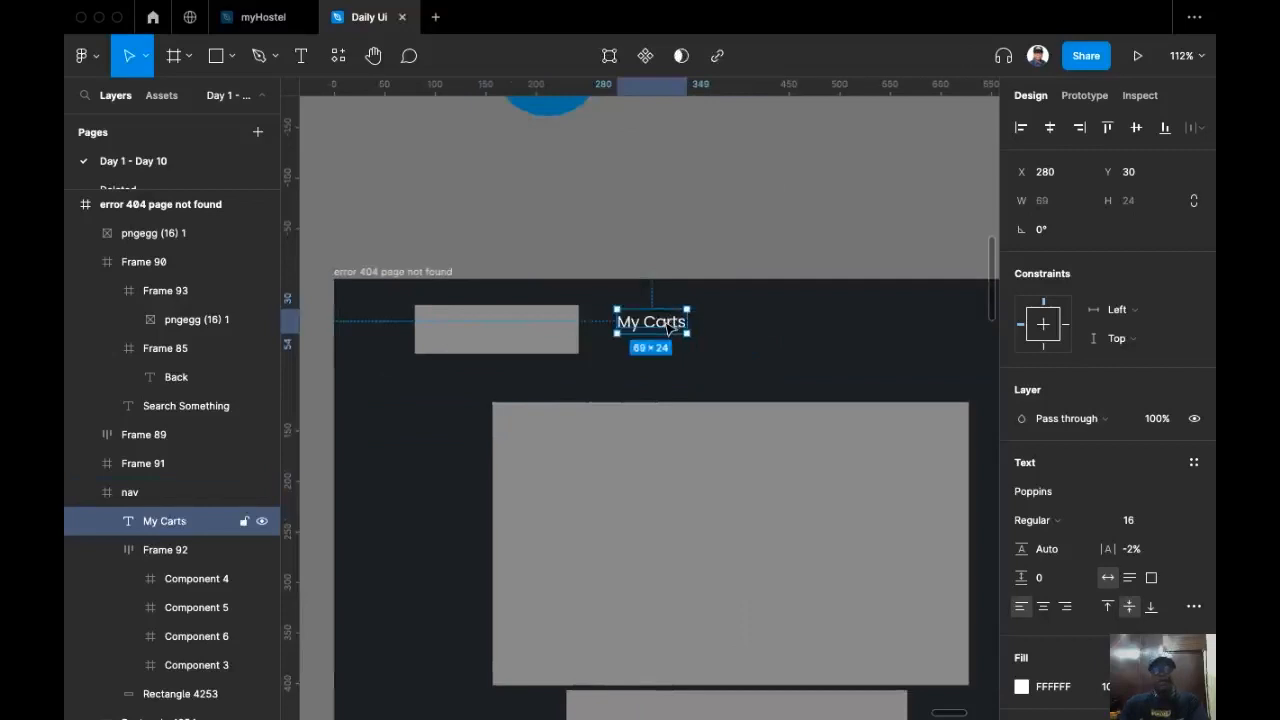
pyautogui.doubleClick(669, 326)
pyautogui.click(645, 324)
pyautogui.press('BackSpace')
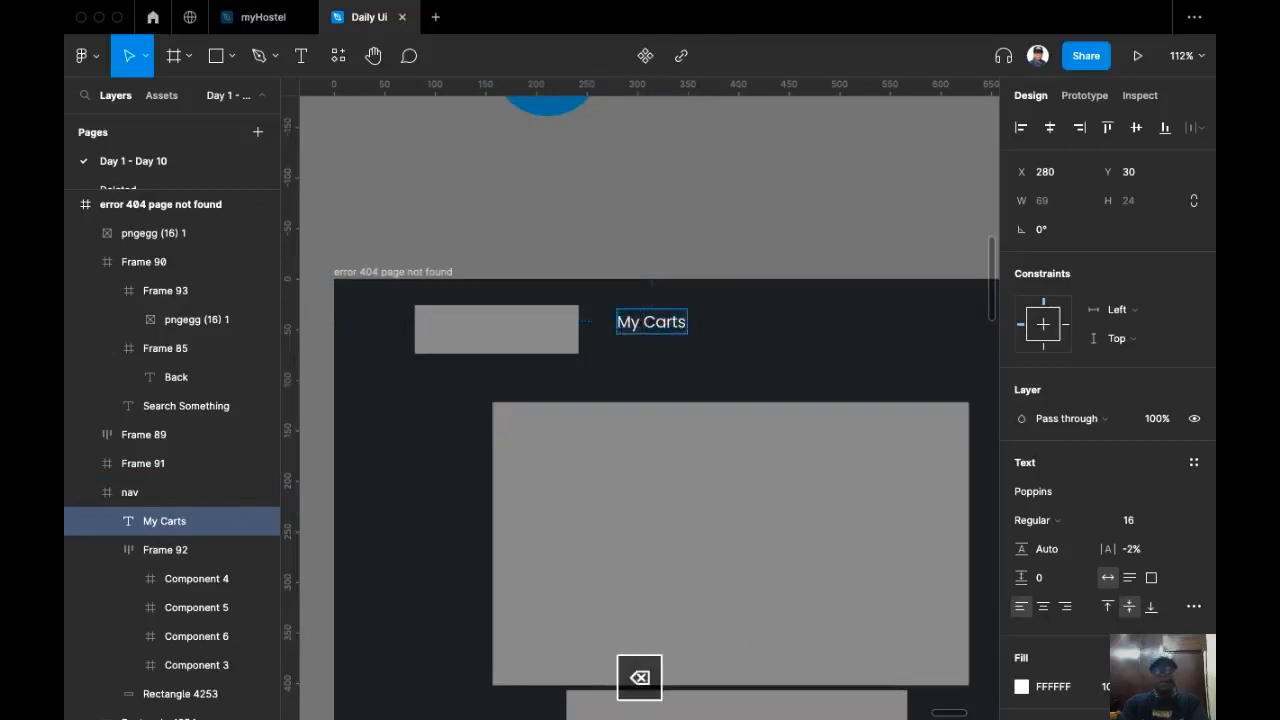
pyautogui.write('i')
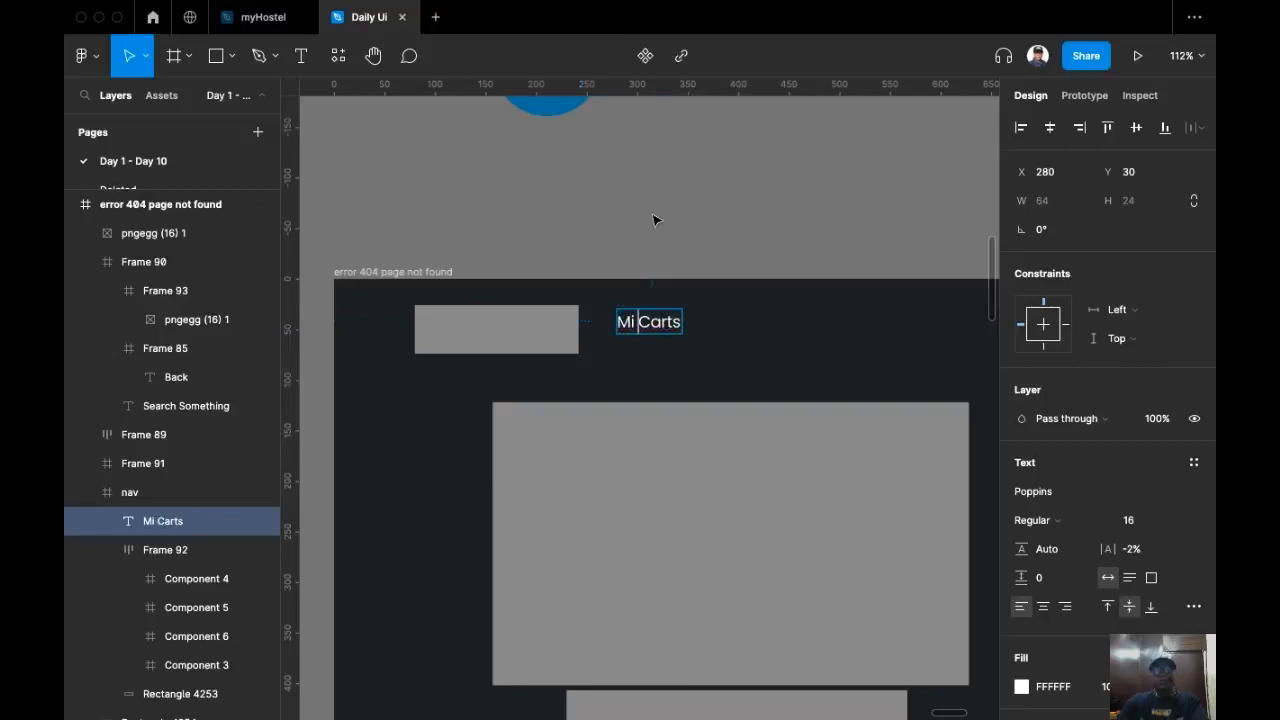
pyautogui.press('Escape')
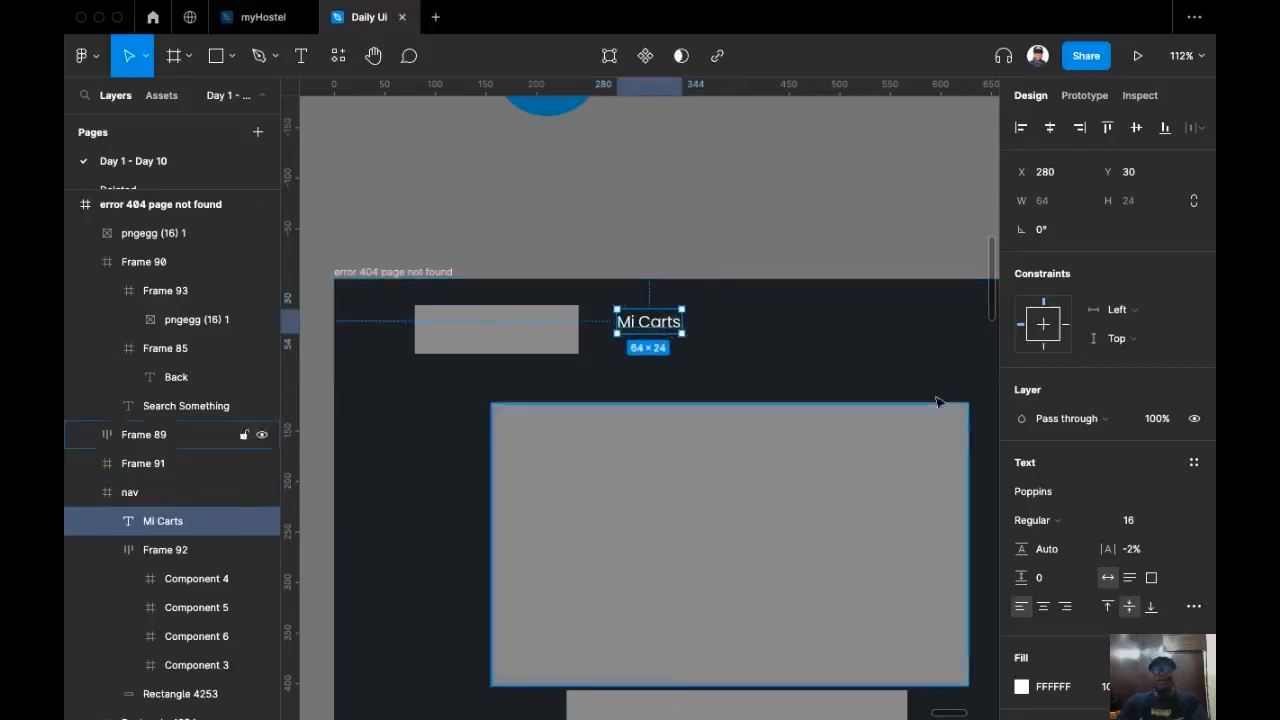
# Step: Set the Mi Carts text to font size 32 and Bold weight
pyautogui.click(1177, 521)
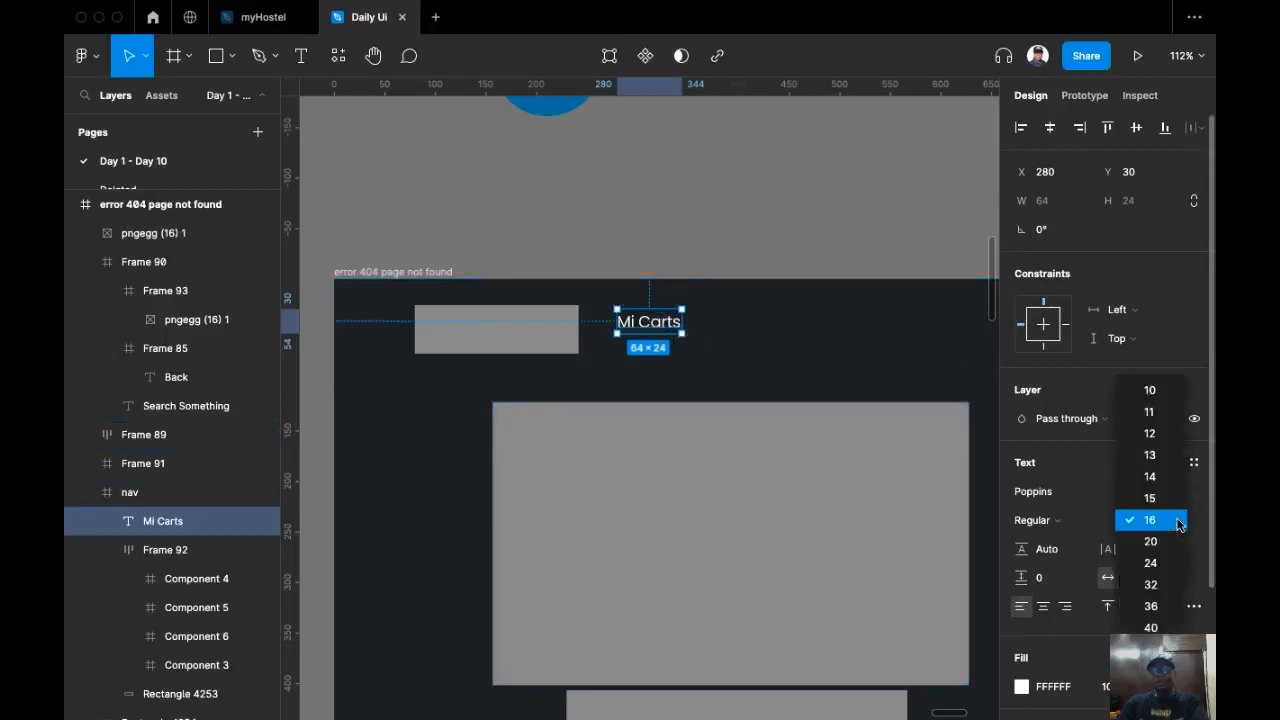
pyautogui.click(1152, 585)
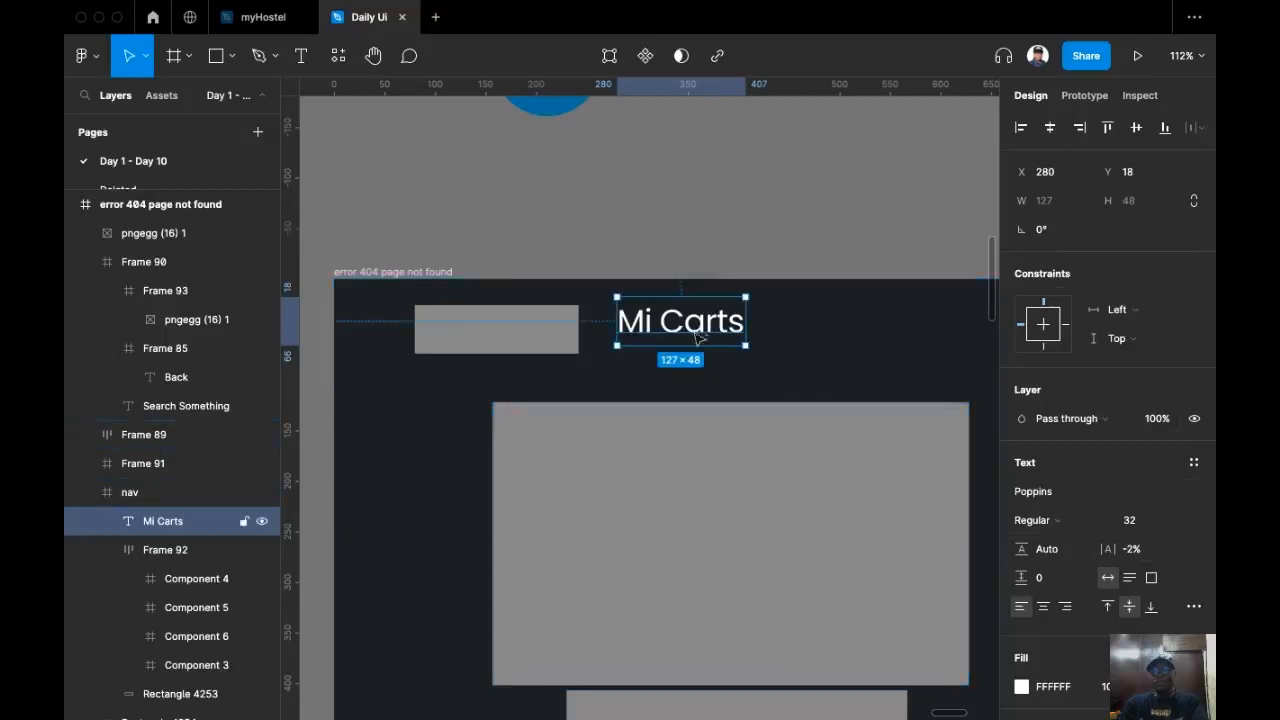
pyautogui.scroll(-1, 1063, 500)
pyautogui.click(1060, 464)
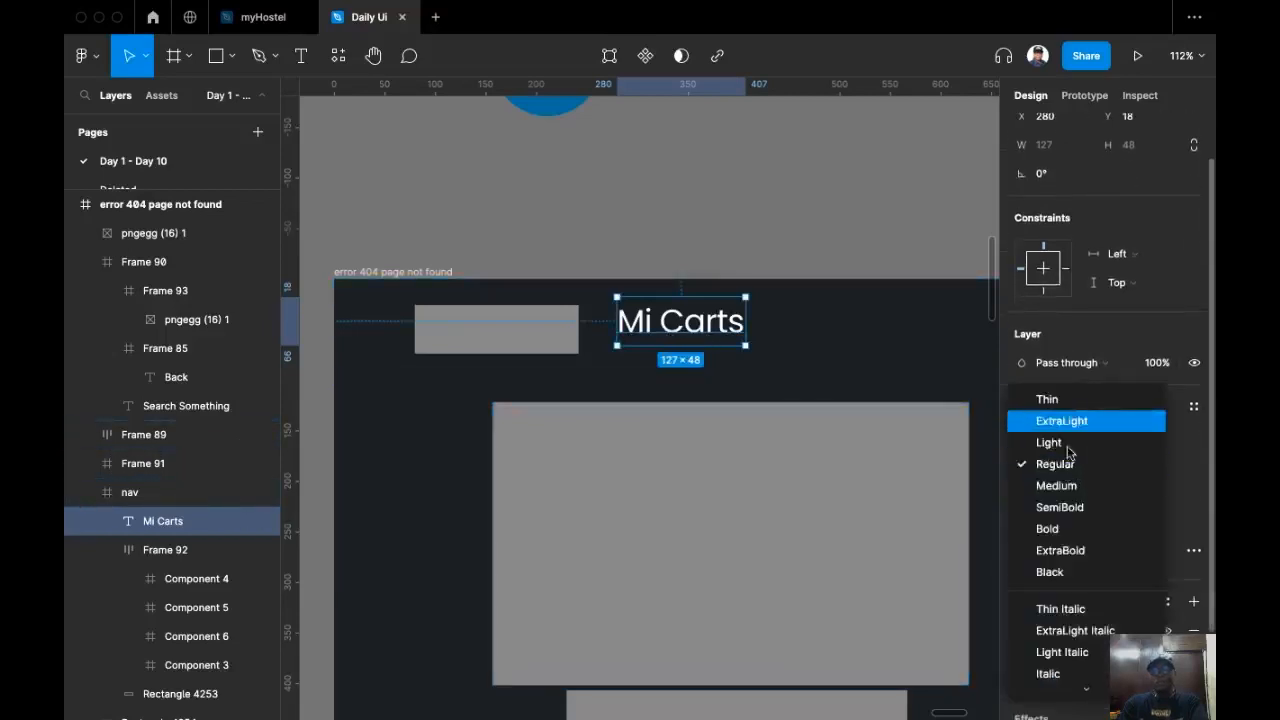
pyautogui.click(1058, 529)
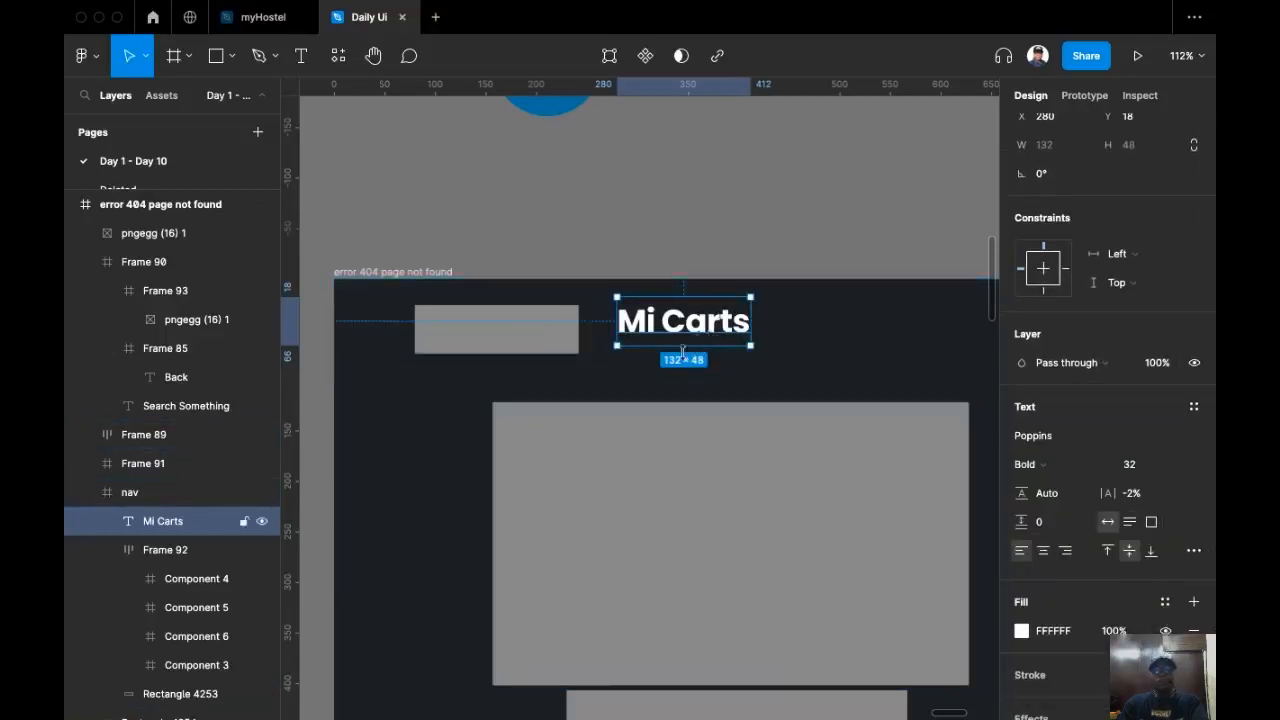
# Step: Replace the grey logo placeholder rectangle in the nav with the Mi Carts text
pyautogui.moveTo(710, 331); pyautogui.dragTo(711, 339)
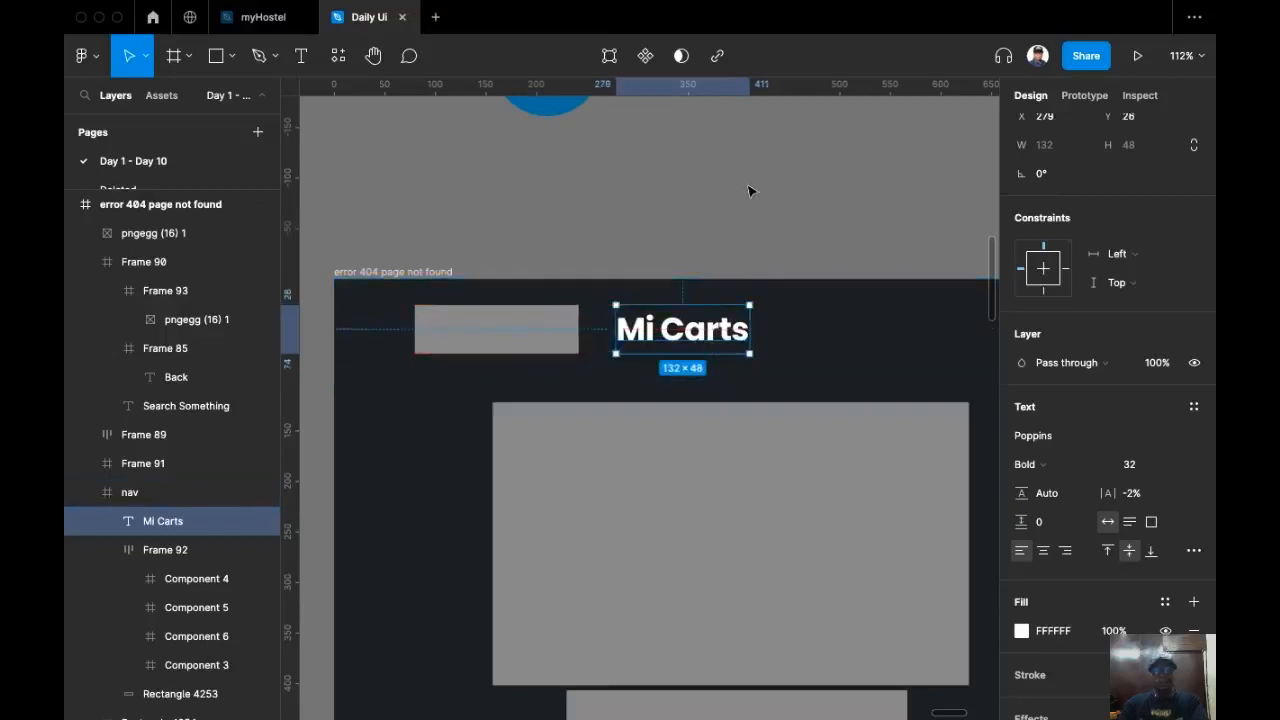
pyautogui.press('super+x')
pyautogui.click(517, 326)
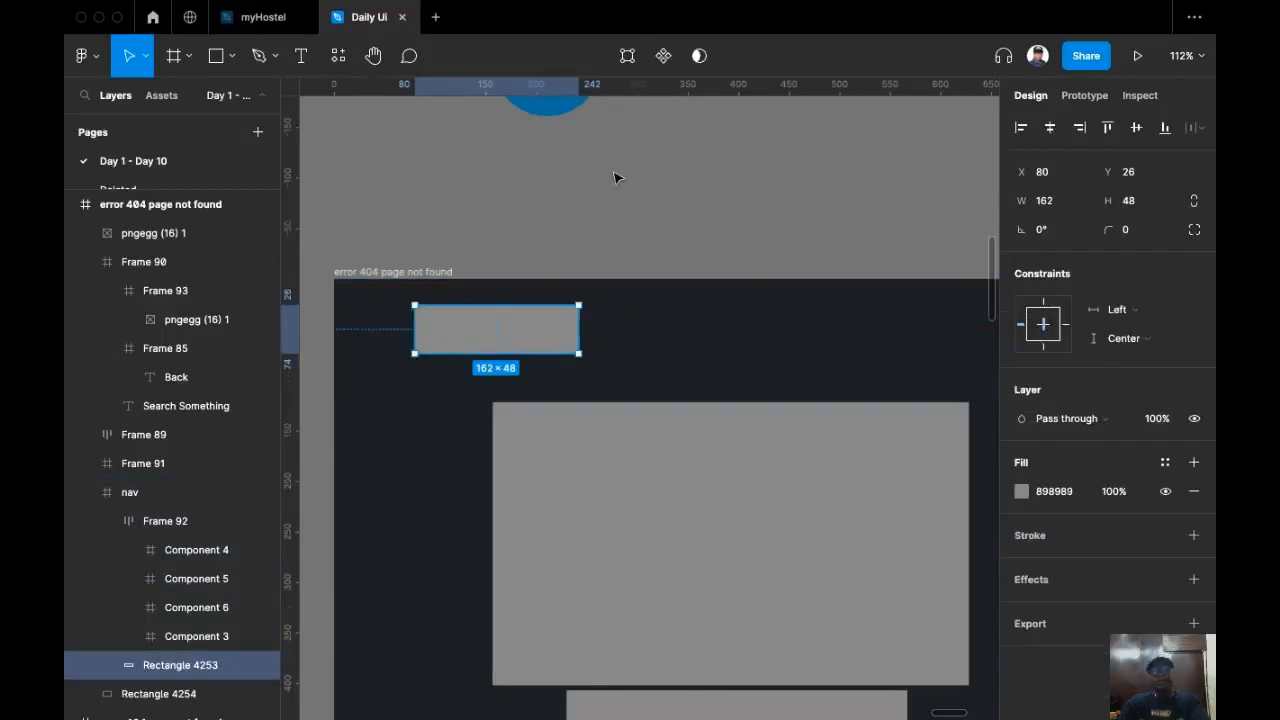
pyautogui.press('super+shift+r')
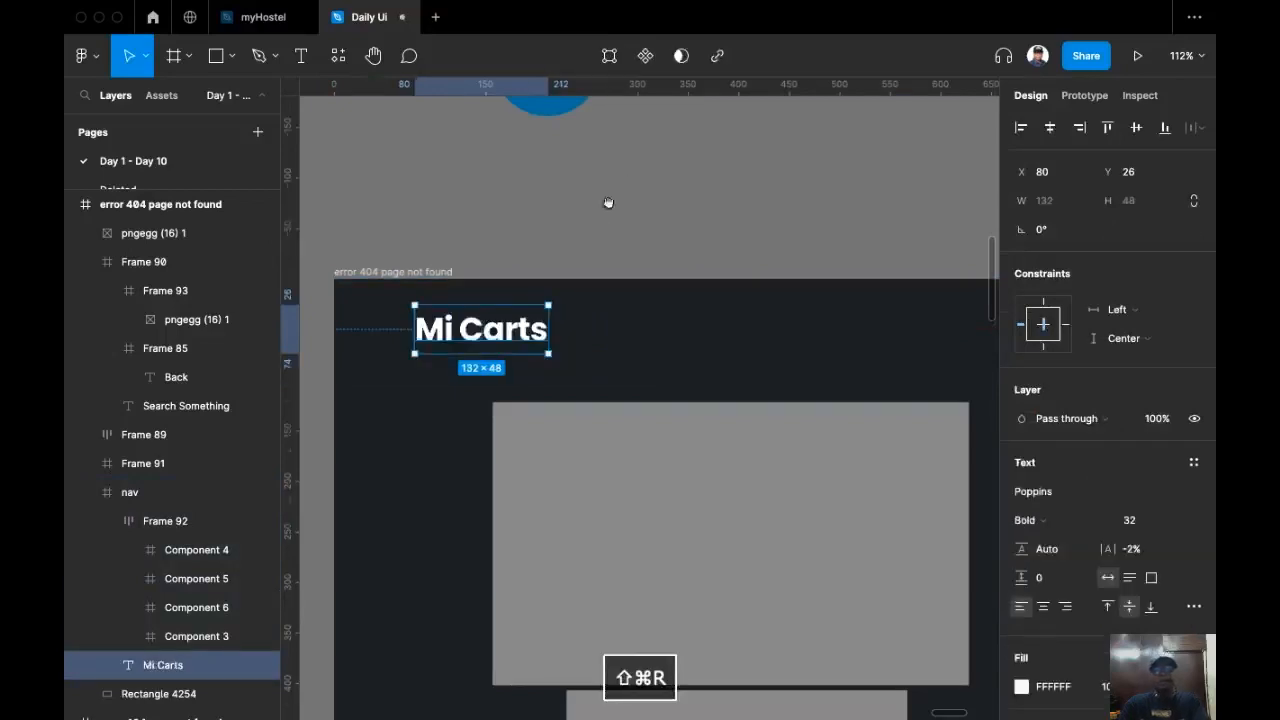
# Step: Show the frame's layout grid to check the header and placeholder alignment, then hide it again
pyautogui.moveTo(605, 233); pyautogui.dragTo(594, 190)
pyautogui.click(392, 224)
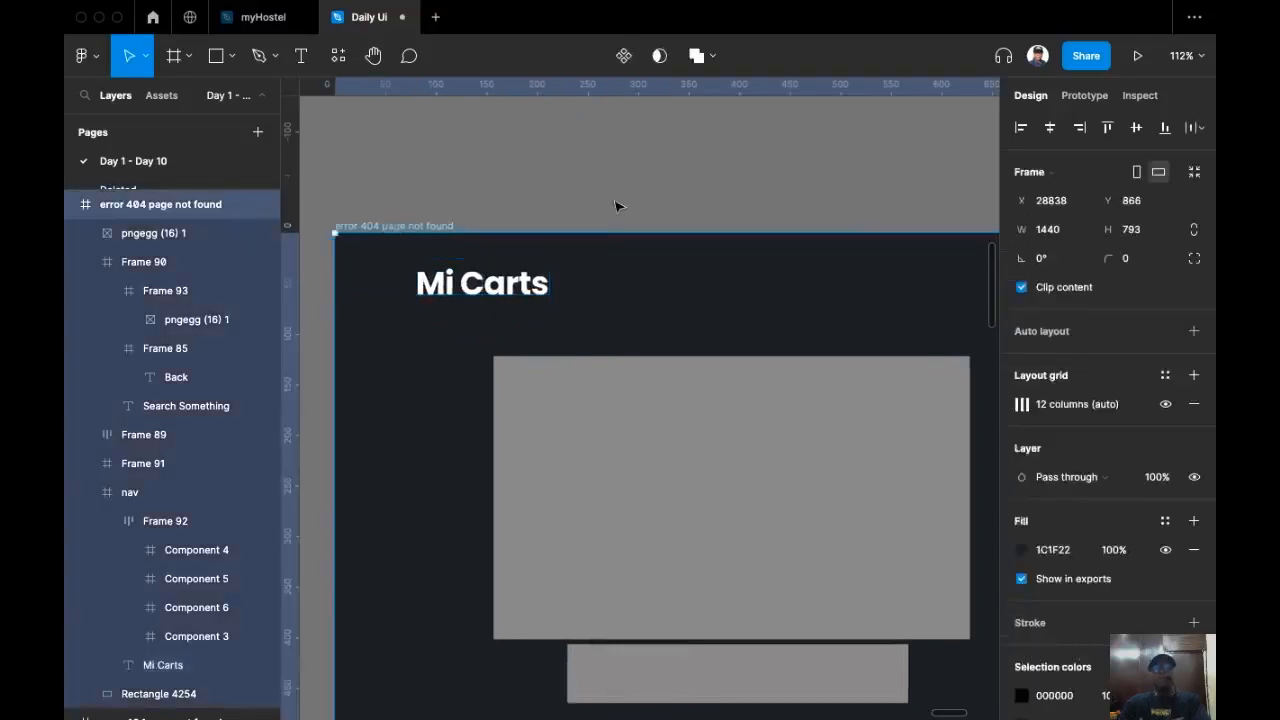
pyautogui.scroll(-5, 567, 210)
pyautogui.hotkey('shift', 'g')
pyautogui.scroll(1, 565, 211)
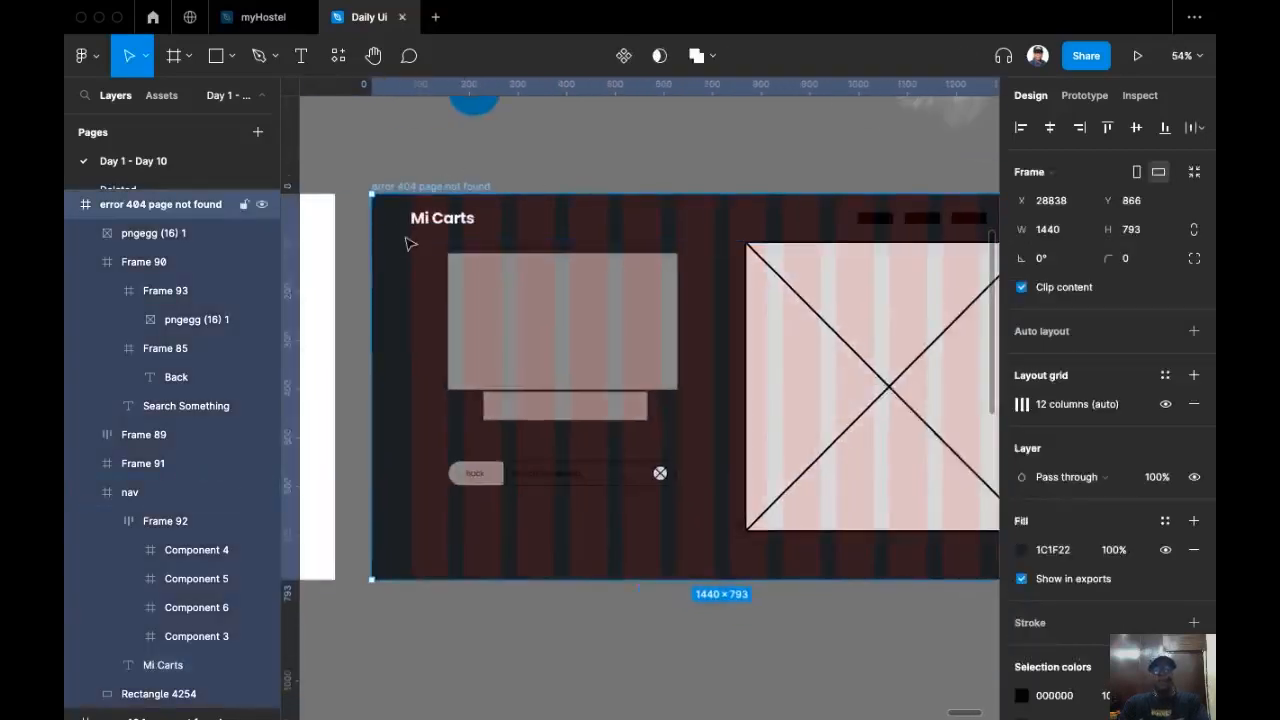
pyautogui.scroll(5, 401, 232)
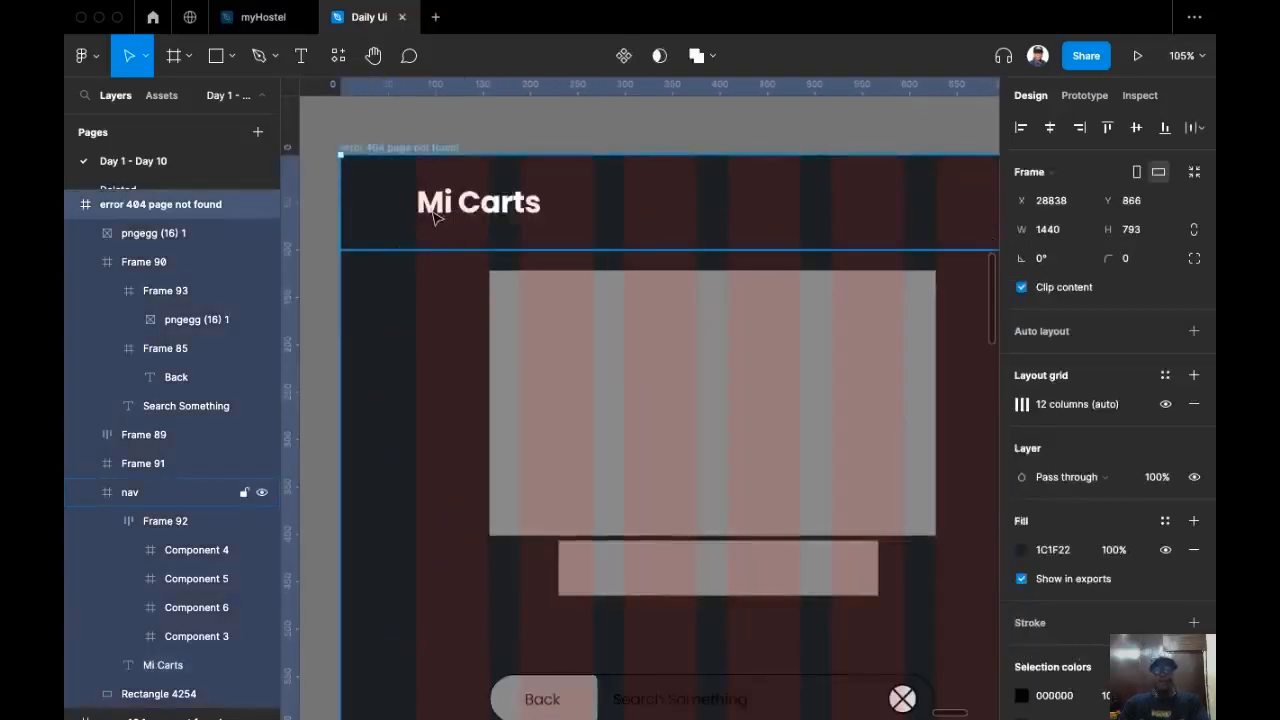
pyautogui.hscroll(10, 549, 160)
pyautogui.scroll(-5, 585, 210)
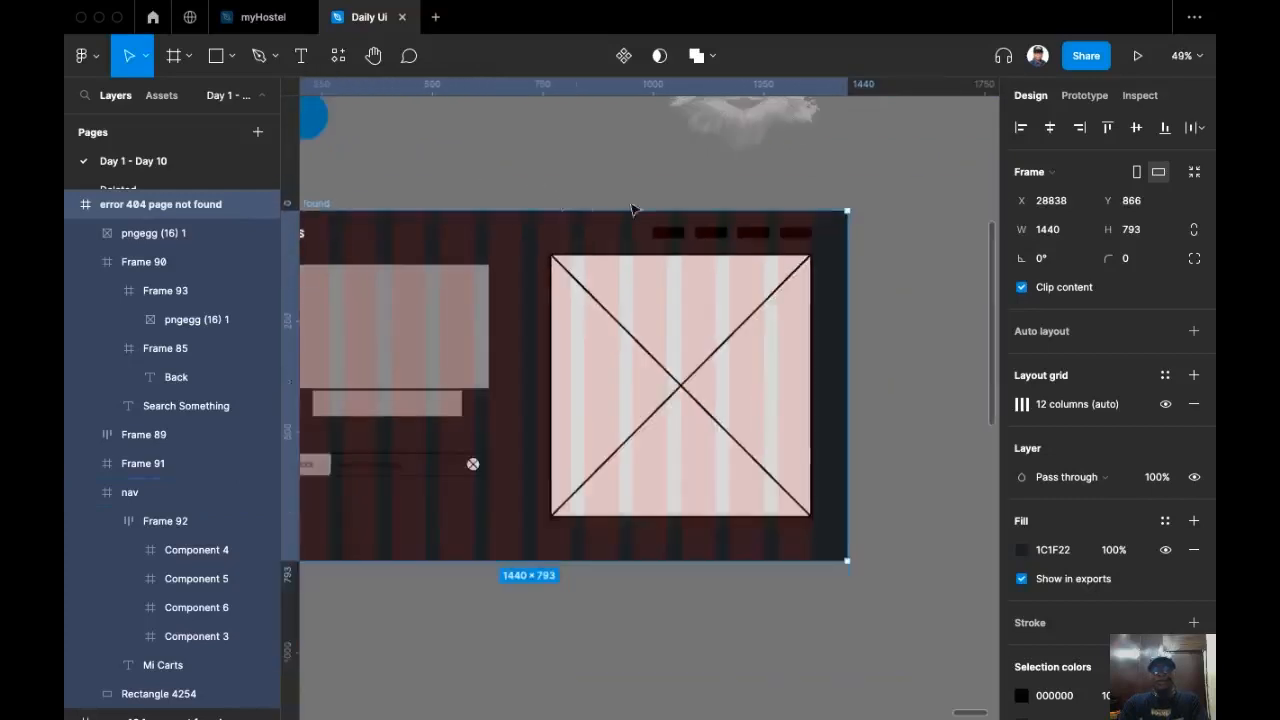
pyautogui.hscroll(2, 585, 210)
pyautogui.scroll(5, 571, 180)
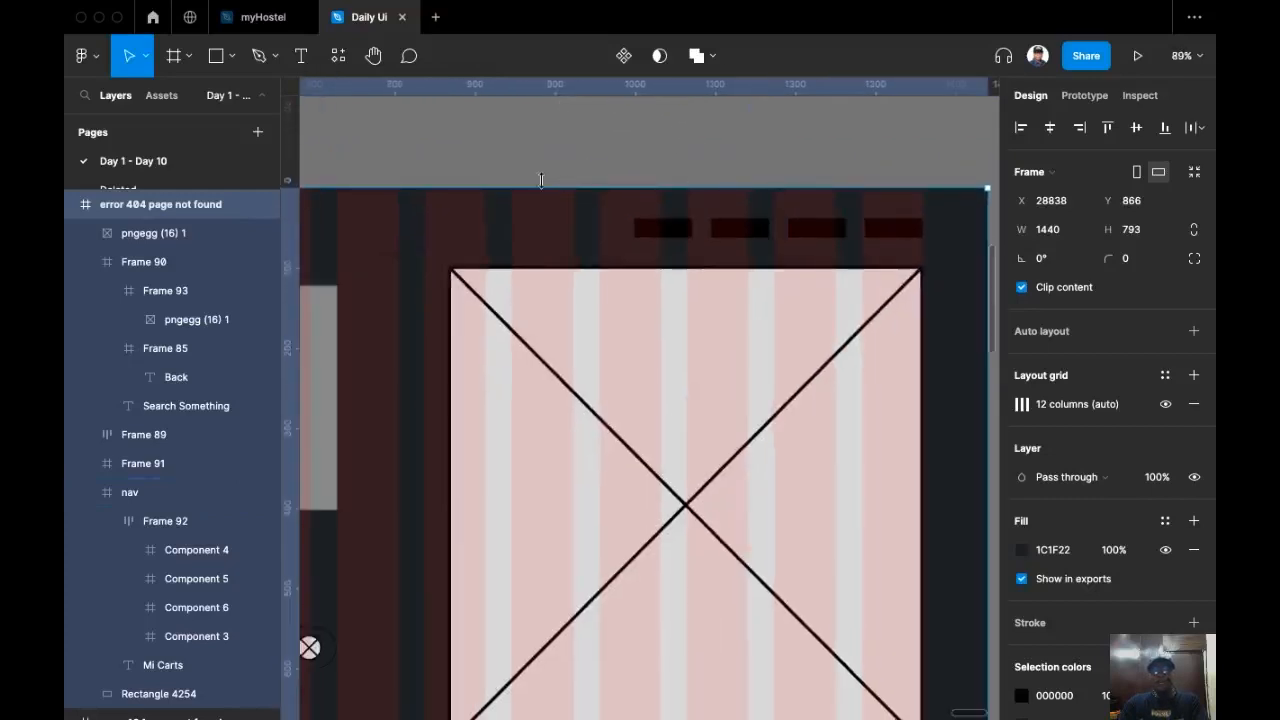
pyautogui.hscroll(-10, 541, 180)
pyautogui.scroll(1, 443, 223)
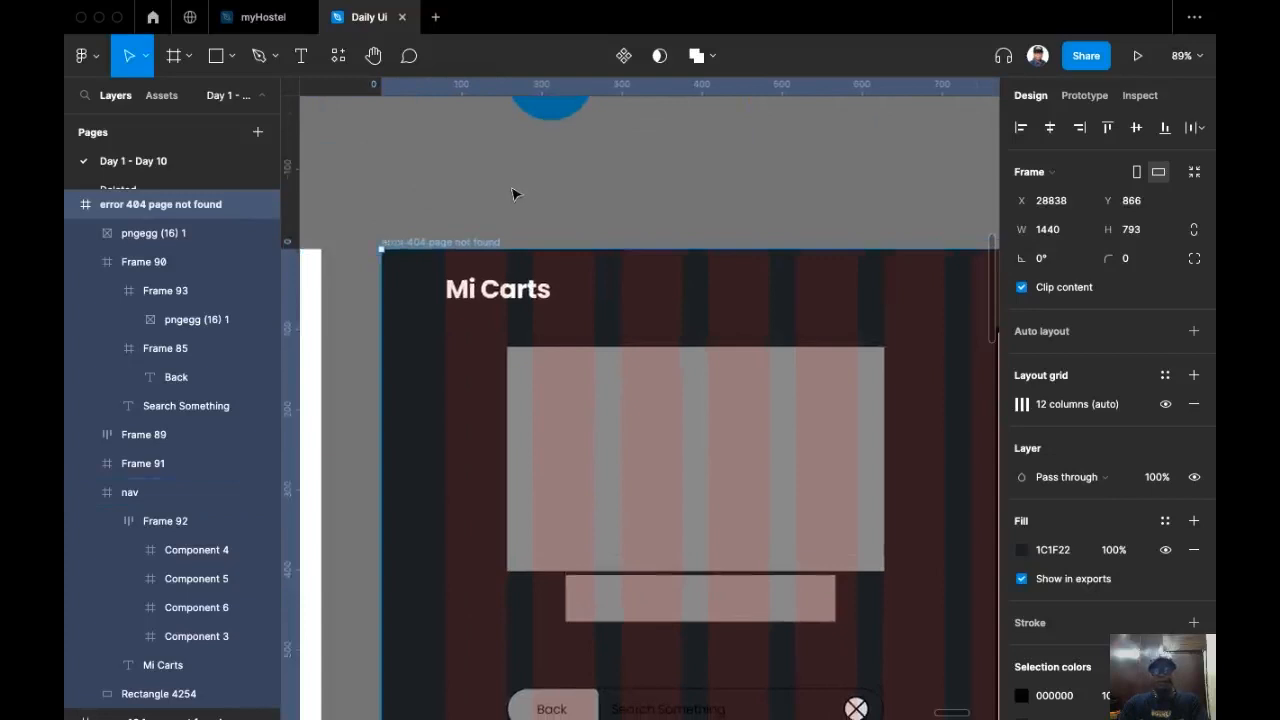
pyautogui.hotkey('ctrl', 'g')
pyautogui.scroll(3, 489, 171)
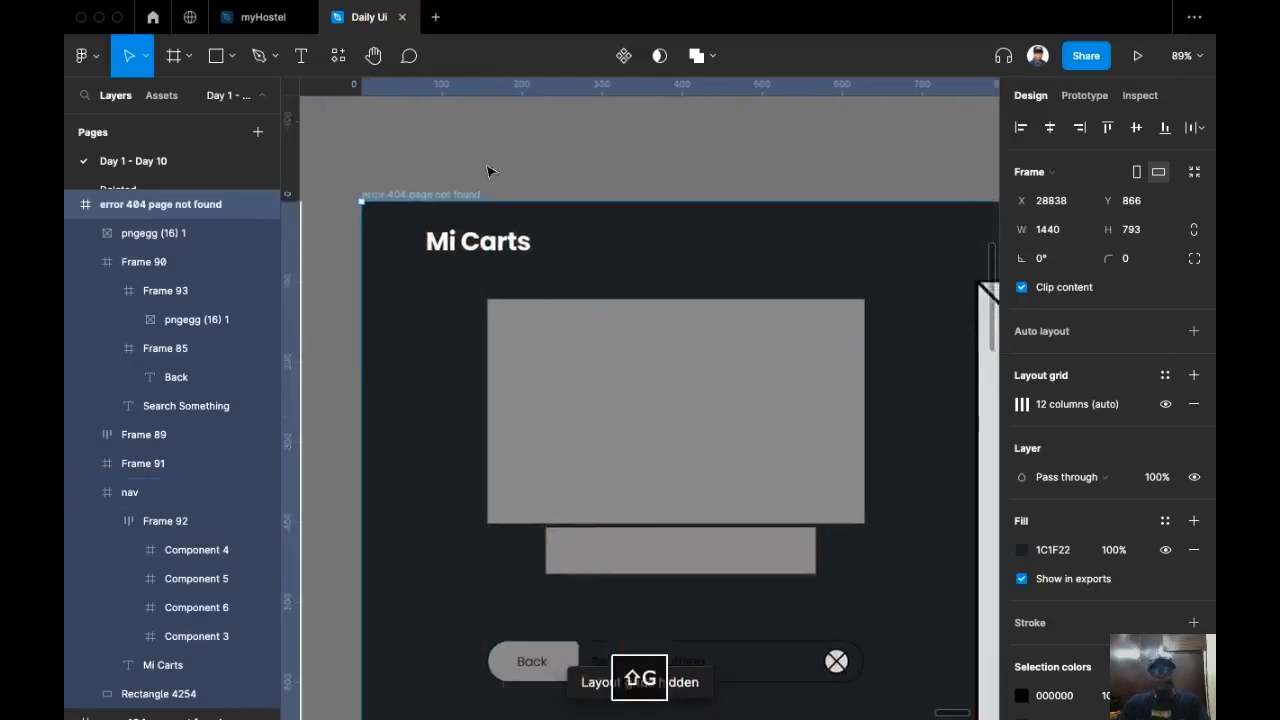
# Step: Bring the blue ellipse swatch above the frame and colour the word "Carts" in the logo with its blue 016CA7 using the eyedropper
pyautogui.scroll(-1, 479, 261)
pyautogui.click(497, 126)
pyautogui.moveTo(497, 126); pyautogui.dragTo(510, 250)
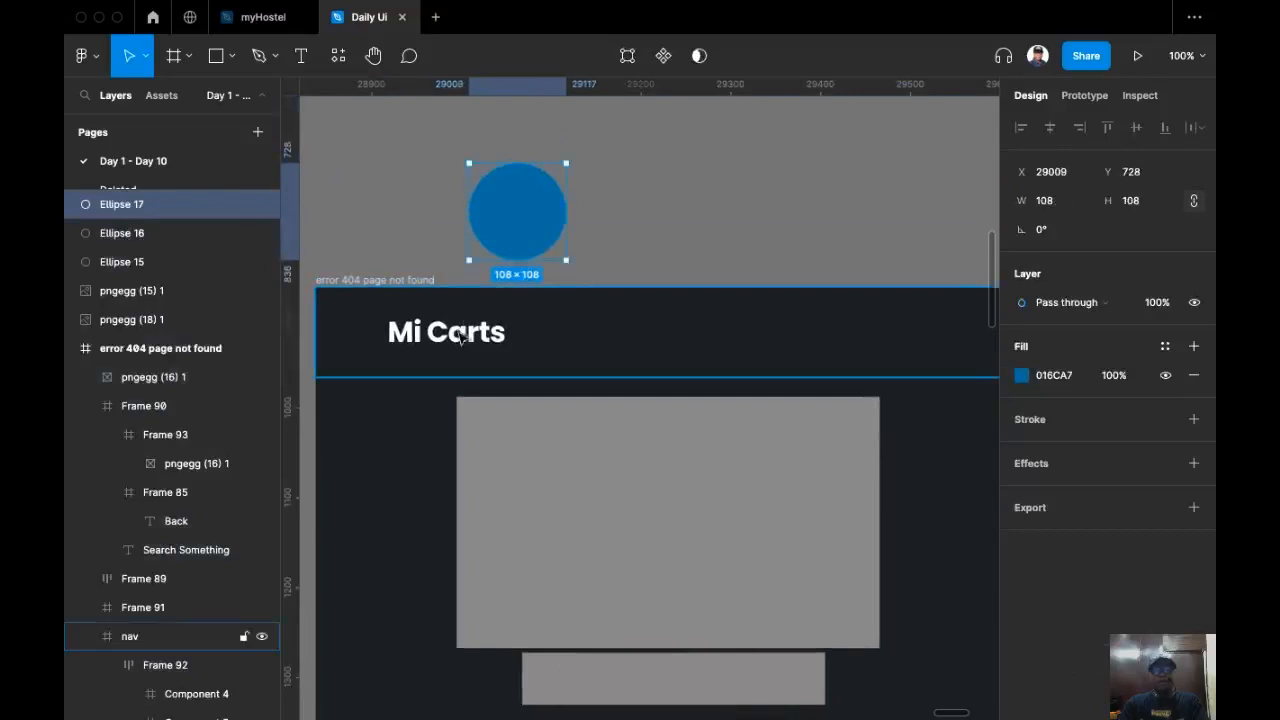
pyautogui.doubleClick(461, 340)
pyautogui.doubleClick(457, 335)
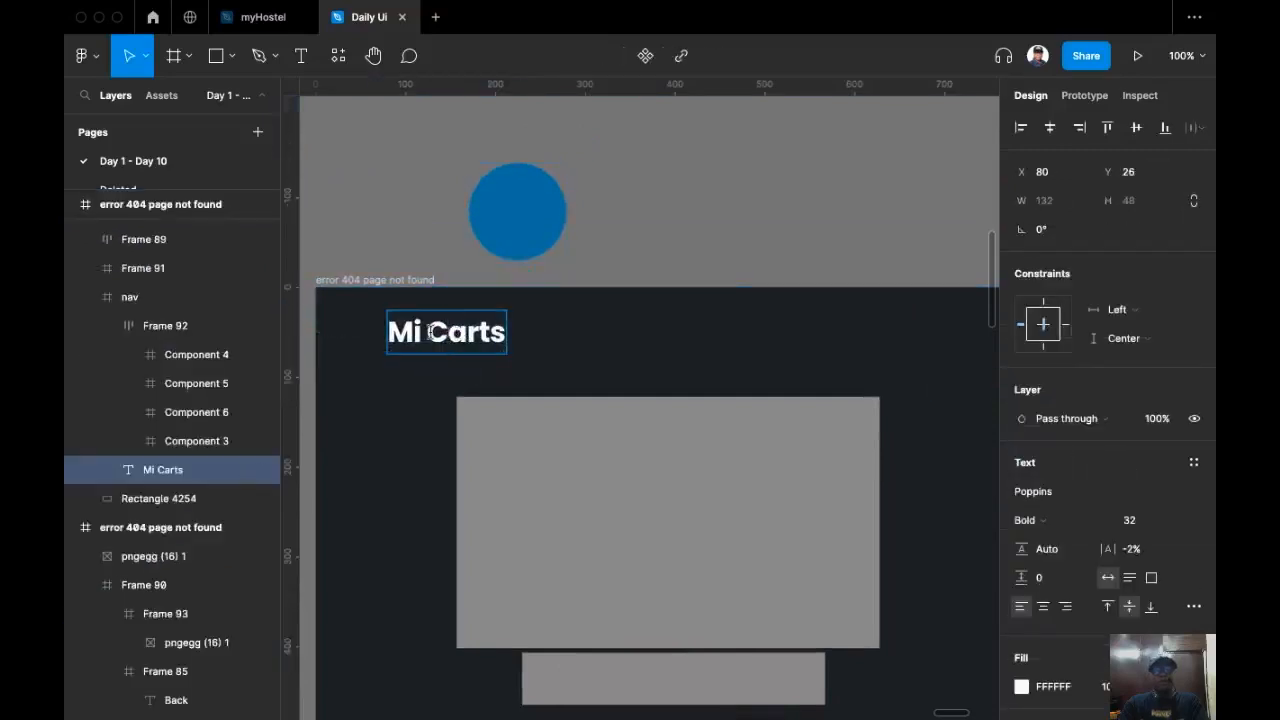
pyautogui.doubleClick(455, 330)
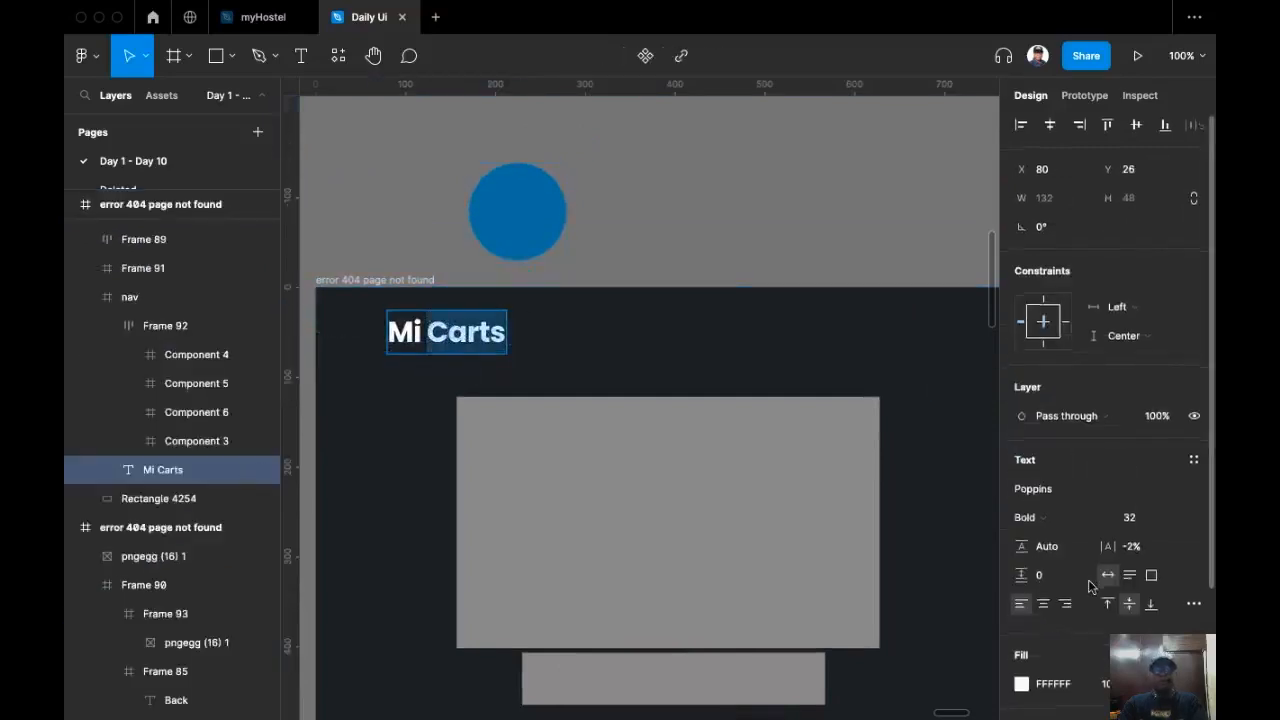
pyautogui.scroll(-2, 1016, 528)
pyautogui.click(1021, 521)
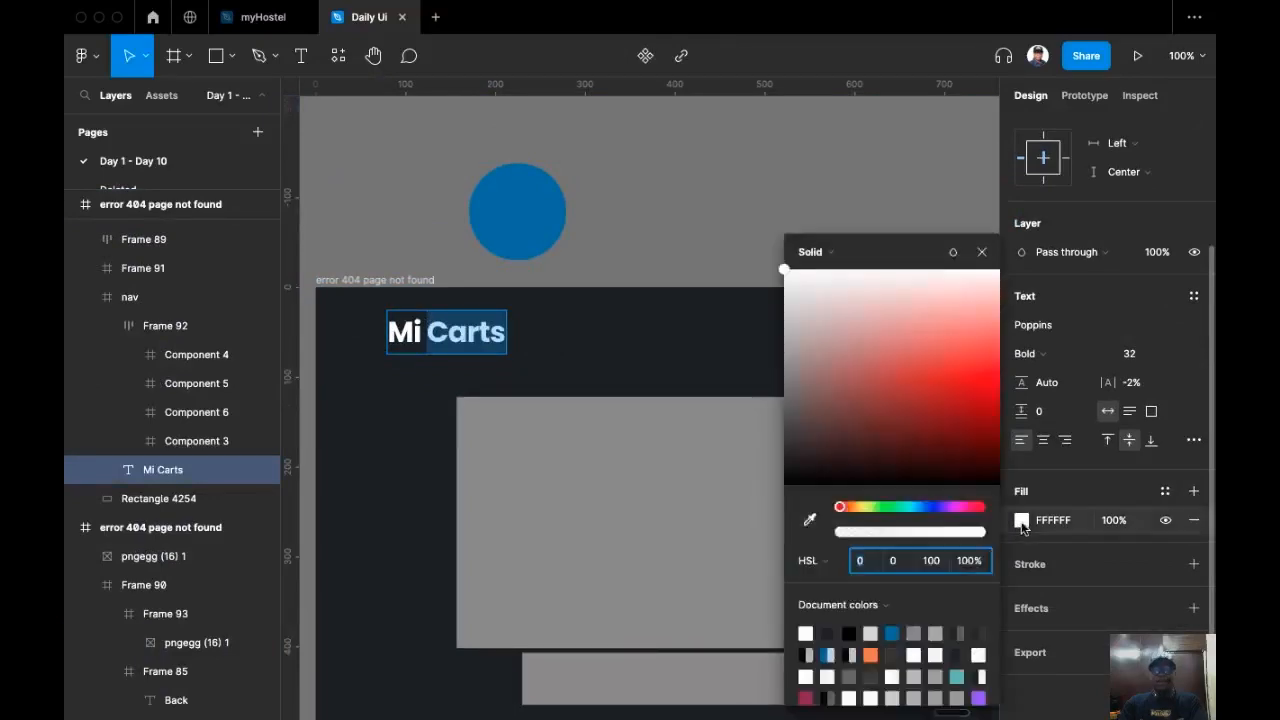
pyautogui.click(810, 520)
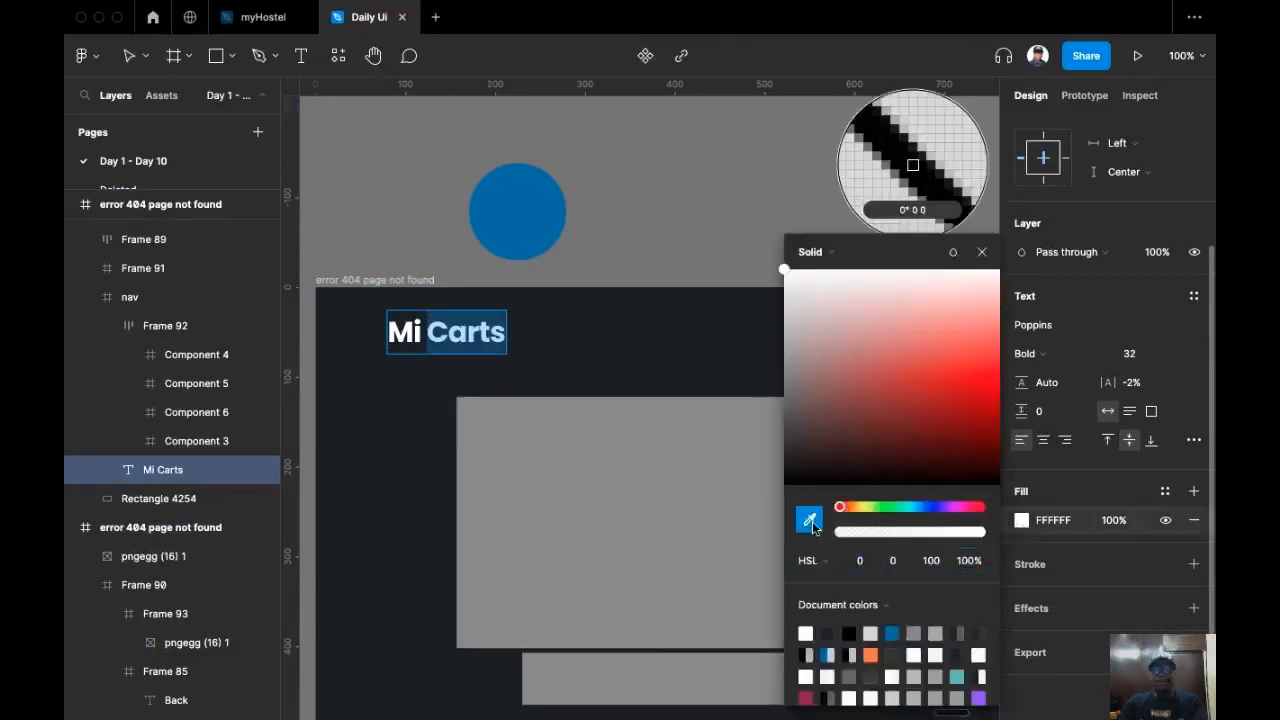
pyautogui.click(545, 232)
pyautogui.press('Escape')
pyautogui.press('Escape')
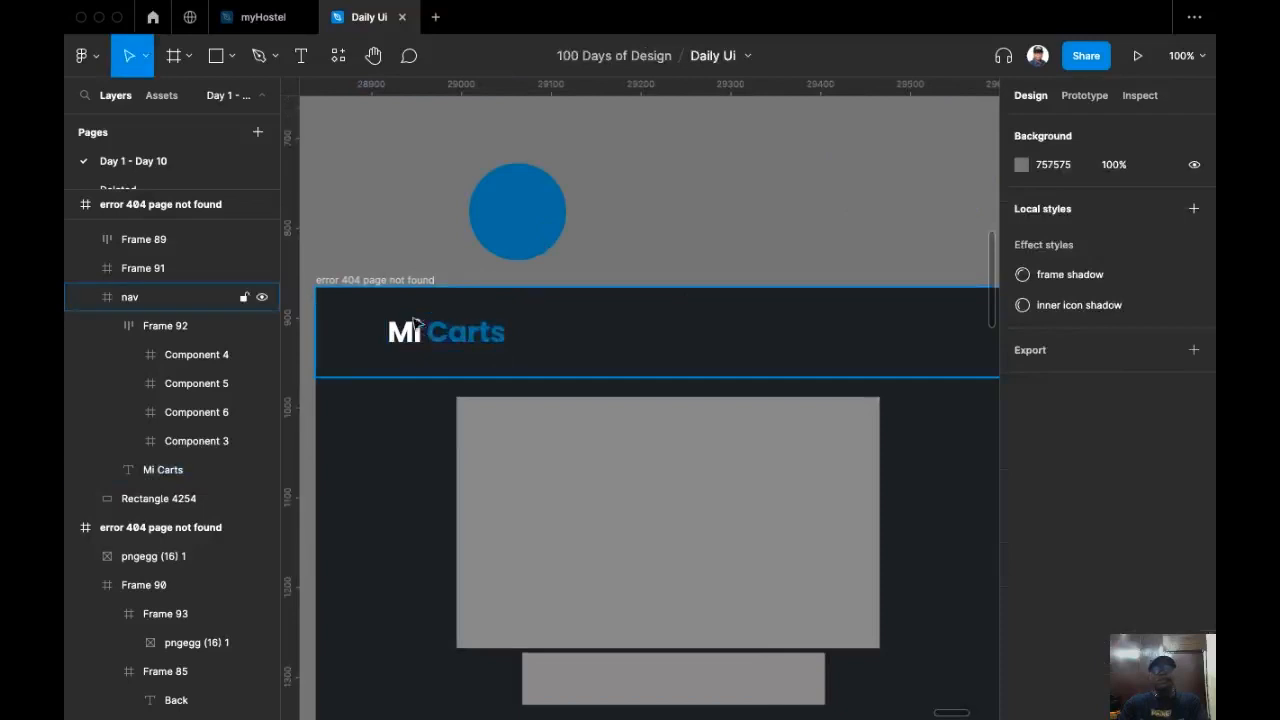
# Step: Add a new text label reading "Home" in the nav bar, left of the placeholder blocks
pyautogui.scroll(-5, 515, 357)
pyautogui.scroll(4, 563, 358)
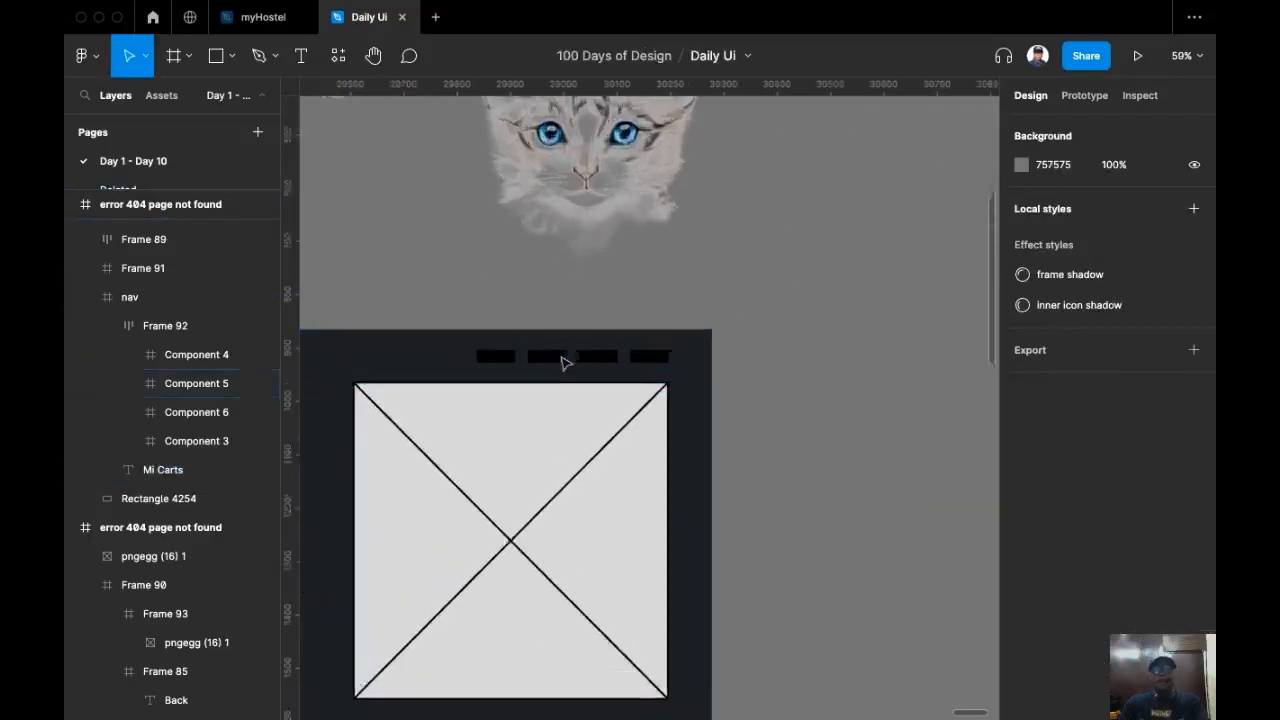
pyautogui.scroll(1, 565, 350)
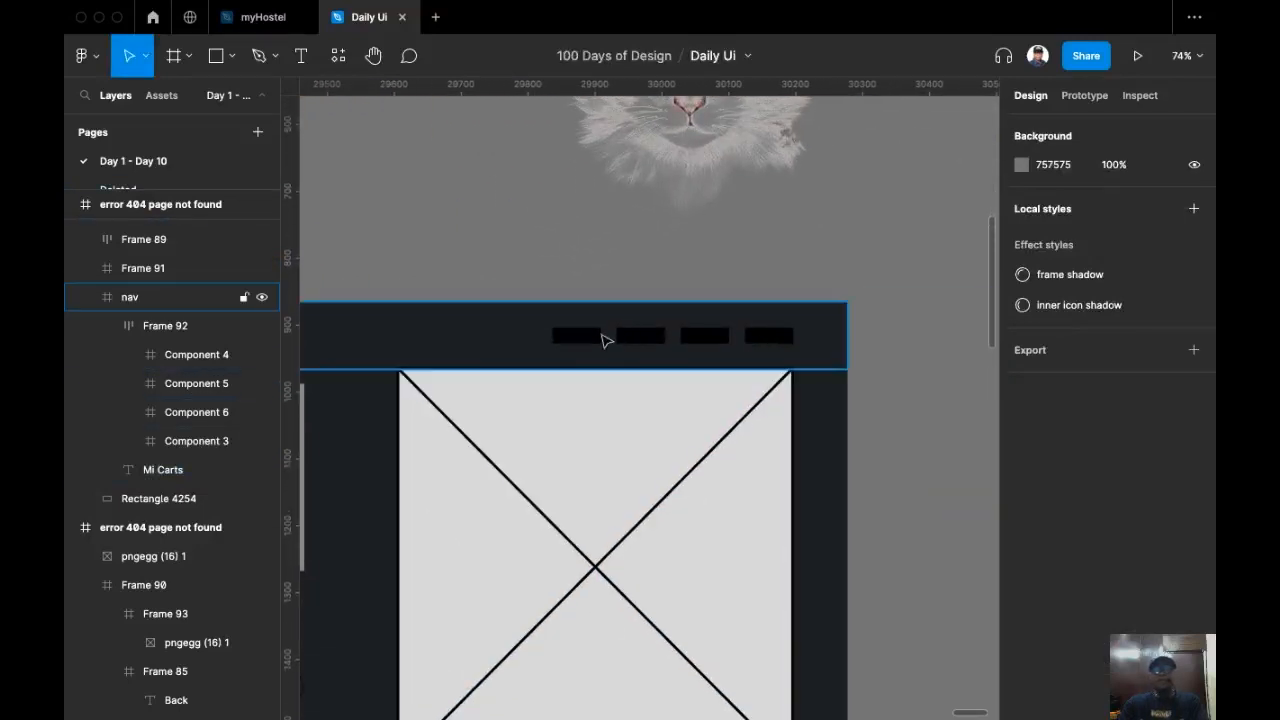
pyautogui.scroll(2, 594, 290)
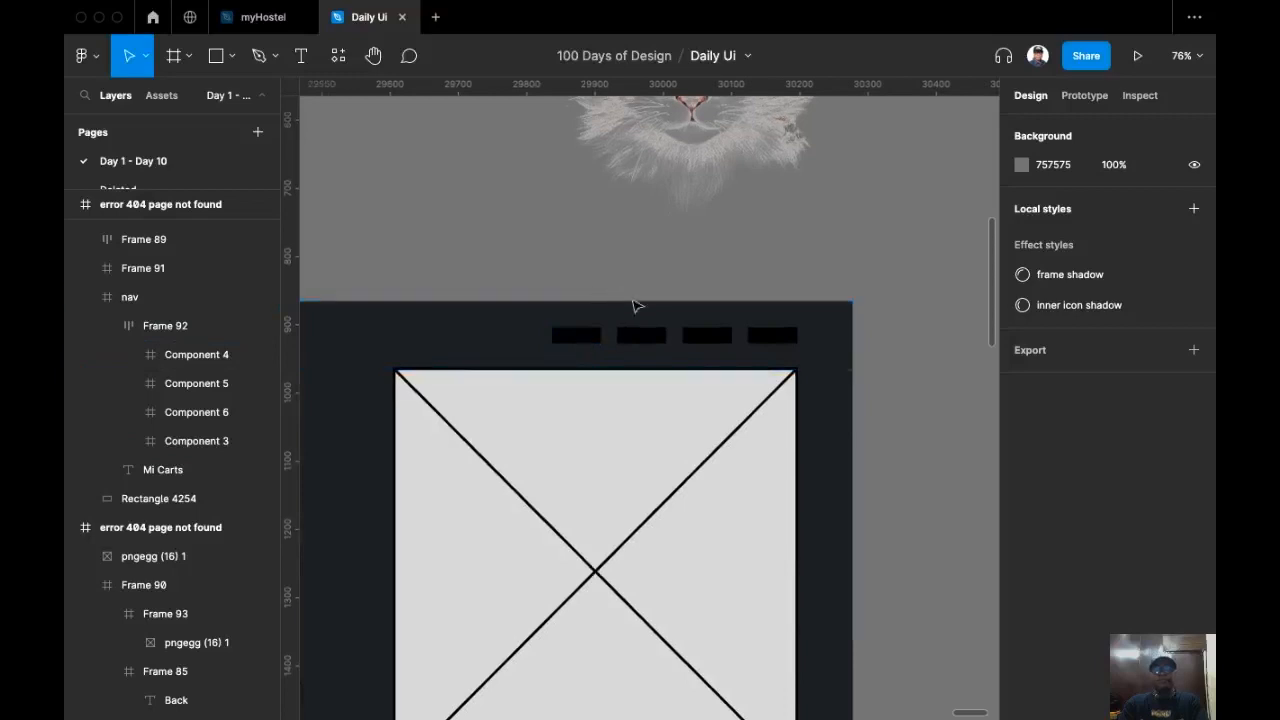
pyautogui.scroll(1, 680, 370)
pyautogui.click(302, 57)
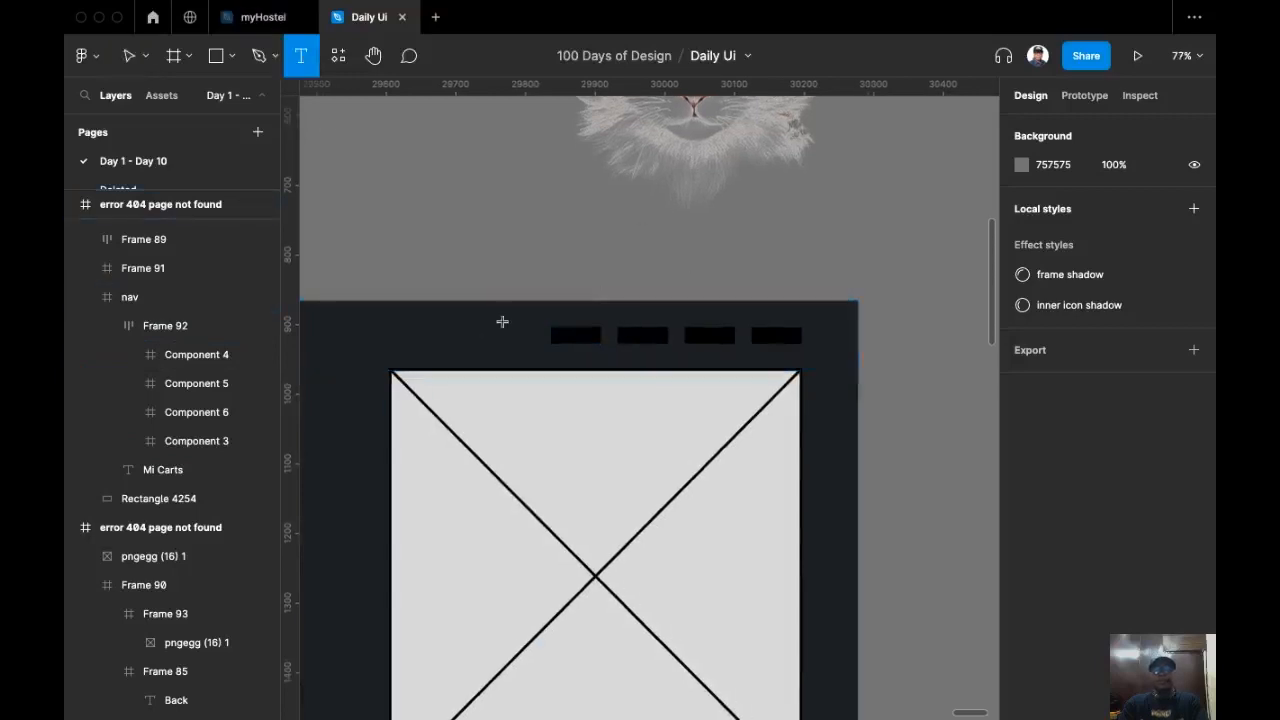
pyautogui.click(476, 329)
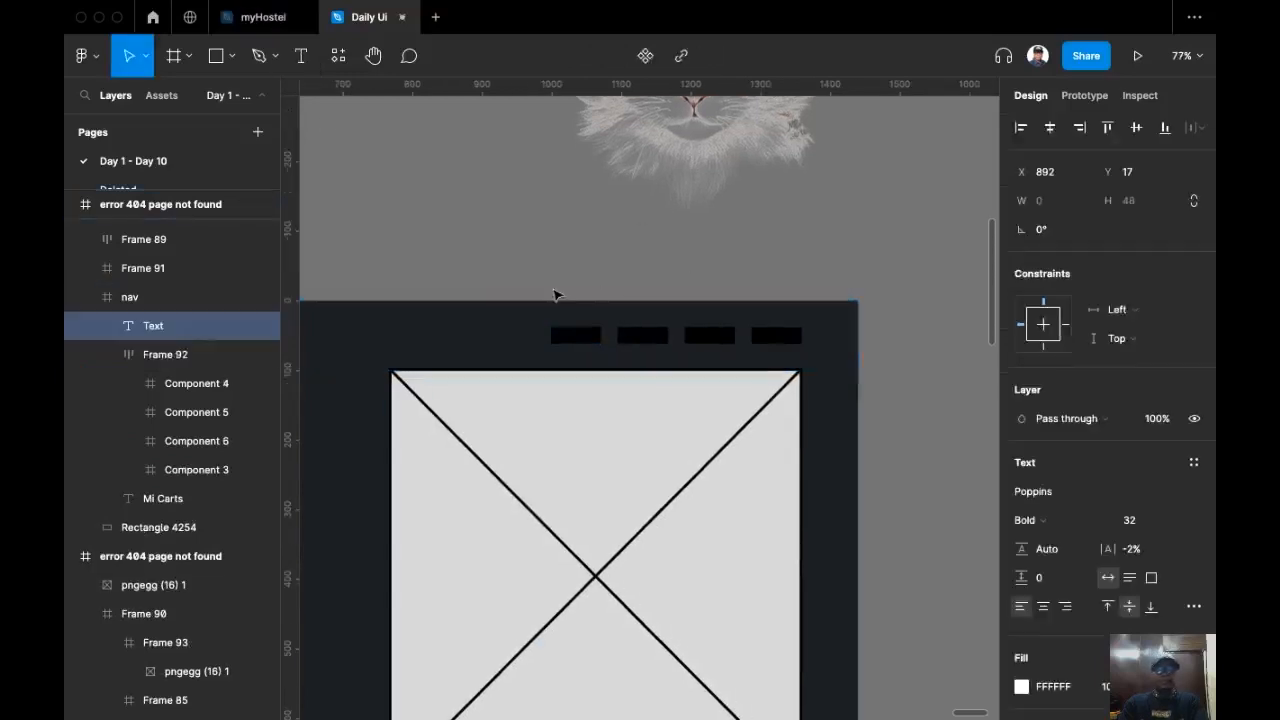
pyautogui.write('Home')
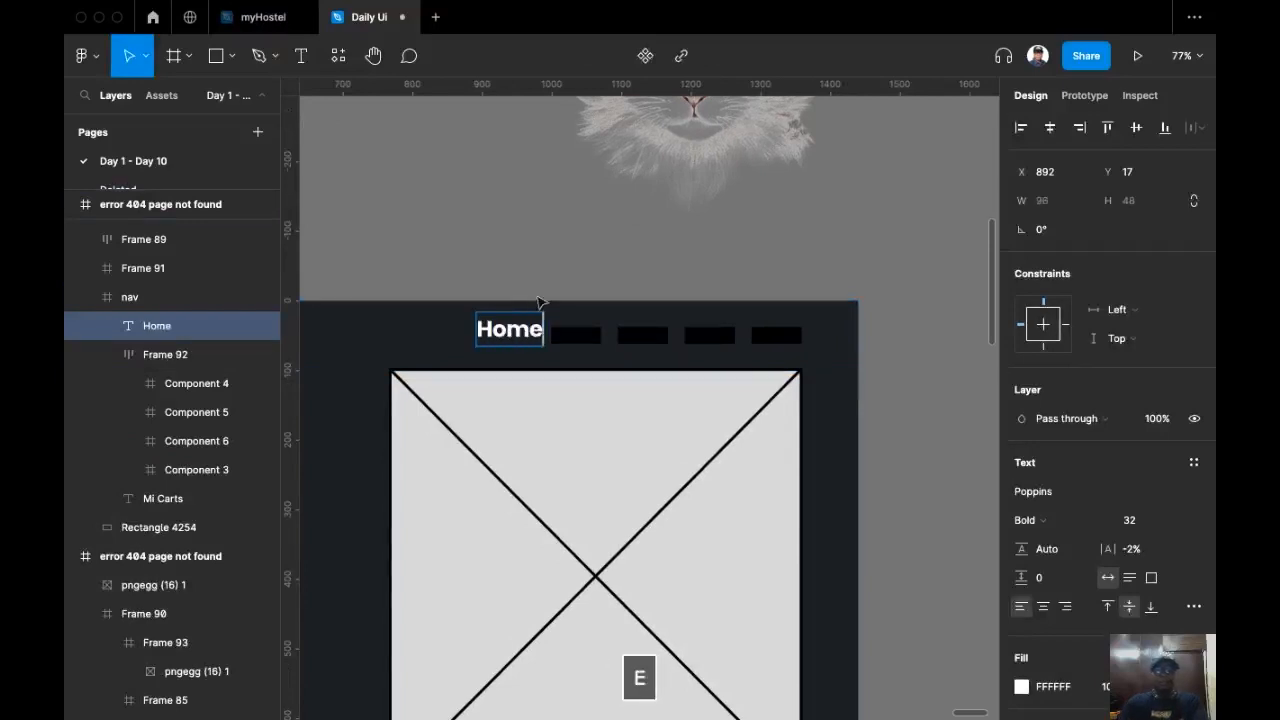
pyautogui.press('Escape')
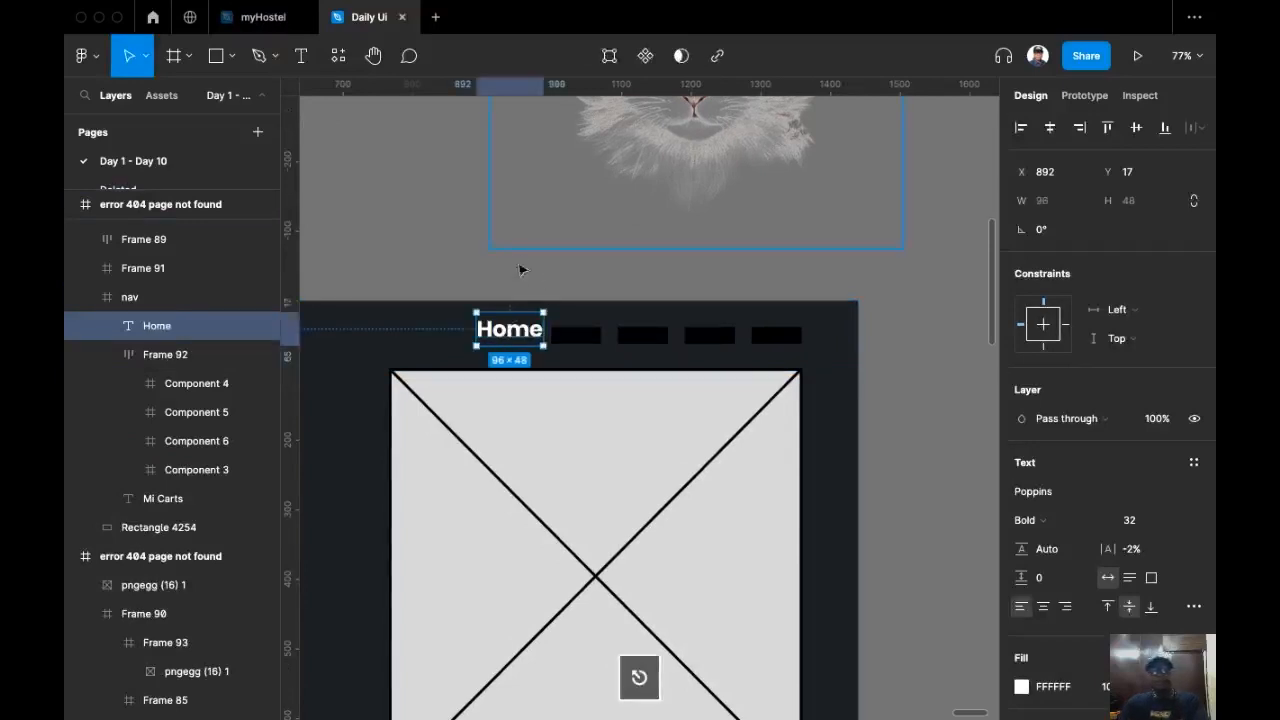
# Step: Set the Home label to font size 16 and Medium weight
pyautogui.click(1177, 525)
pyautogui.click(1160, 455)
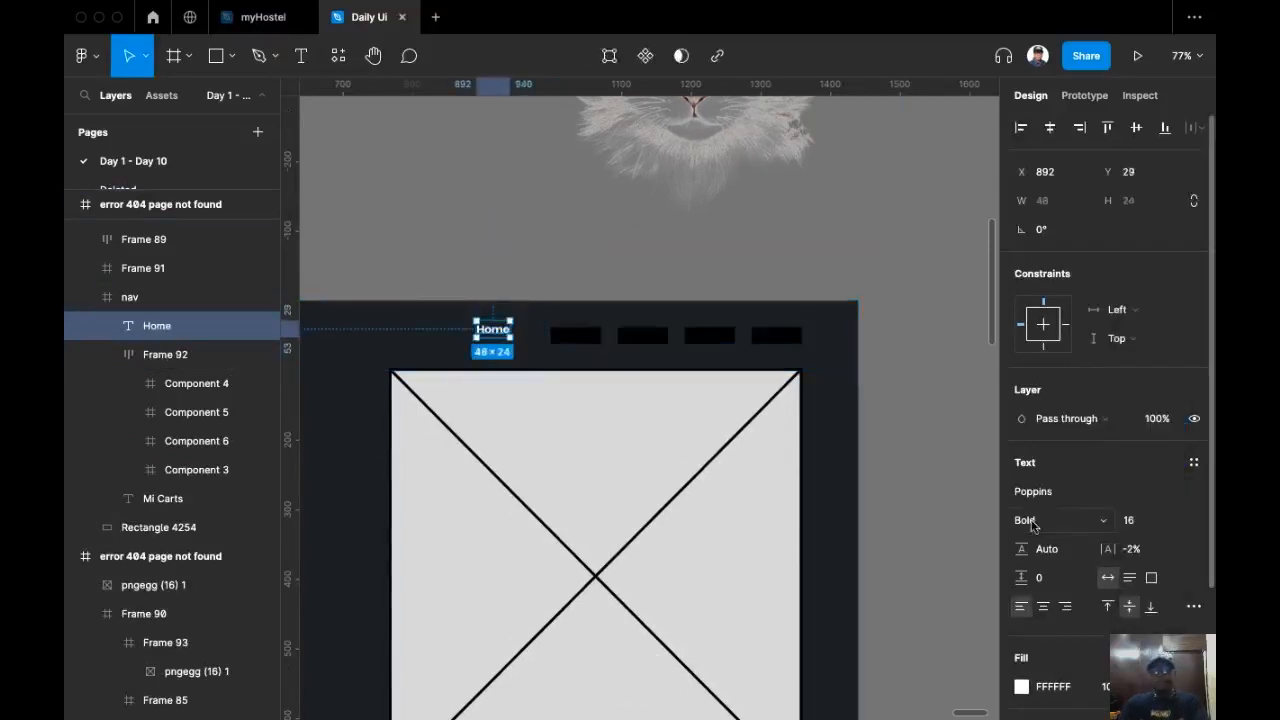
pyautogui.click(1106, 527)
pyautogui.click(1078, 478)
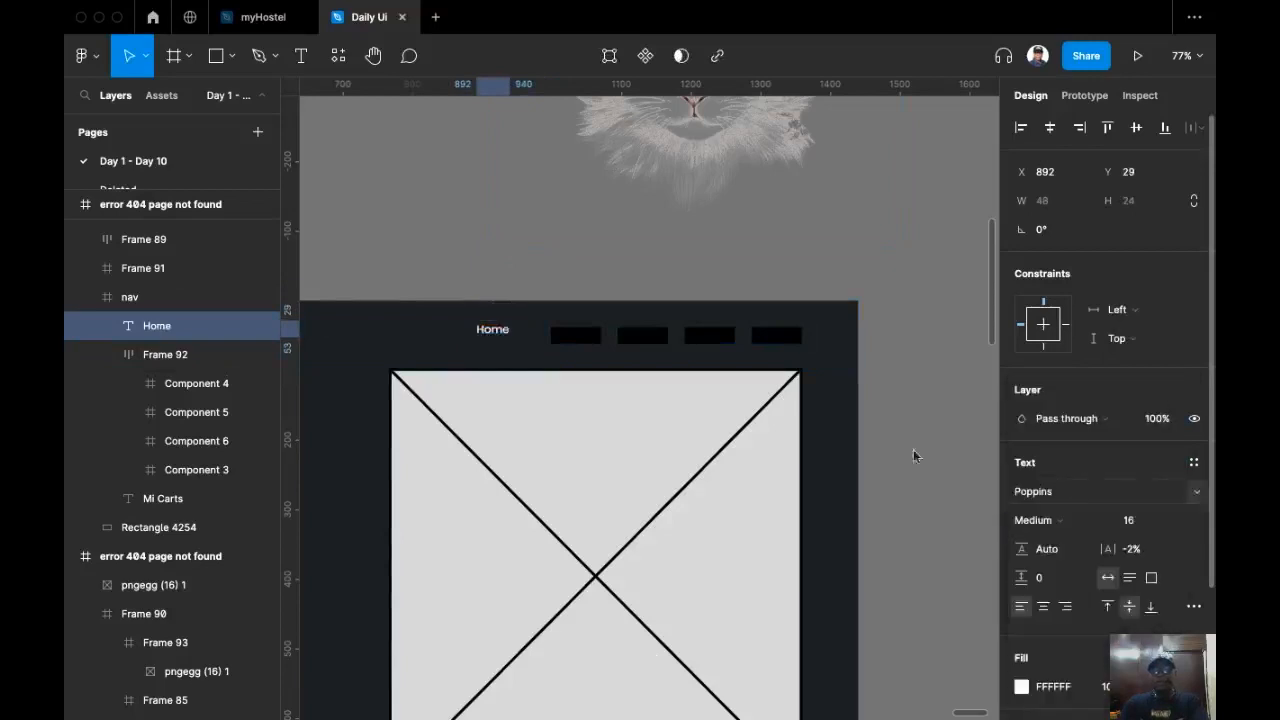
# Step: Duplicate the Home label beside it and rename the copy "Brands"
pyautogui.scroll(5, 484, 341)
pyautogui.moveTo(595, 345); pyautogui.dragTo(550, 349)
pyautogui.doubleClick(542, 345)
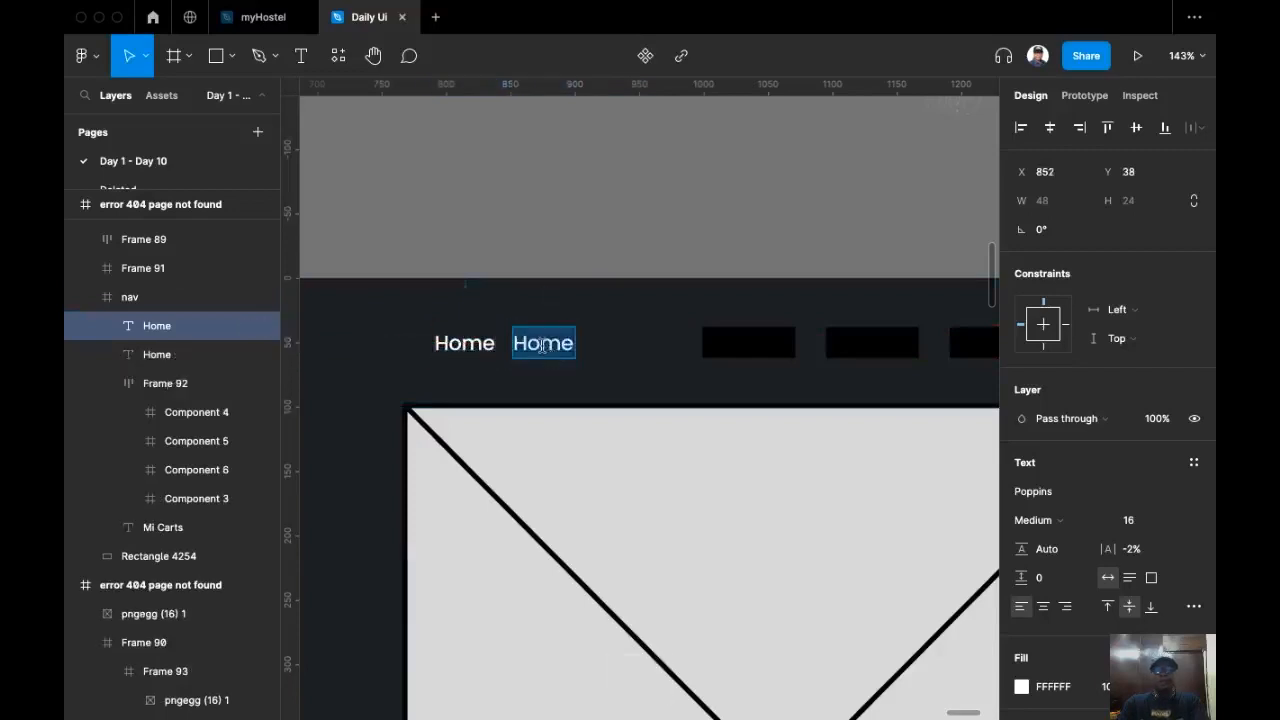
pyautogui.write('Brans')
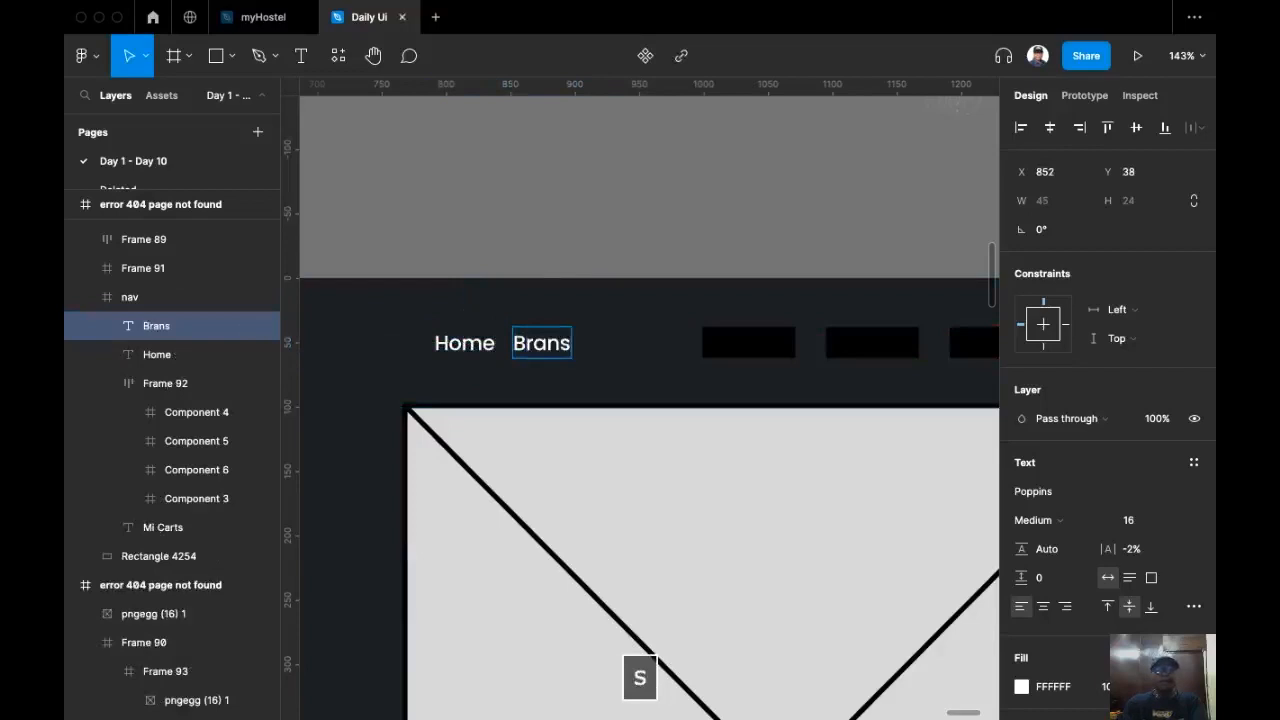
pyautogui.press('BackSpace')
pyautogui.write('ds')
pyautogui.press('Escape')
# Step: Duplicate the Brands label beside it and rename the copy "About Us"
pyautogui.moveTo(582, 348); pyautogui.dragTo(624, 362)
pyautogui.doubleClick(614, 357)
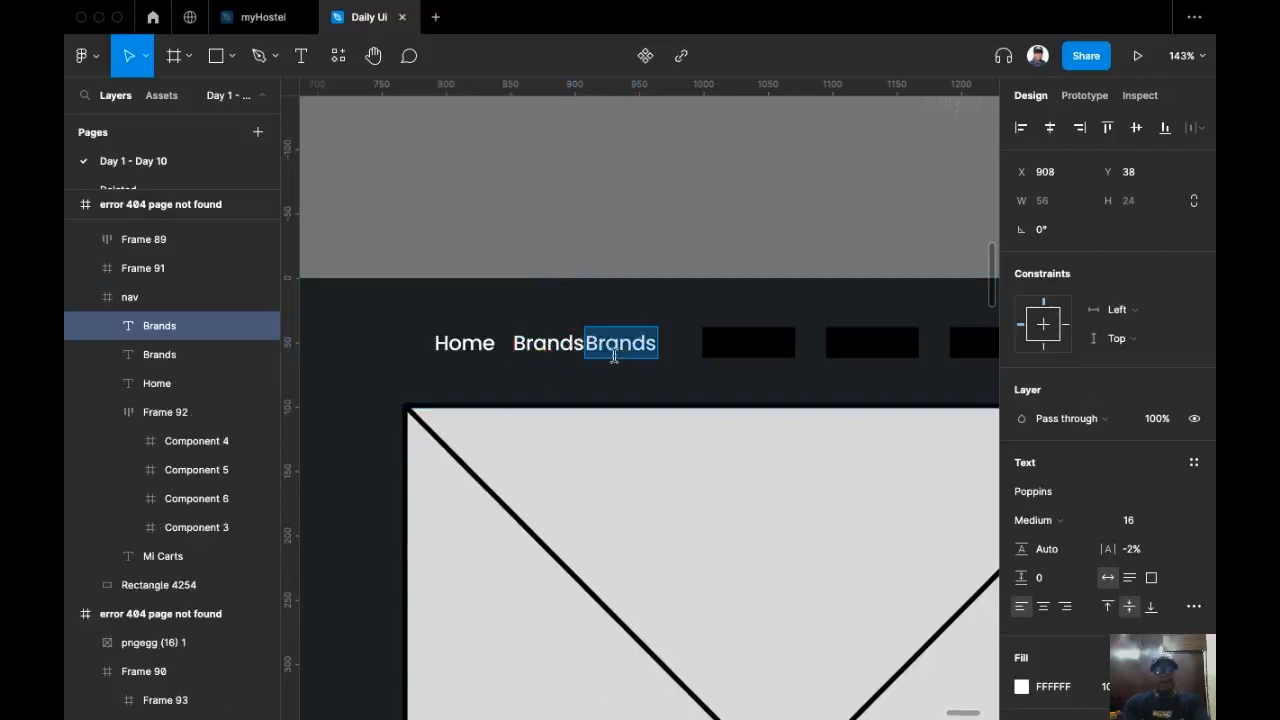
pyautogui.write('About Us')
pyautogui.press('Escape')
pyautogui.press('Escape')
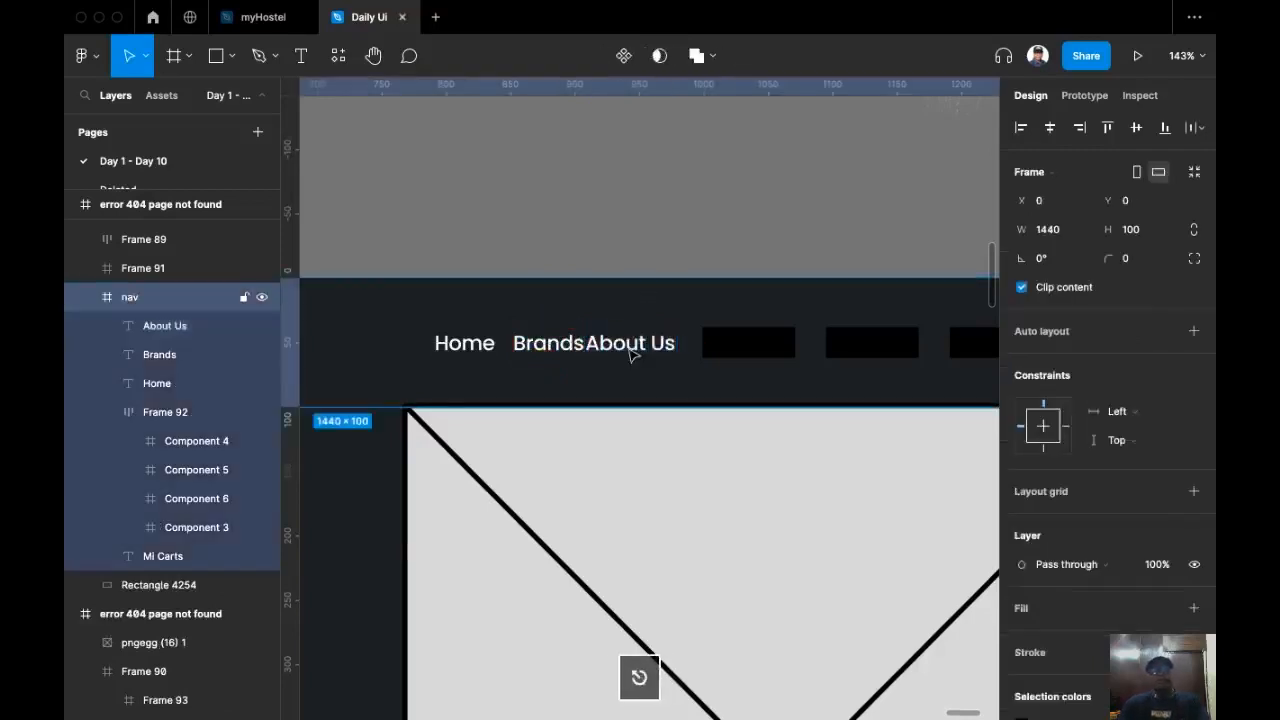
pyautogui.press('Escape')
# Step: Duplicate the About Us label beside it and rename the copy "Contact Us"
pyautogui.click(634, 344)
pyautogui.moveTo(668, 360); pyautogui.dragTo(720, 360)
pyautogui.press('Return')
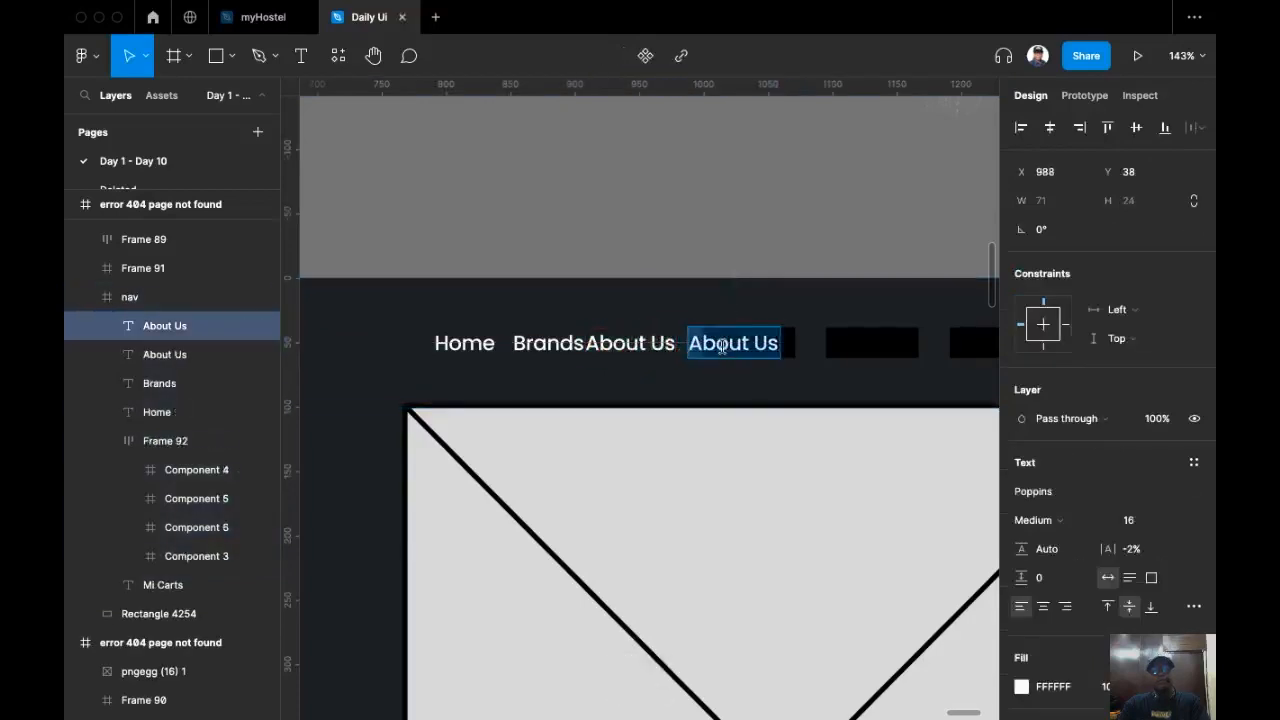
pyautogui.write('Cont')
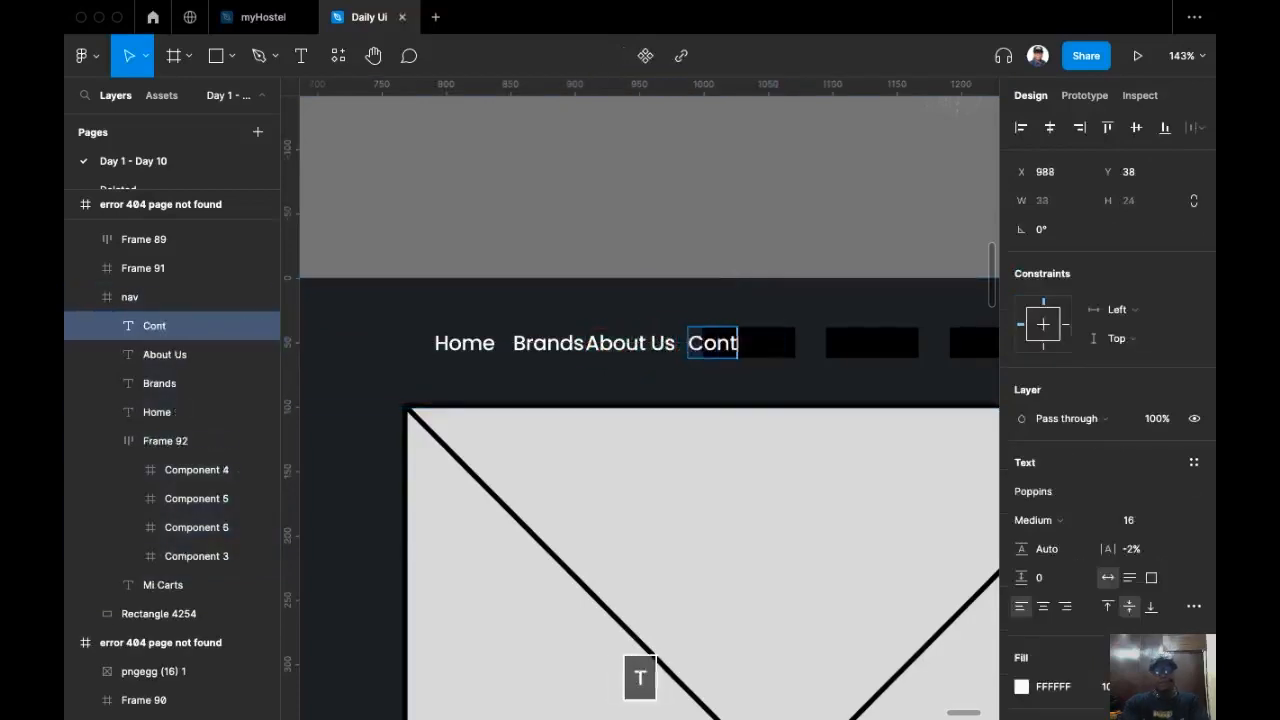
pyautogui.write('act Us')
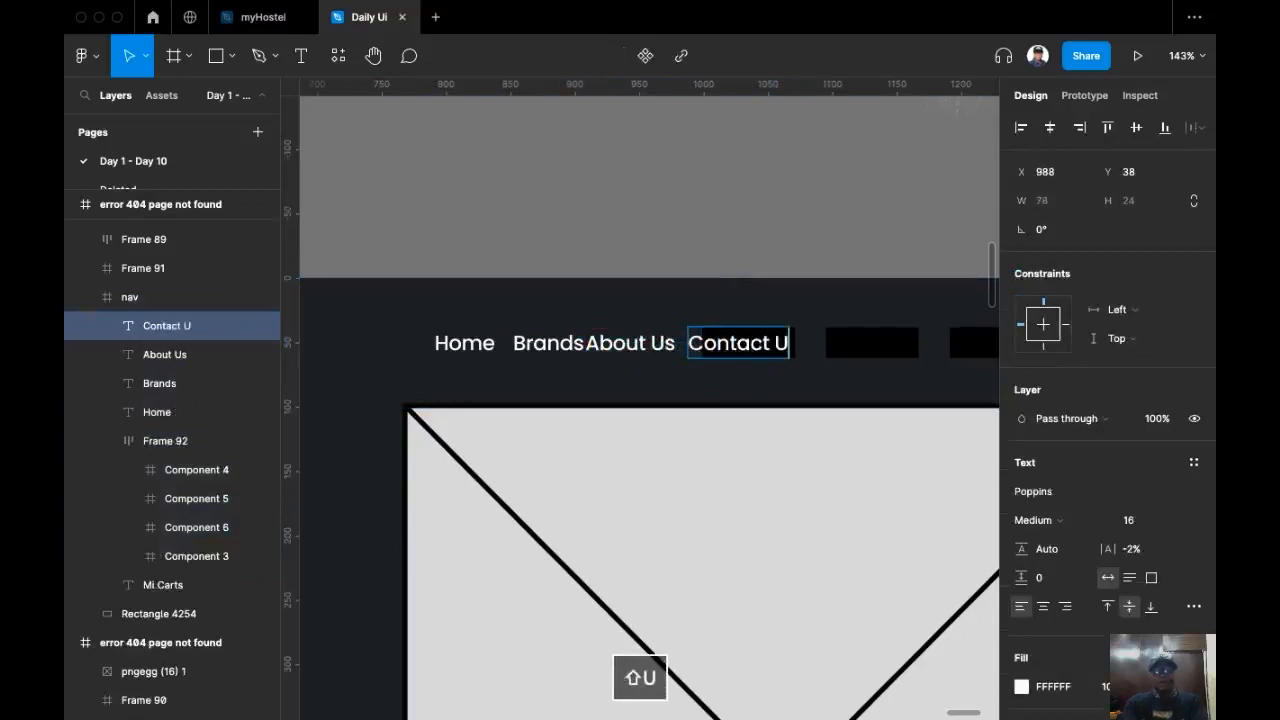
pyautogui.press('Escape')
# Step: Select the Home, Brands, About Us and Contact Us labels and wrap them in a horizontal auto layout frame
pyautogui.press('space')
pyautogui.moveTo(640, 271); pyautogui.dragTo(537, 220)
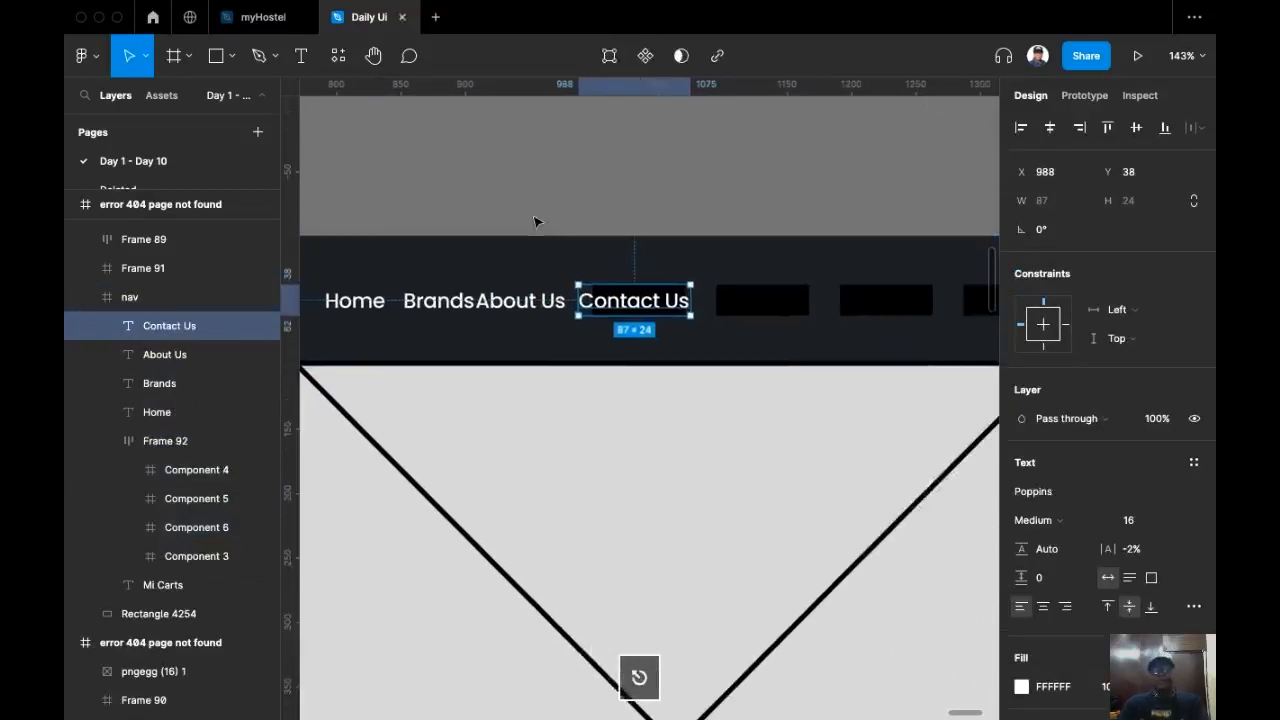
pyautogui.hscroll(1, 734, 315)
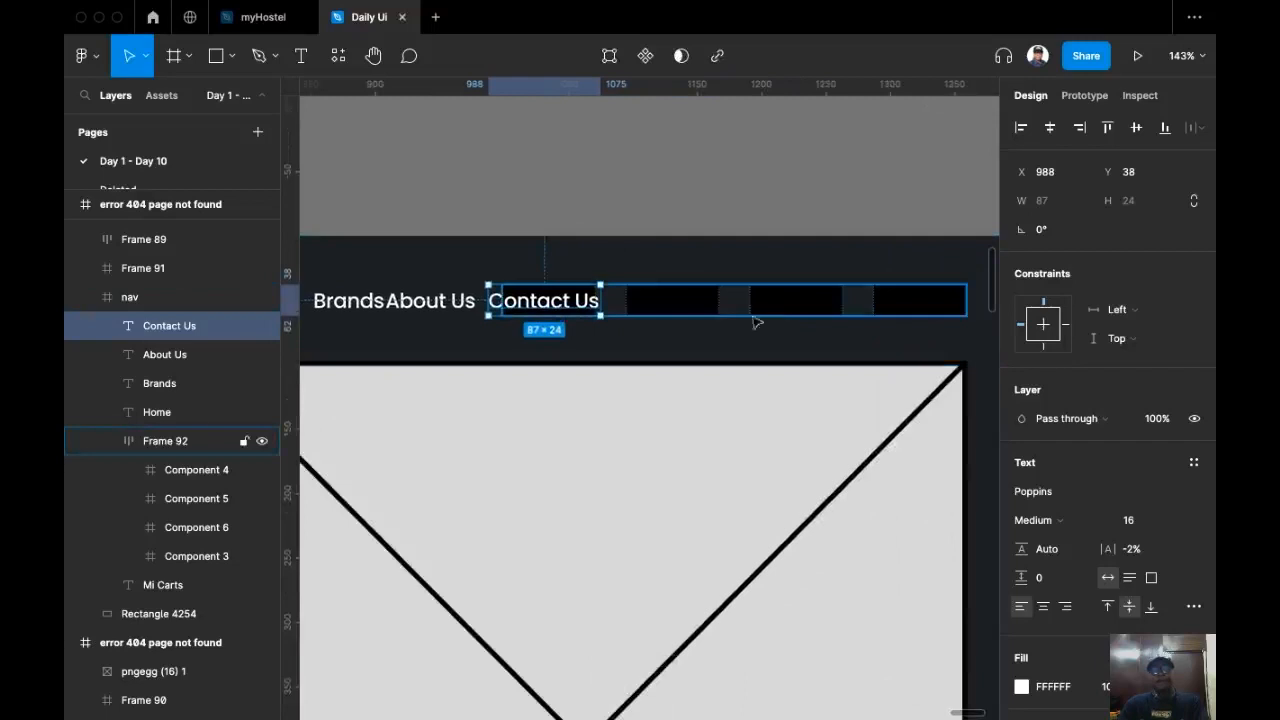
pyautogui.hscroll(-2, 754, 323)
pyautogui.click(518, 310)
pyautogui.keyDown('shift'); pyautogui.click(583, 308); pyautogui.keyUp('shift')
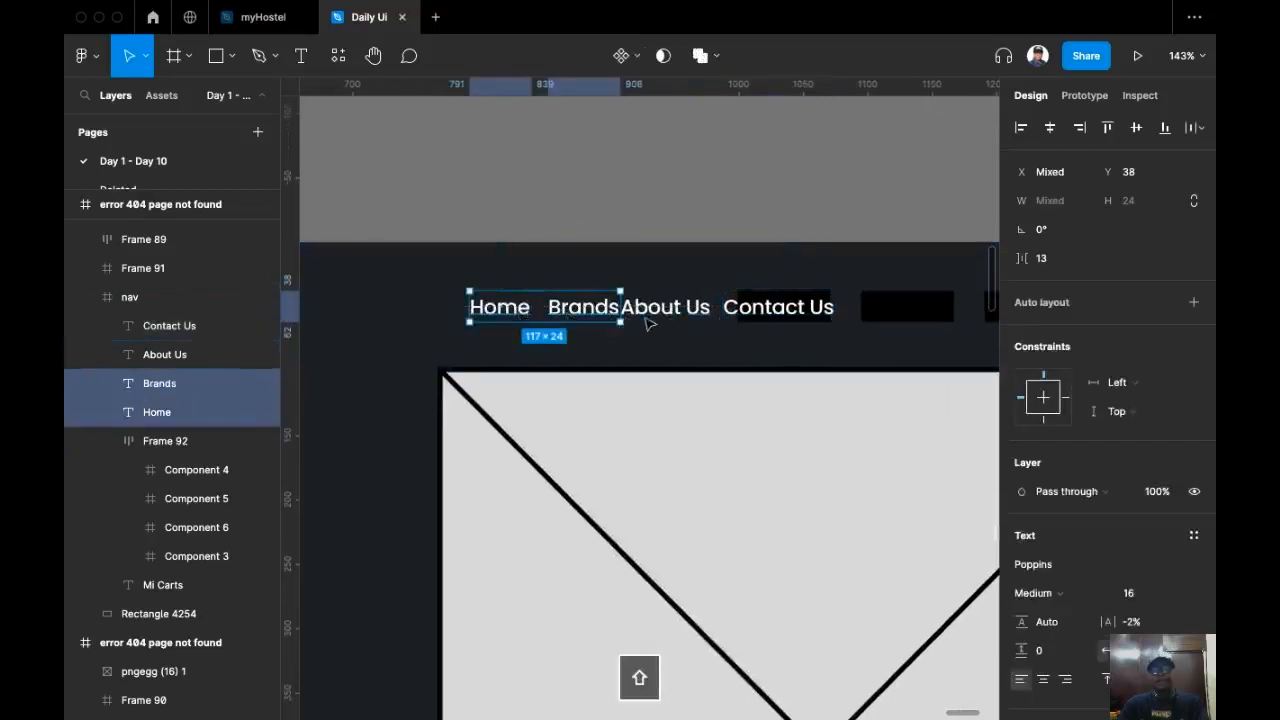
pyautogui.keyDown('shift'); pyautogui.click(672, 308); pyautogui.keyUp('shift')
pyautogui.keyDown('shift'); pyautogui.click(742, 318); pyautogui.keyUp('shift')
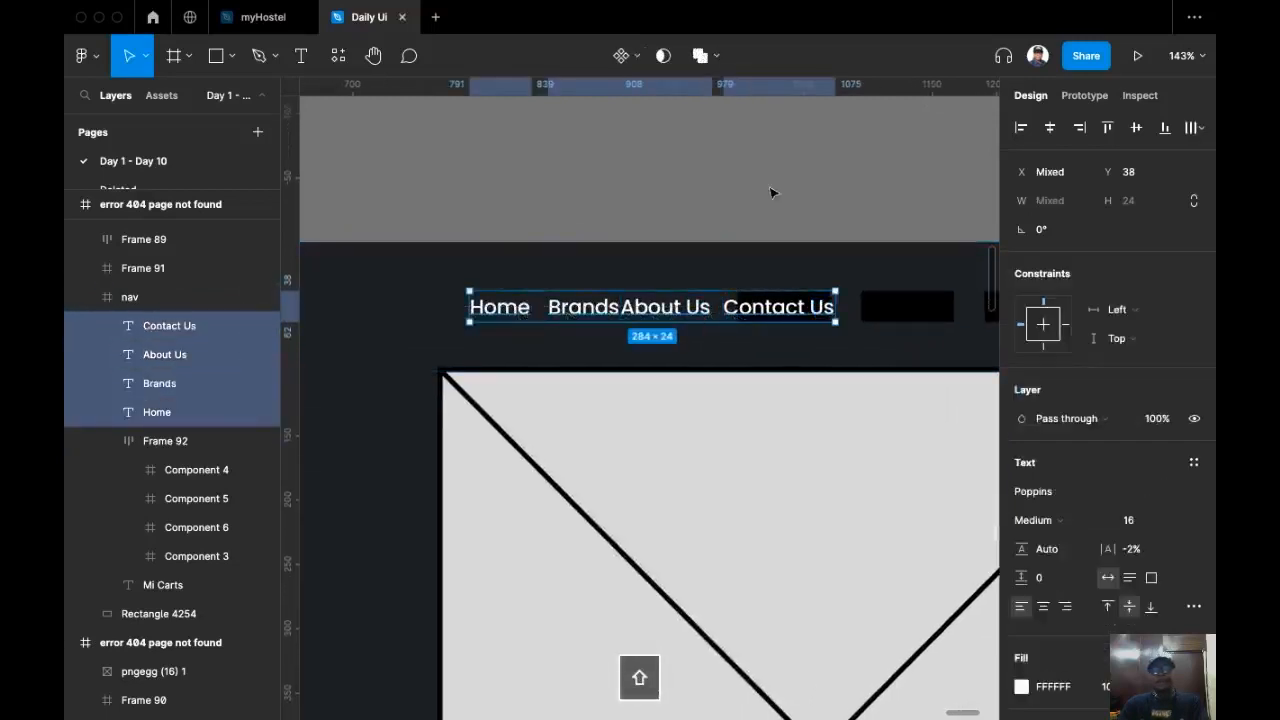
pyautogui.hotkey('shift', 'a')
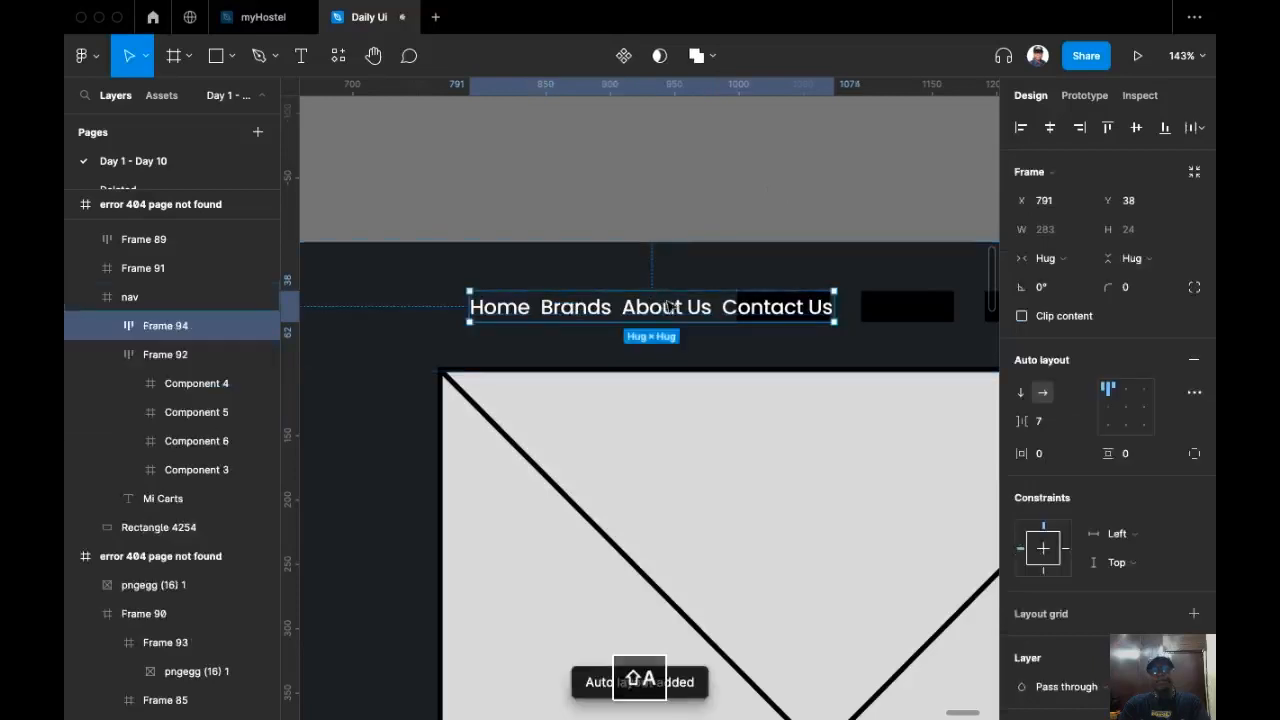
# Step: Move the nav links auto layout frame left in the header to about x 560
pyautogui.moveTo(670, 311); pyautogui.dragTo(522, 301)
pyautogui.hscroll(5, 686, 309)
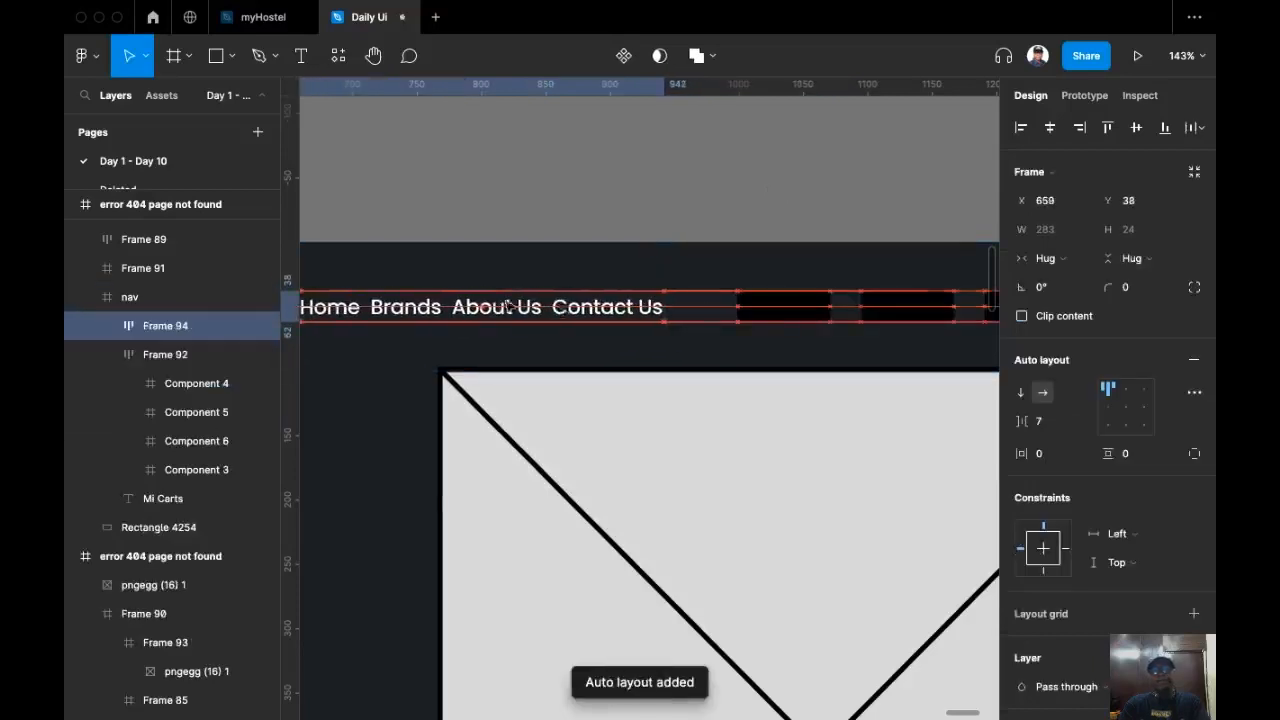
pyautogui.click(640, 318)
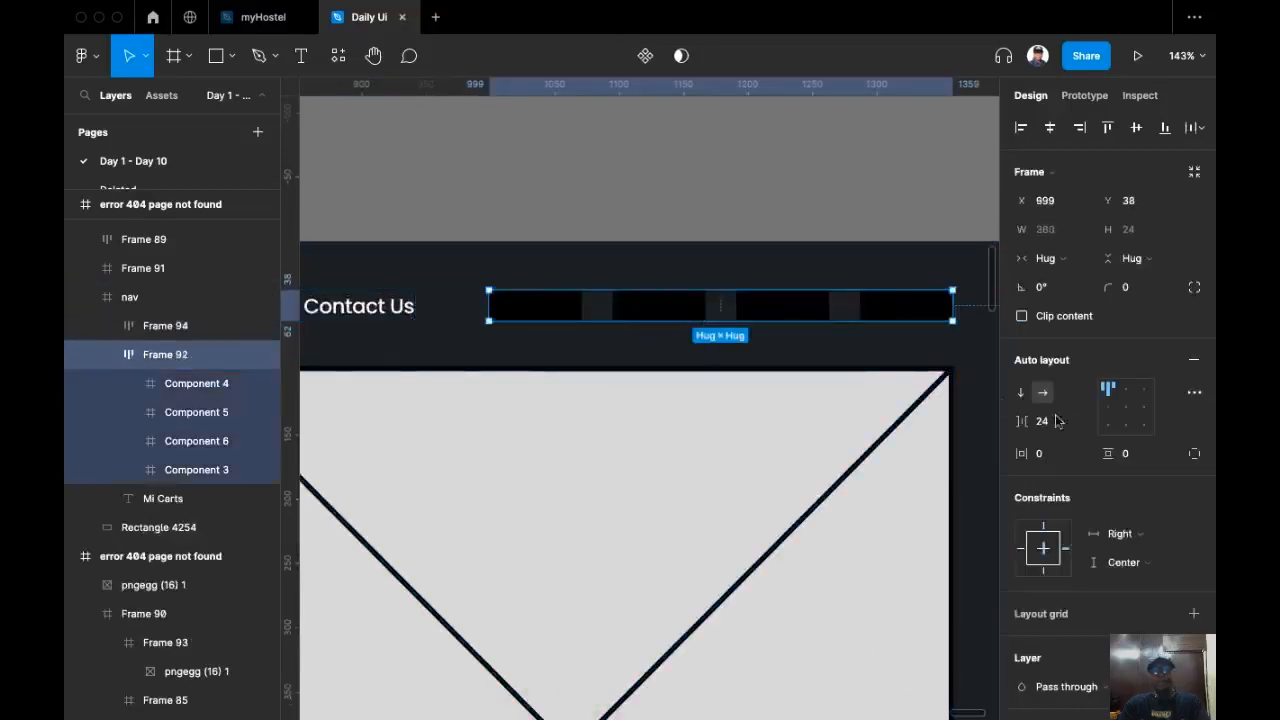
pyautogui.hscroll(-5, 705, 300)
pyautogui.scroll(-1, 705, 300)
pyautogui.click(716, 284)
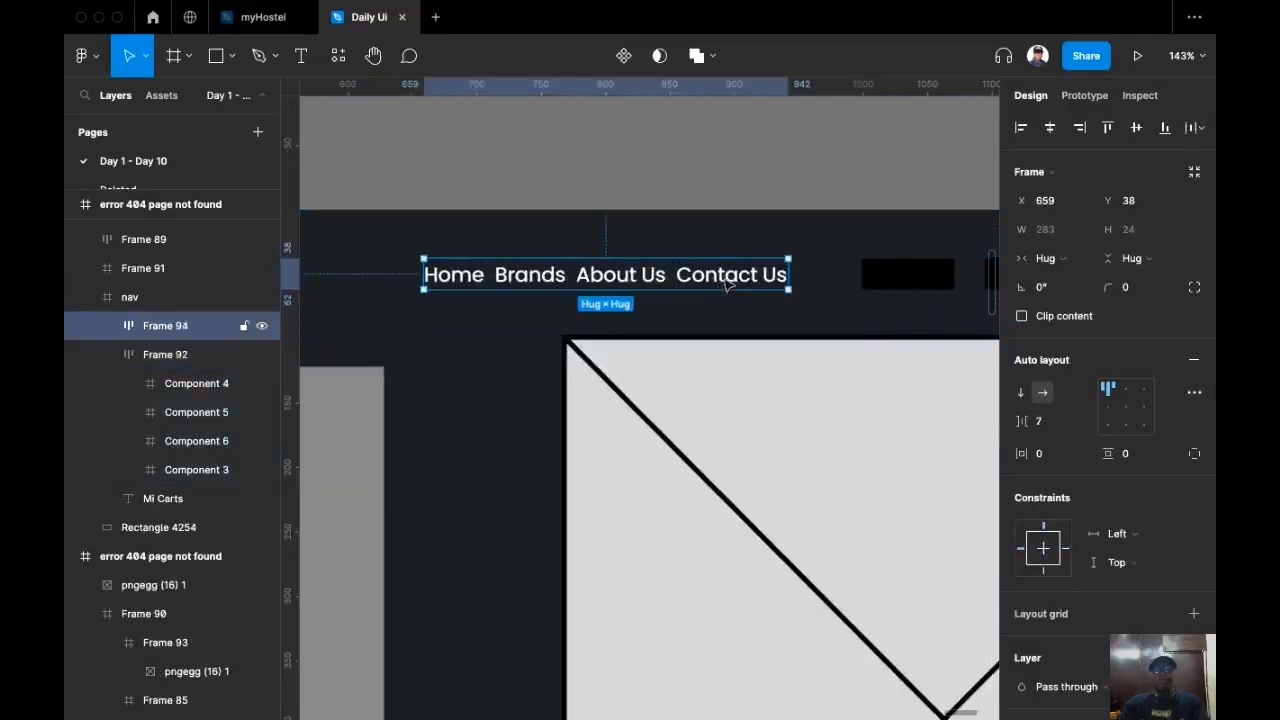
pyautogui.moveTo(716, 284); pyautogui.dragTo(591, 284)
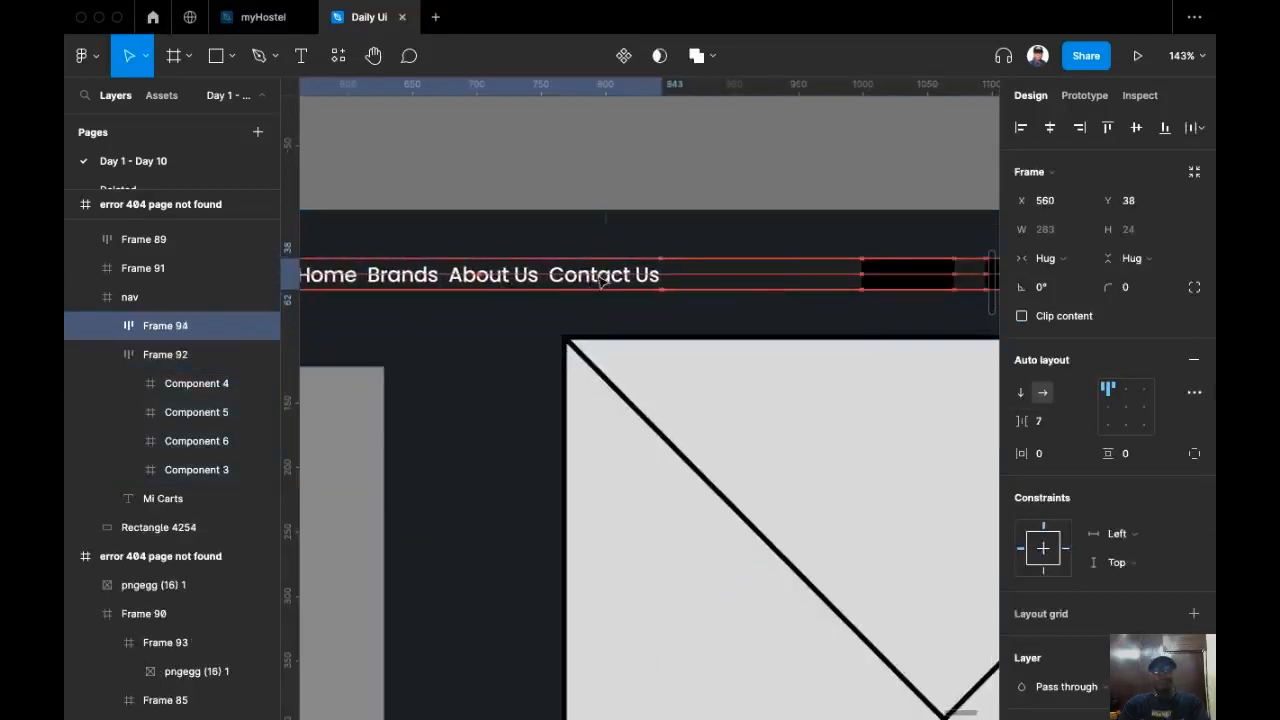
# Step: Set the nav links frame's item spacing to 14
pyautogui.click(1060, 424)
pyautogui.write('14')
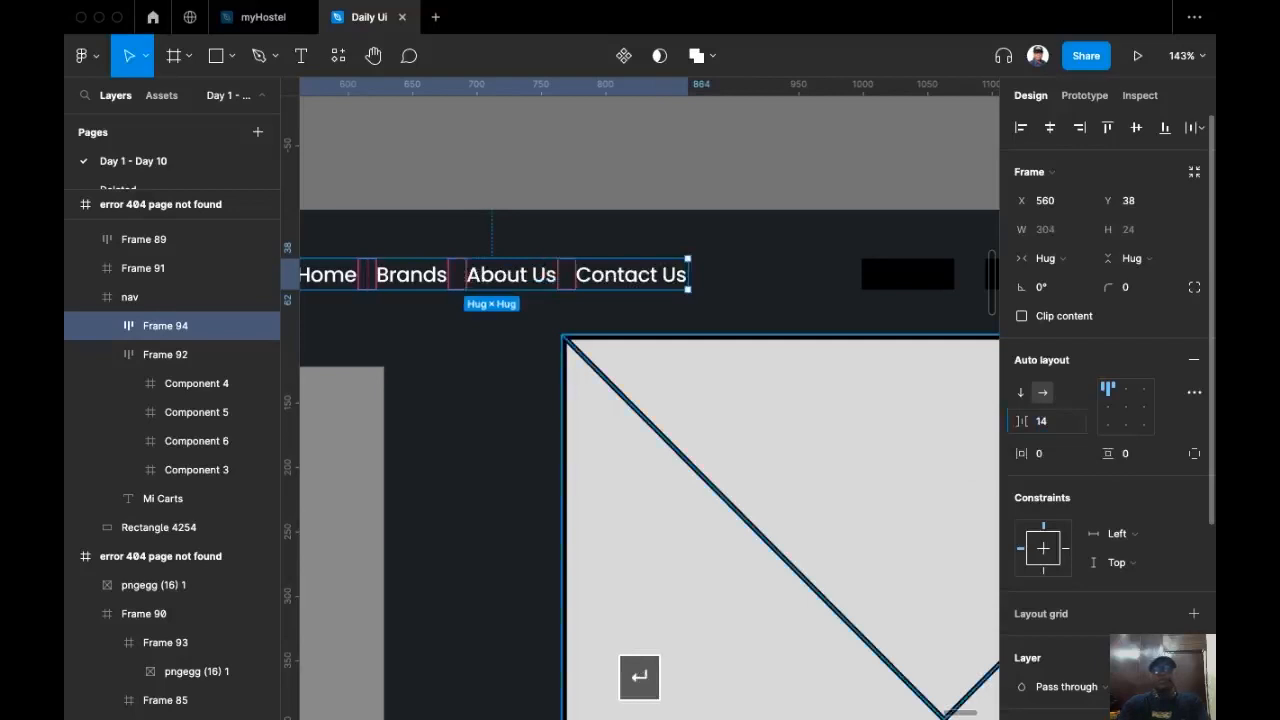
pyautogui.hscroll(-1, 572, 213)
pyautogui.scroll(-1, 572, 213)
pyautogui.hscroll(1, 600, 195)
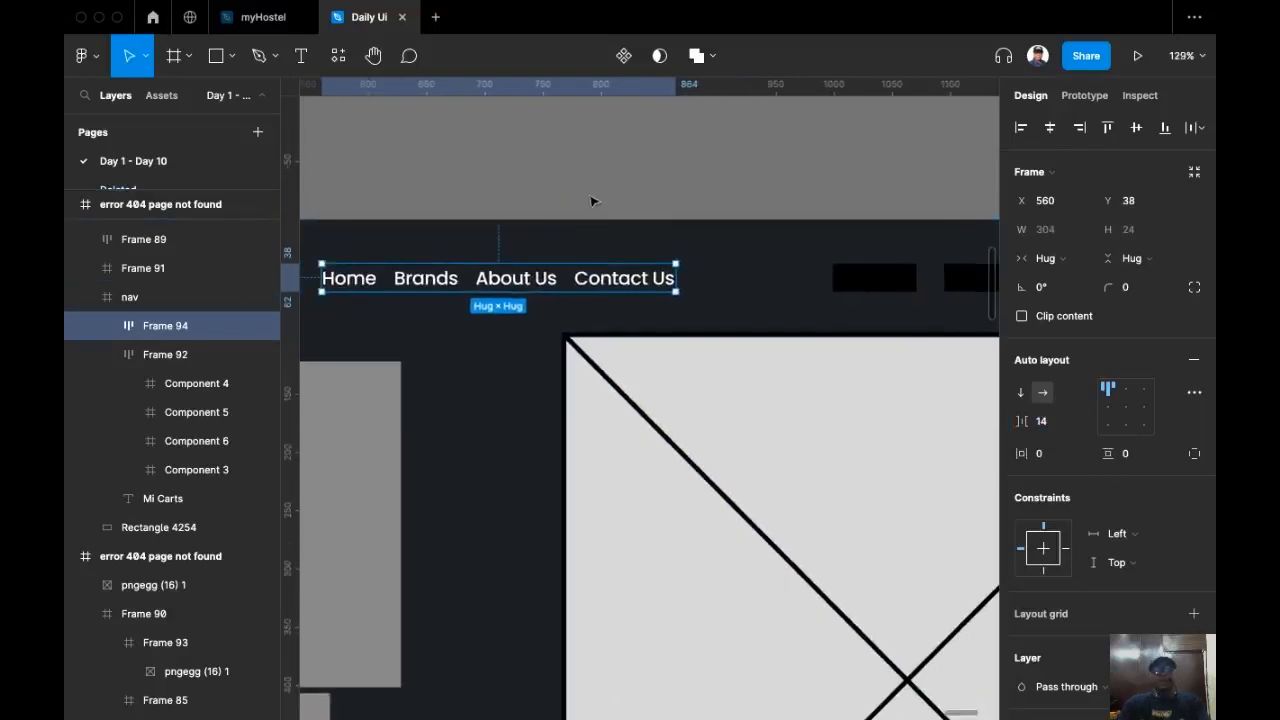
pyautogui.hscroll(1, 592, 198)
pyautogui.scroll(1, 602, 220)
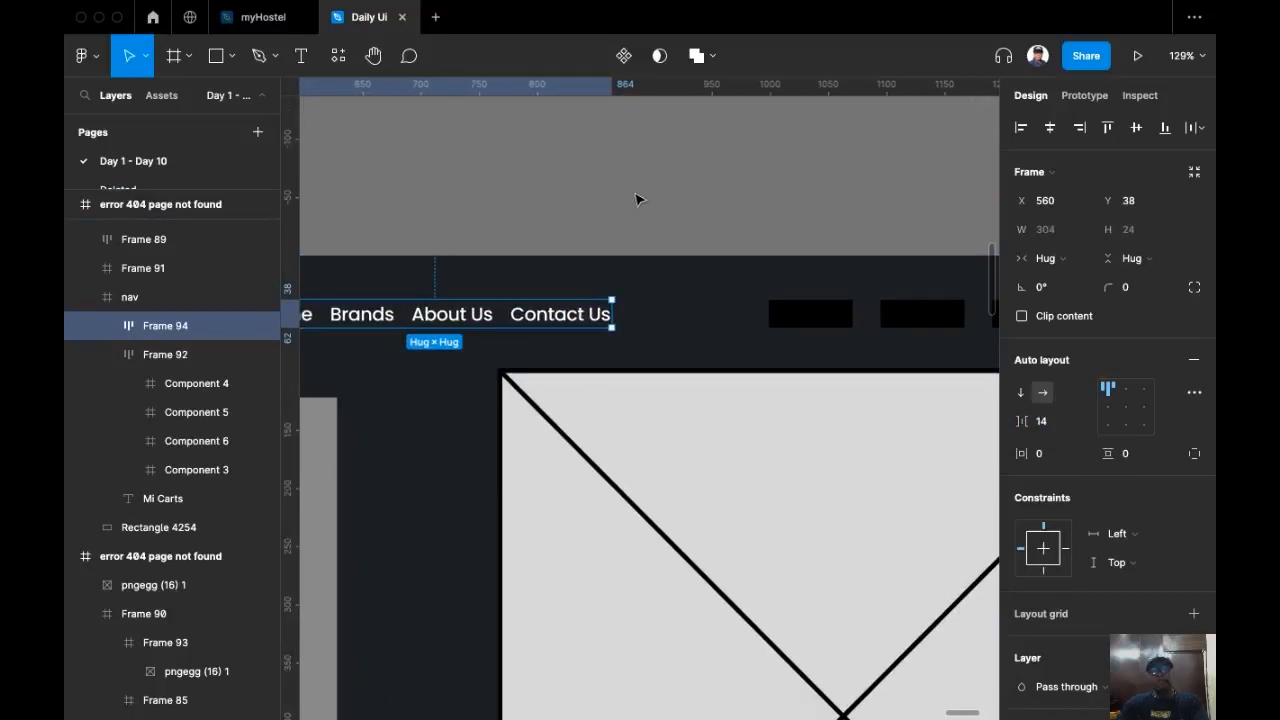
# Step: Cut the Home, Brands, About Us, Contact Us nav links frame and use it to replace the black placeholder nav buttons
pyautogui.moveTo(530, 211); pyautogui.dragTo(707, 173)
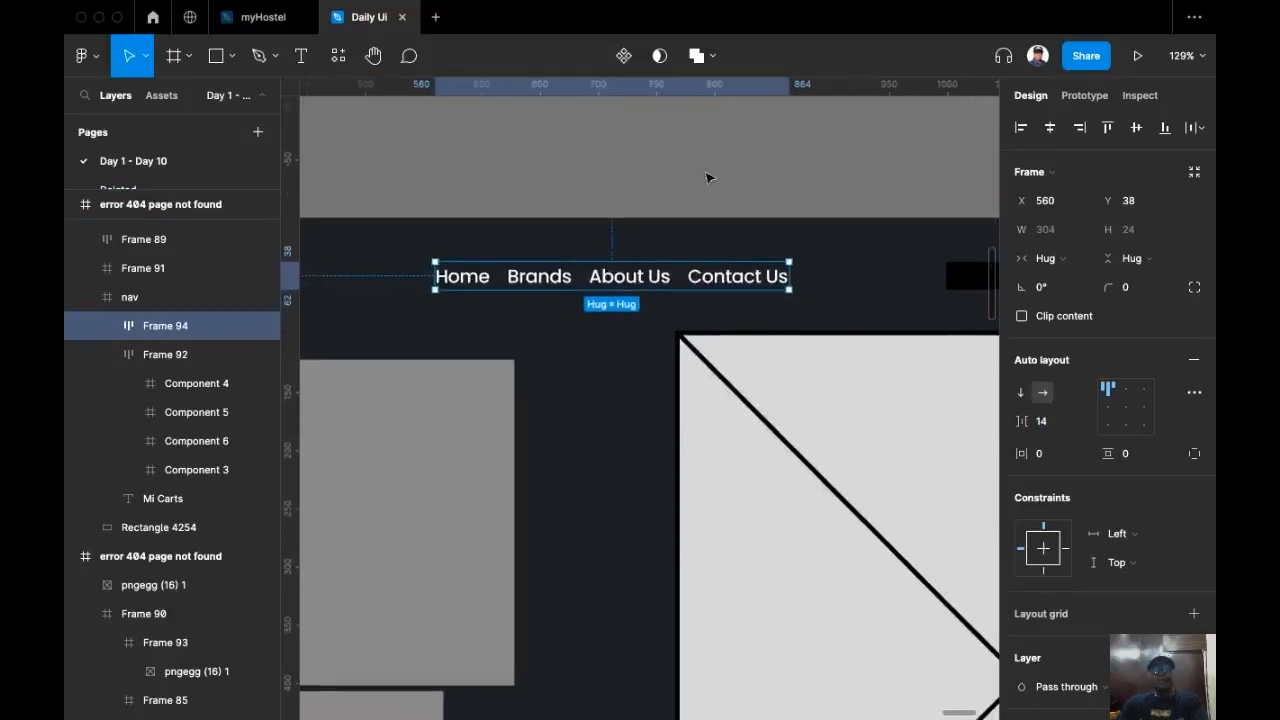
pyautogui.press('super+x')
pyautogui.hscroll(10, 780, 177)
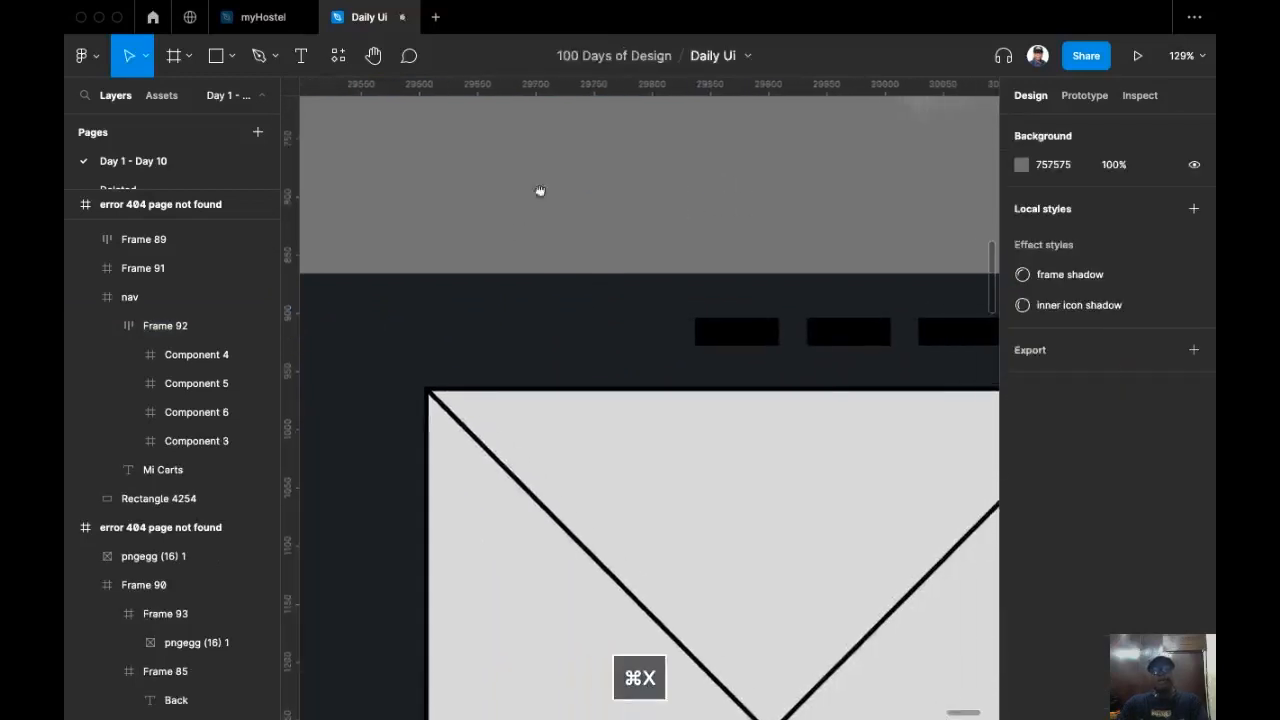
pyautogui.doubleClick(731, 305)
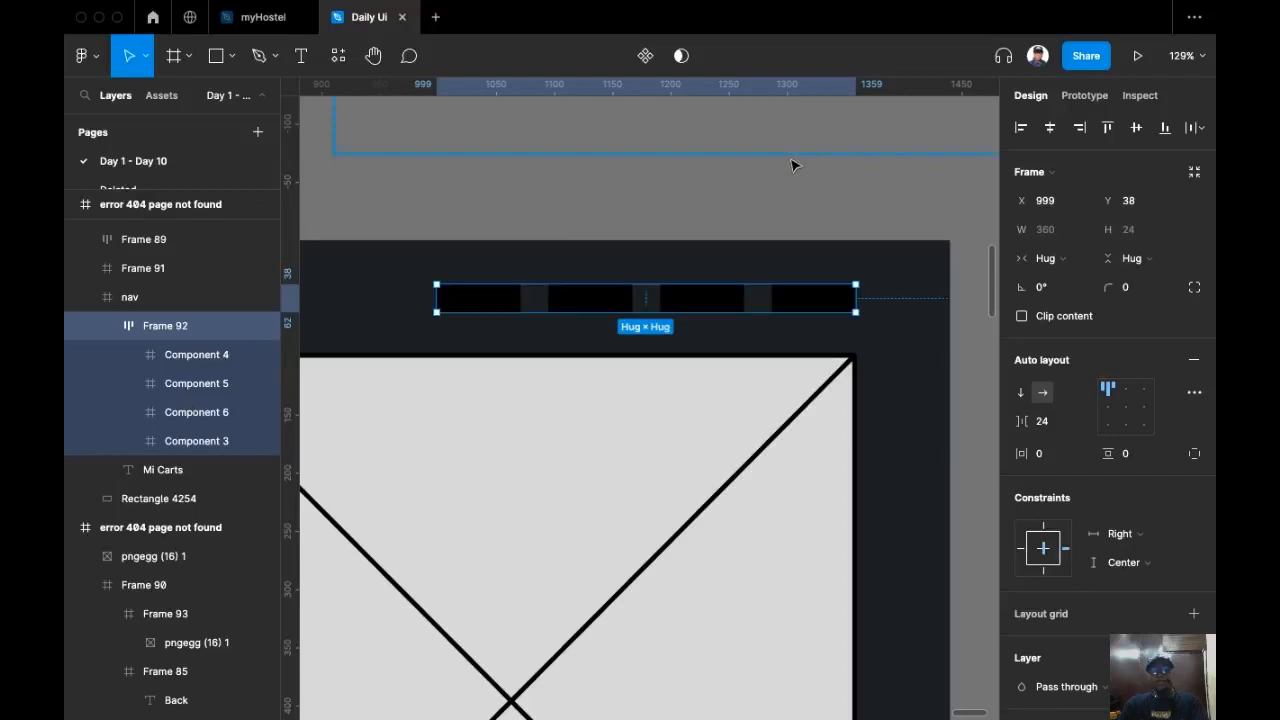
pyautogui.press('super+shift+r')
# Step: Zoom out to review the header with the new nav links across the whole 404 page frame
pyautogui.scroll(-3, 766, 197)
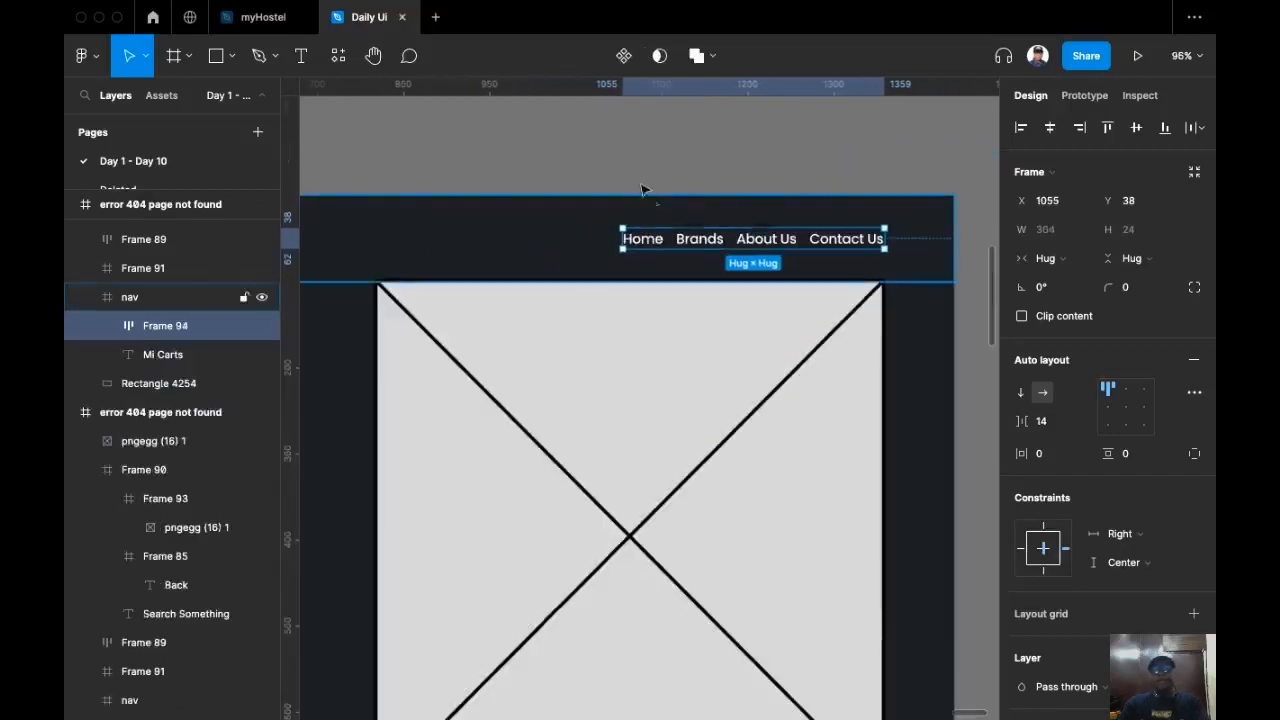
pyautogui.click(643, 189)
pyautogui.hscroll(-2, 700, 165)
pyautogui.scroll(-5, 700, 165)
pyautogui.hscroll(-4, 622, 187)
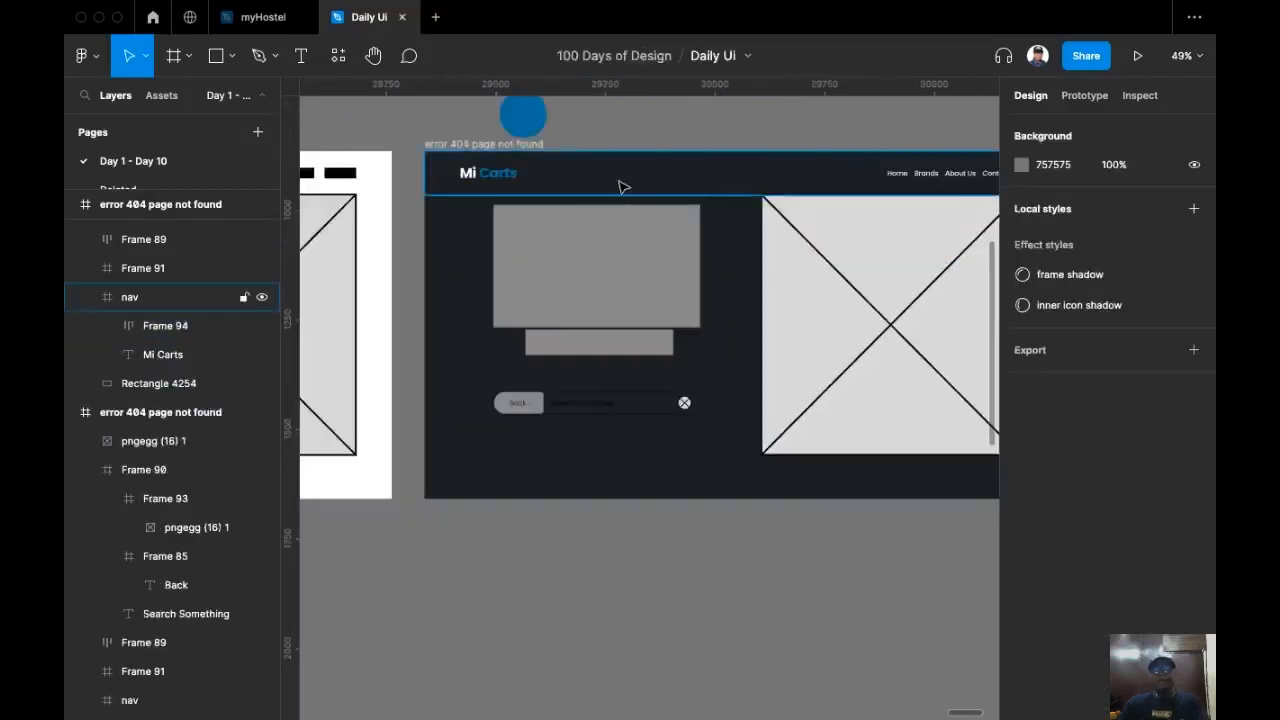
pyautogui.hscroll(3, 786, 140)
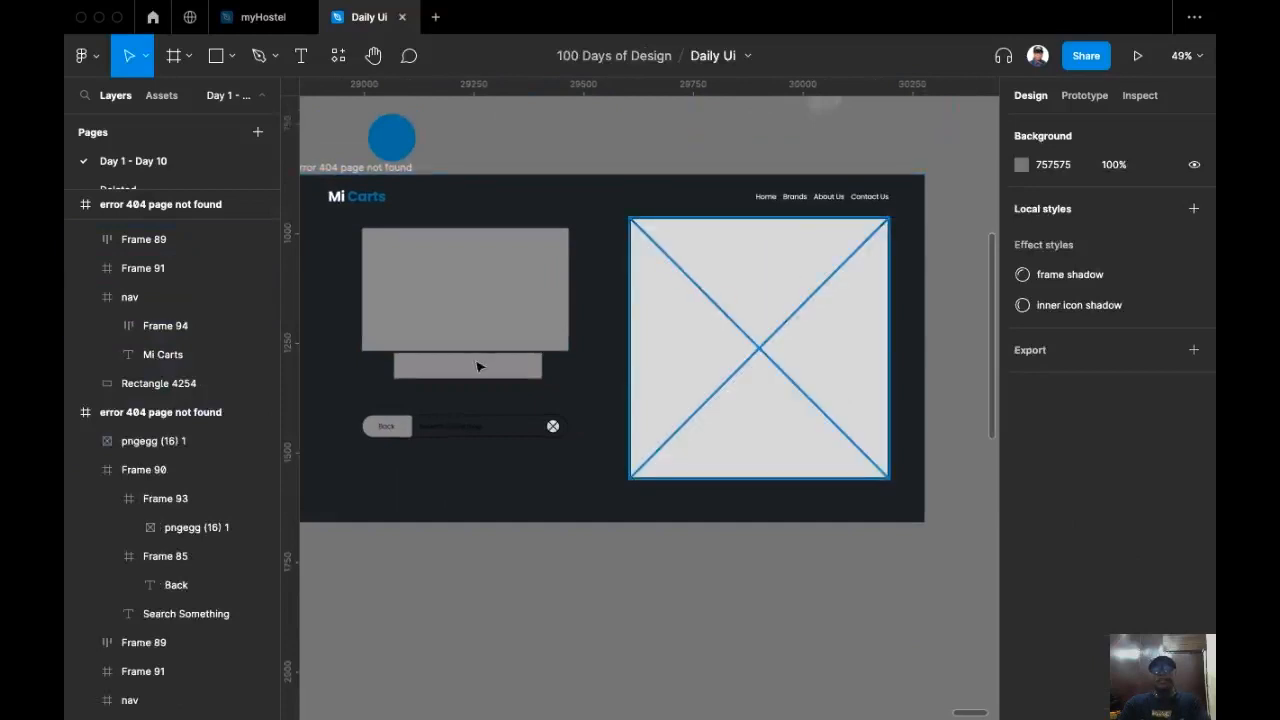
pyautogui.scroll(5, 478, 367)
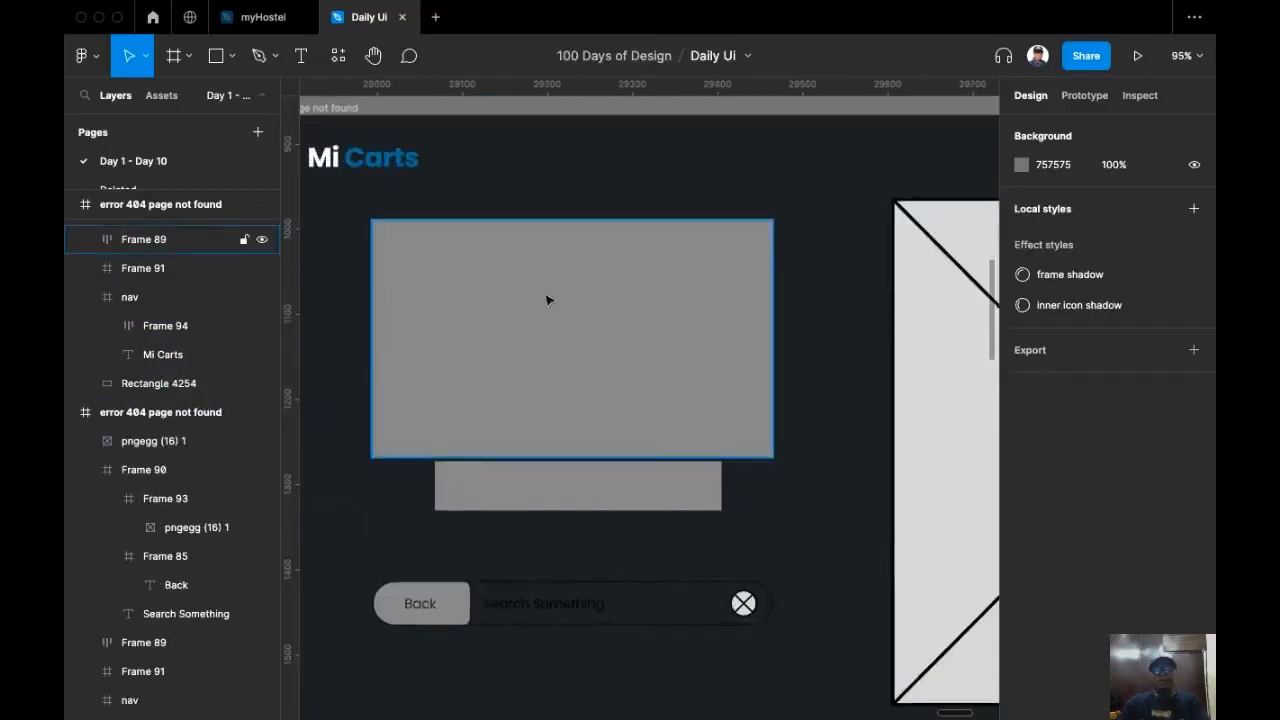
# Step: Duplicate the Mi Carts logo text below the grey placeholder and change the copy's text to "404"
pyautogui.hscroll(-1, 466, 122)
pyautogui.keyDown('super'); pyautogui.click(465, 121); pyautogui.keyUp('super')
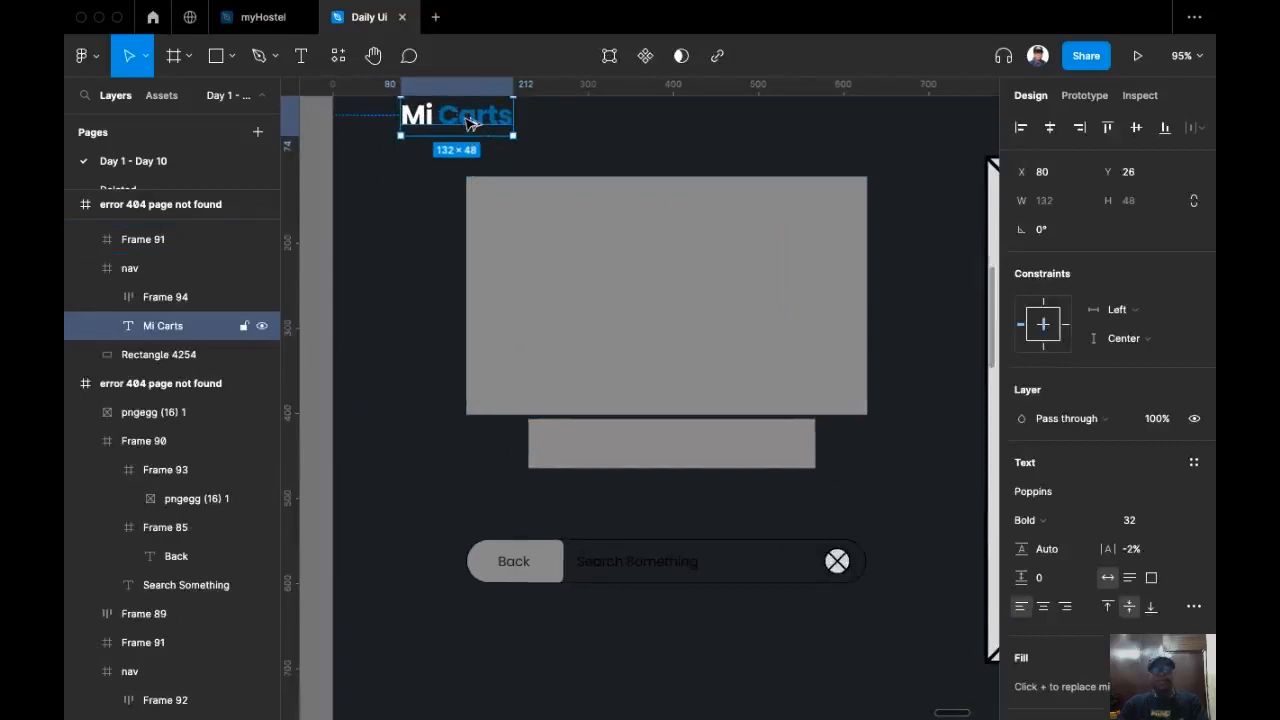
pyautogui.moveTo(470, 122); pyautogui.dragTo(417, 493)
pyautogui.doubleClick(419, 488)
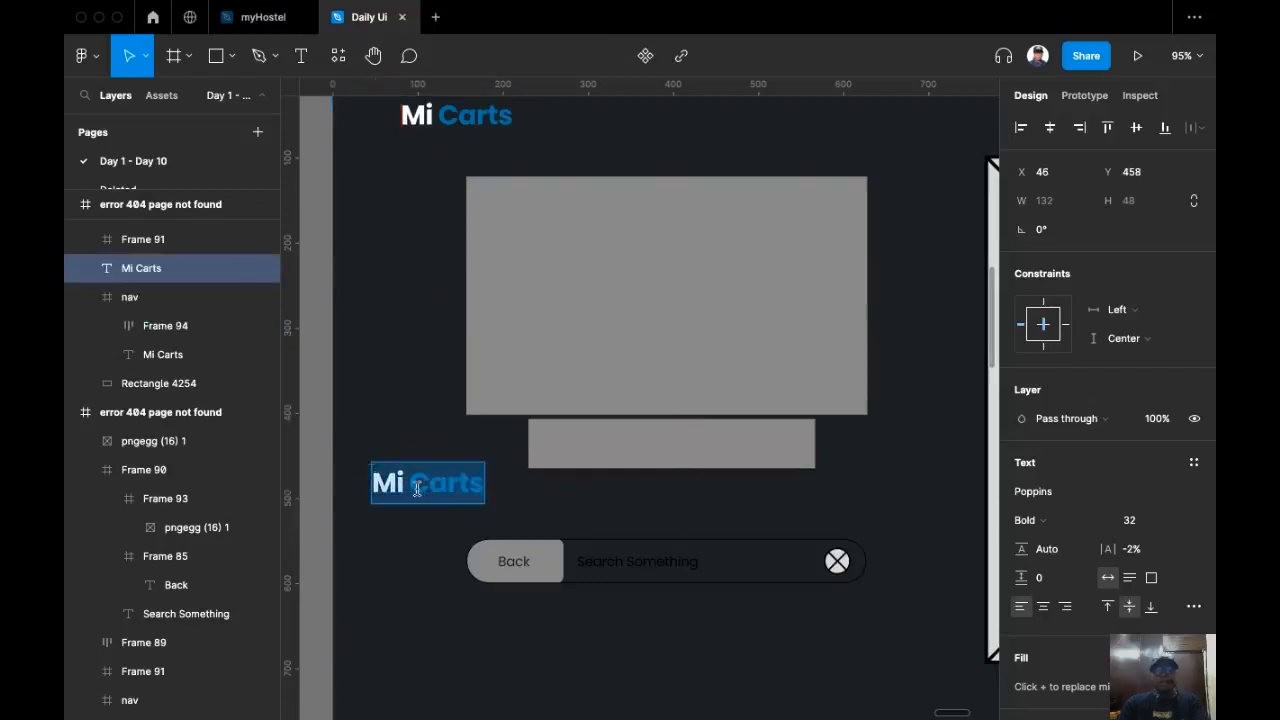
pyautogui.write('4040')
pyautogui.press('BackSpace')
pyautogui.press('Escape')
pyautogui.click(376, 445)
pyautogui.moveTo(414, 485); pyautogui.dragTo(416, 450)
# Step: Set the 404 text's letter spacing to 2% and its font size to 230
pyautogui.click(1141, 552)
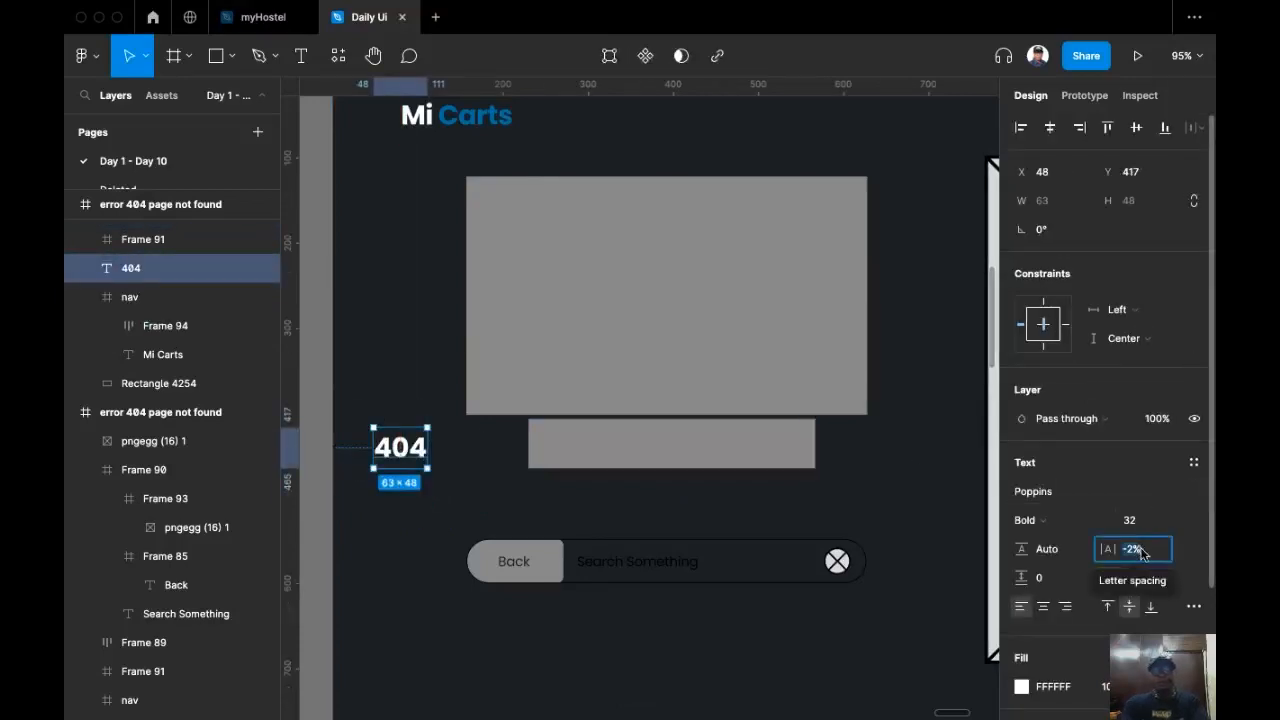
pyautogui.write('2')
pyautogui.press('Return')
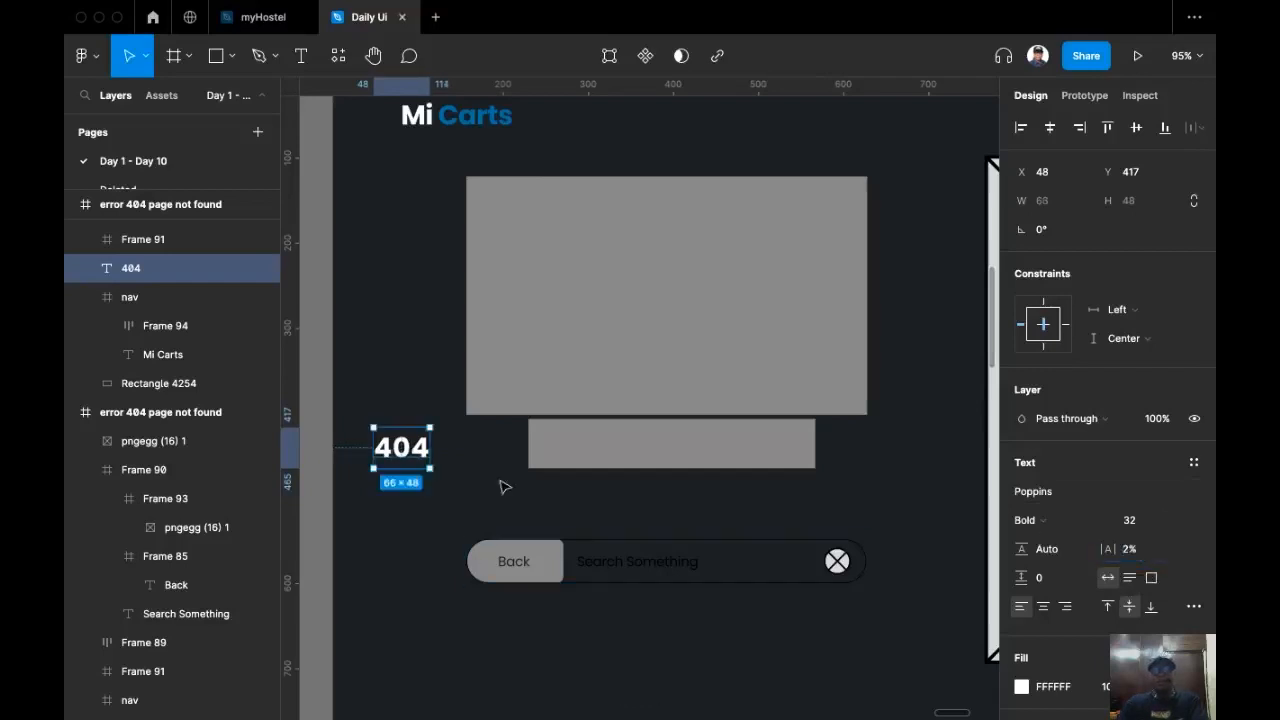
pyautogui.click(1135, 525)
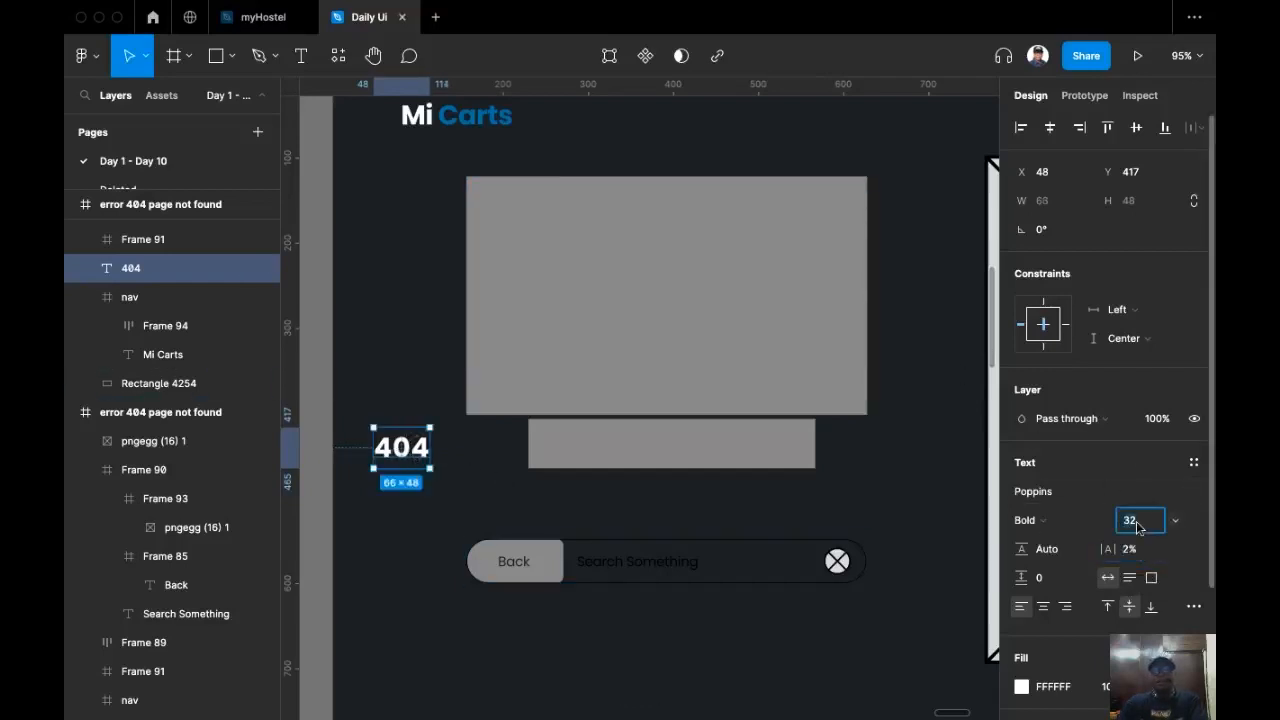
pyautogui.write('230')
pyautogui.press('Return')
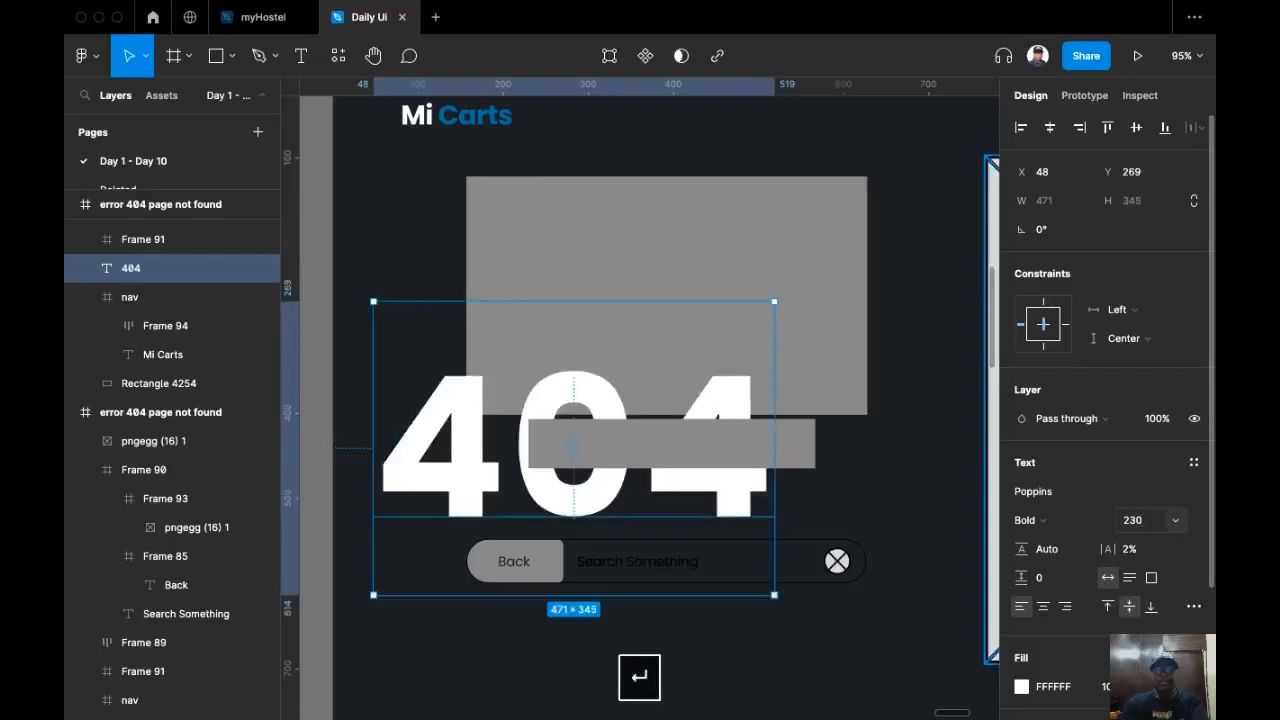
# Step: Move the large 404 text up over the grey placeholder rectangle
pyautogui.moveTo(734, 489); pyautogui.dragTo(823, 346)
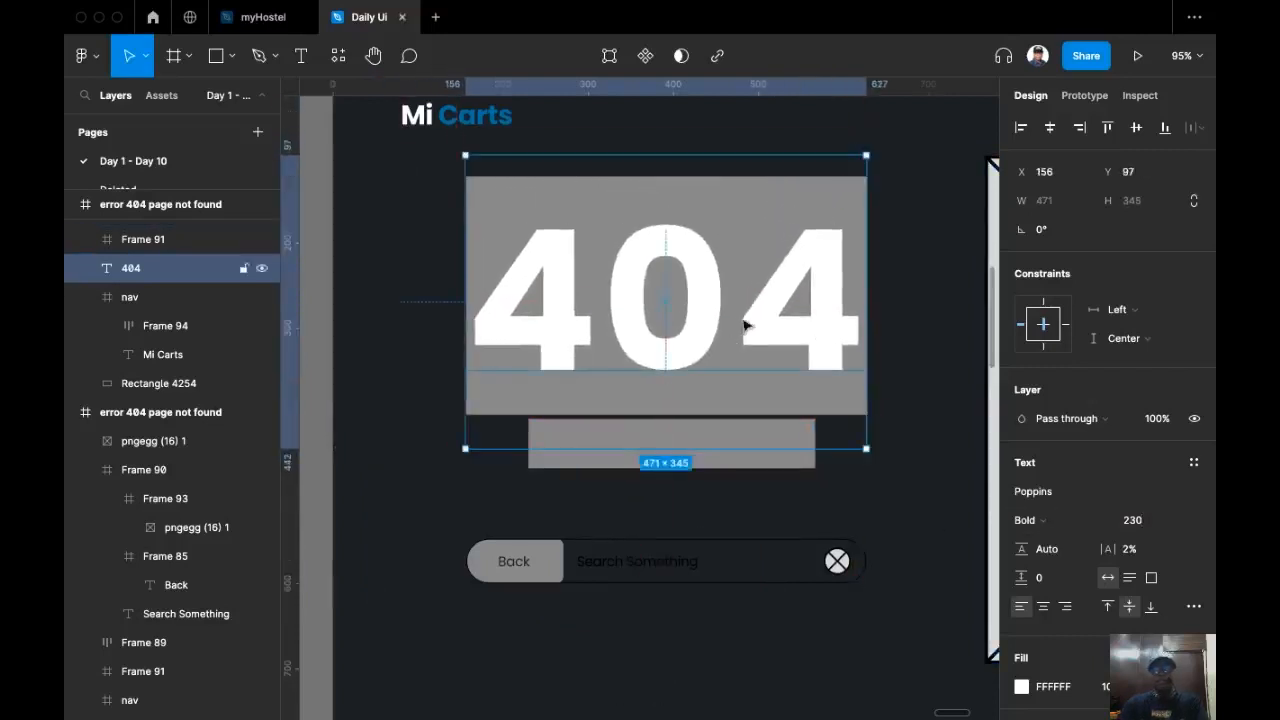
pyautogui.moveTo(739, 321); pyautogui.dragTo(738, 319)
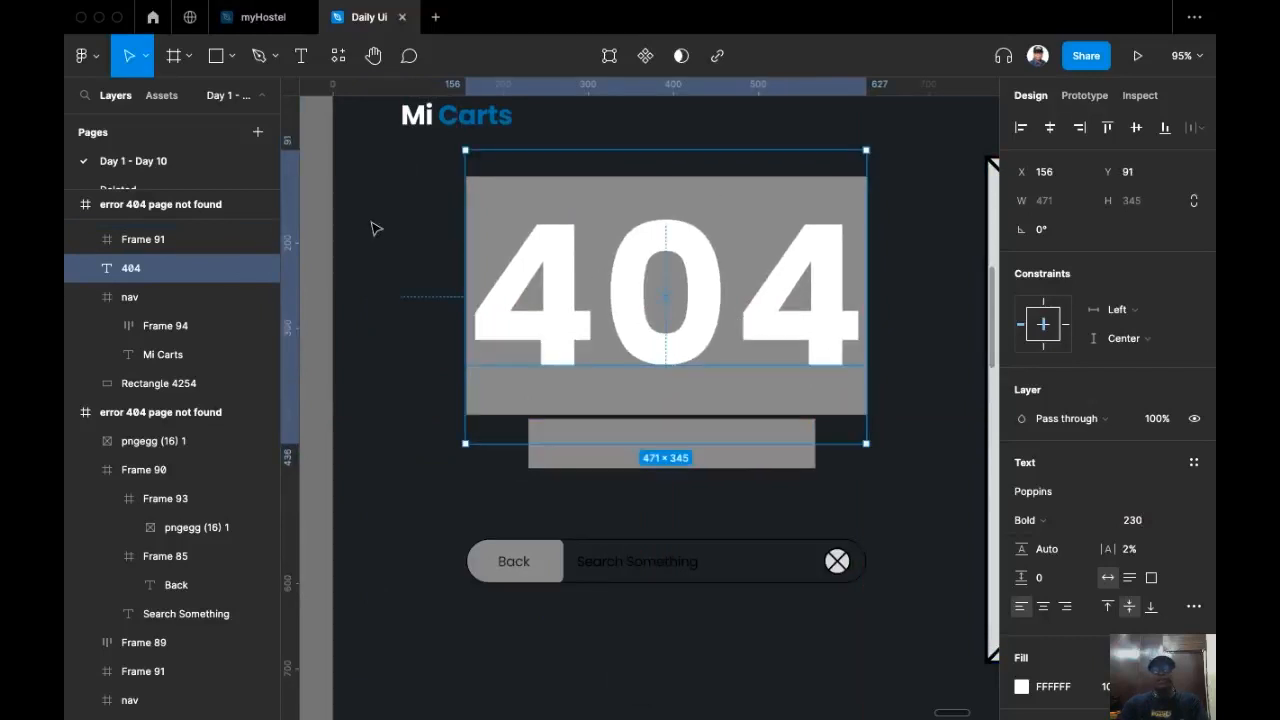
pyautogui.moveTo(631, 316); pyautogui.dragTo(634, 311)
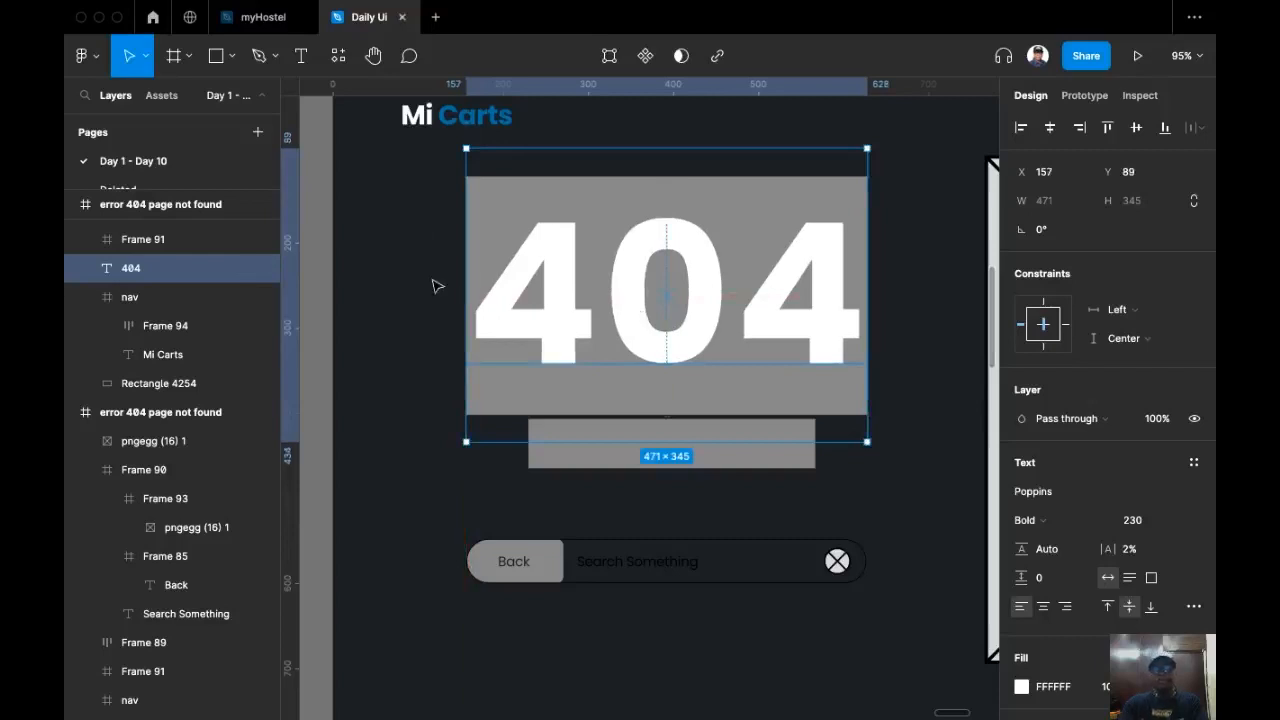
pyautogui.press('[')
# Step: Delete the grey placeholder rectangle behind the 404 text
pyautogui.click(437, 286)
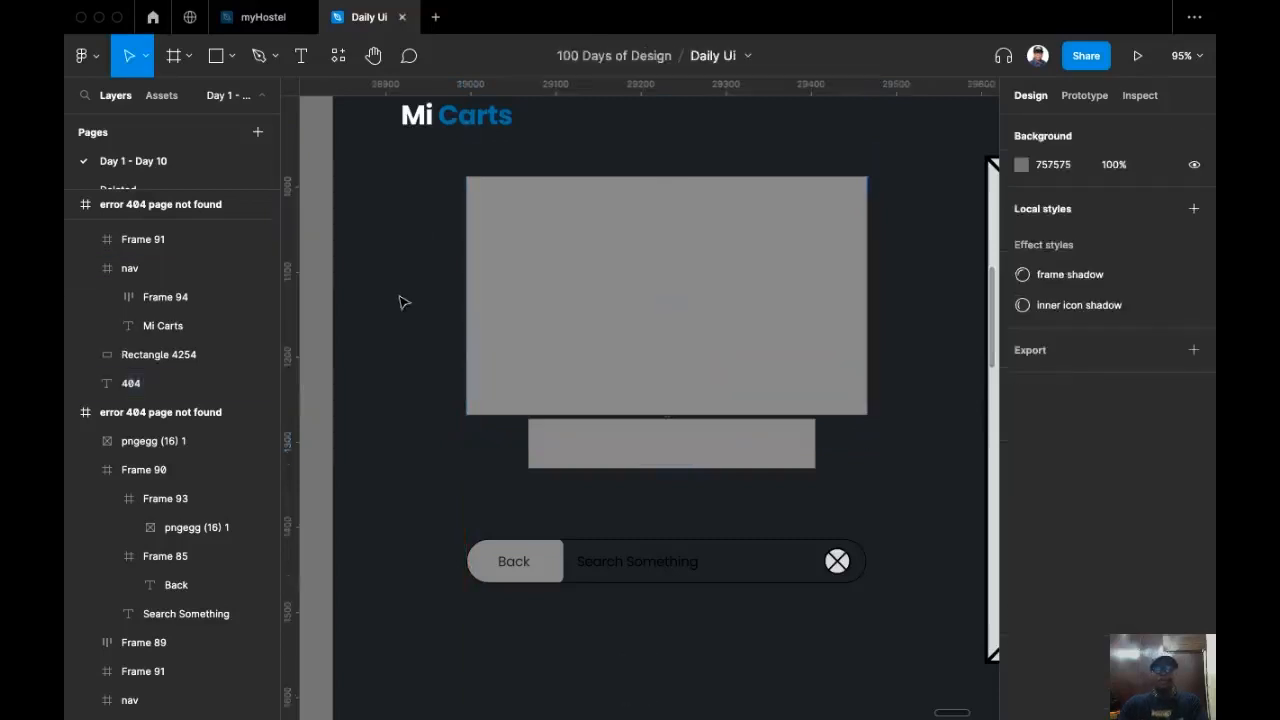
pyautogui.click(586, 233)
pyautogui.press('BackSpace')
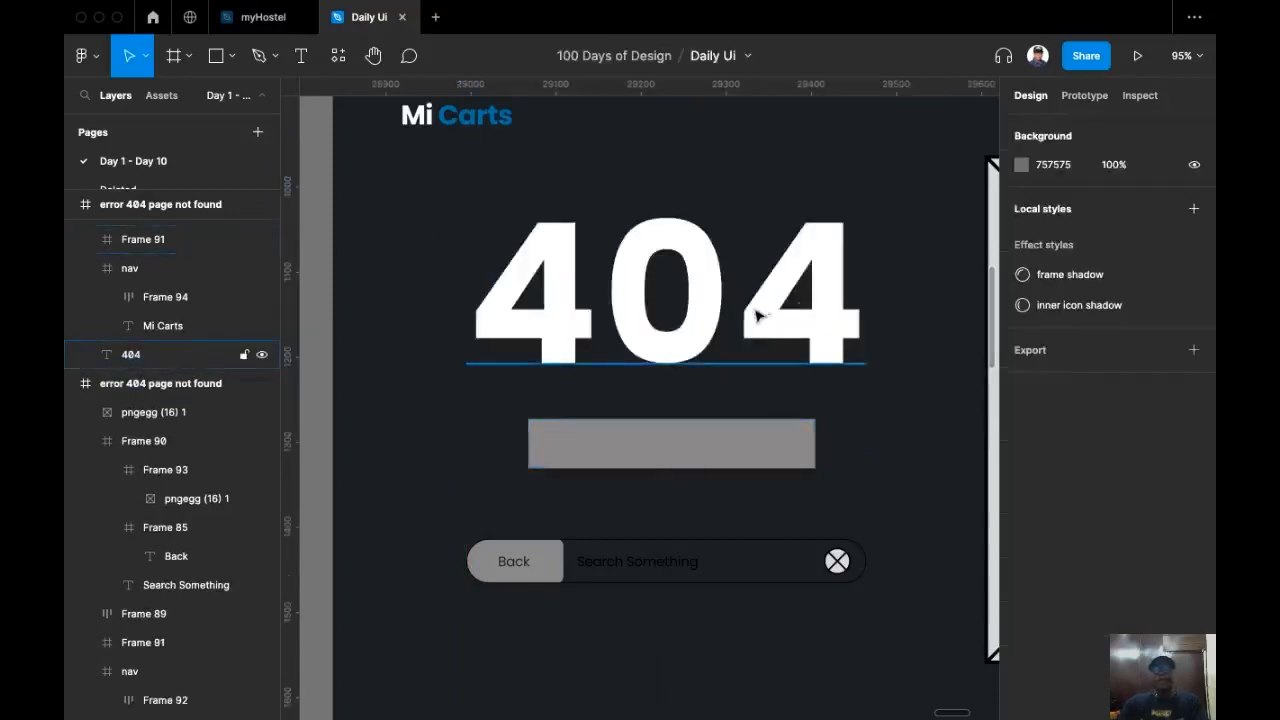
# Step: Add a new text layer reading "Men" below the back and search bar
pyautogui.scroll(-5, 728, 314)
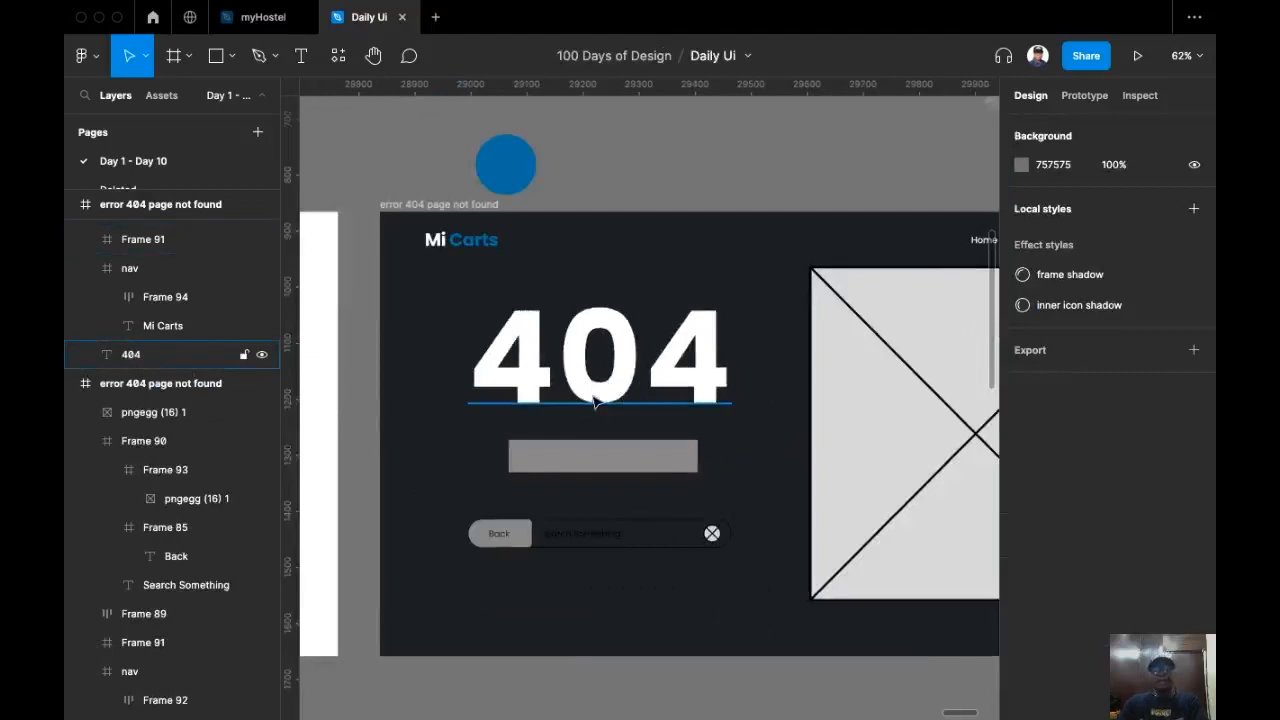
pyautogui.scroll(1, 598, 404)
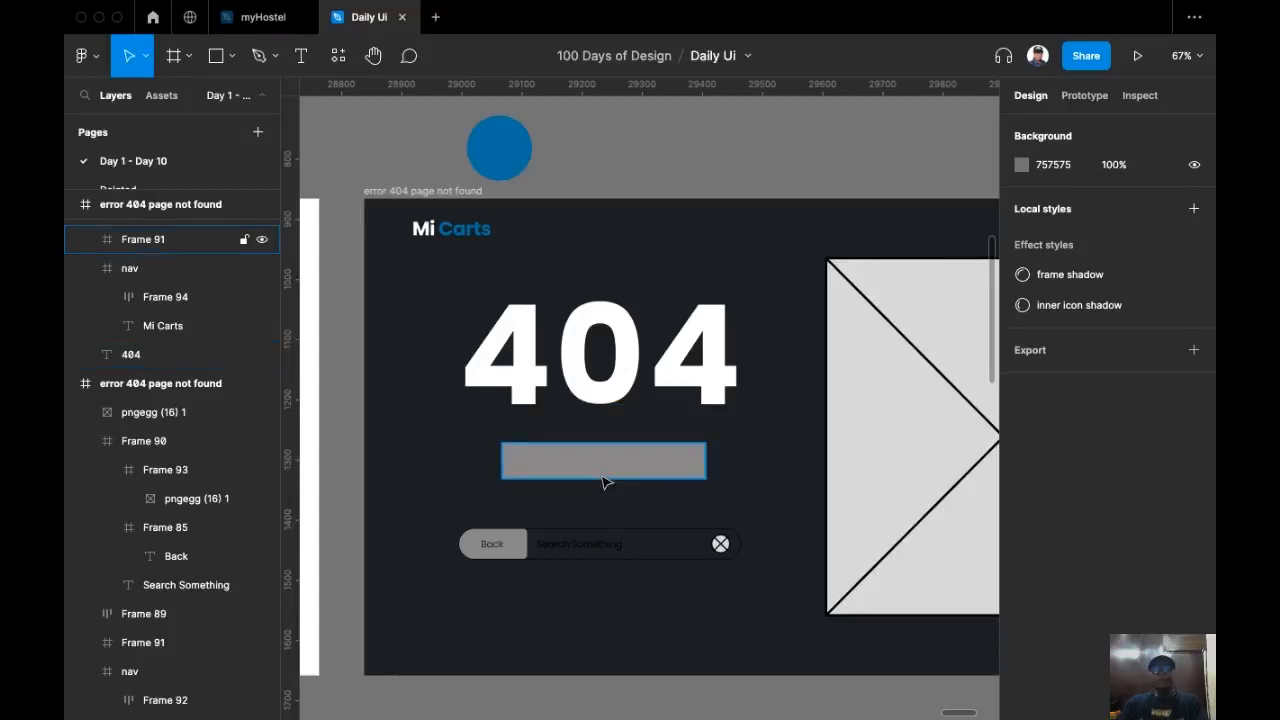
pyautogui.scroll(1, 604, 482)
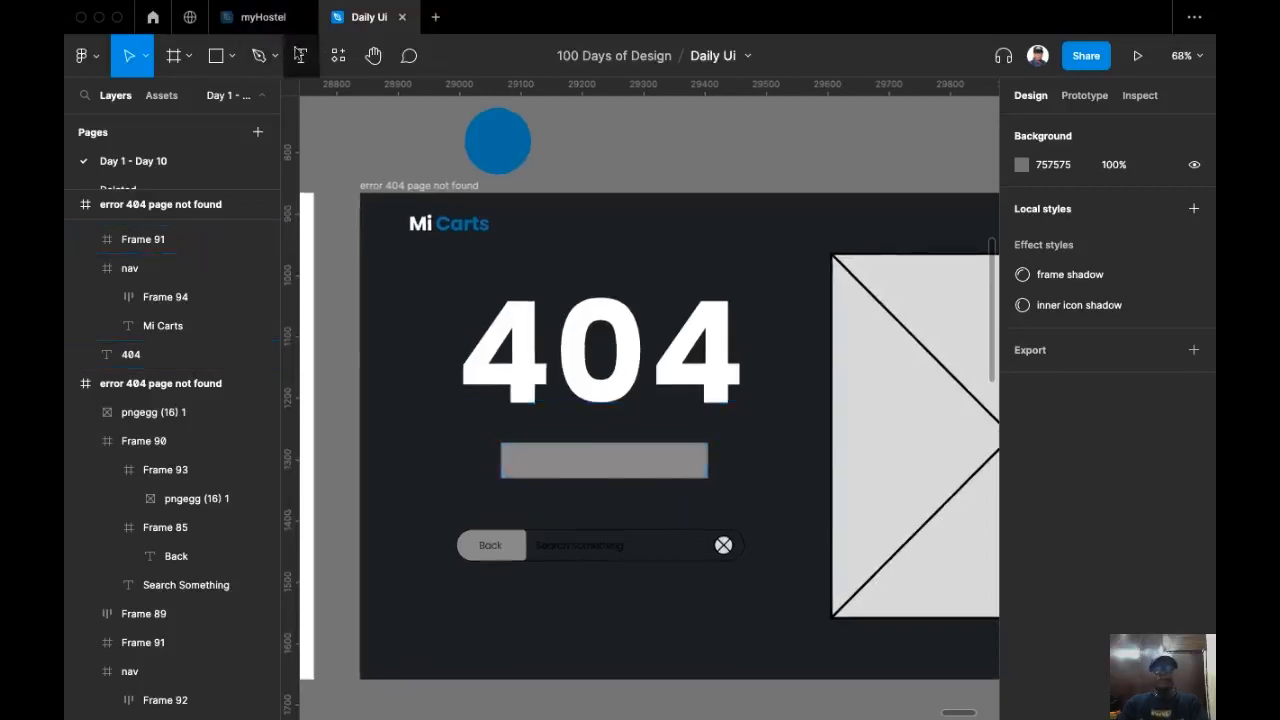
pyautogui.press('t')
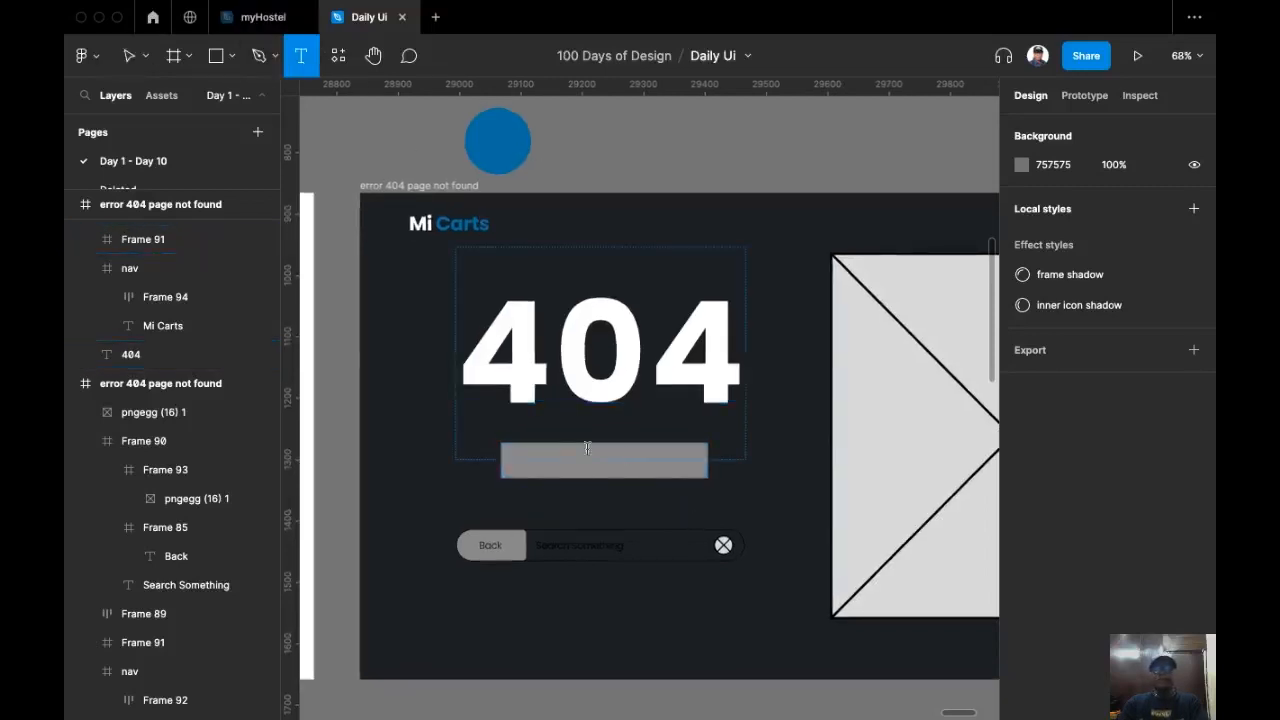
pyautogui.click(581, 602)
pyautogui.write('Men')
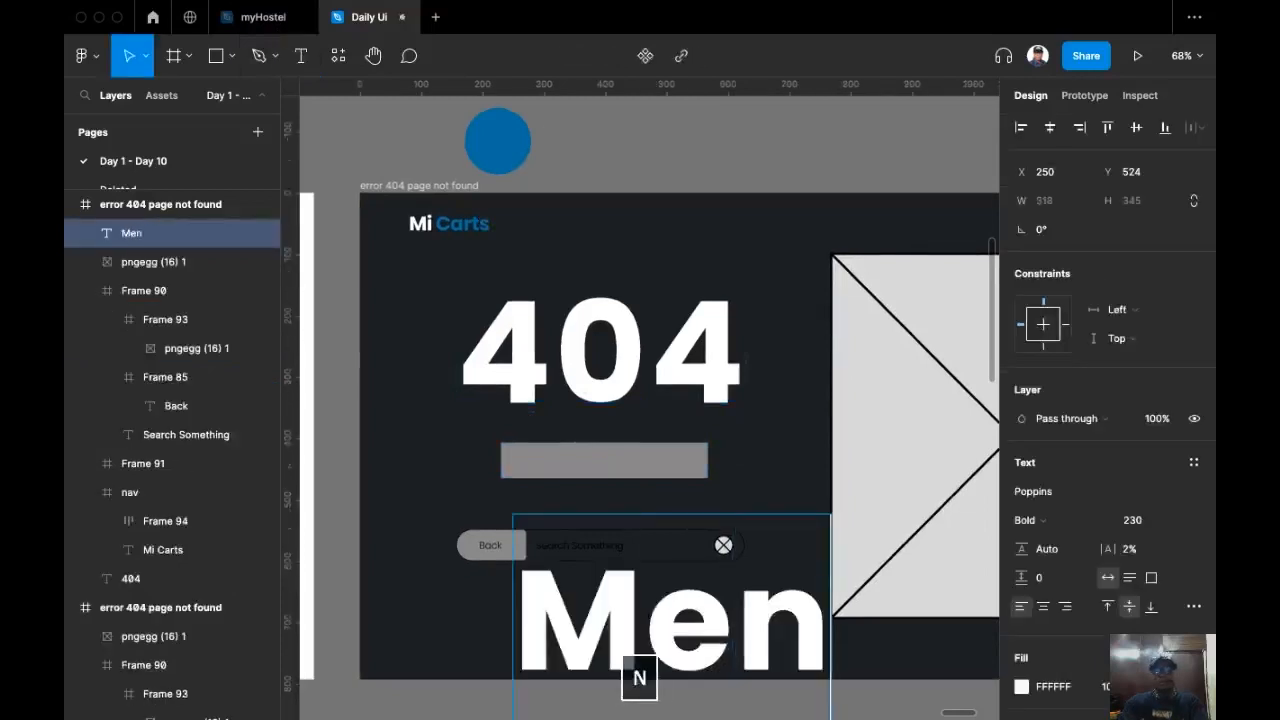
pyautogui.press('Escape')
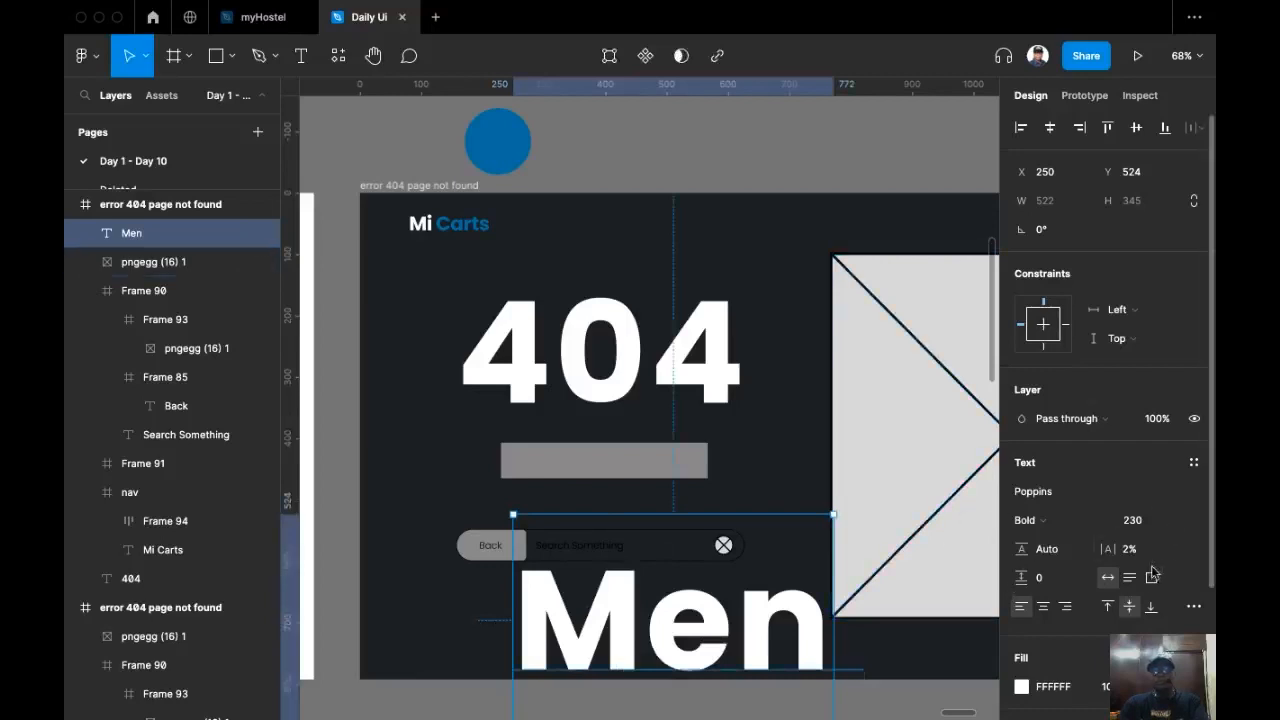
# Step: Set the new text's font size to 48
pyautogui.click(1157, 522)
pyautogui.write('48')
pyautogui.press('Return')
# Step: Move the text up near the grey bar and extend it to read "Men at work"
pyautogui.moveTo(558, 630); pyautogui.dragTo(568, 514)
pyautogui.doubleClick(568, 514)
pyautogui.click(580, 510)
pyautogui.write('at')
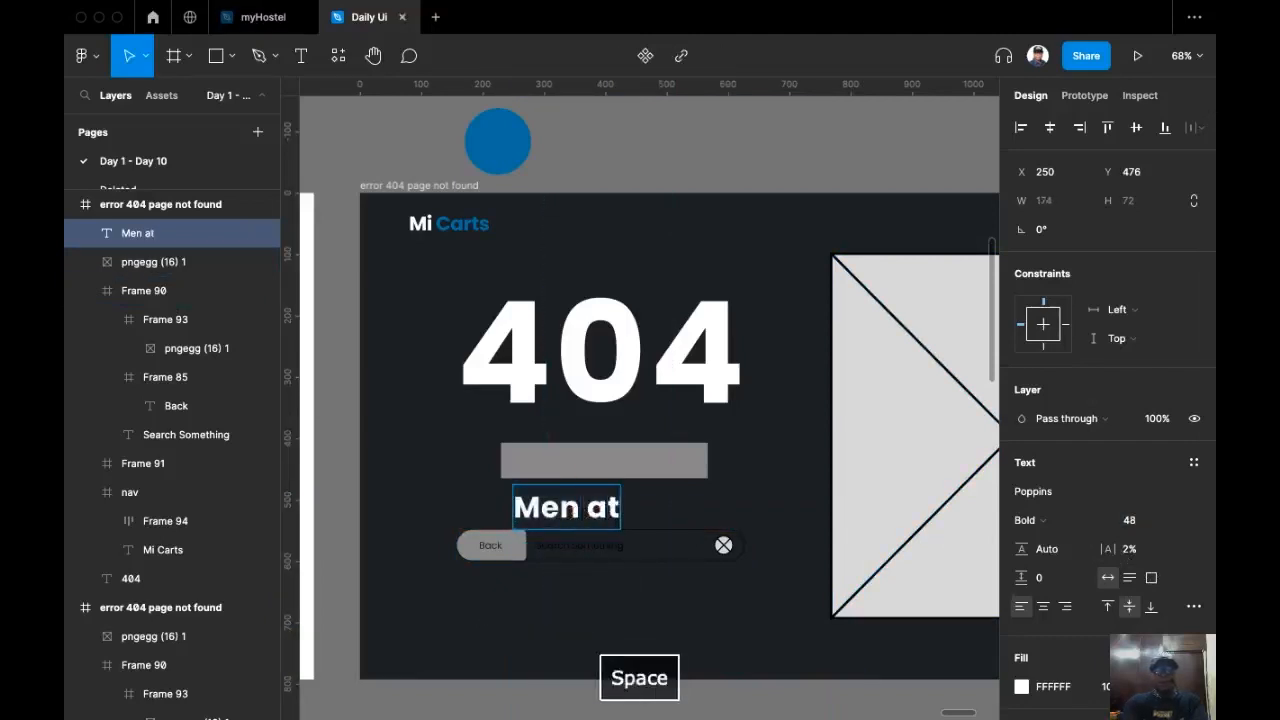
pyautogui.write(' work')
pyautogui.press('Escape')
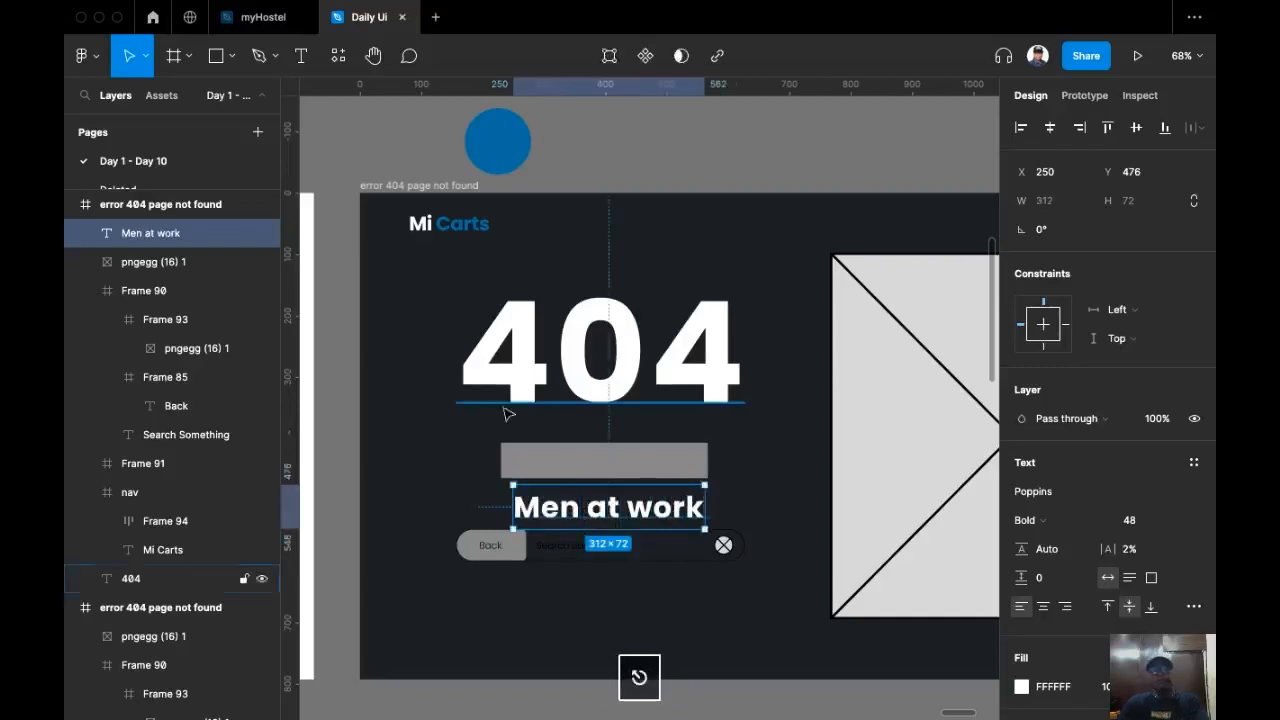
# Step: Cut the Men at work text and use it to replace the grey bar frame under the 404
pyautogui.moveTo(621, 512); pyautogui.dragTo(614, 506)
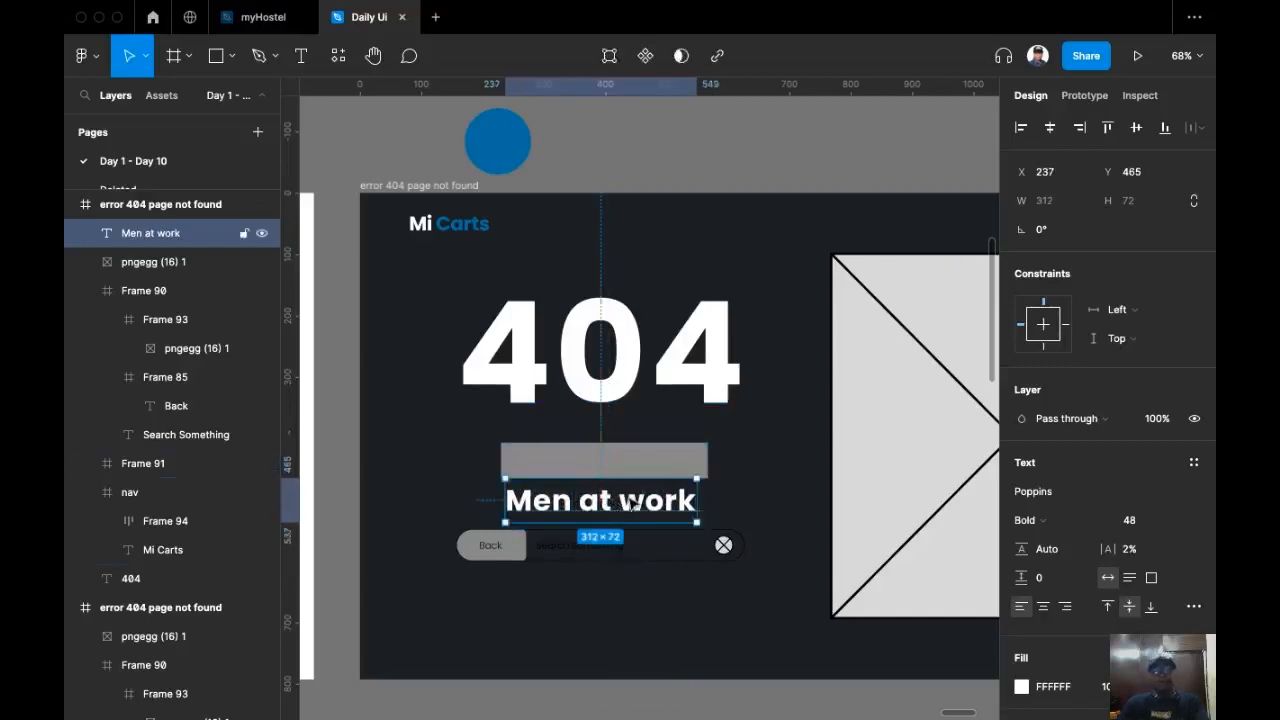
pyautogui.press('super+x')
pyautogui.click(631, 466)
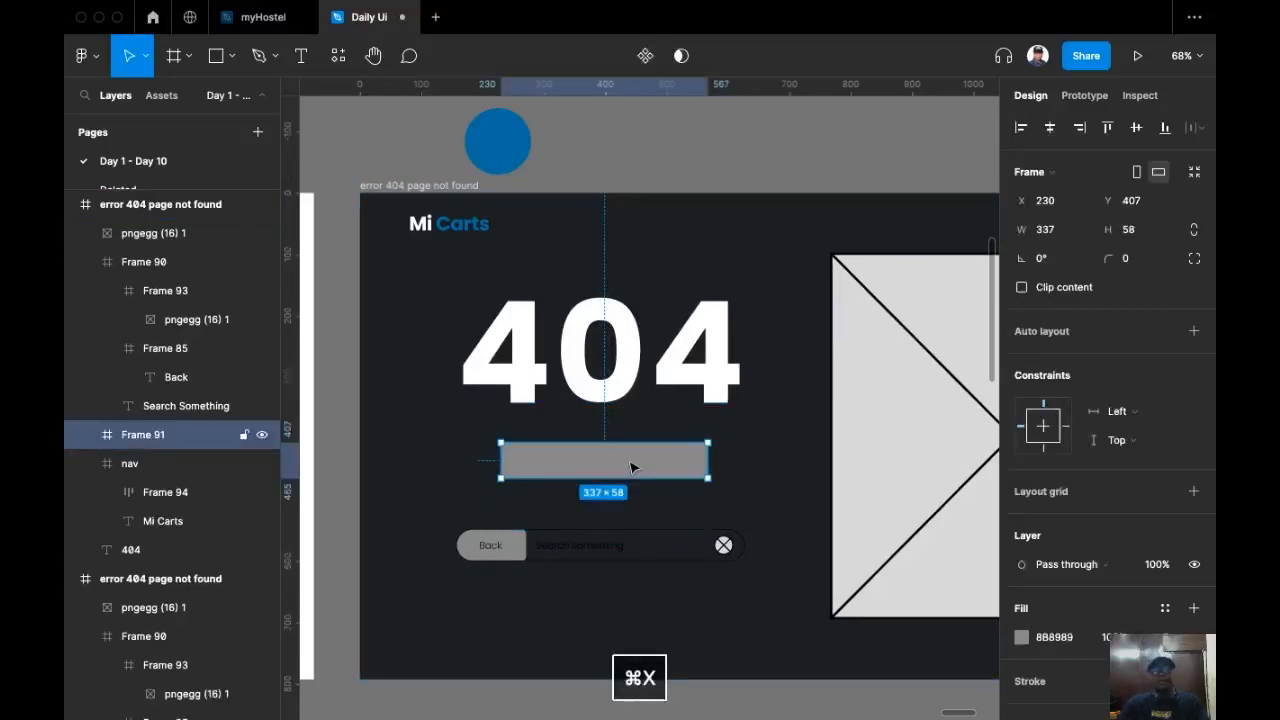
pyautogui.press('super+shift+r')
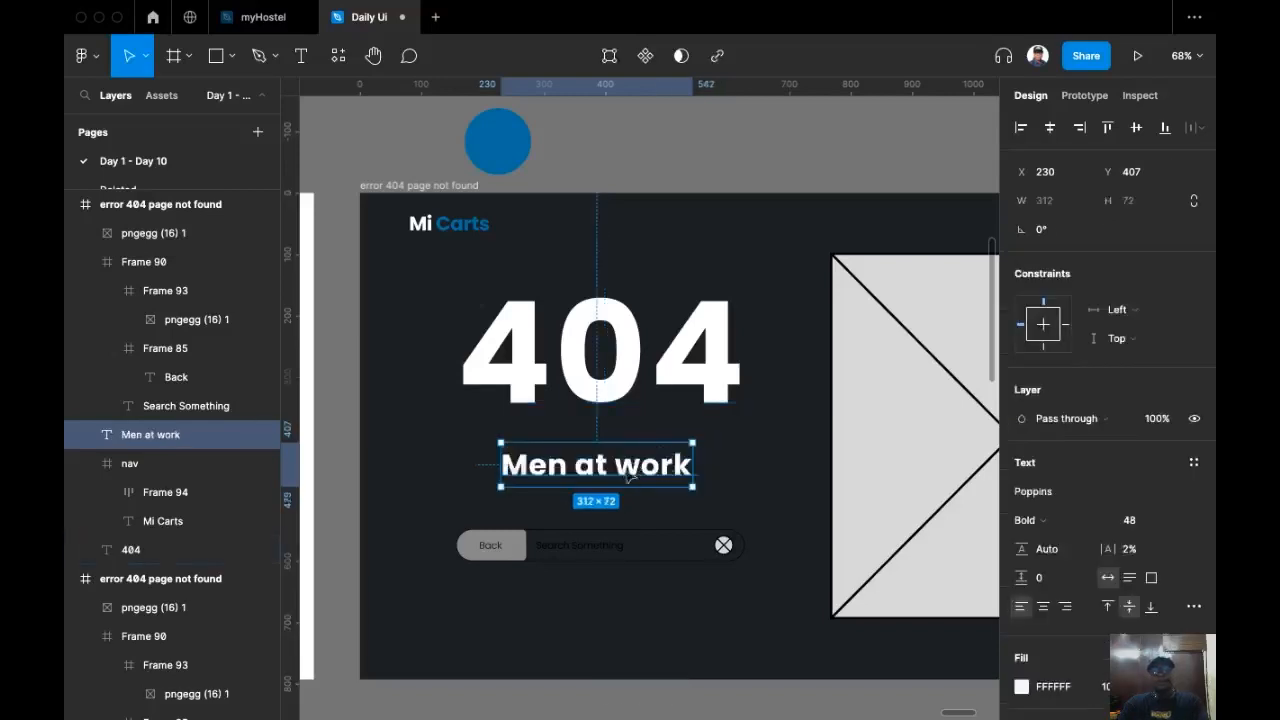
# Step: Set the Men at work text's weight to Medium and its case to uppercase in type settings
pyautogui.click(1065, 521)
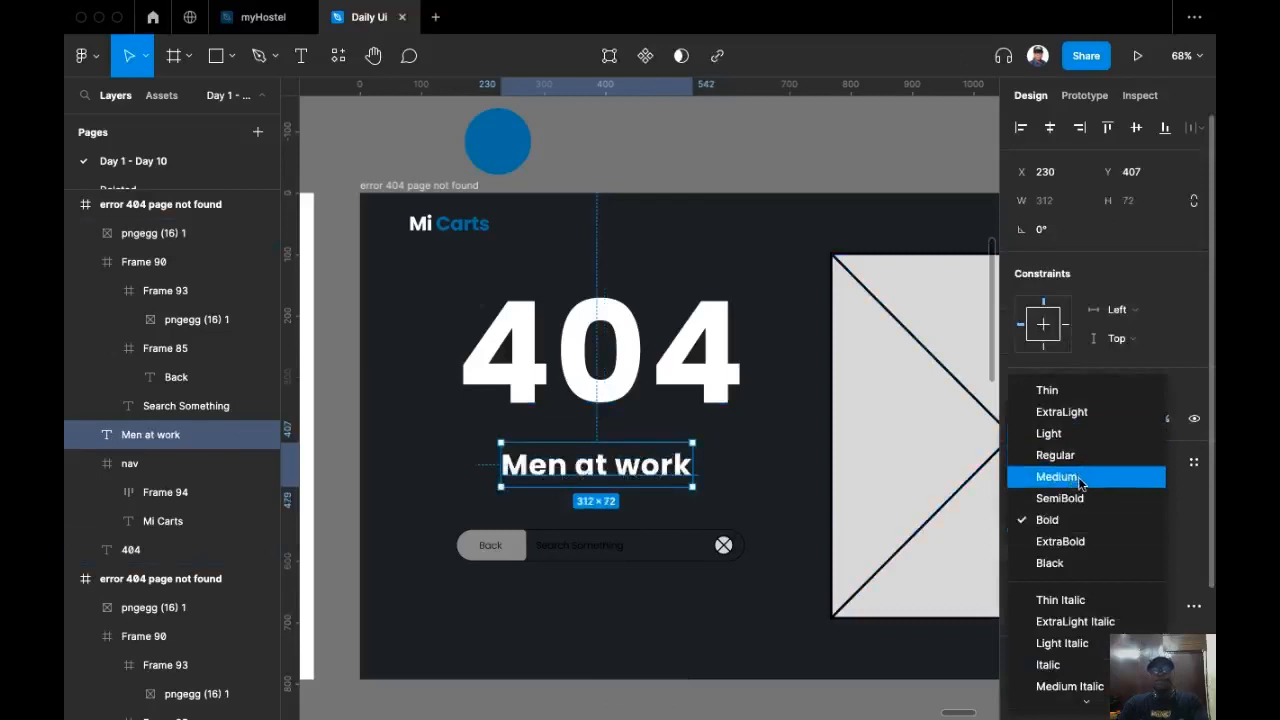
pyautogui.click(1066, 477)
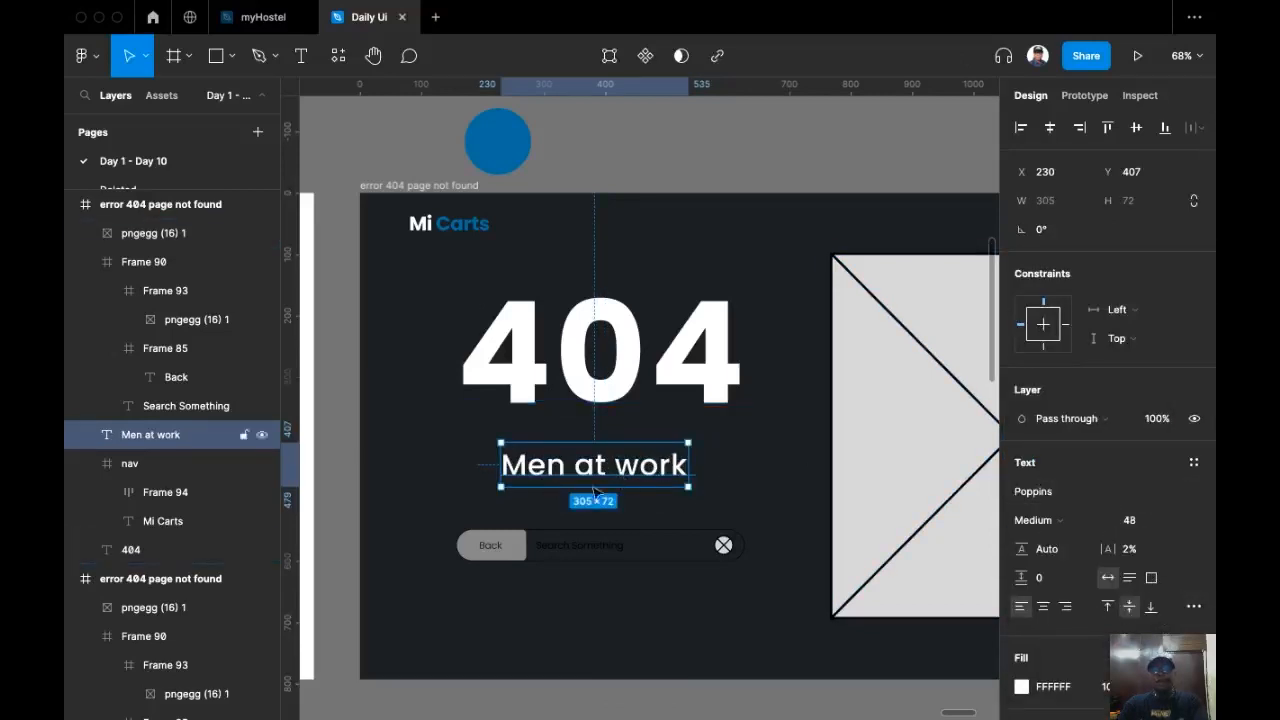
pyautogui.click(1194, 607)
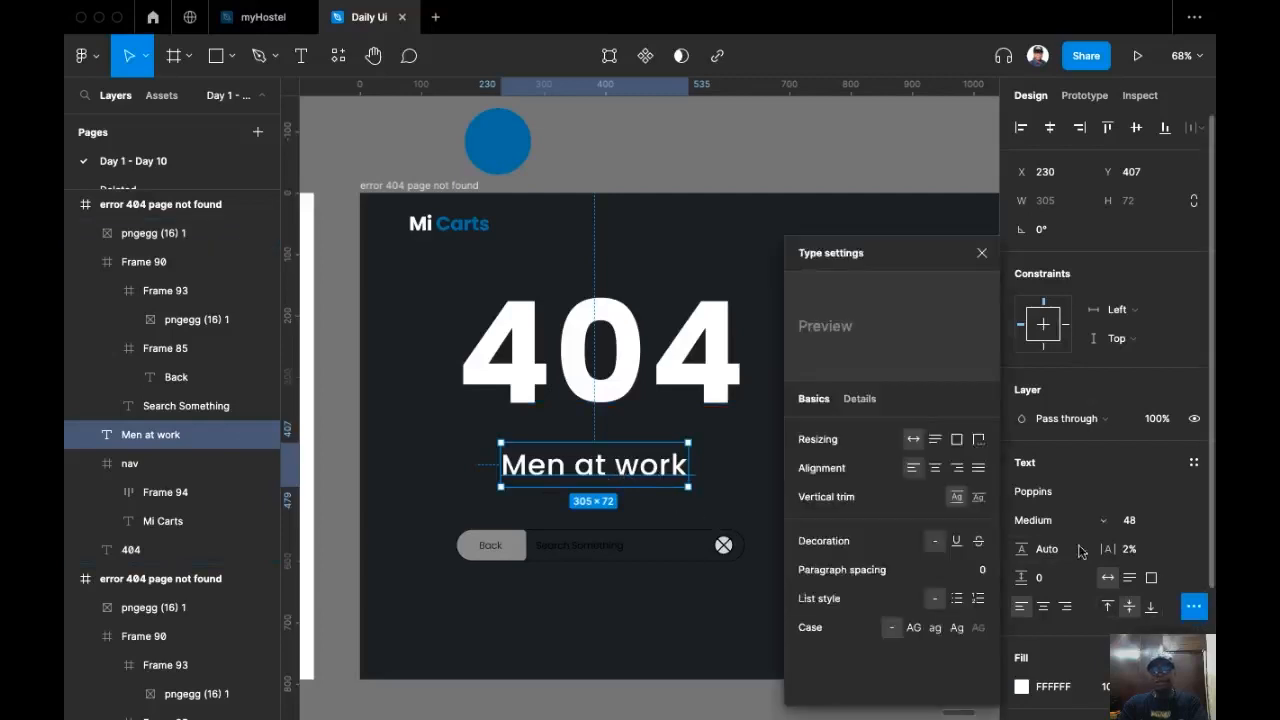
pyautogui.click(912, 630)
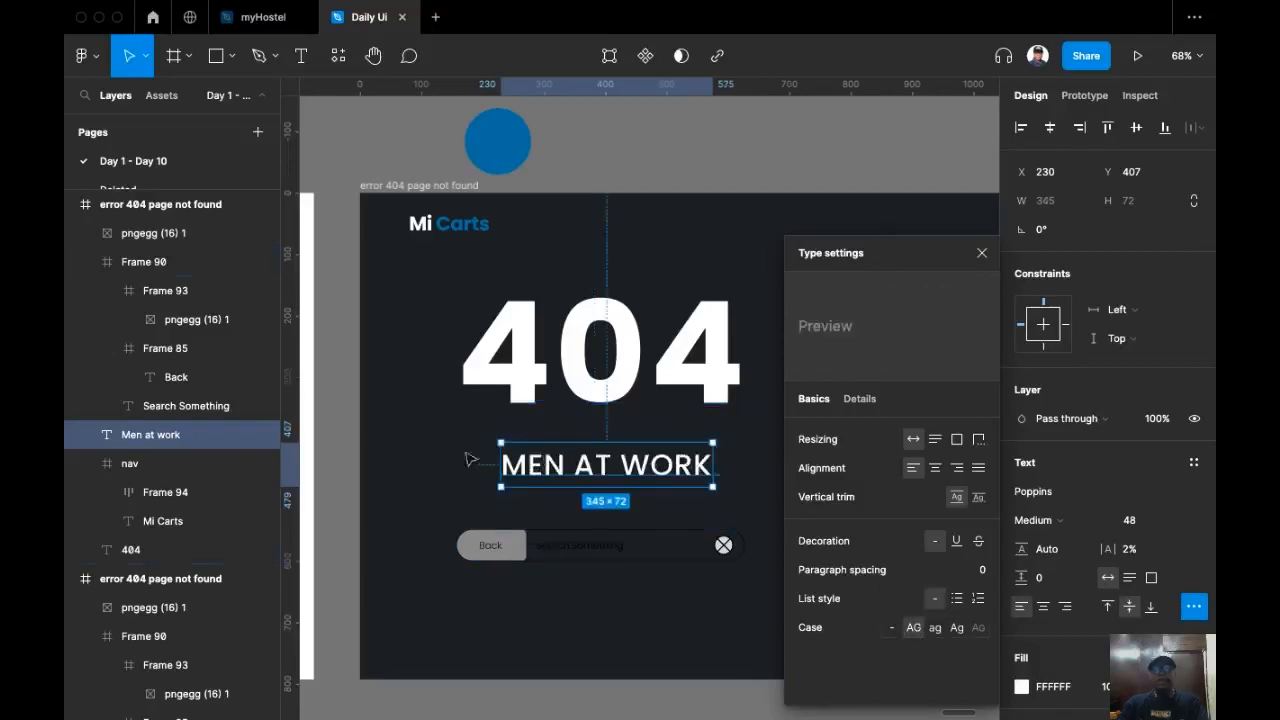
pyautogui.click(471, 459)
# Step: Move the MEN AT WORK text up under the 404 heading and center-align the two horizontally
pyautogui.moveTo(620, 468); pyautogui.dragTo(620, 437)
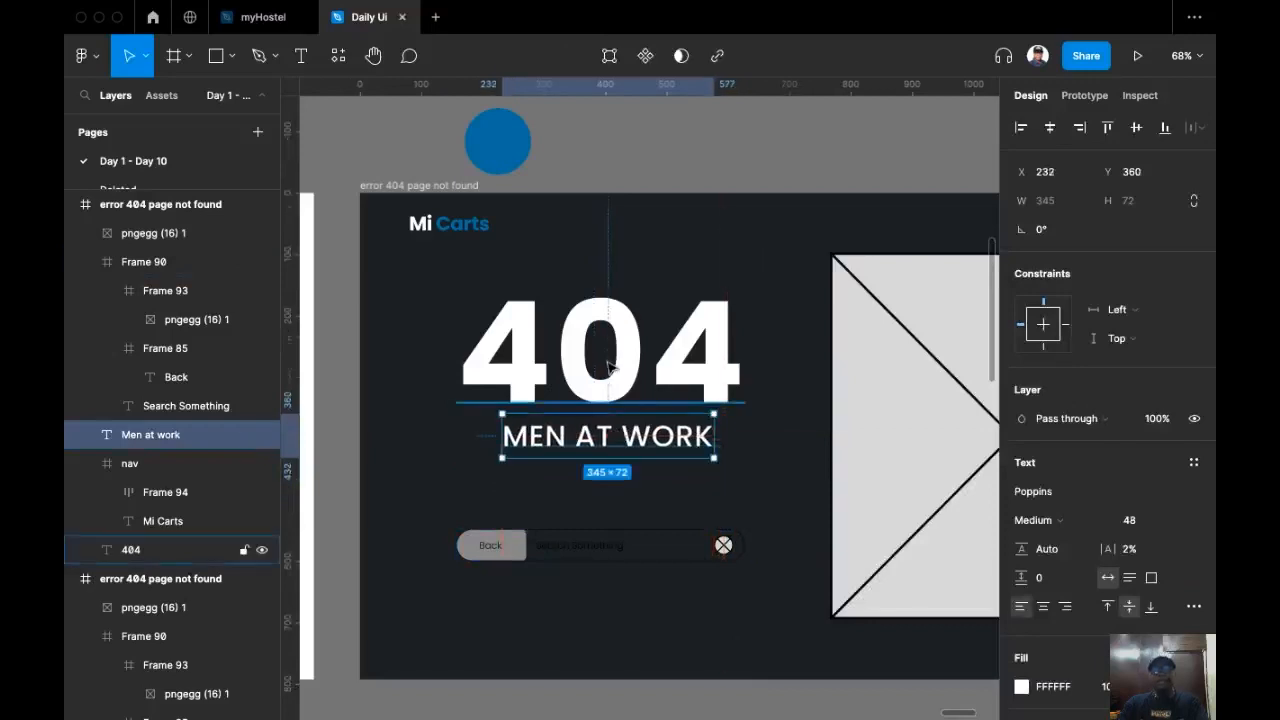
pyautogui.keyDown('shift'); pyautogui.click(610, 365); pyautogui.keyUp('shift')
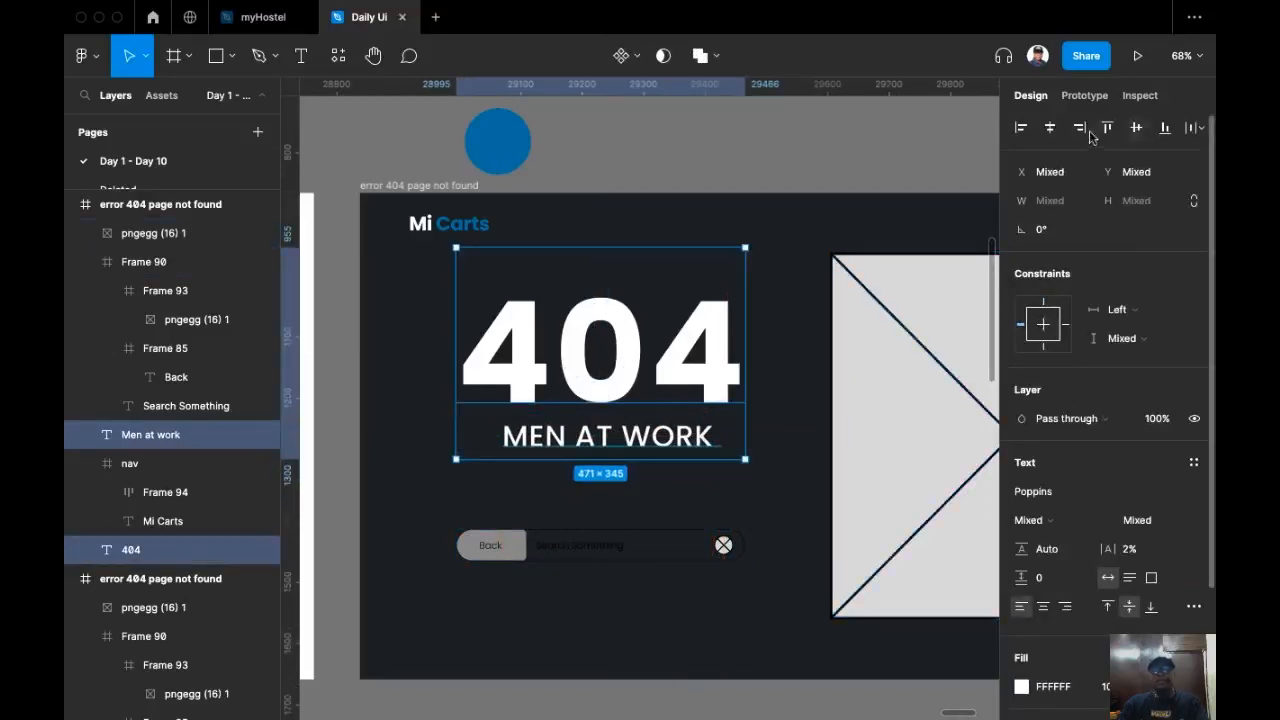
pyautogui.click(1053, 131)
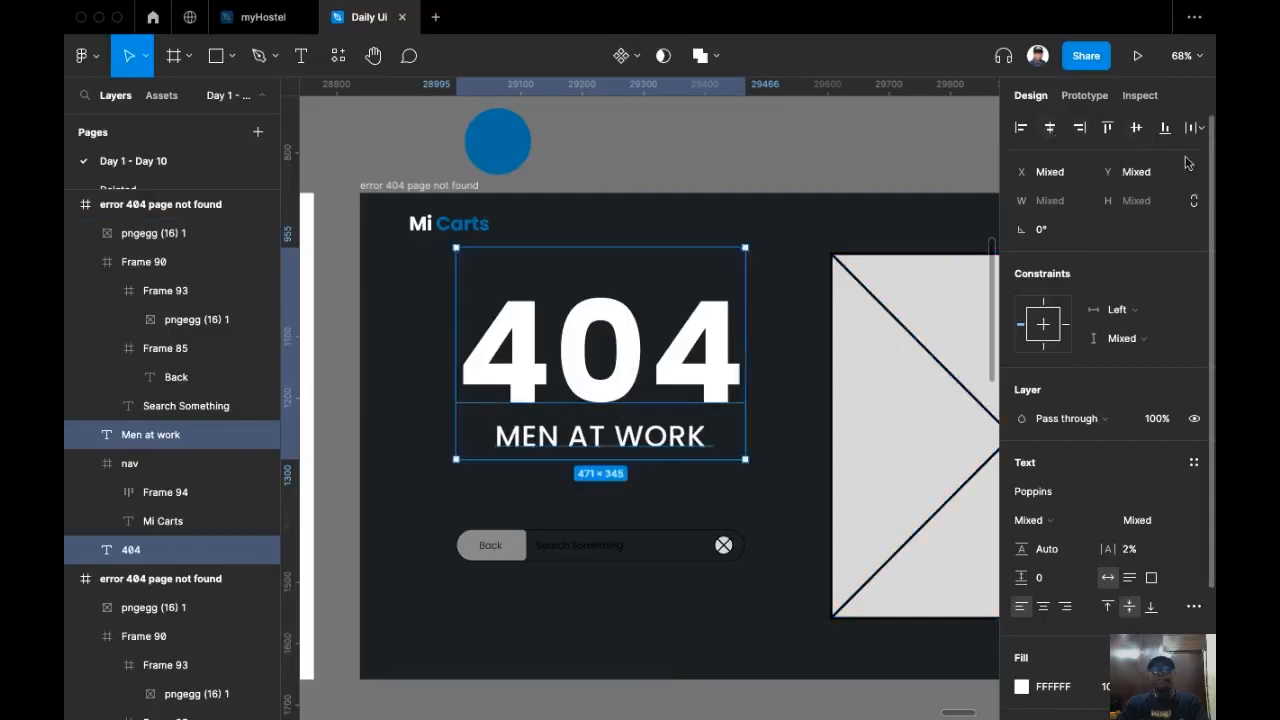
pyautogui.click(1199, 128)
pyautogui.click(1102, 184)
pyautogui.scroll(-2, 1093, 399)
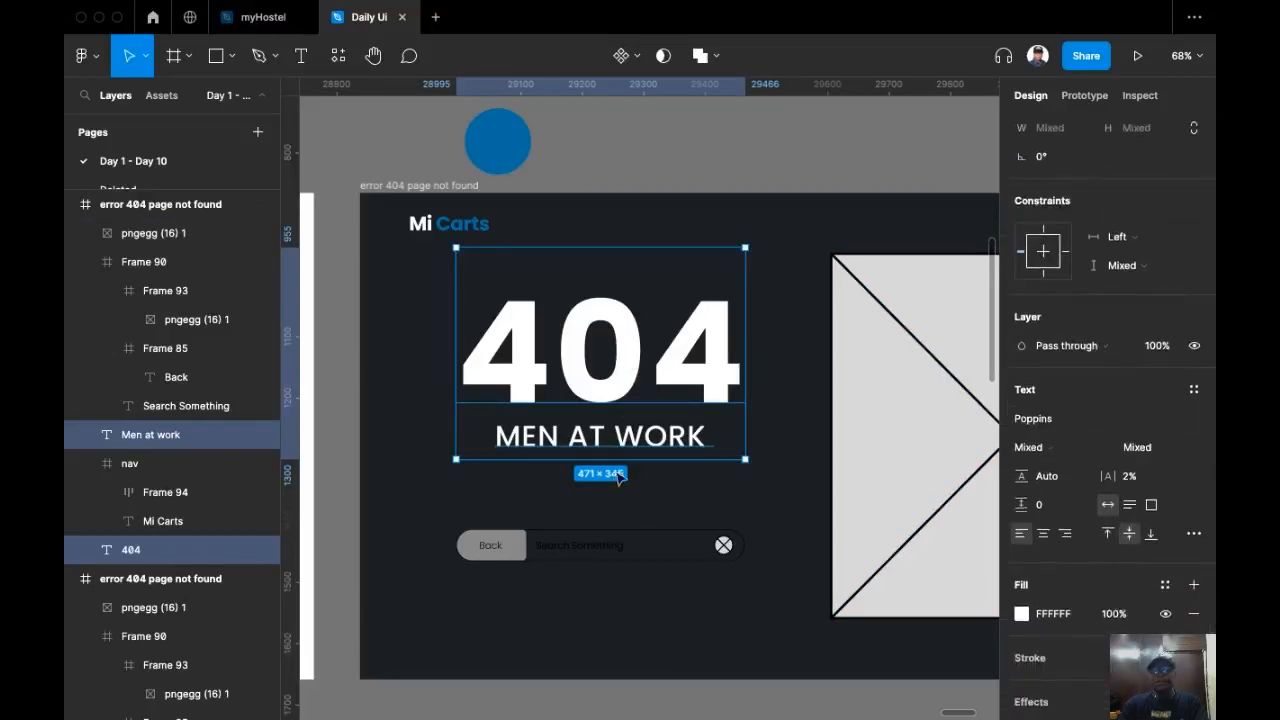
pyautogui.click(646, 168)
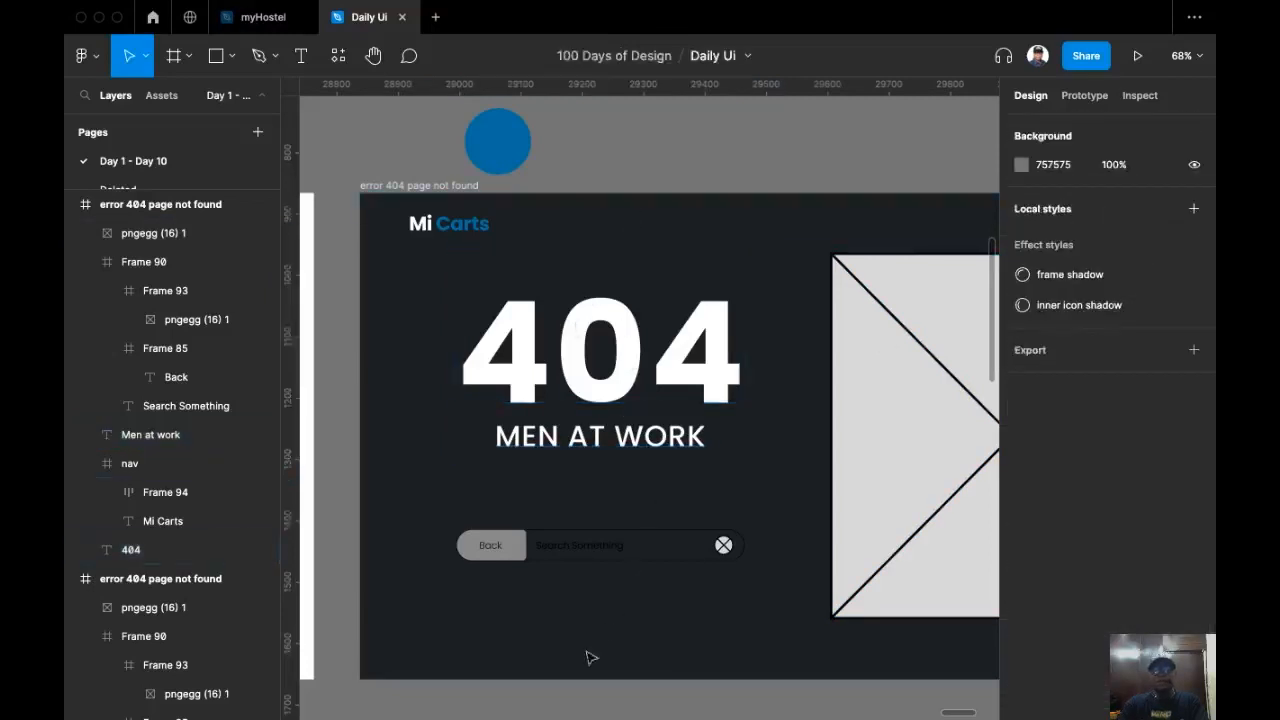
# Step: Nudge the MEN AT WORK text down to Y 380
pyautogui.click(632, 442)
pyautogui.hotkey('shift', 'Down')
pyautogui.hotkey('shift', 'Down')
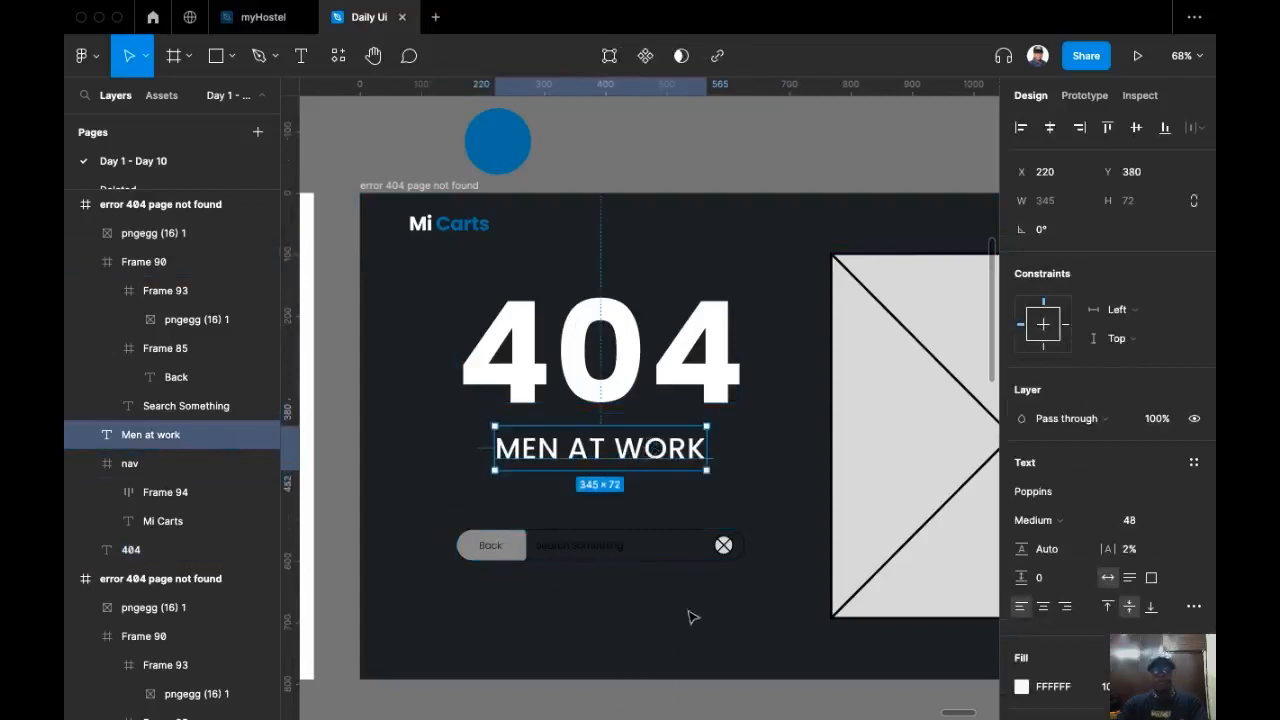
pyautogui.scroll(5, 700, 608)
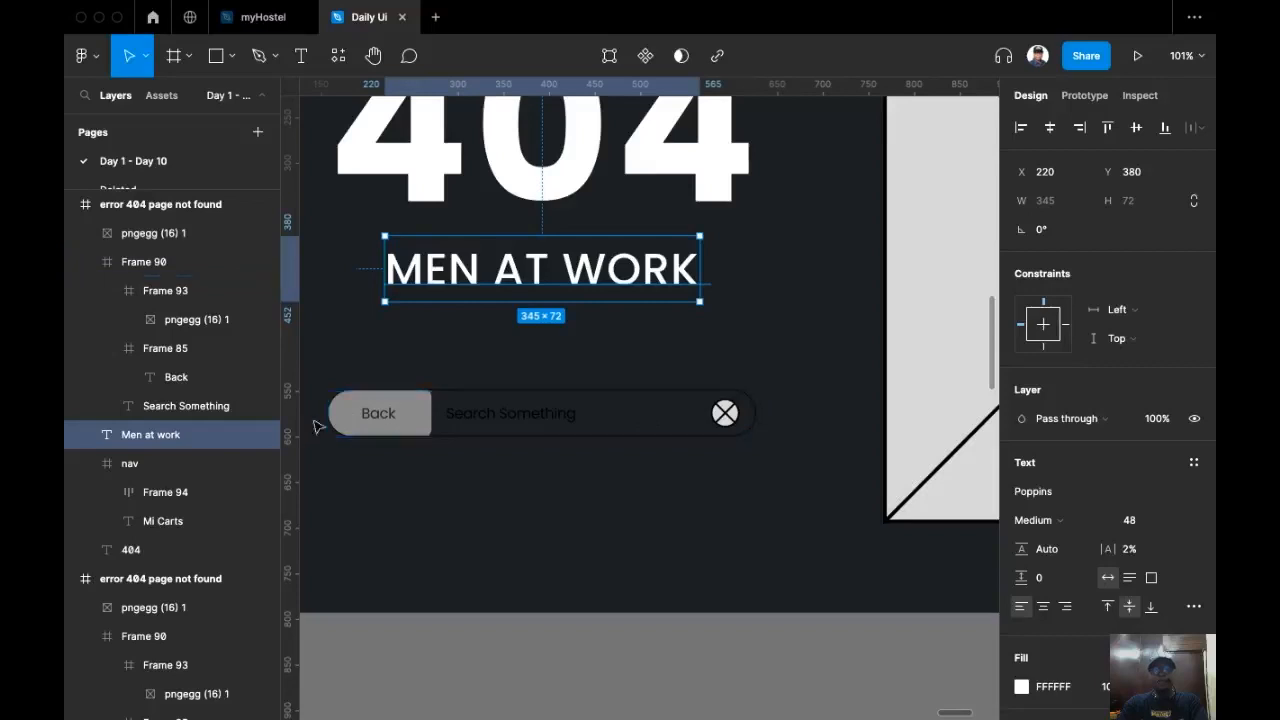
# Step: Move the blue circle into the 404 frame just below the search bar
pyautogui.hscroll(-3, 460, 415)
pyautogui.scroll(1, 515, 405)
pyautogui.click(518, 407)
pyautogui.doubleClick(518, 407)
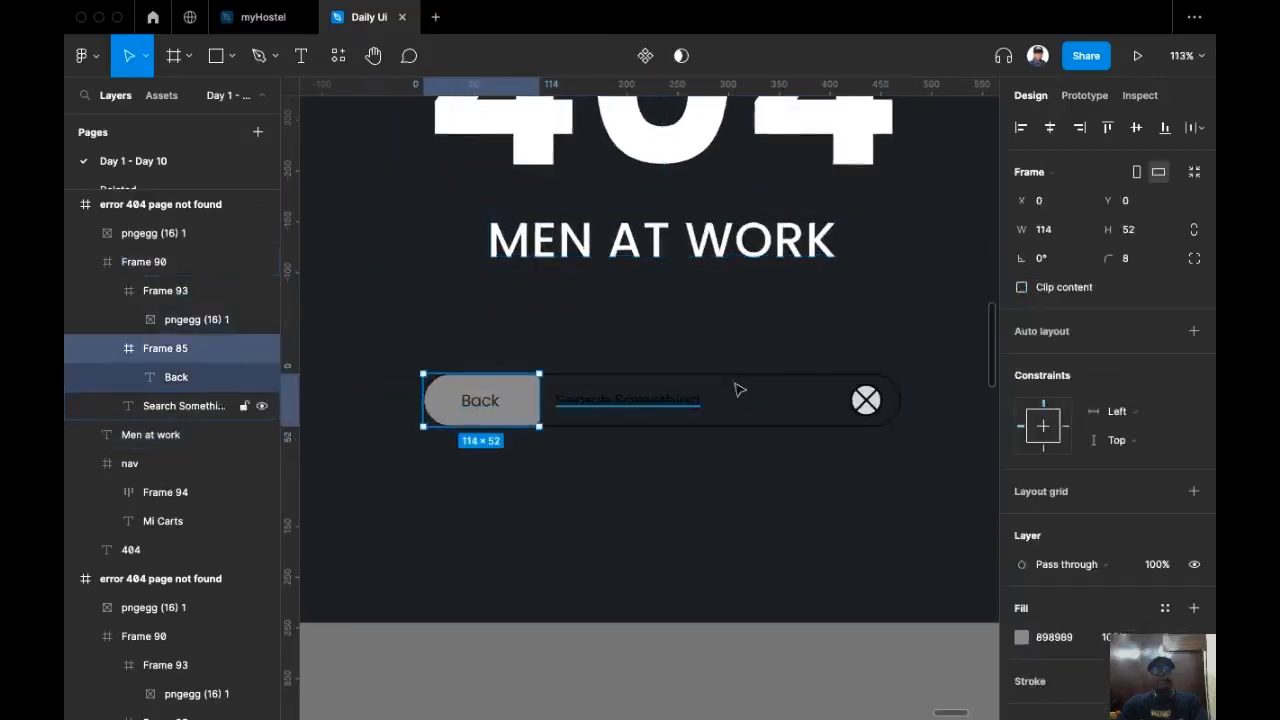
pyautogui.scroll(-3, 734, 389)
pyautogui.hscroll(-2, 597, 443)
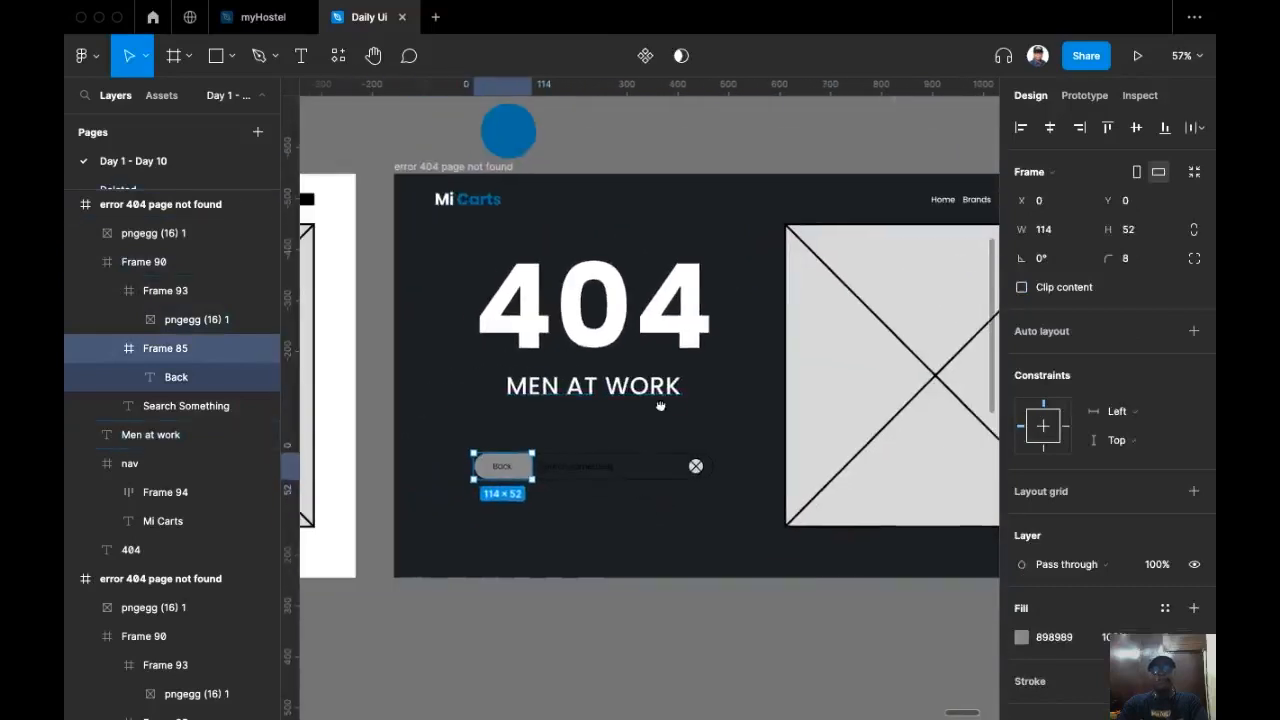
pyautogui.click(510, 130)
pyautogui.moveTo(512, 133); pyautogui.dragTo(590, 532)
pyautogui.scroll(2, 600, 532)
pyautogui.scroll(-2, 590, 532)
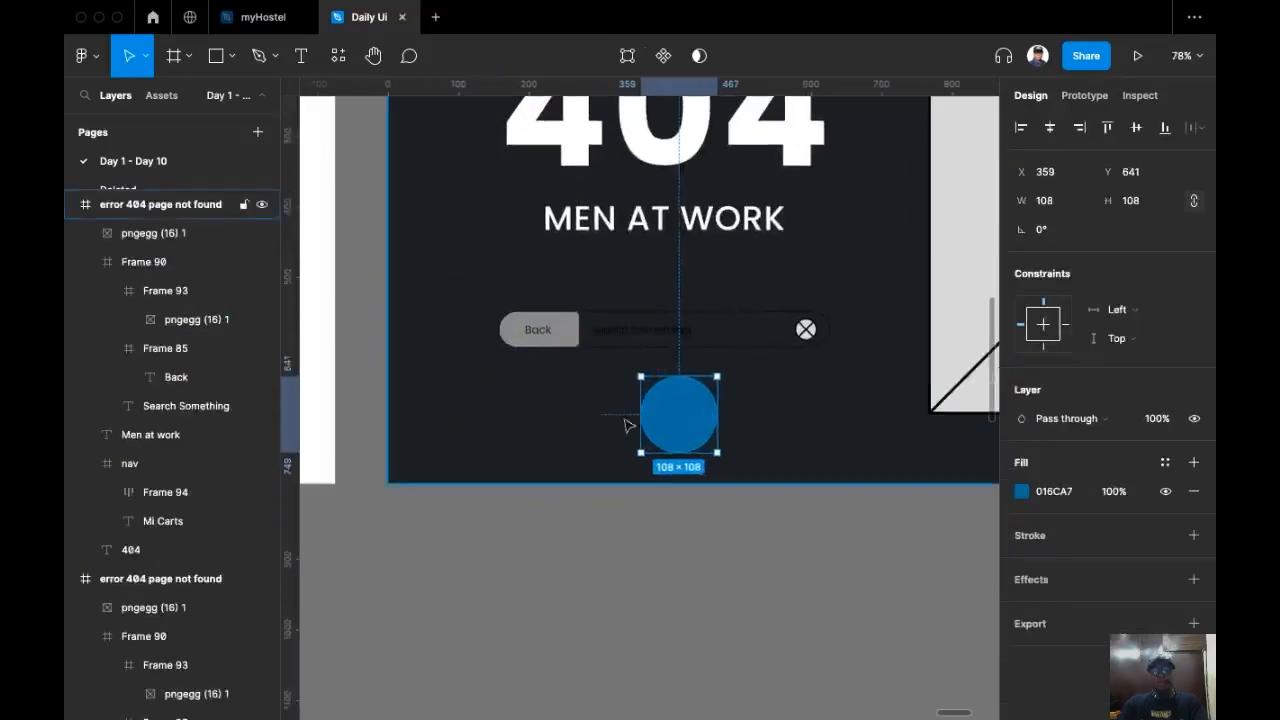
pyautogui.scroll(5, 631, 534)
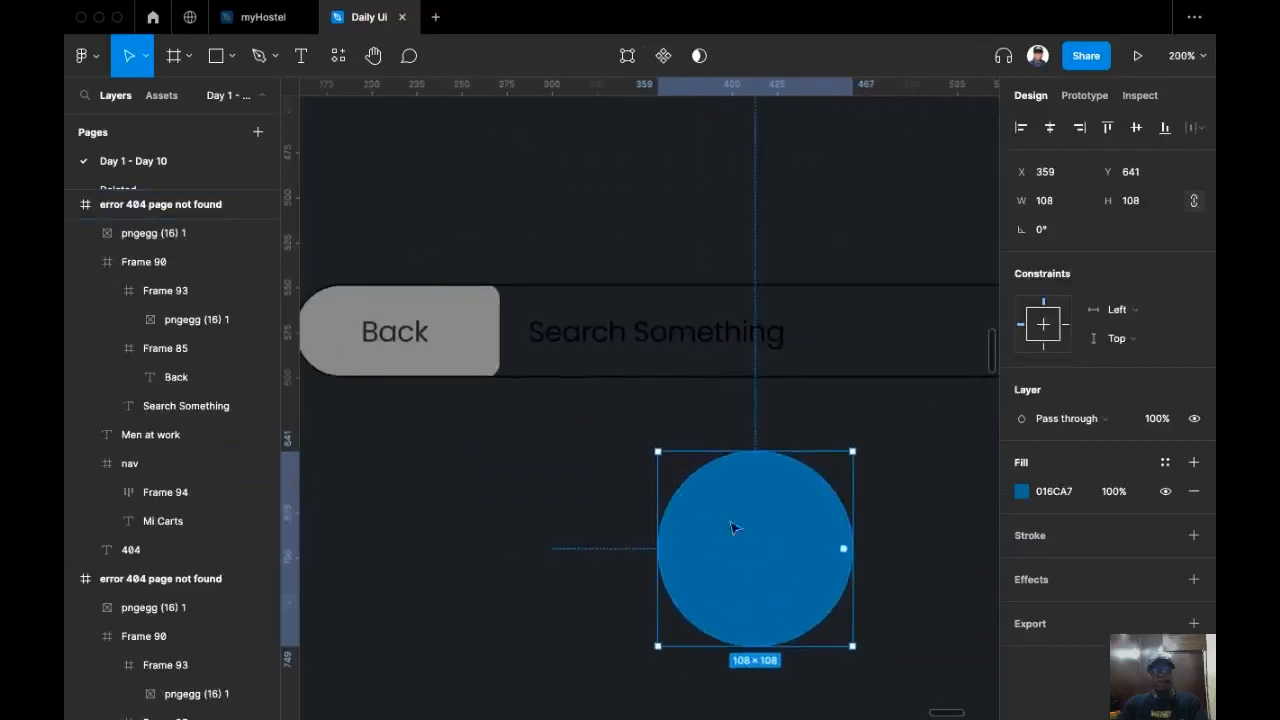
pyautogui.moveTo(733, 527); pyautogui.dragTo(720, 503)
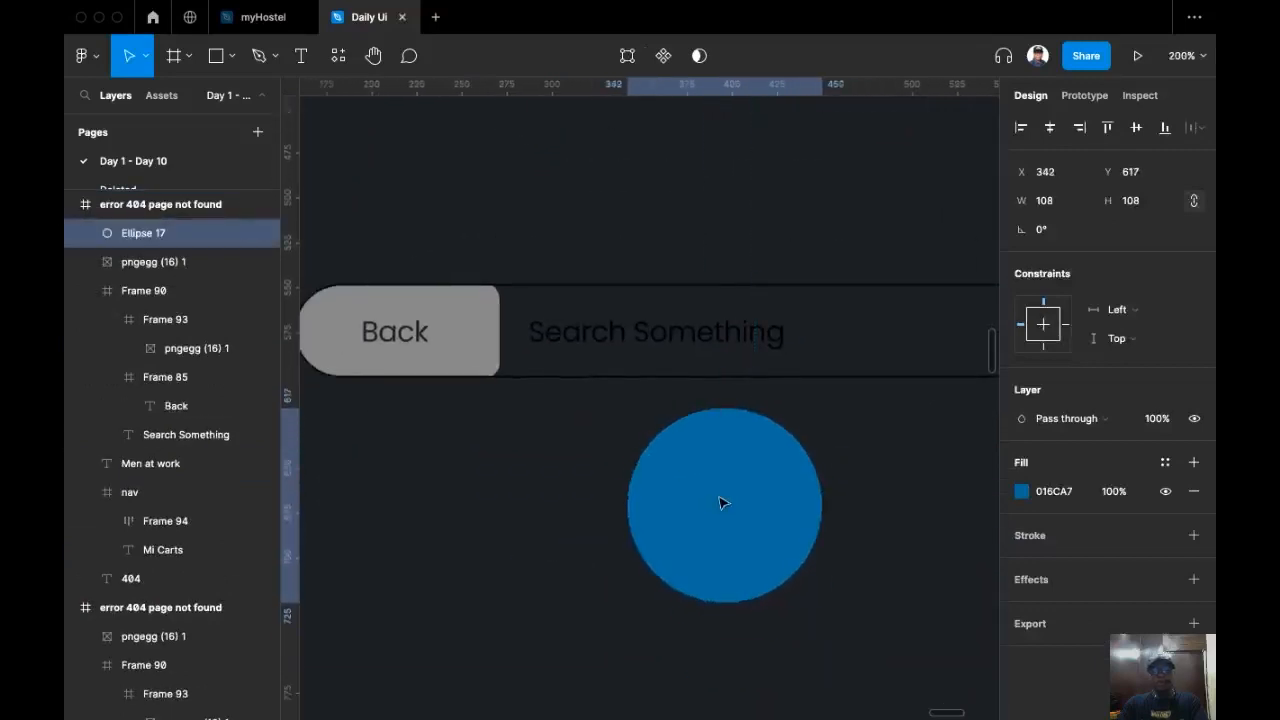
# Step: Fill the Back button with the blue circle's colour using the eyedropper
pyautogui.click(476, 323)
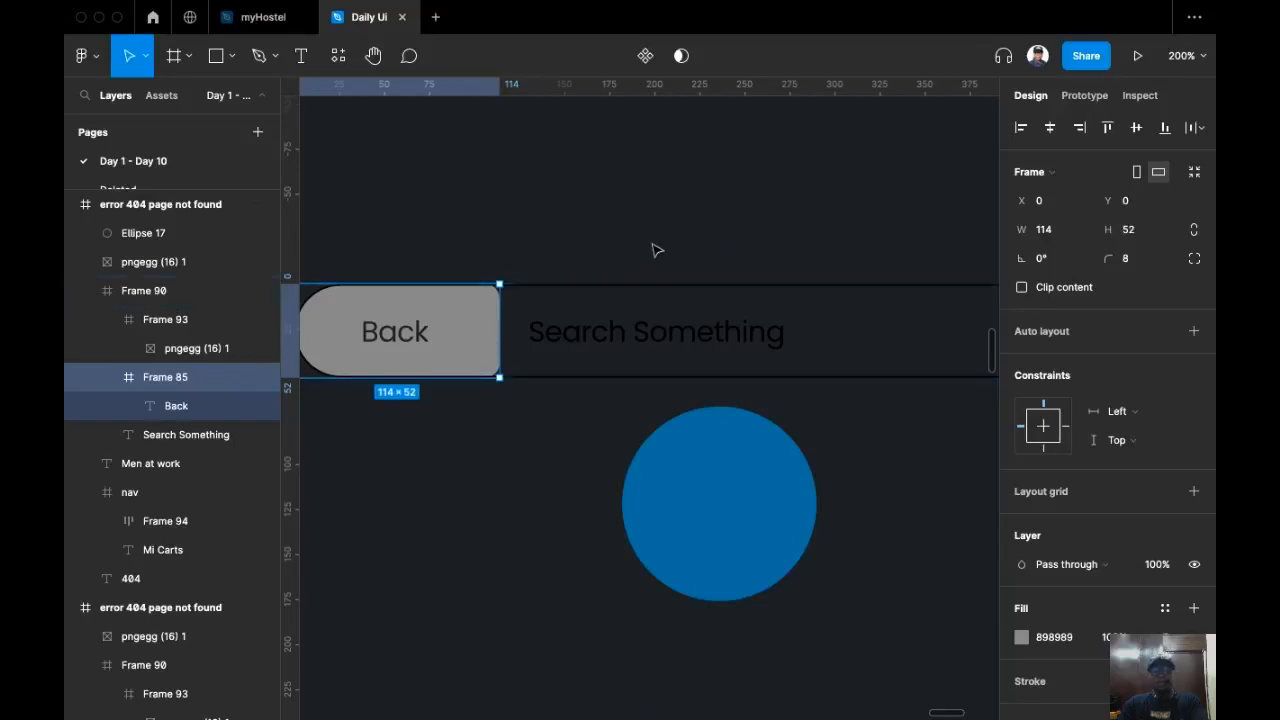
pyautogui.press('i')
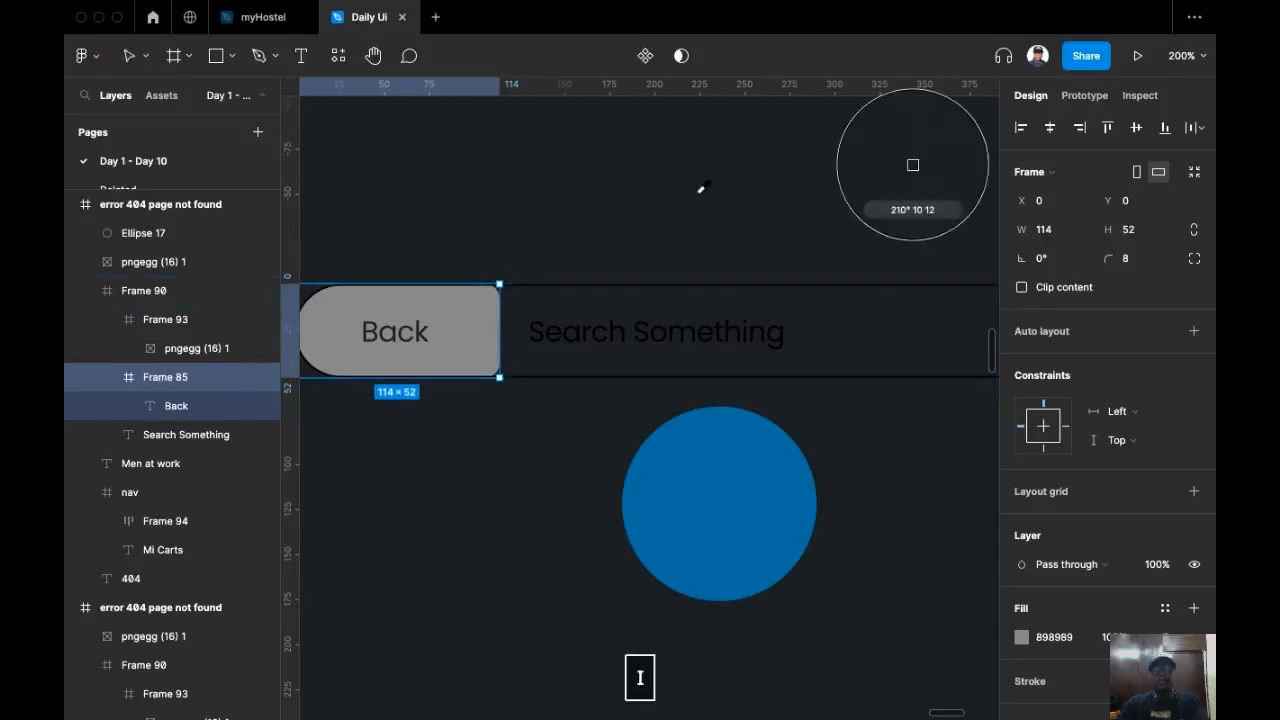
pyautogui.click(720, 550)
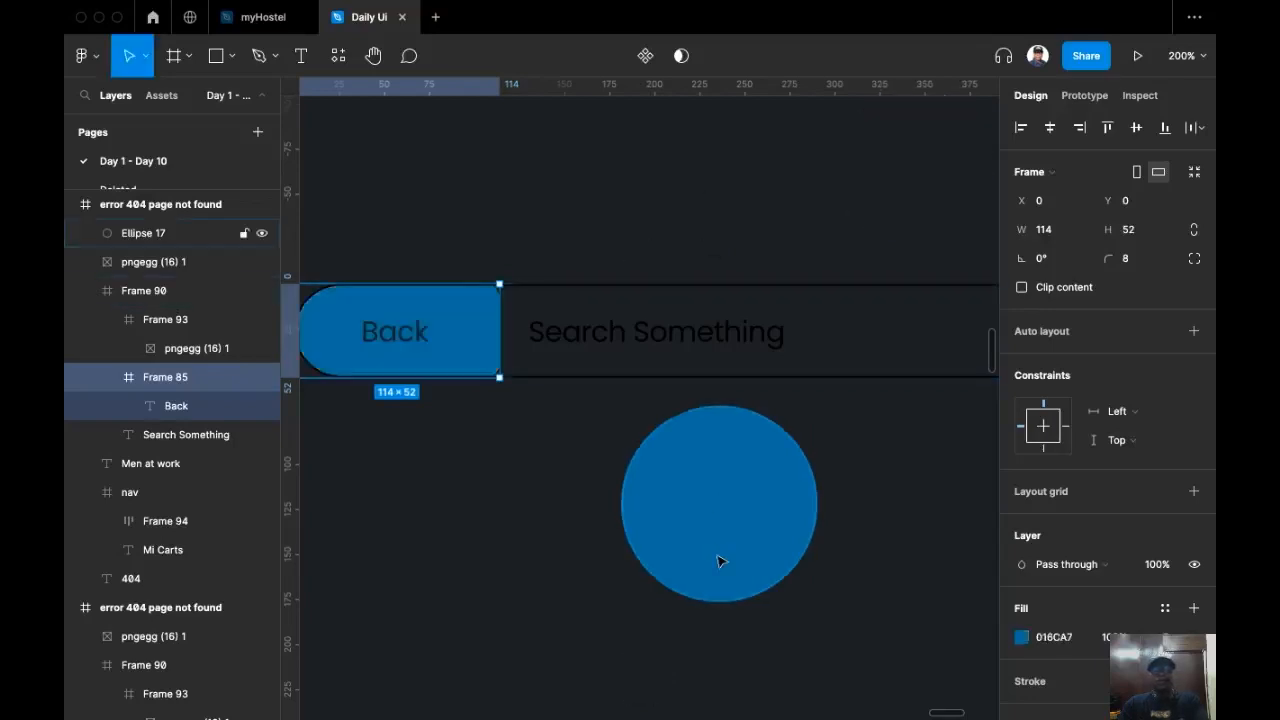
# Step: Colour the Back label white by sampling the 404 heading with the eyedropper
pyautogui.keyDown('super'); pyautogui.click(395, 340); pyautogui.keyUp('super')
pyautogui.scroll(3, 540, 420)
pyautogui.hscroll(1, 540, 420)
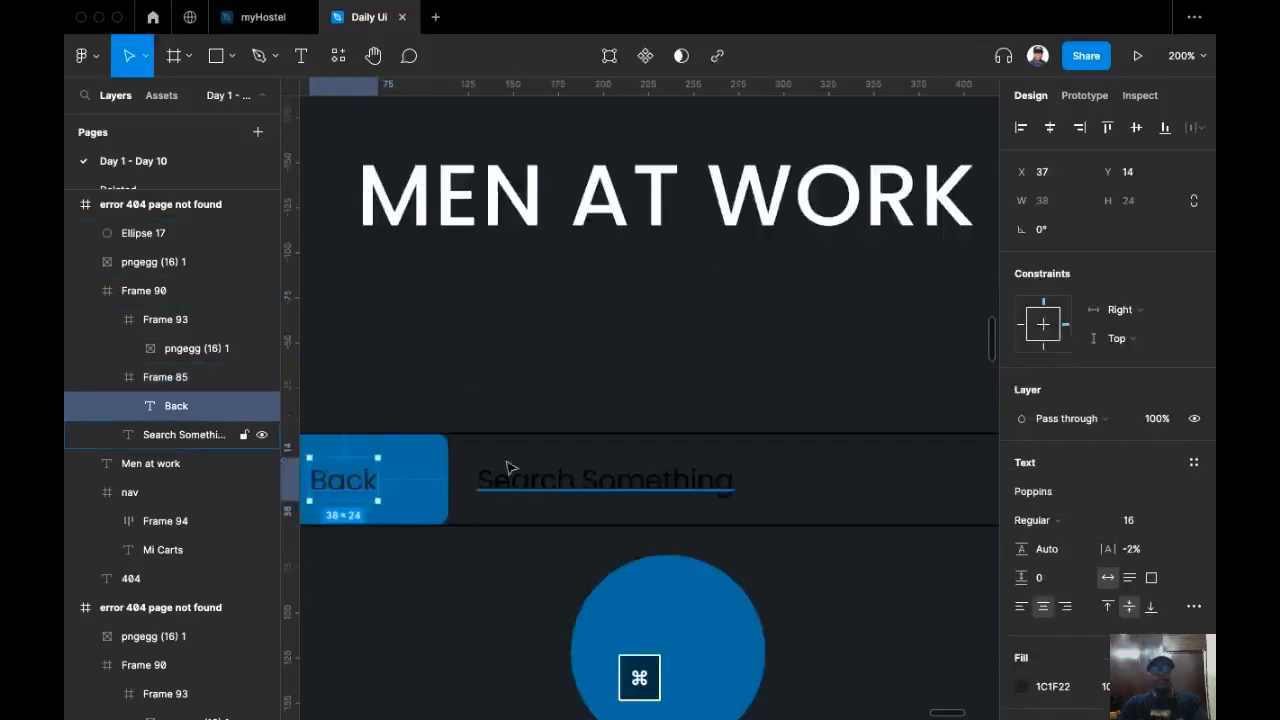
pyautogui.scroll(-3, 508, 467)
pyautogui.hscroll(-2, 508, 467)
pyautogui.click(494, 249)
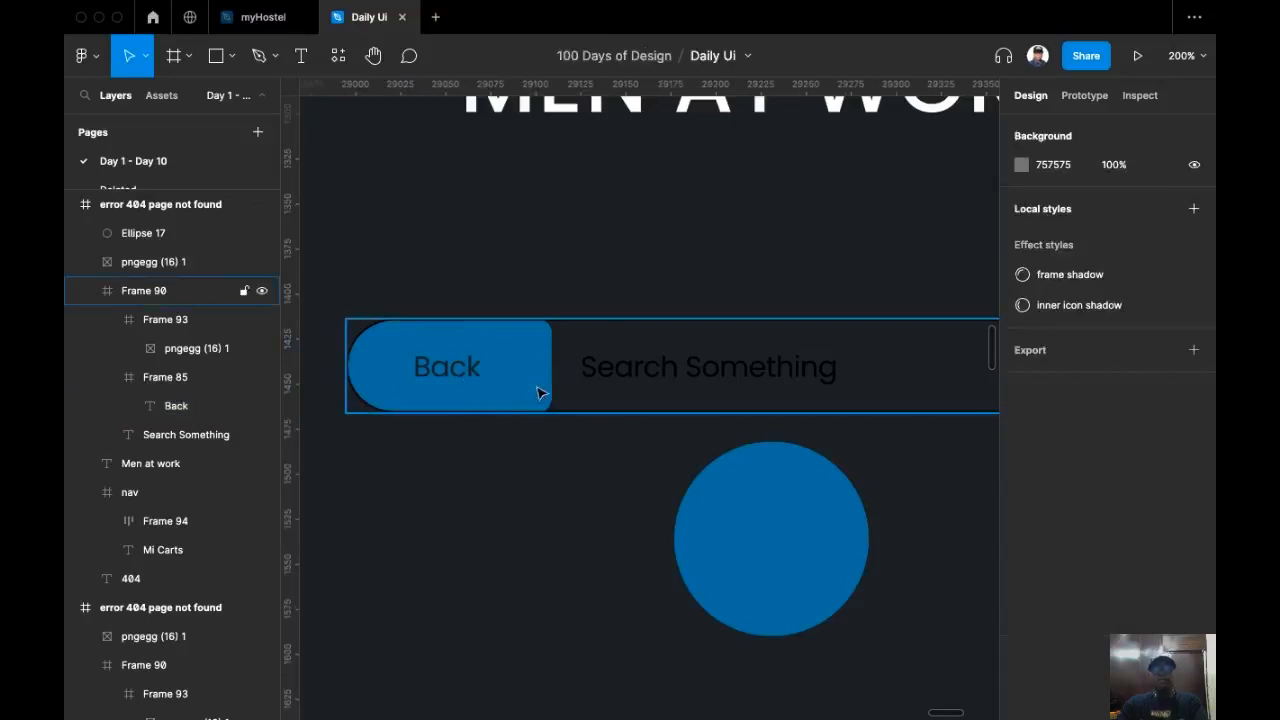
pyautogui.doubleClick(453, 381)
pyautogui.scroll(3, 534, 486)
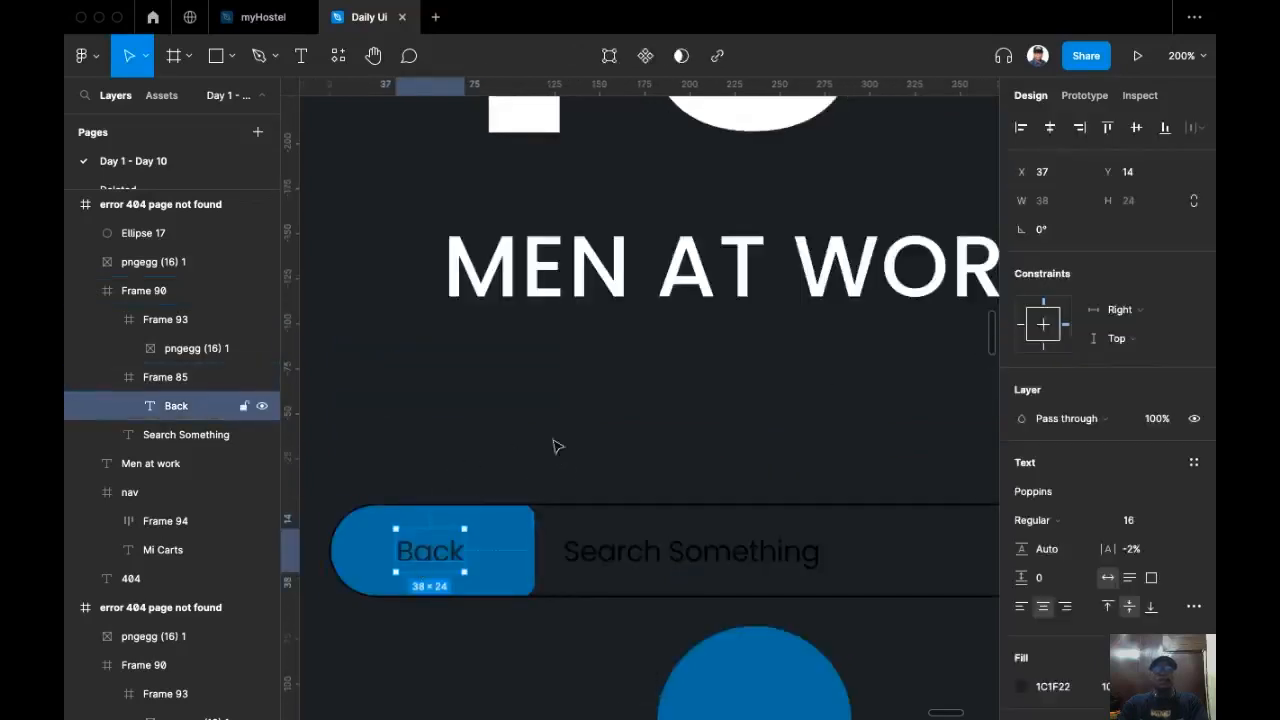
pyautogui.scroll(3, 565, 500)
pyautogui.scroll(-2, 468, 604)
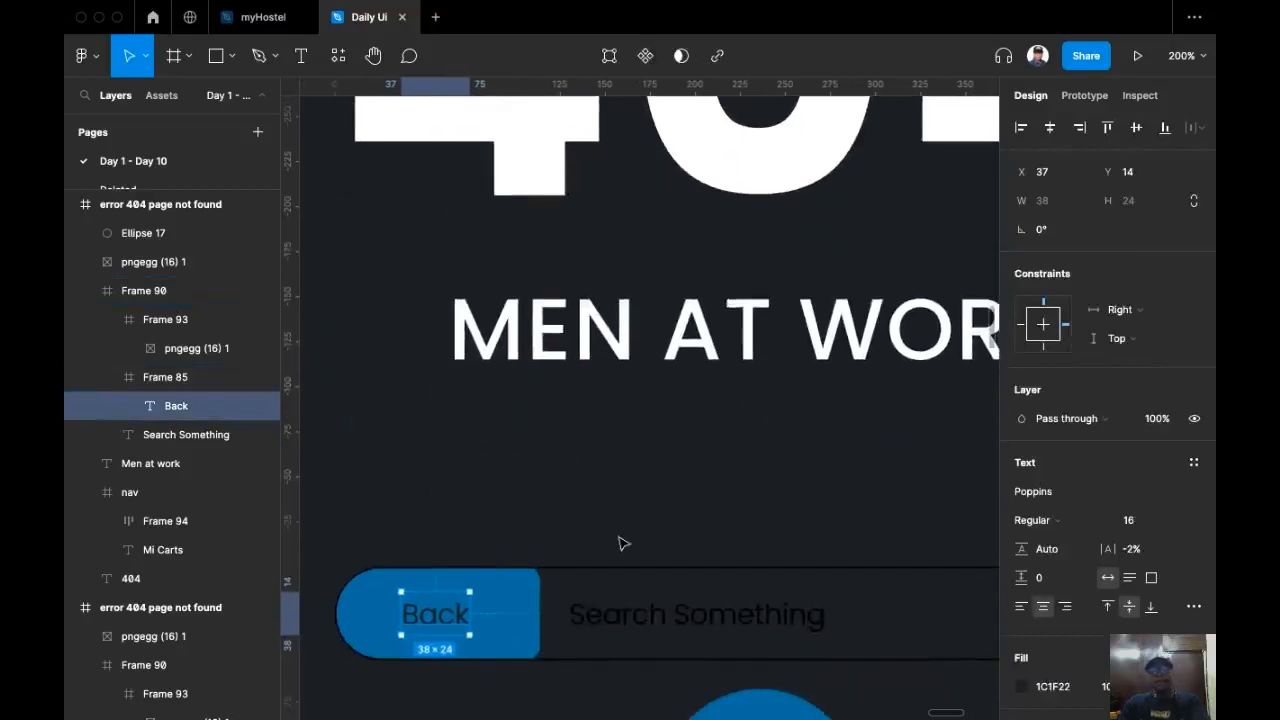
pyautogui.press('i')
pyautogui.click(757, 163)
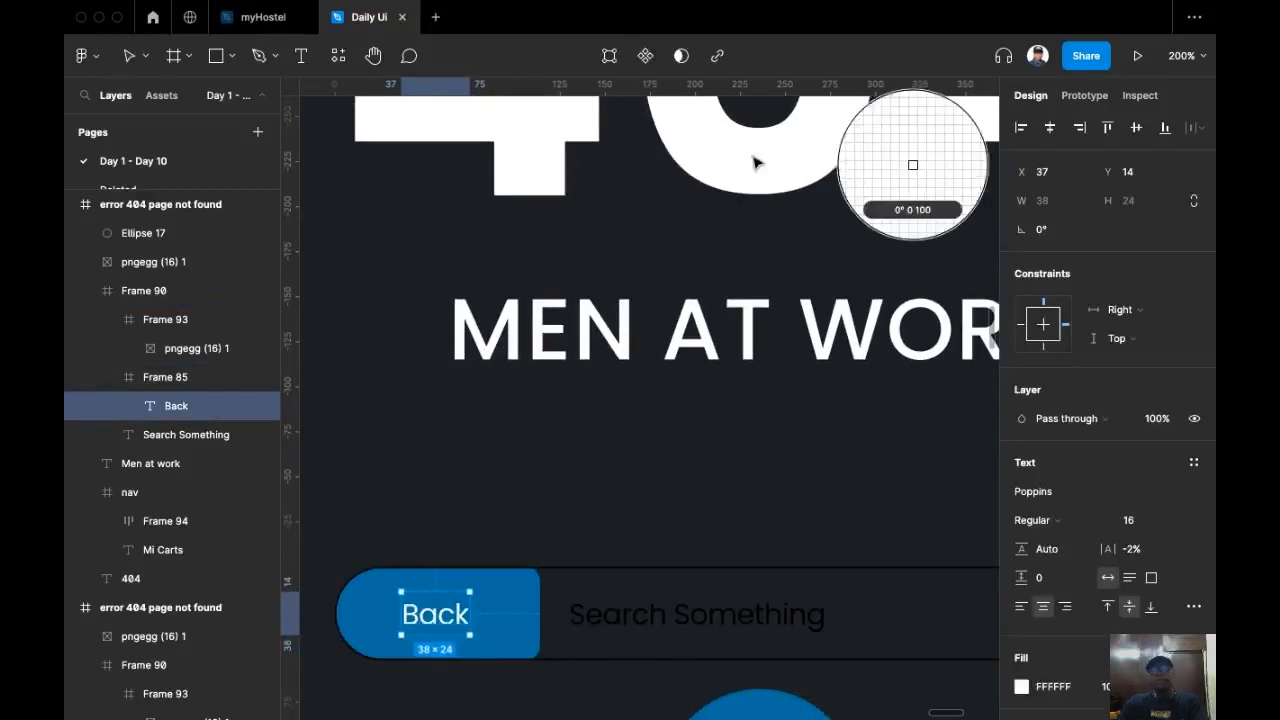
# Step: Colour the Search Something placeholder text white by sampling the MEN AT WORK text
pyautogui.scroll(-3, 643, 547)
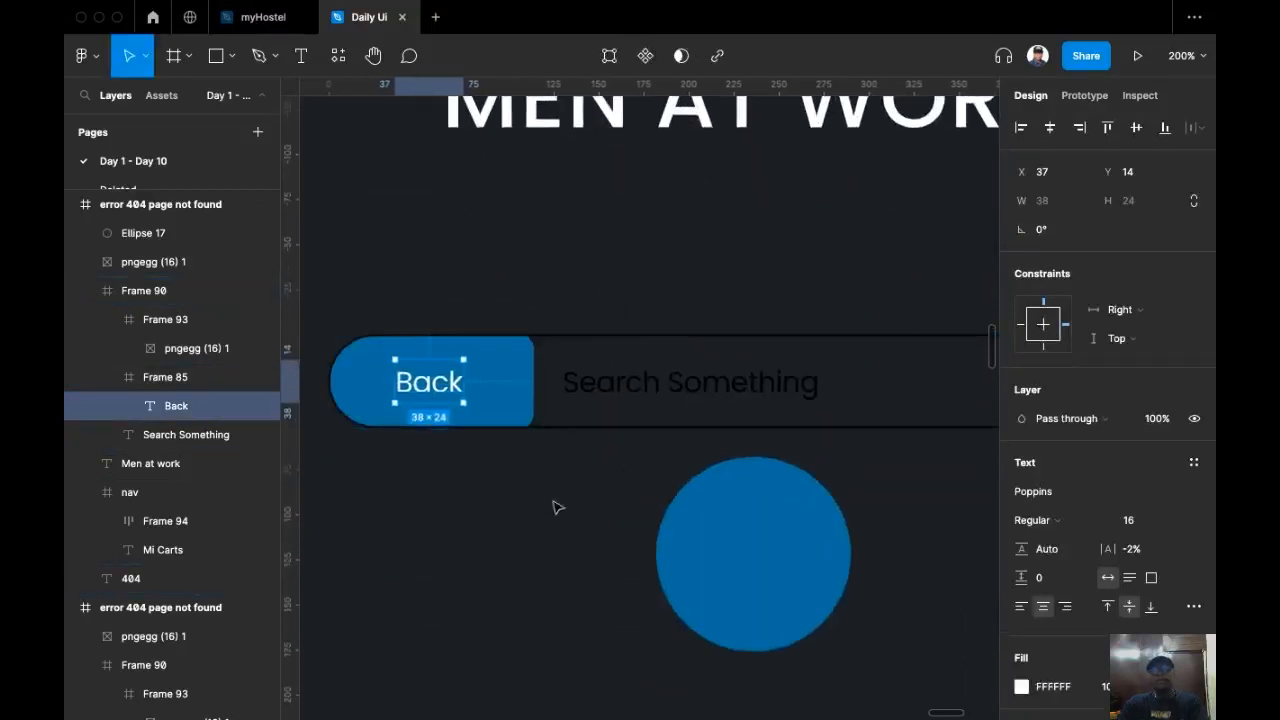
pyautogui.scroll(-3, 445, 500)
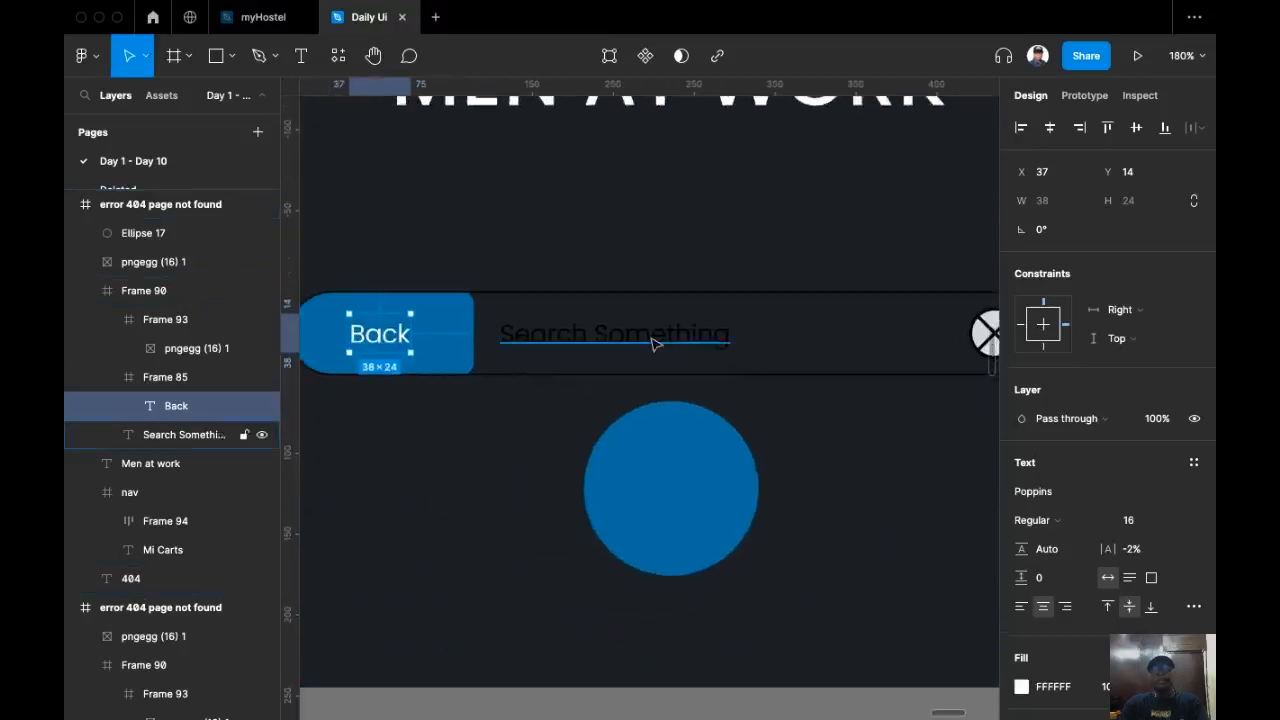
pyautogui.click(655, 343)
pyautogui.scroll(-5, 605, 350)
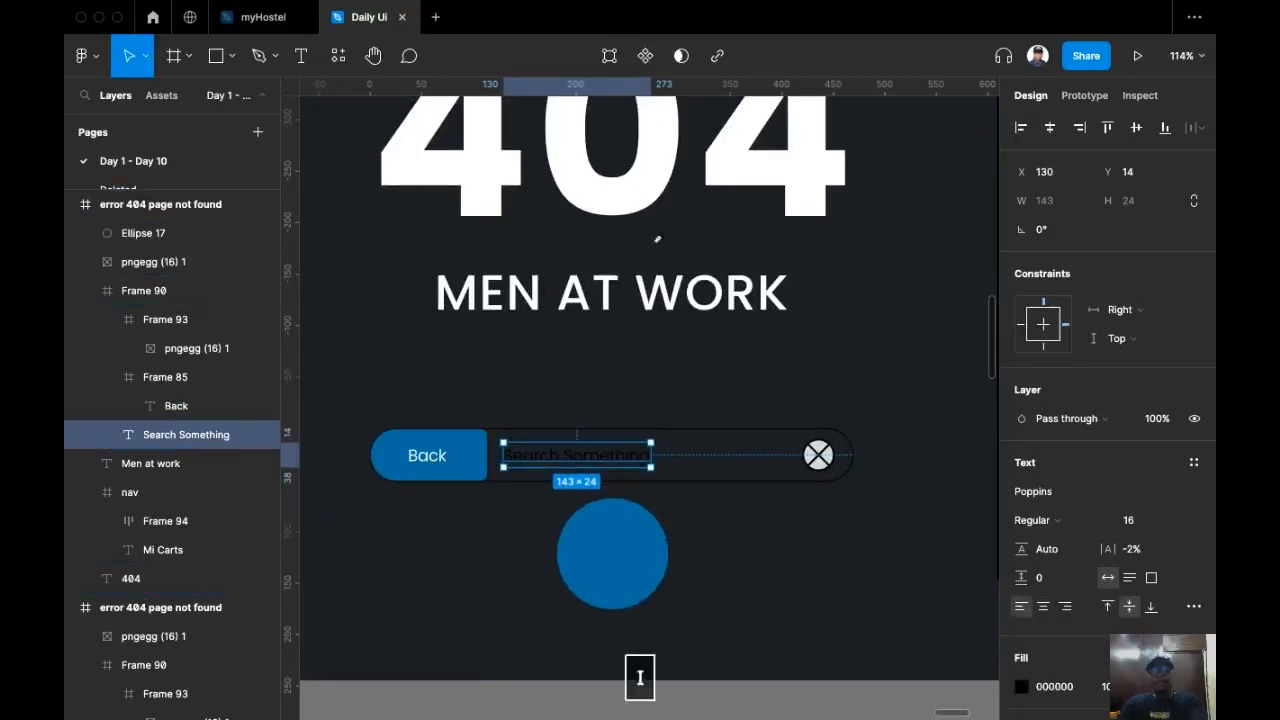
pyautogui.click(677, 325)
# Step: Set the search bar frame's stroke colour to white
pyautogui.click(735, 452)
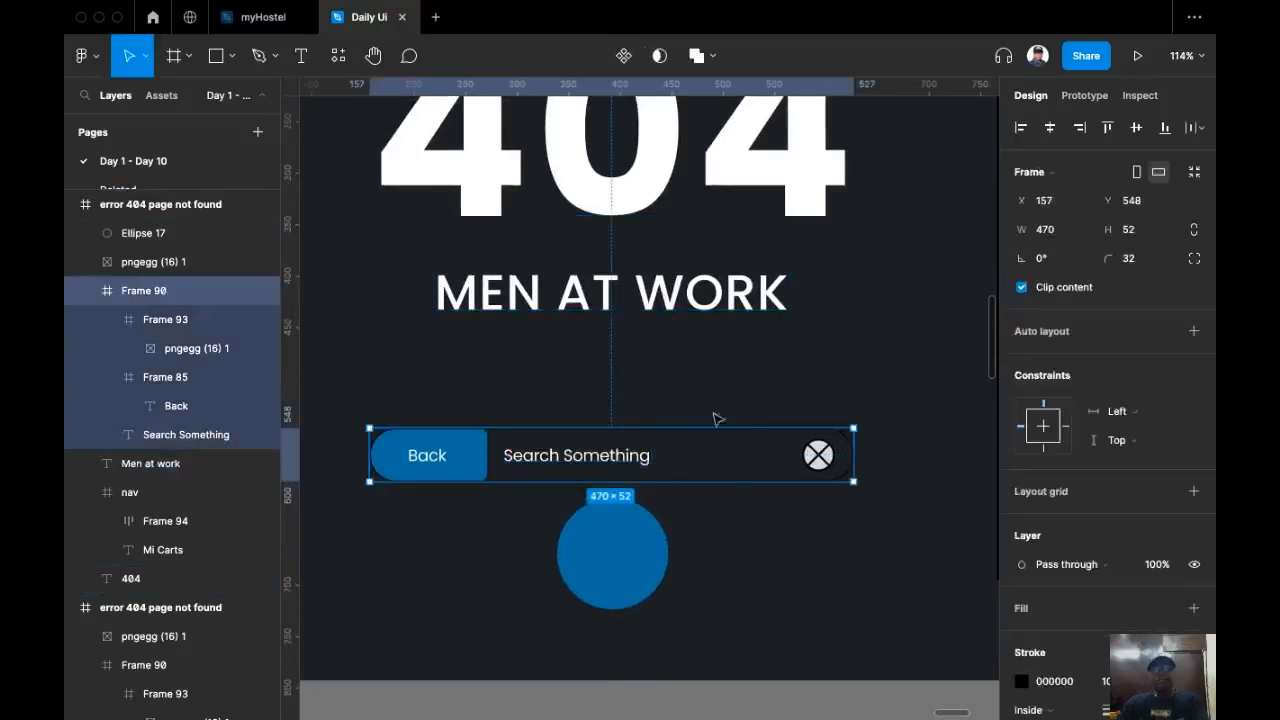
pyautogui.scroll(-1, 1136, 512)
pyautogui.scroll(-3, 1136, 512)
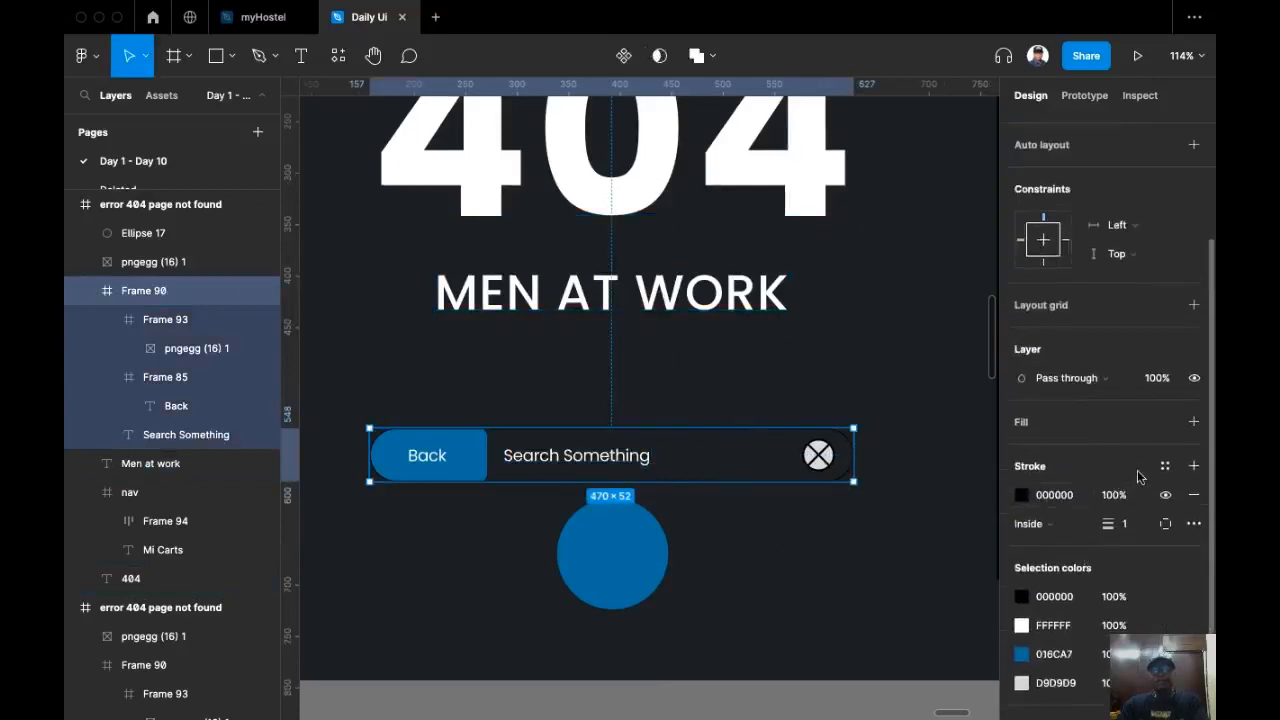
pyautogui.click(1021, 496)
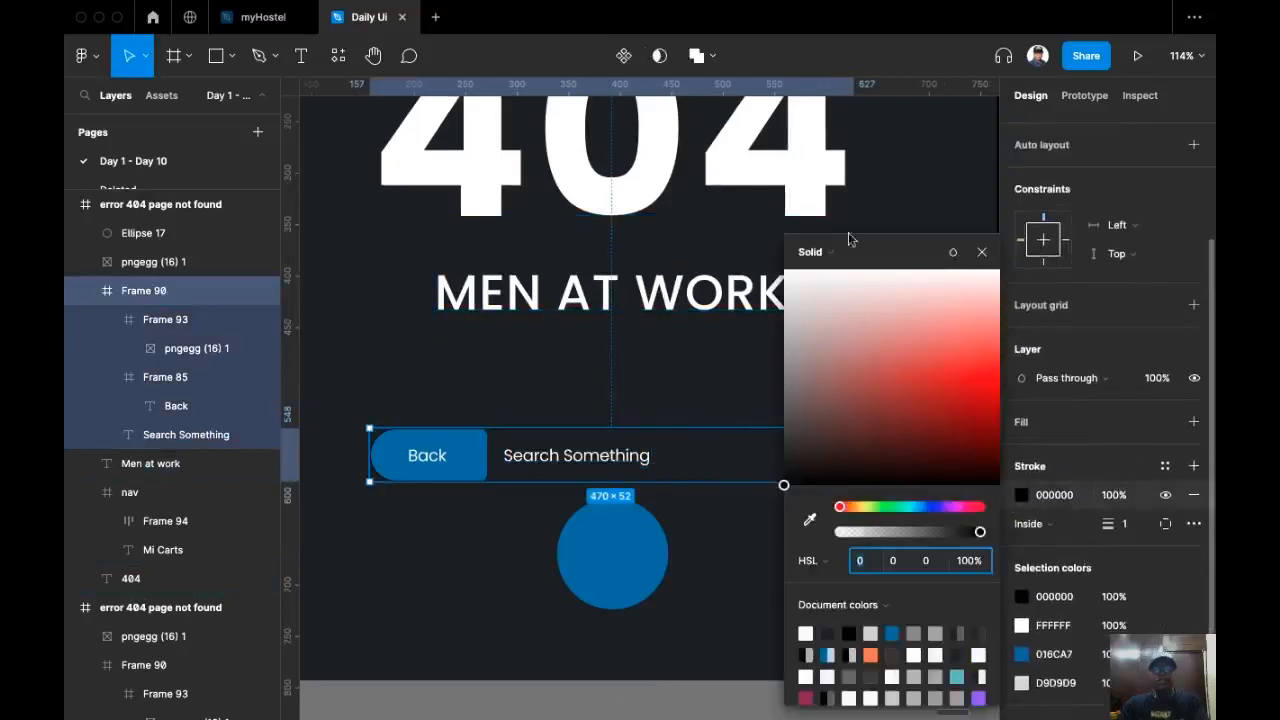
pyautogui.click(700, 322)
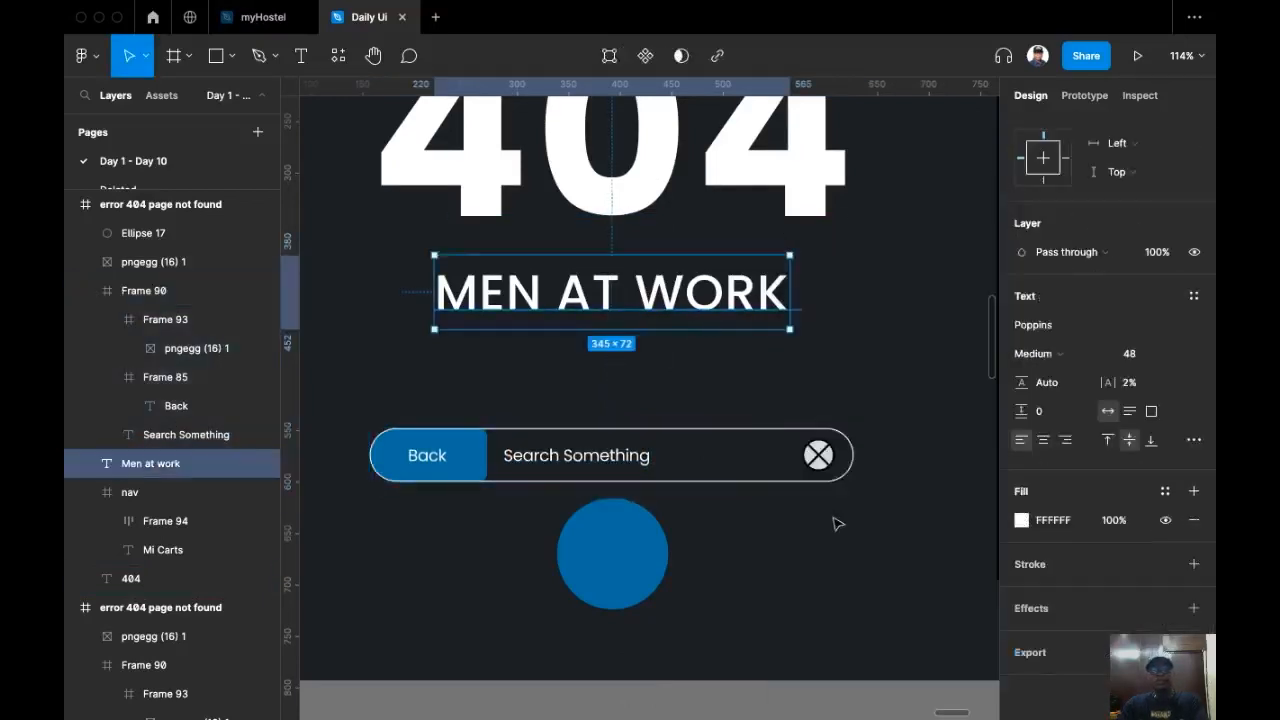
# Step: Delete the blue circle below the search bar
pyautogui.scroll(3, 790, 550)
pyautogui.scroll(-1, 720, 597)
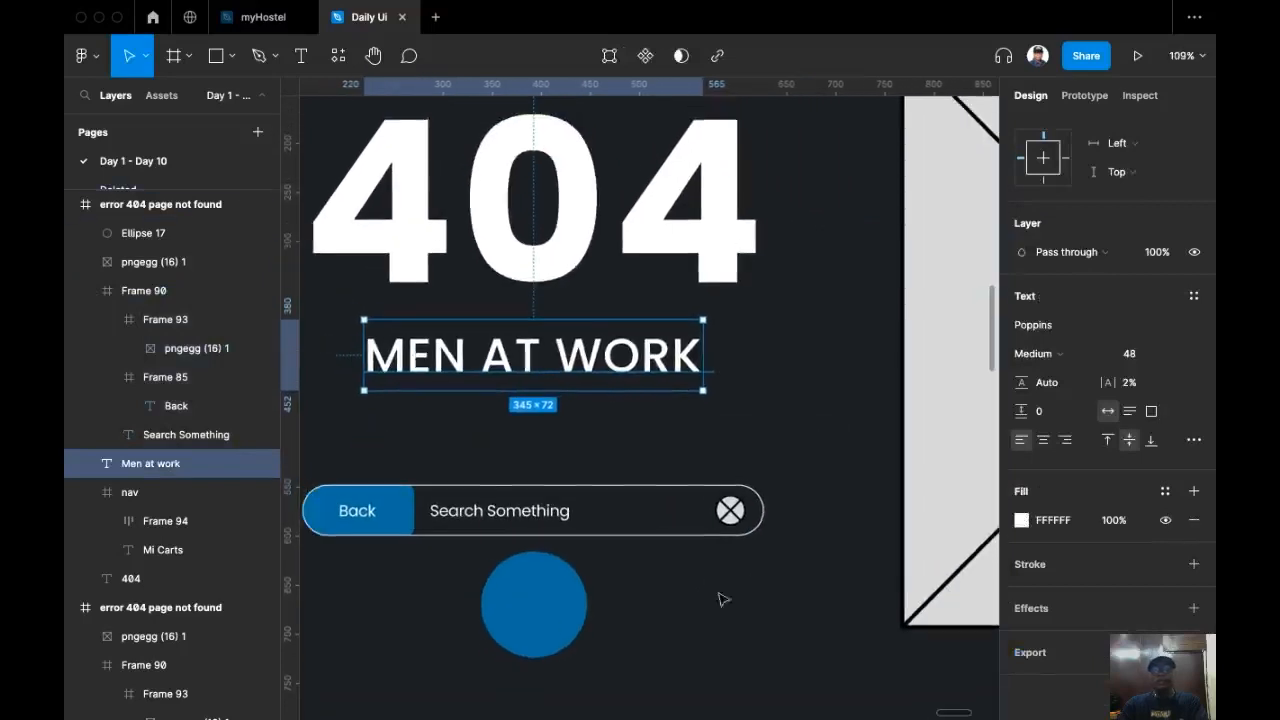
pyautogui.click(546, 622)
pyautogui.press('Delete')
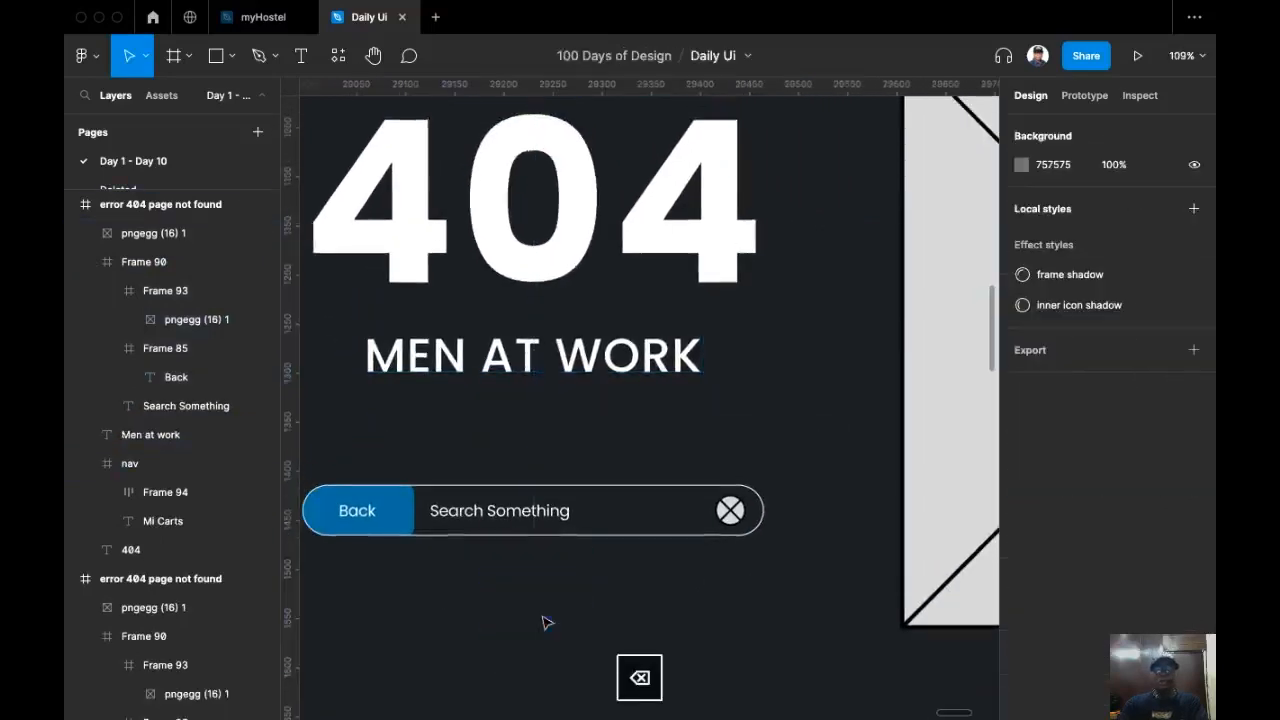
# Step: Place the u:search icon from the assets library into the frame above the search bar
pyautogui.scroll(-2, 703, 486)
pyautogui.scroll(1, 774, 477)
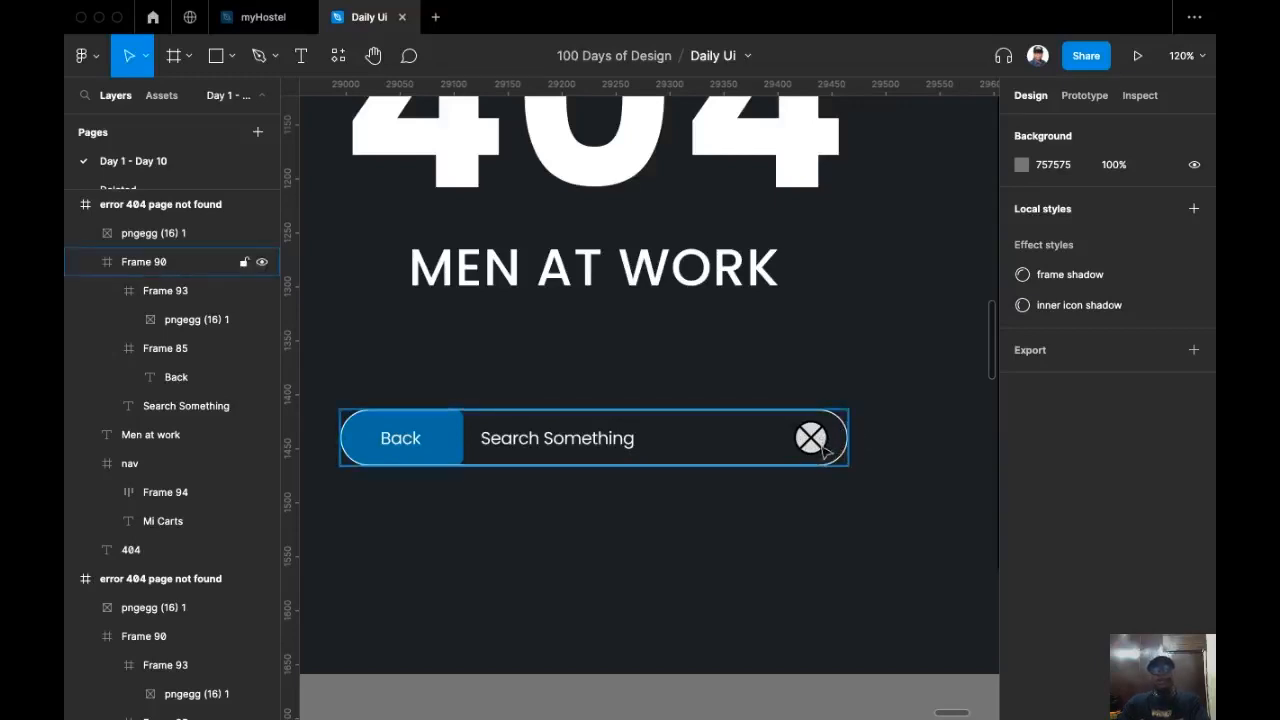
pyautogui.click(857, 443)
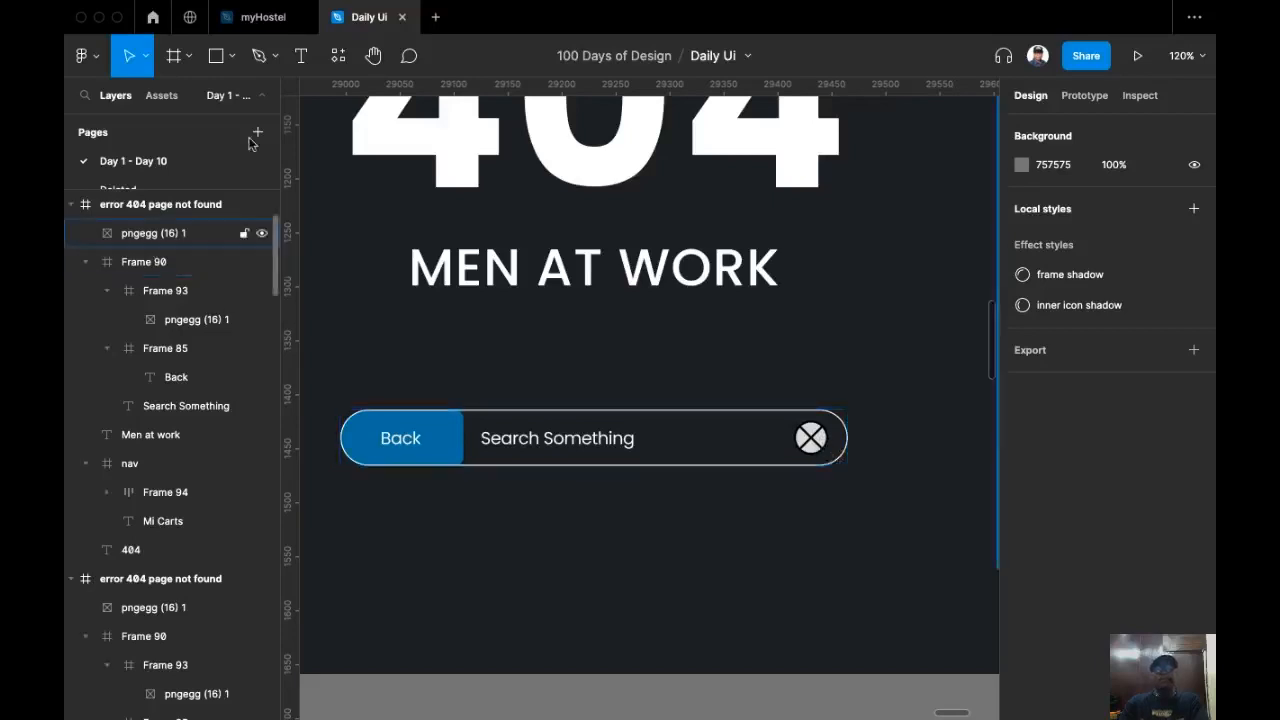
pyautogui.click(162, 96)
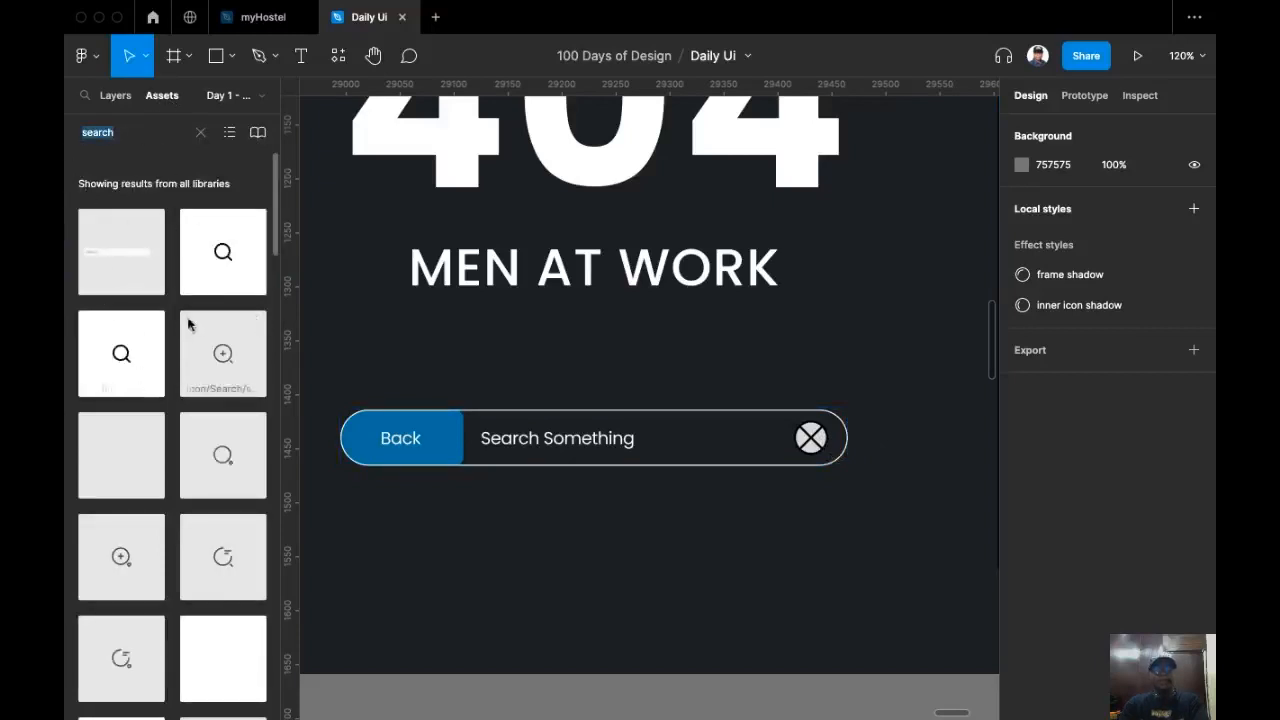
pyautogui.moveTo(222, 258); pyautogui.dragTo(772, 376)
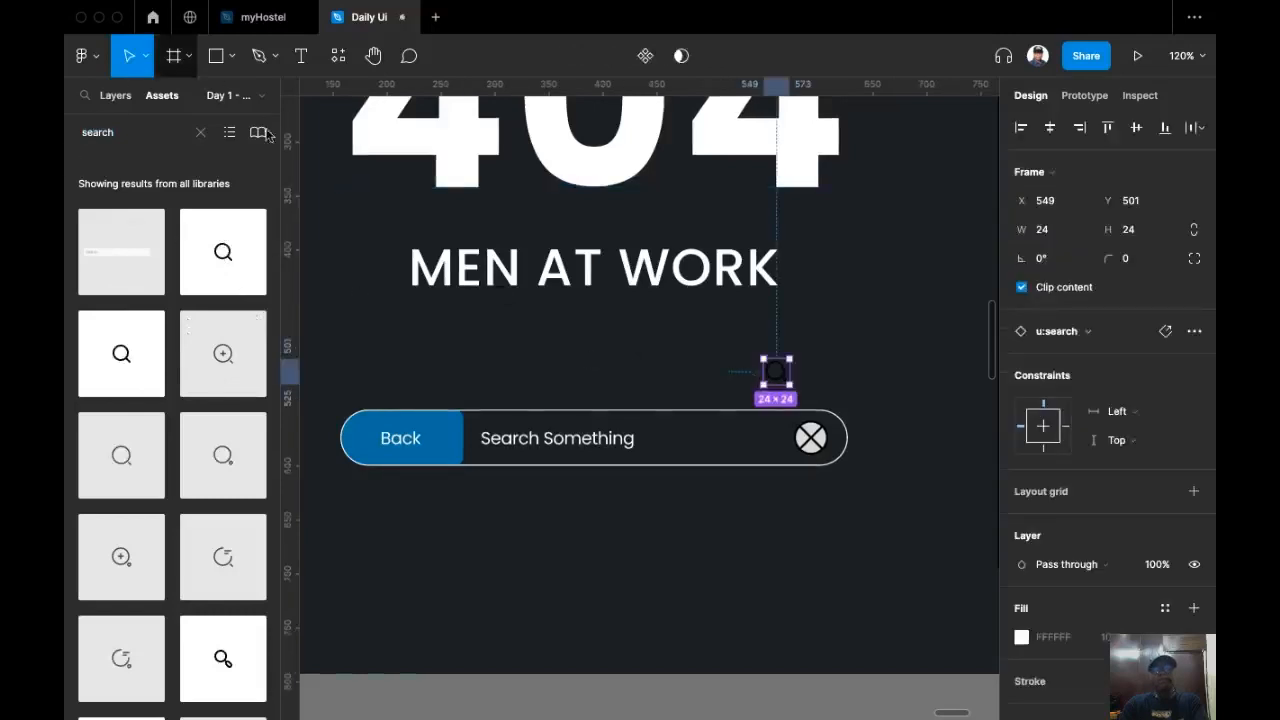
pyautogui.hotkey('alt', '1')
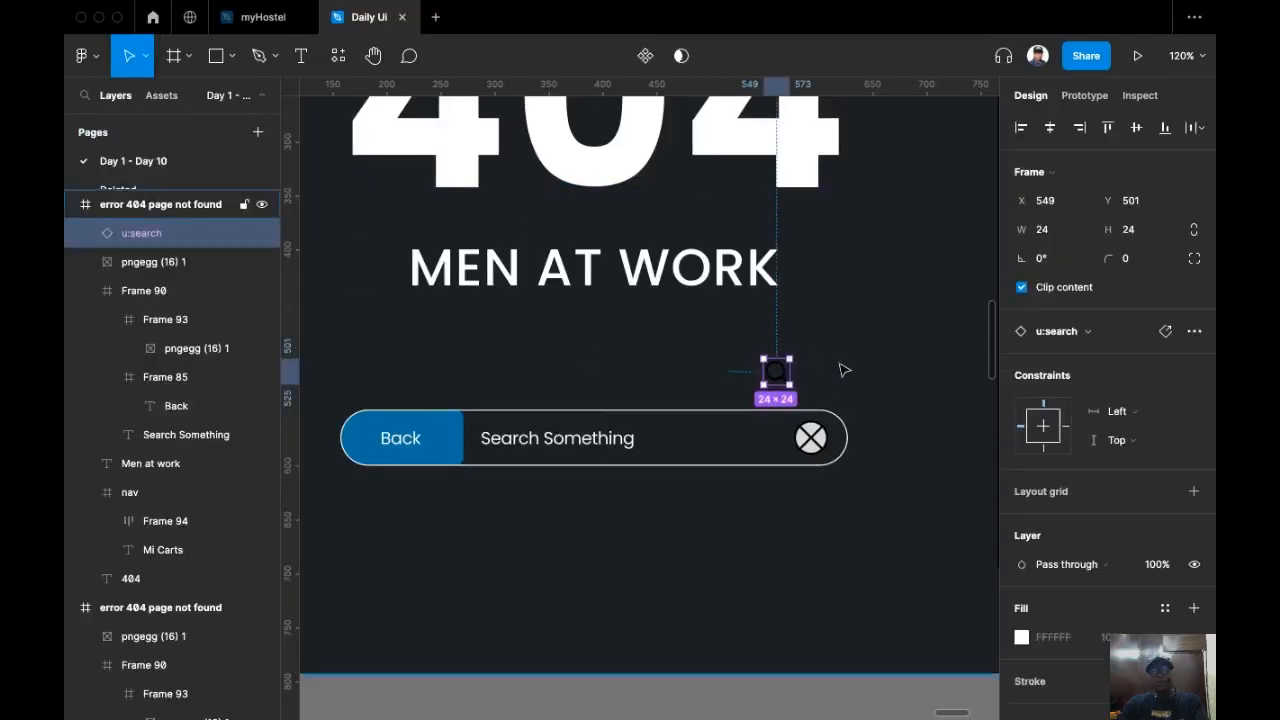
# Step: Replace the old icon inside the search bar with the u:search icon
pyautogui.press('super+x')
pyautogui.click(815, 440)
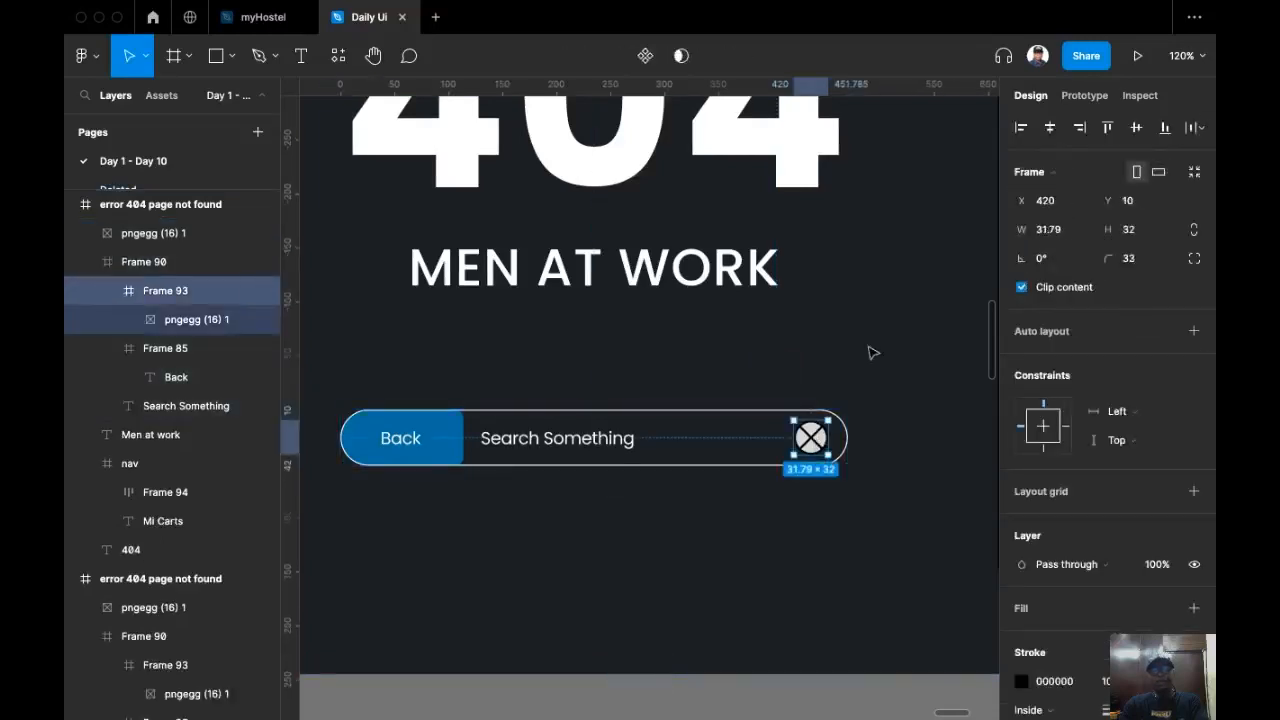
pyautogui.press('super+shift+r')
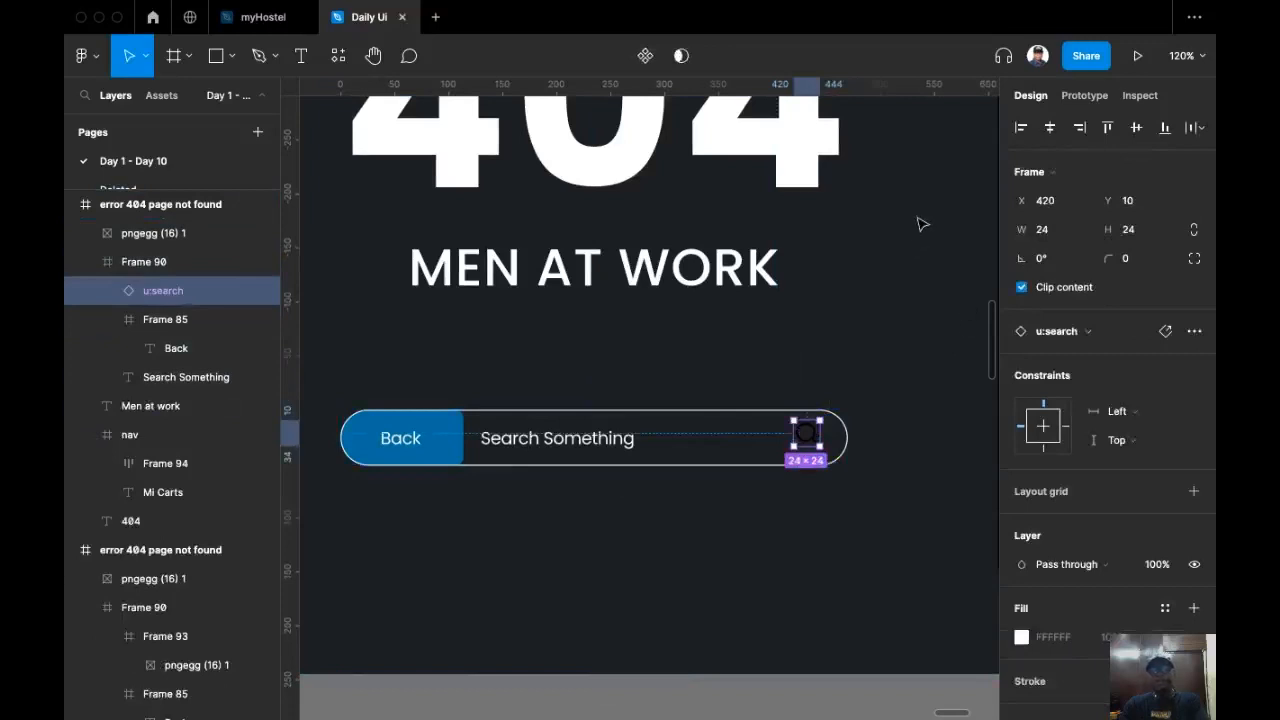
# Step: Resize the search icon to 28 by 28
pyautogui.click(1153, 235)
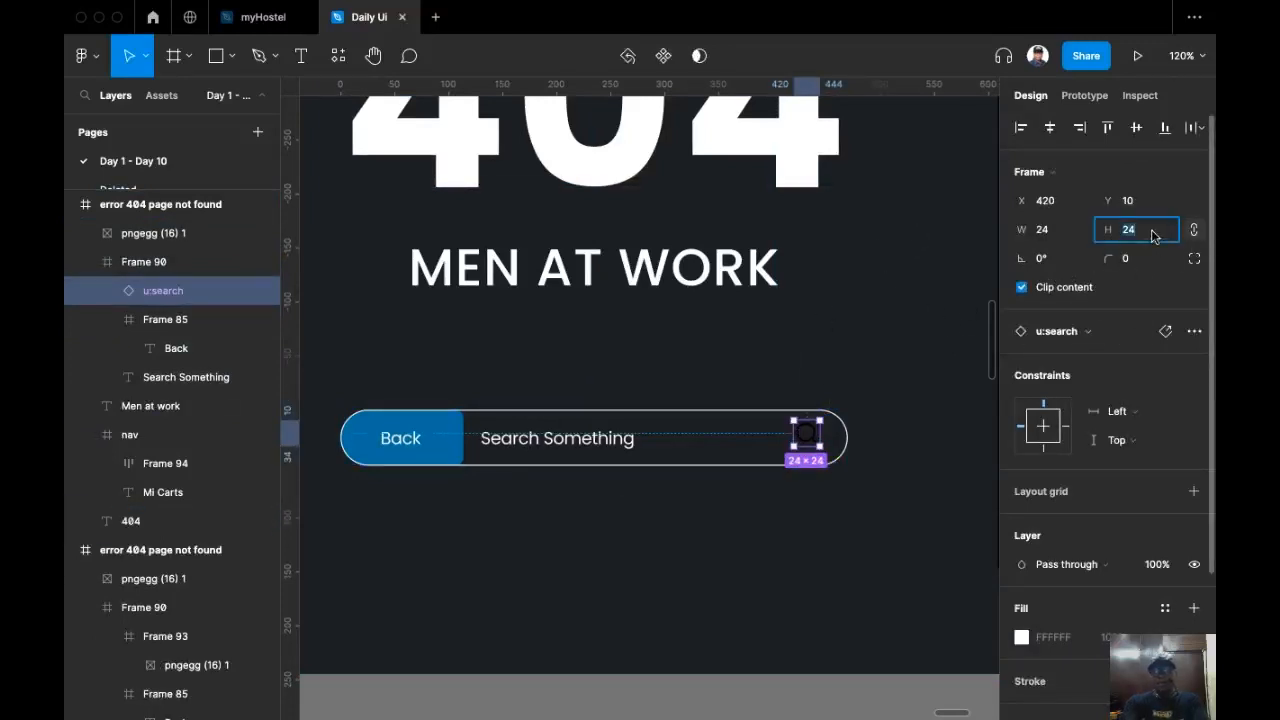
pyautogui.write('28')
pyautogui.press('Return')
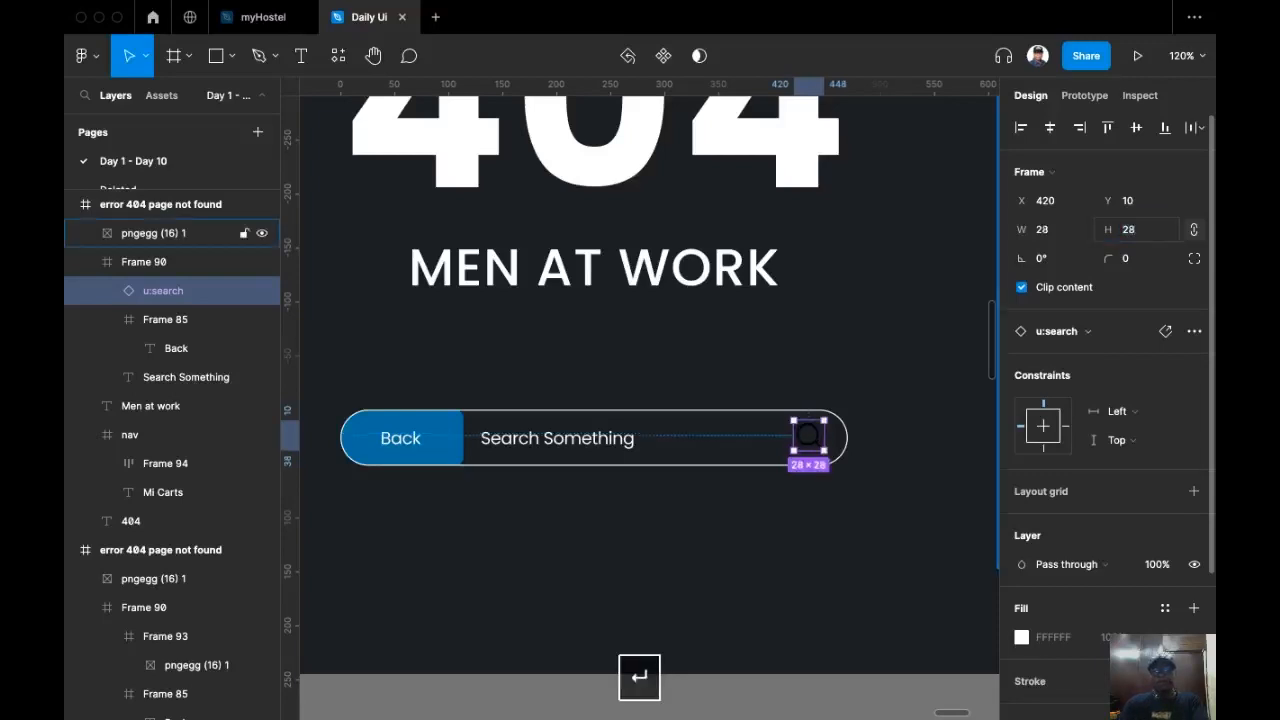
# Step: Change the search icon's selection colour from black to white
pyautogui.scroll(-3, 1128, 521)
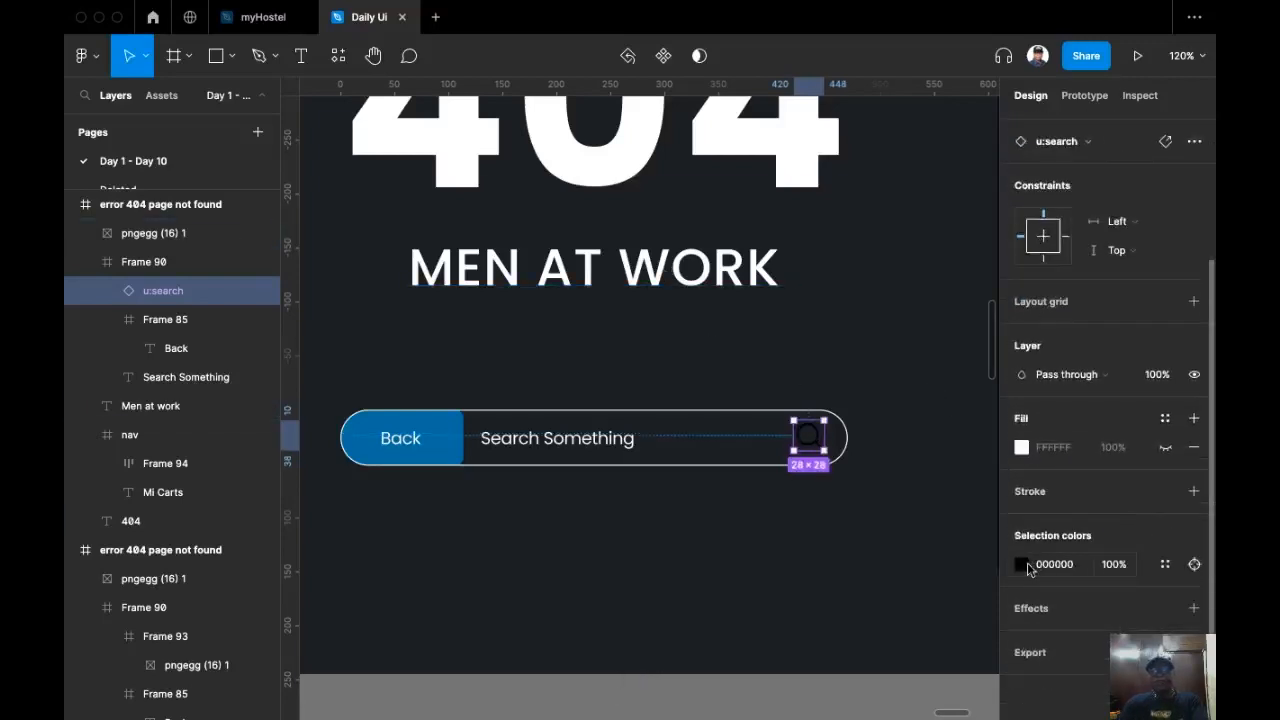
pyautogui.click(1023, 565)
pyautogui.moveTo(874, 282); pyautogui.dragTo(872, 258)
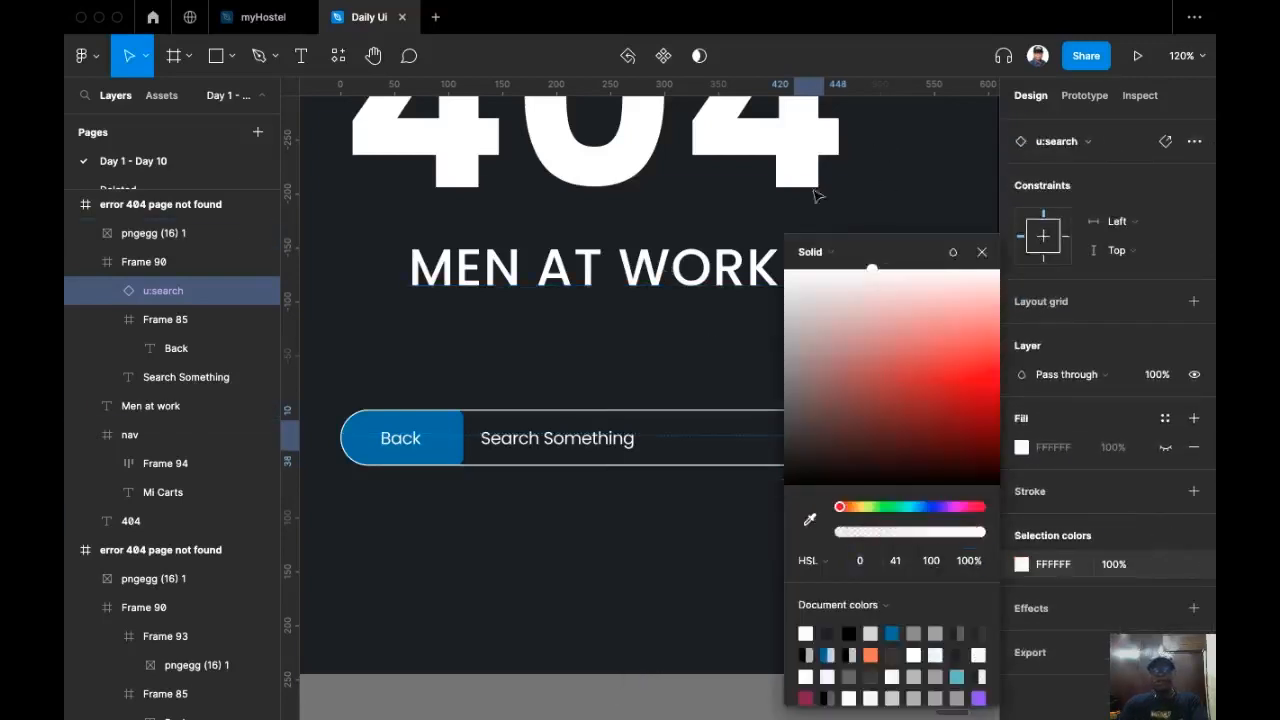
pyautogui.click(709, 369)
# Step: Align the search icon to the right edge and vertical centre of the search bar
pyautogui.doubleClick(822, 447)
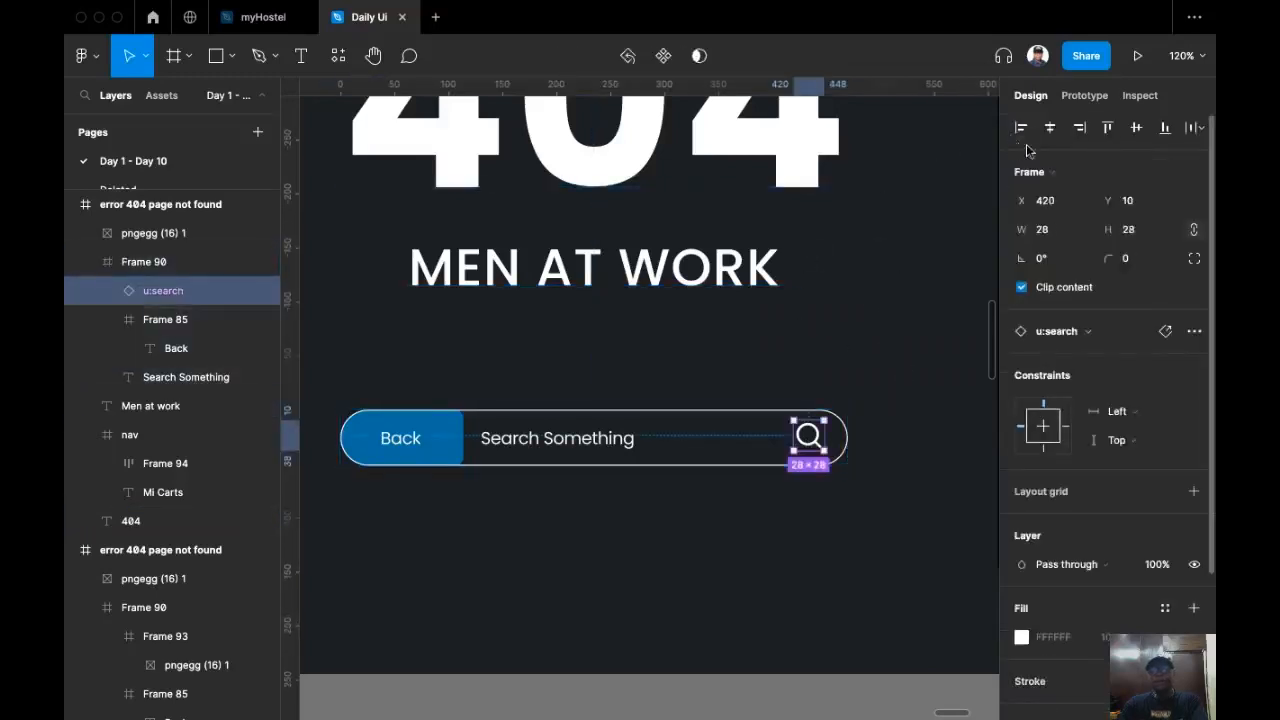
pyautogui.click(1083, 128)
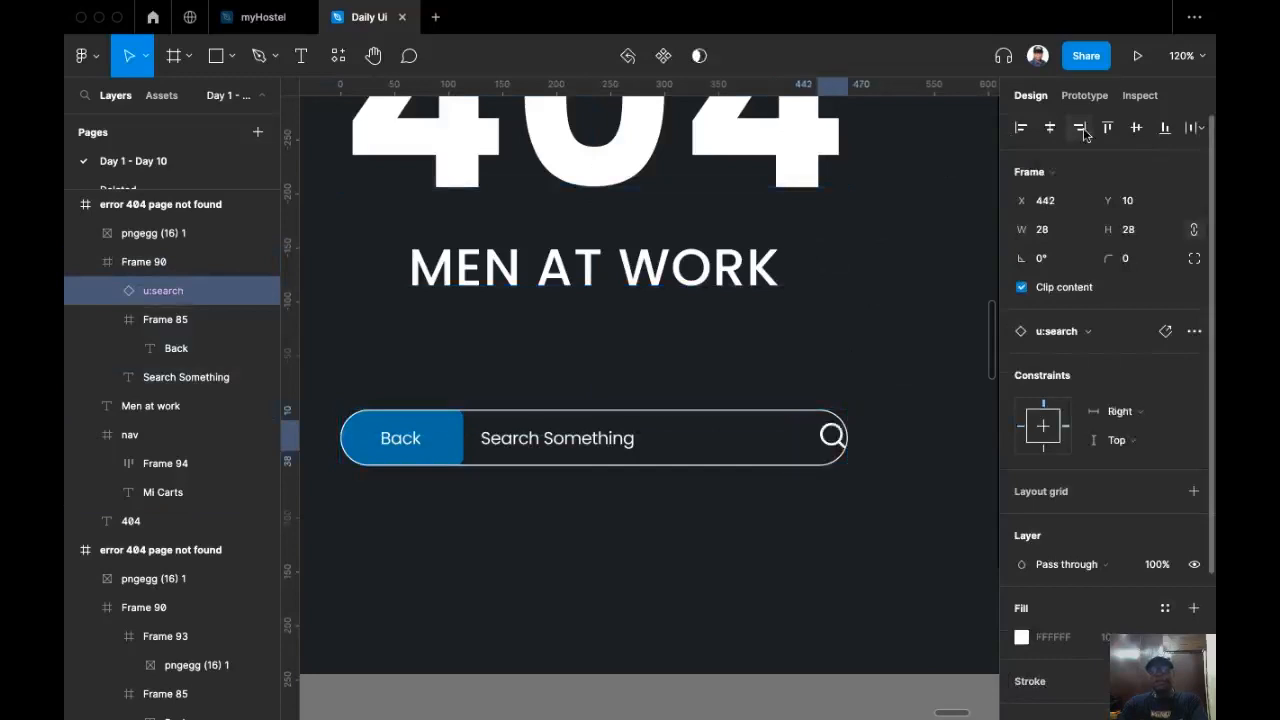
pyautogui.click(1138, 128)
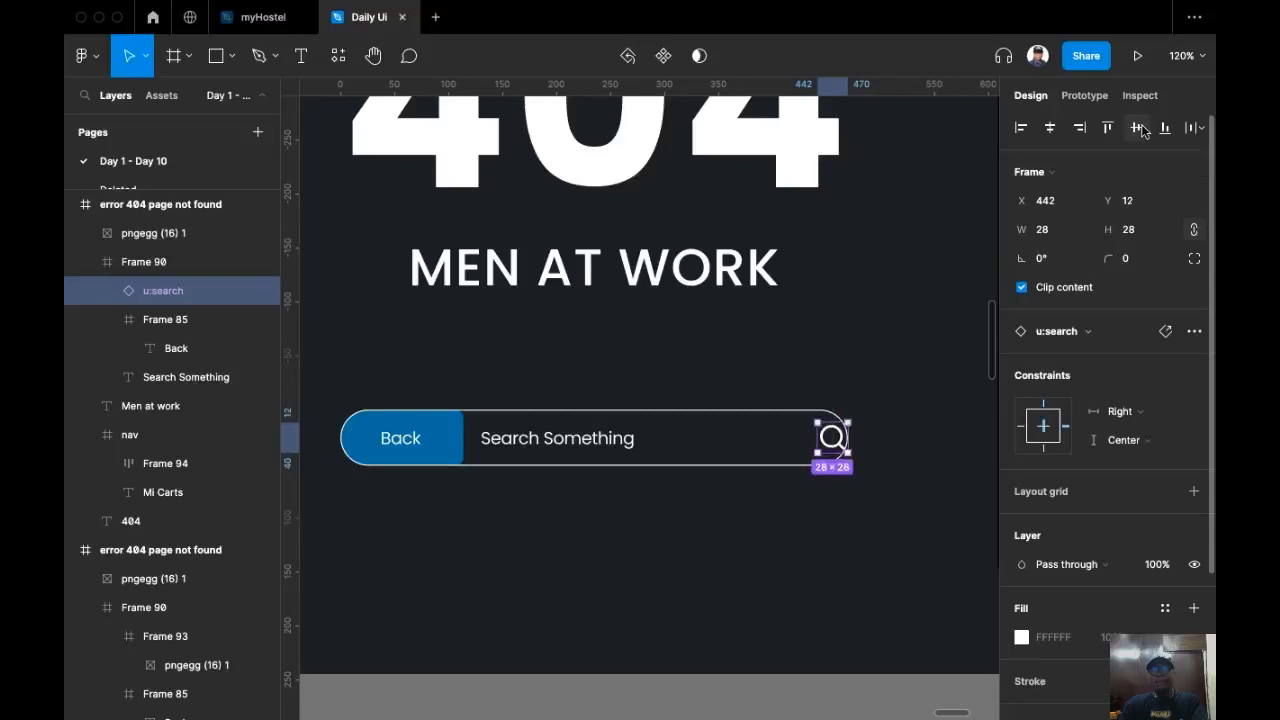
# Step: Shift the search icon 16 px left by setting its X to 442-16
pyautogui.click(1075, 205)
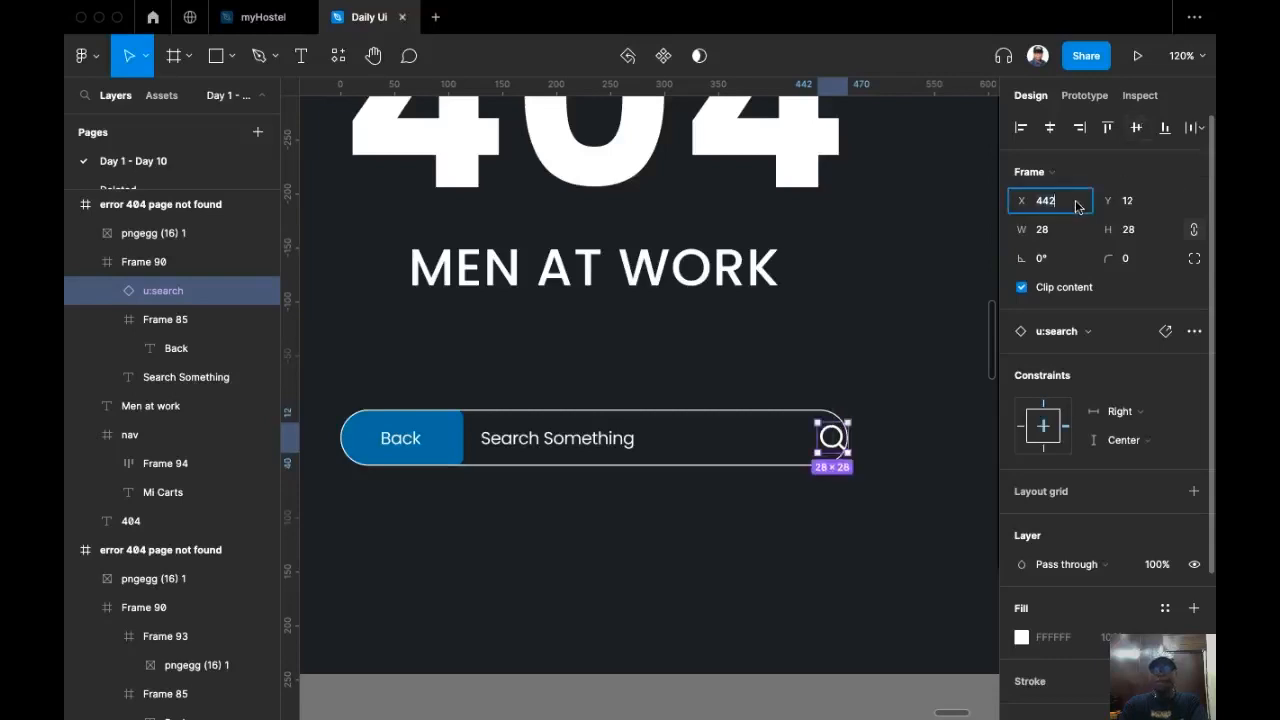
pyautogui.write('-16')
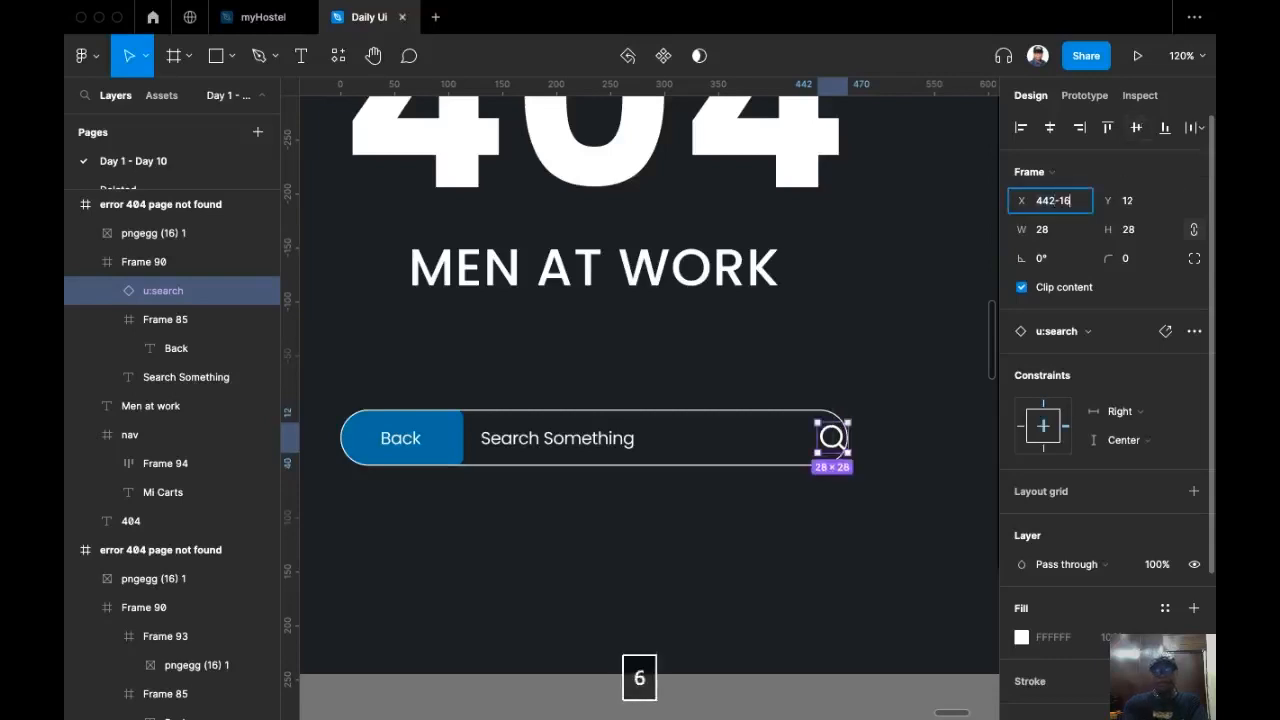
pyautogui.press('Return')
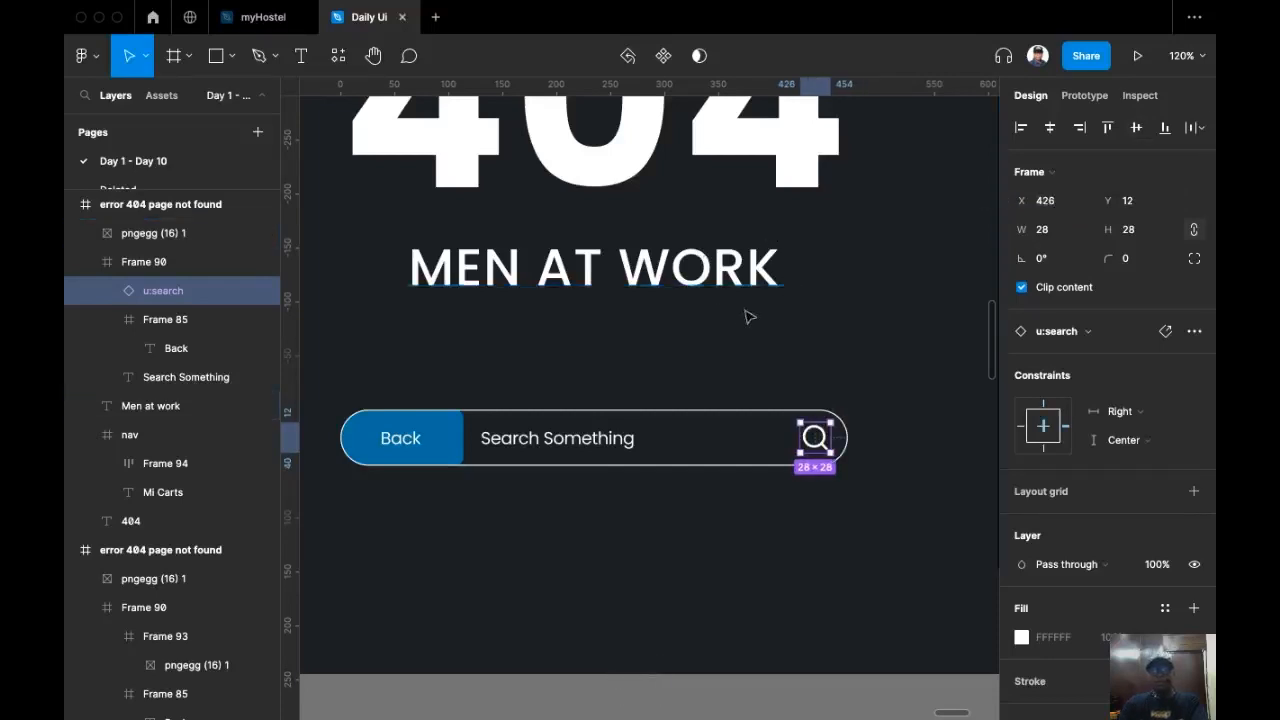
# Step: Zoom in to inspect the Back button and Search Something text inside the search bar, then return to the full page
pyautogui.click(823, 349)
pyautogui.doubleClick(555, 449)
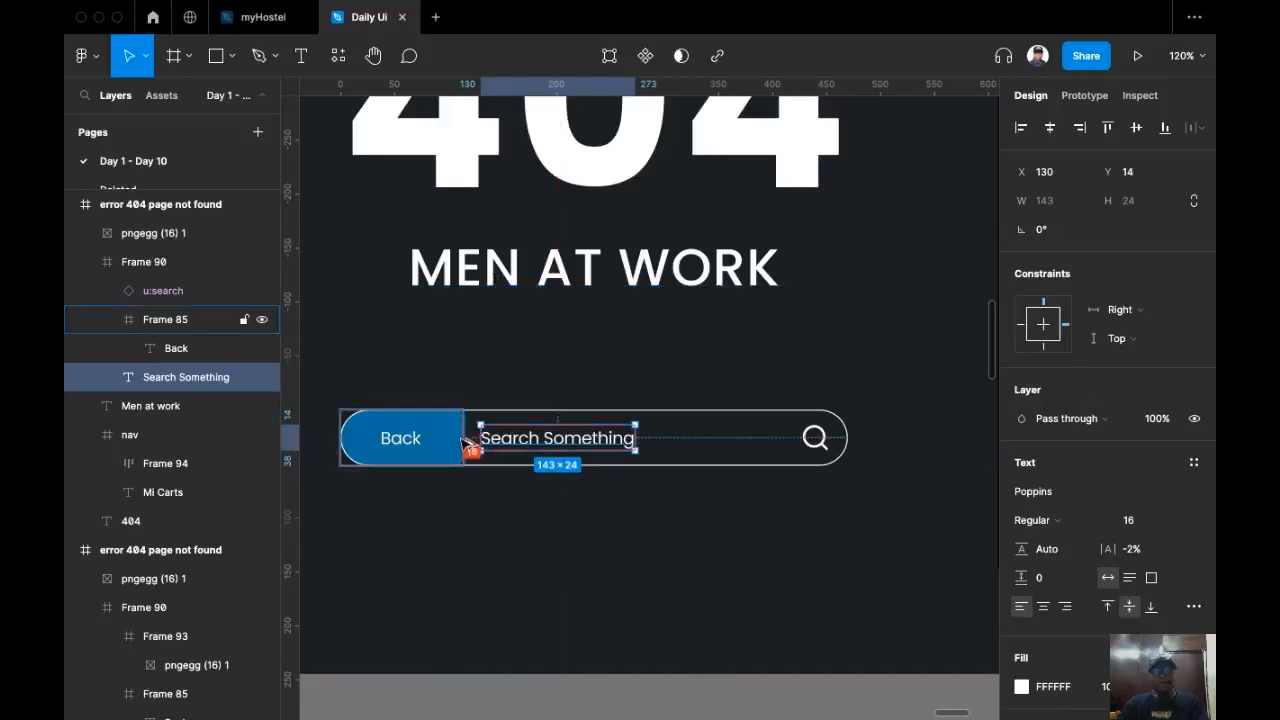
pyautogui.scroll(8, 466, 452)
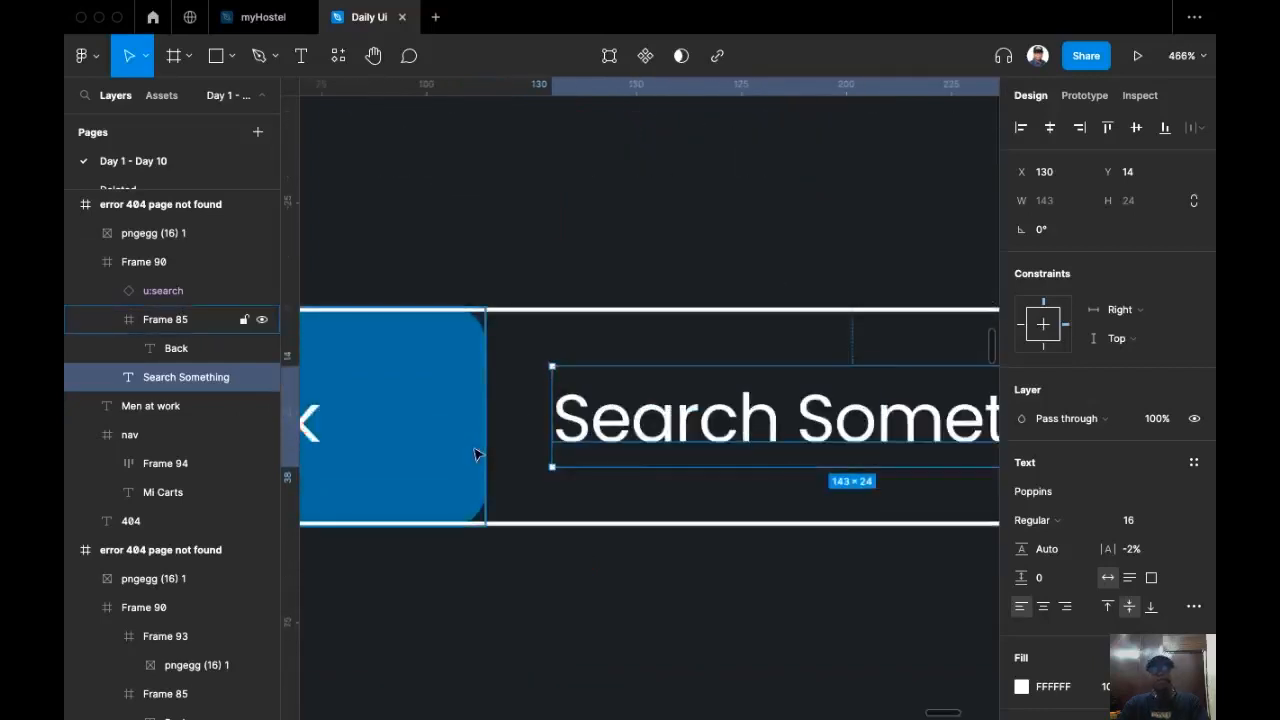
pyautogui.press('Escape')
pyautogui.scroll(-3, 488, 443)
pyautogui.scroll(1, 488, 443)
pyautogui.scroll(-9, 600, 490)
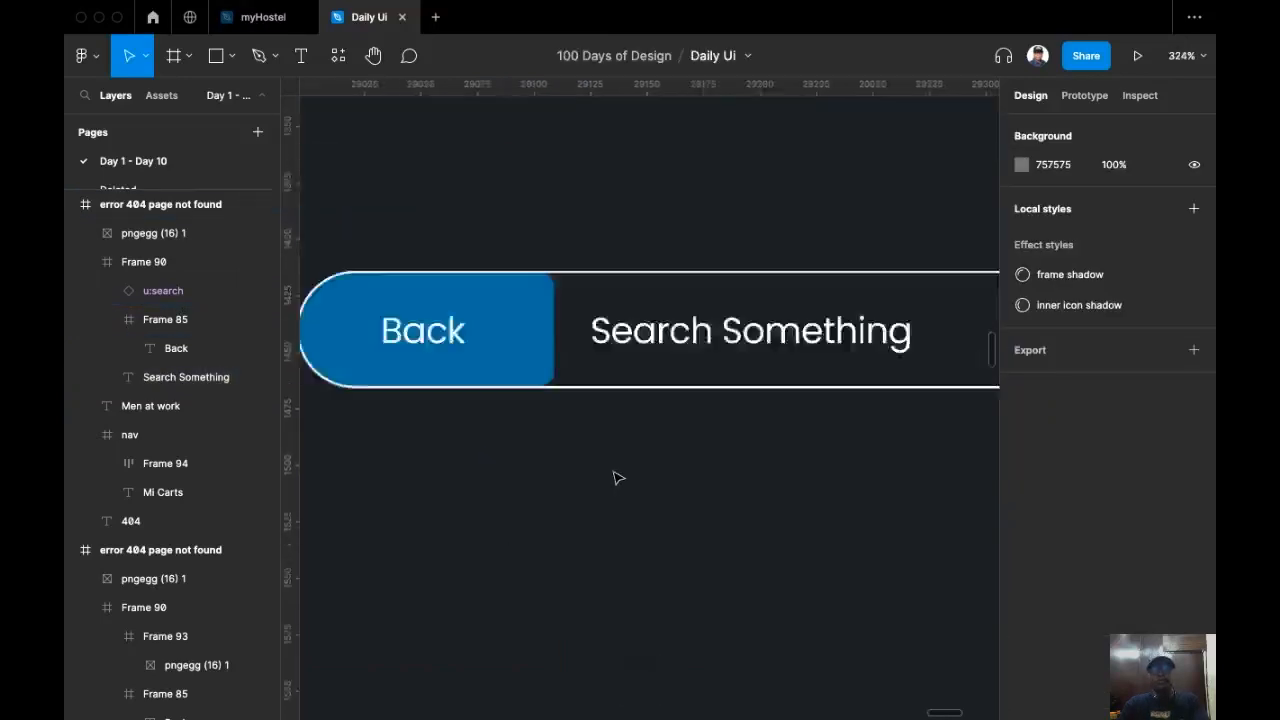
pyautogui.scroll(2, 549, 457)
pyautogui.scroll(-5, 675, 400)
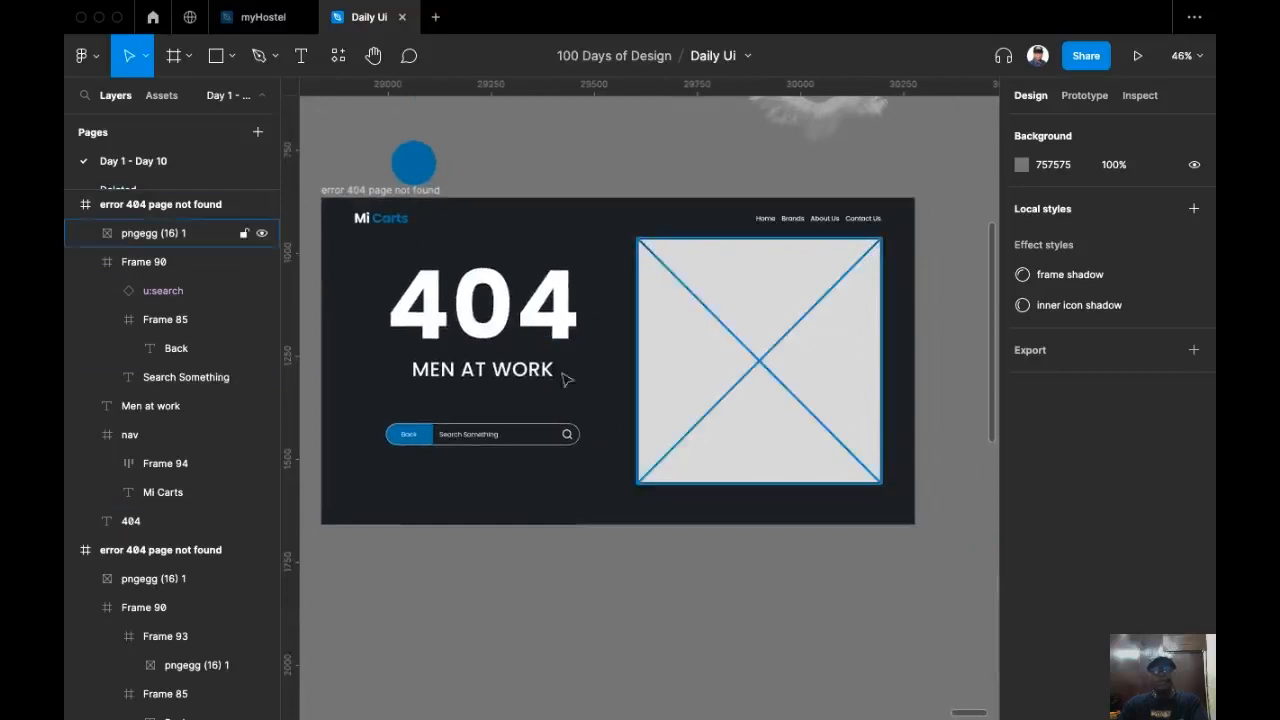
pyautogui.scroll(2, 660, 345)
pyautogui.hscroll(1, 660, 345)
pyautogui.hscroll(2, 703, 375)
pyautogui.scroll(1, 749, 420)
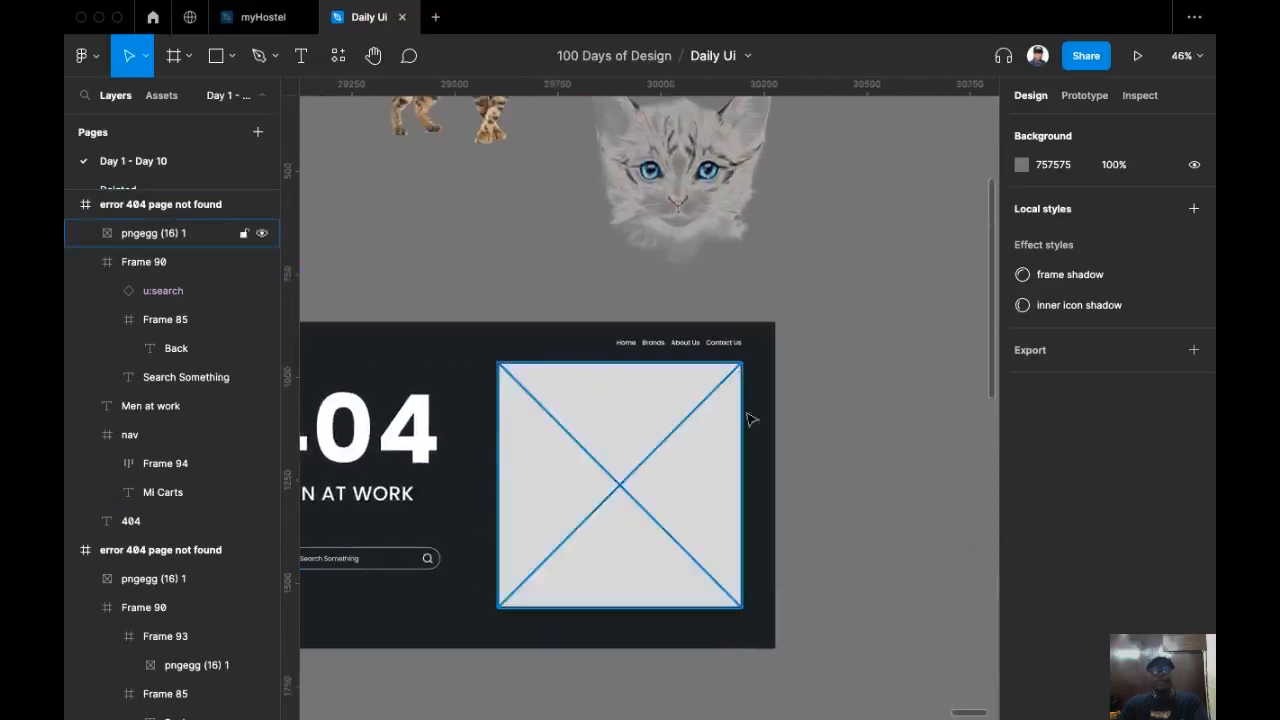
# Step: Replace the grey image placeholder on the 404 page with a copy of the kitten face image
pyautogui.click(577, 463)
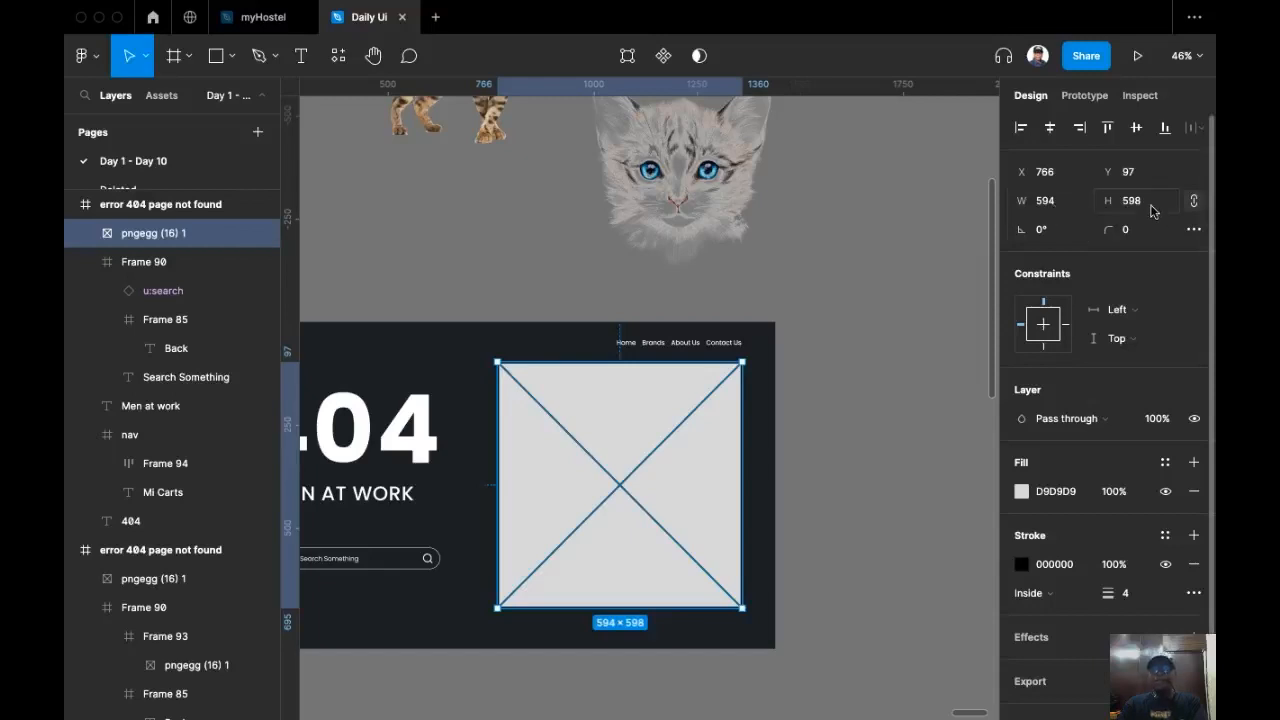
pyautogui.scroll(3, 716, 214)
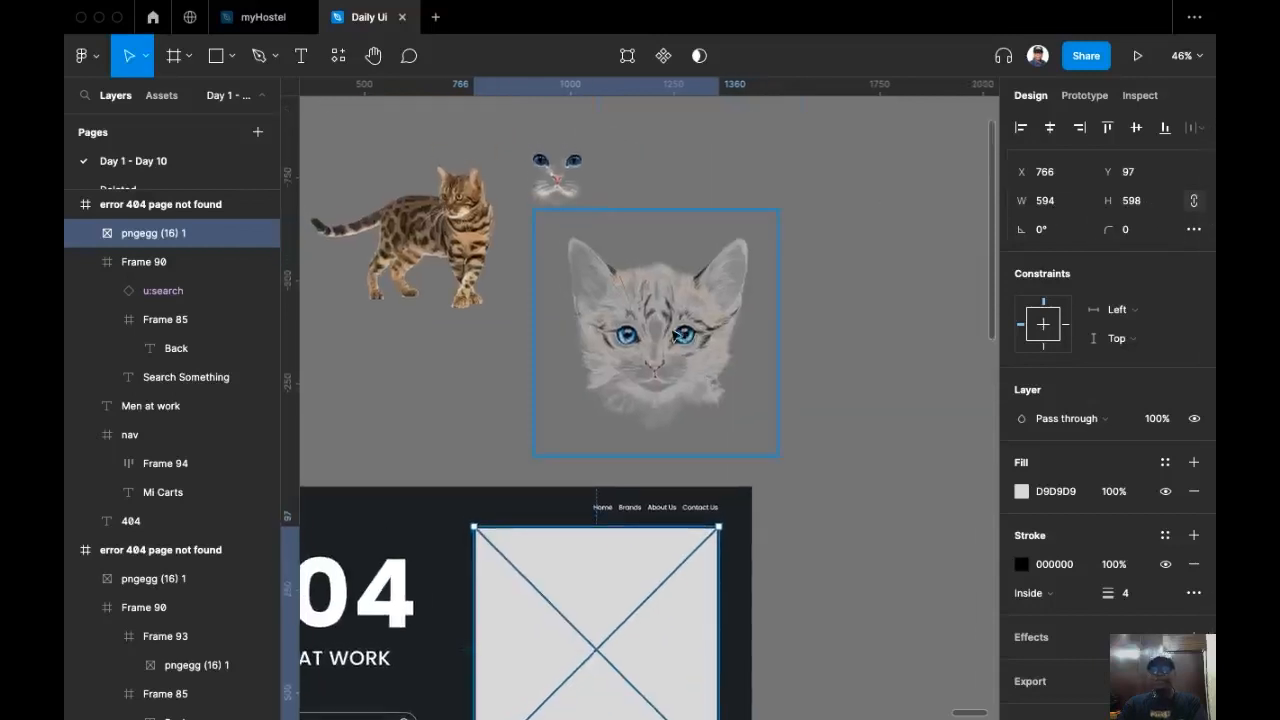
pyautogui.scroll(-2, 700, 300)
pyautogui.click(738, 258)
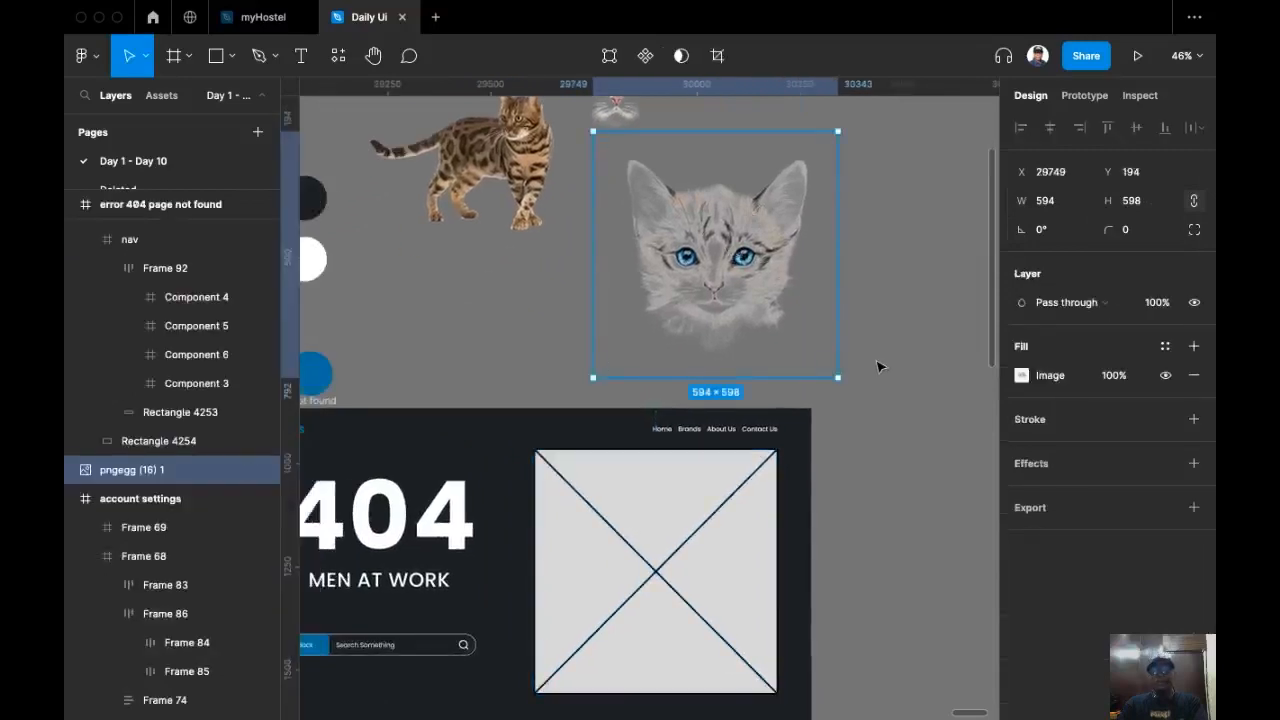
pyautogui.press('super+c')
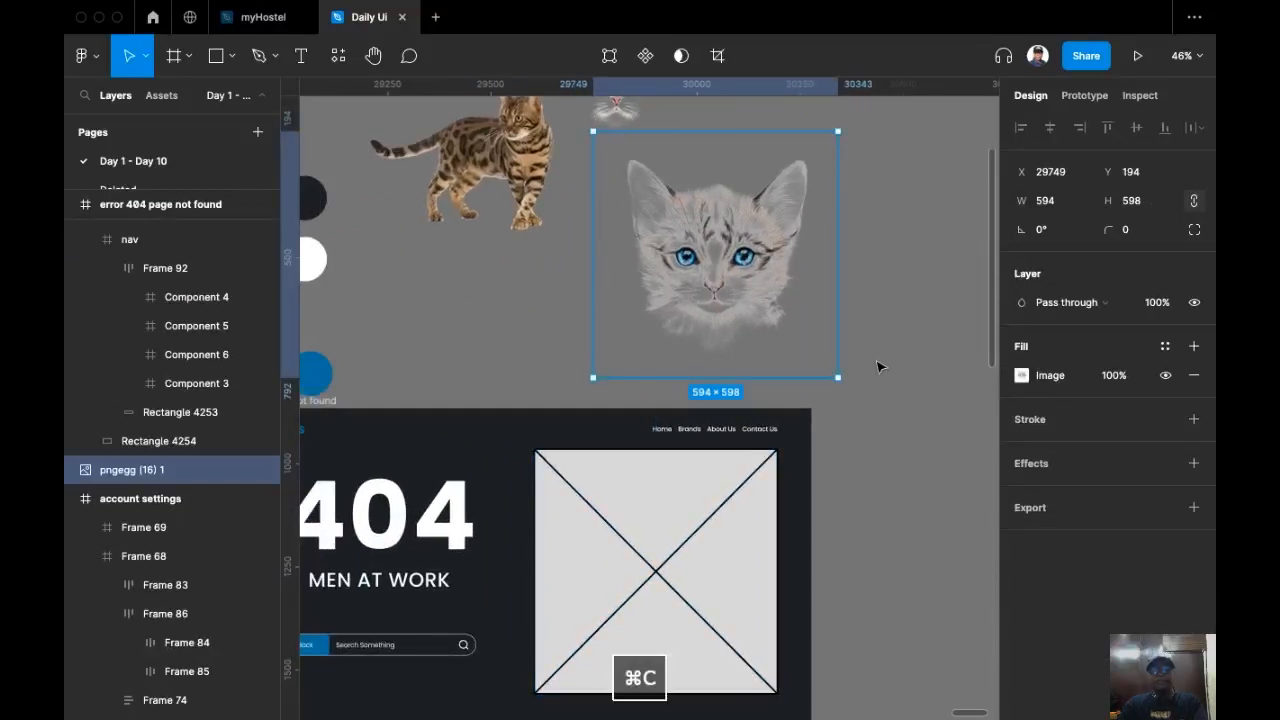
pyautogui.scroll(-3, 862, 324)
pyautogui.click(723, 414)
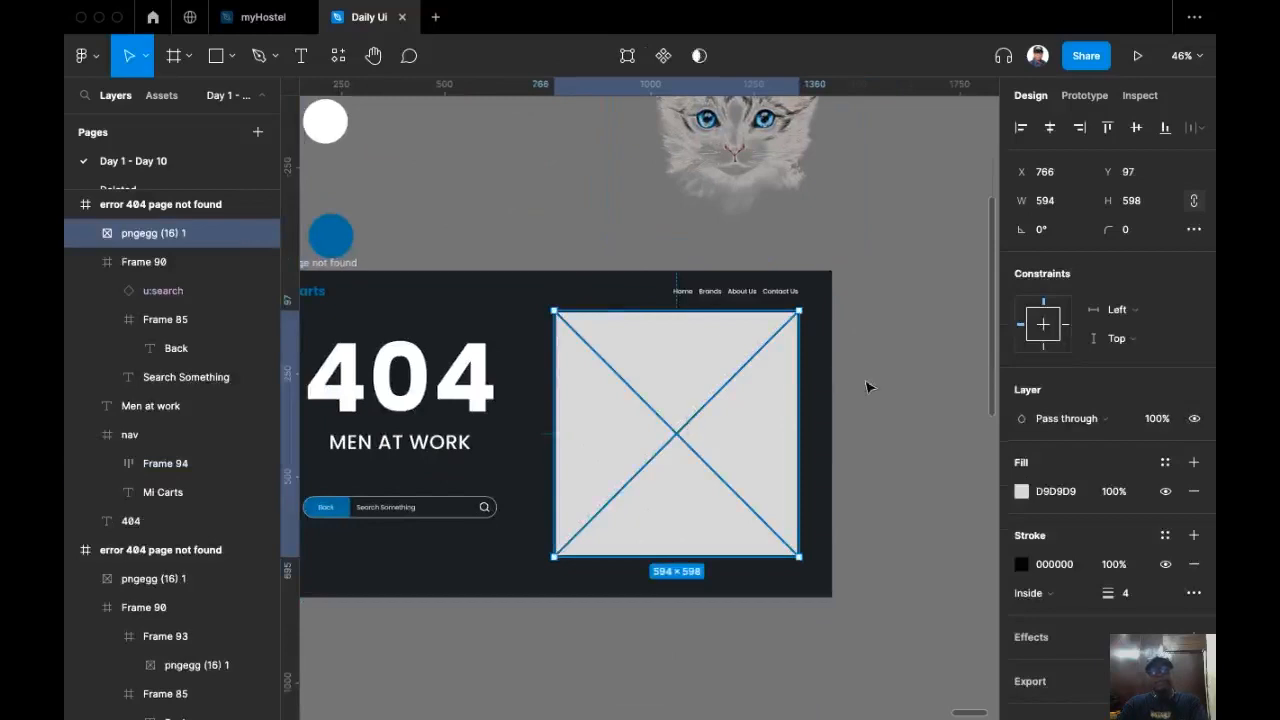
pyautogui.press('super+shift+r')
pyautogui.moveTo(868, 387); pyautogui.dragTo(928, 342)
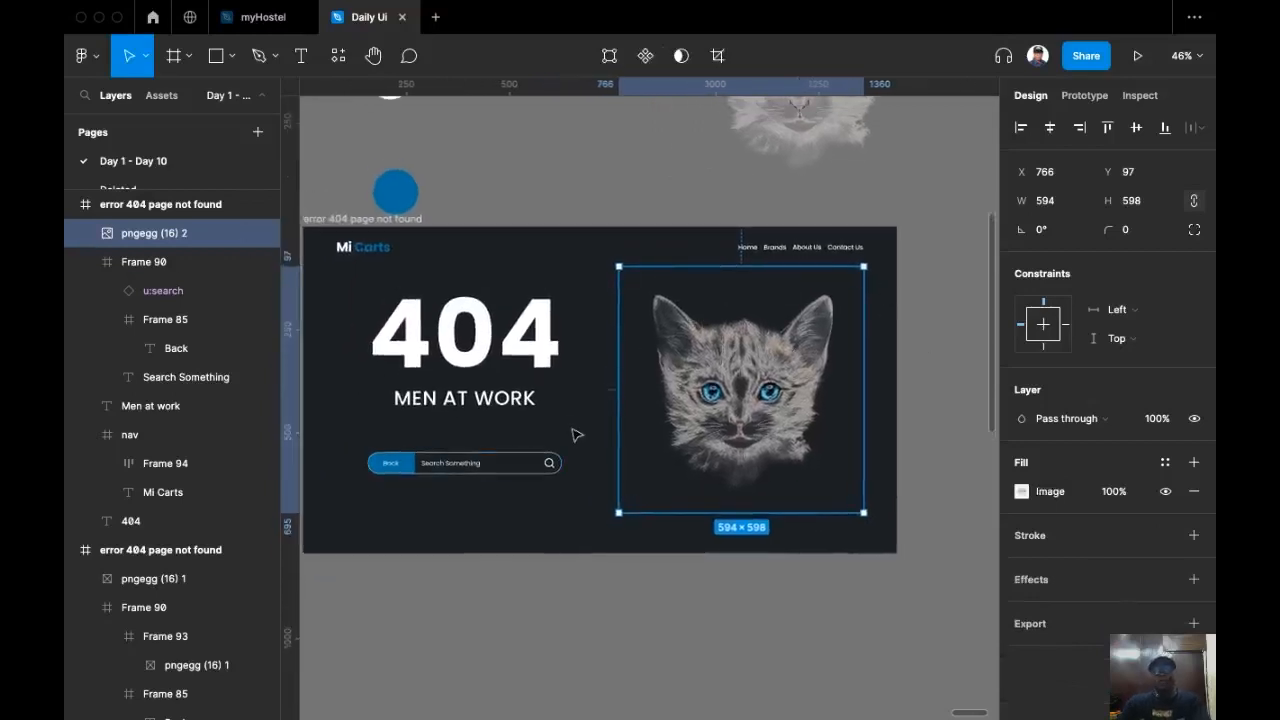
# Step: Set the kitten image's layer blend mode to Soft light
pyautogui.moveTo(576, 434); pyautogui.dragTo(604, 498)
pyautogui.click(606, 498)
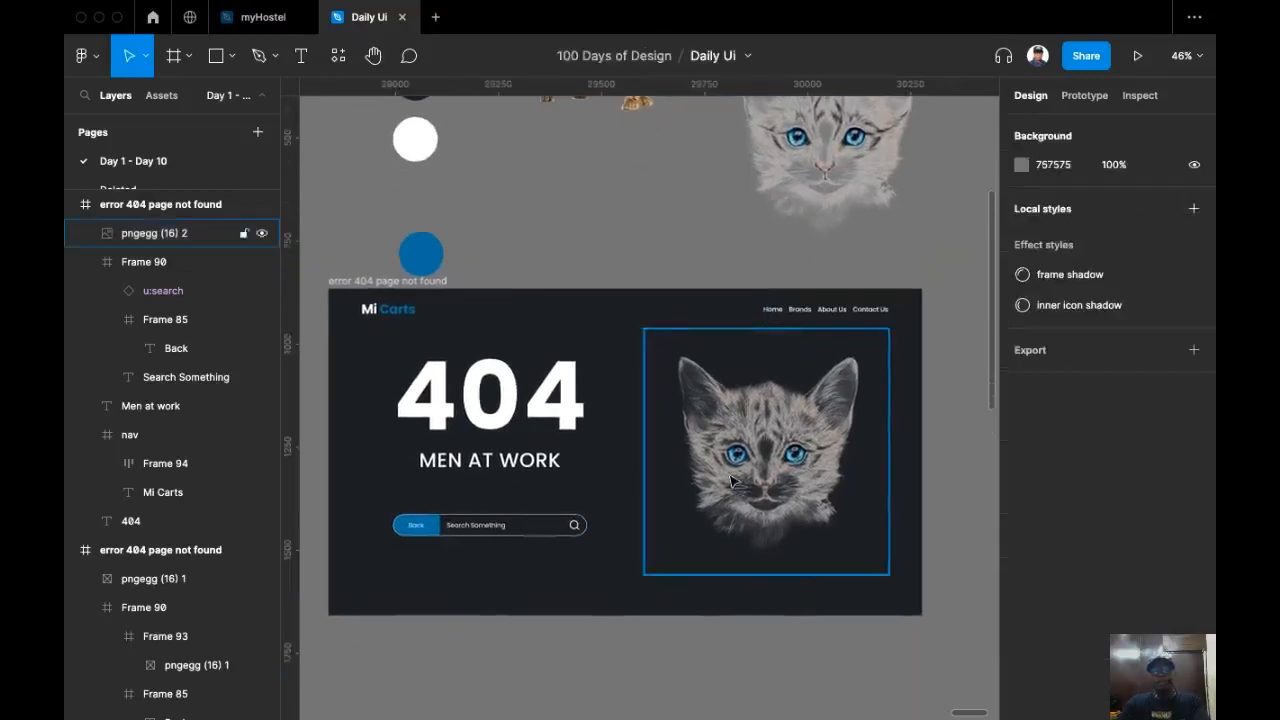
pyautogui.click(731, 482)
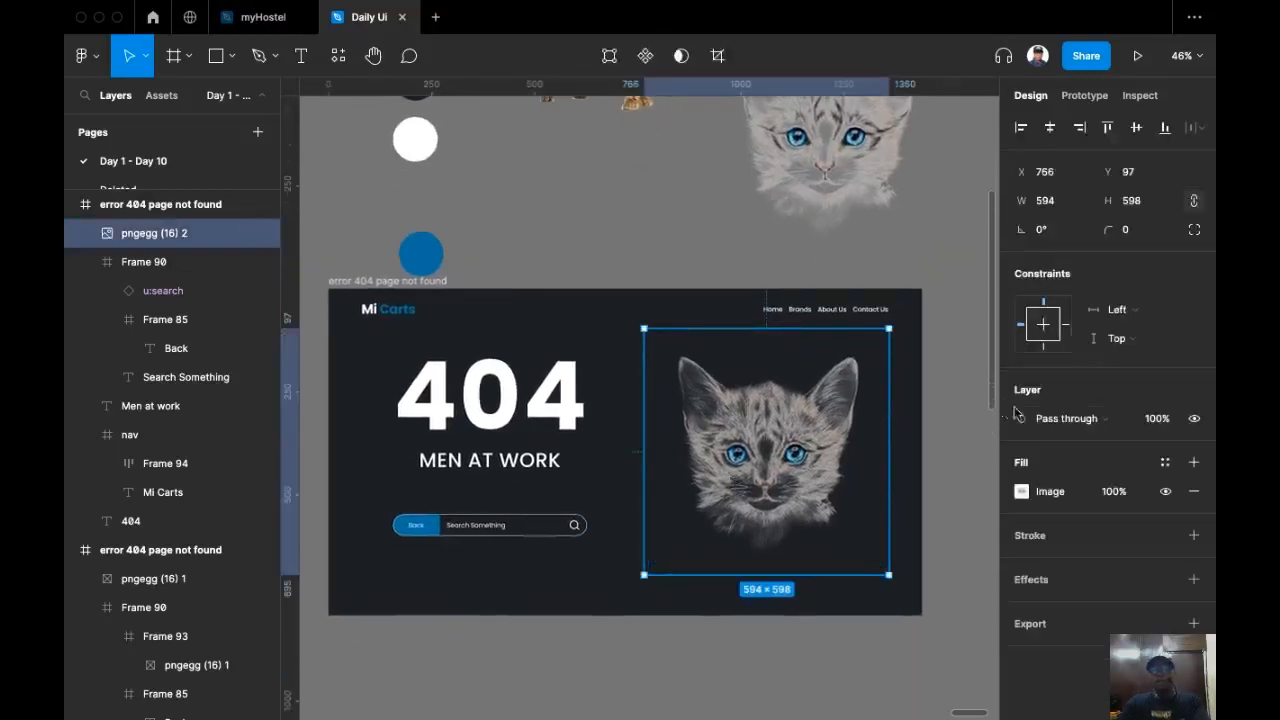
pyautogui.click(1118, 420)
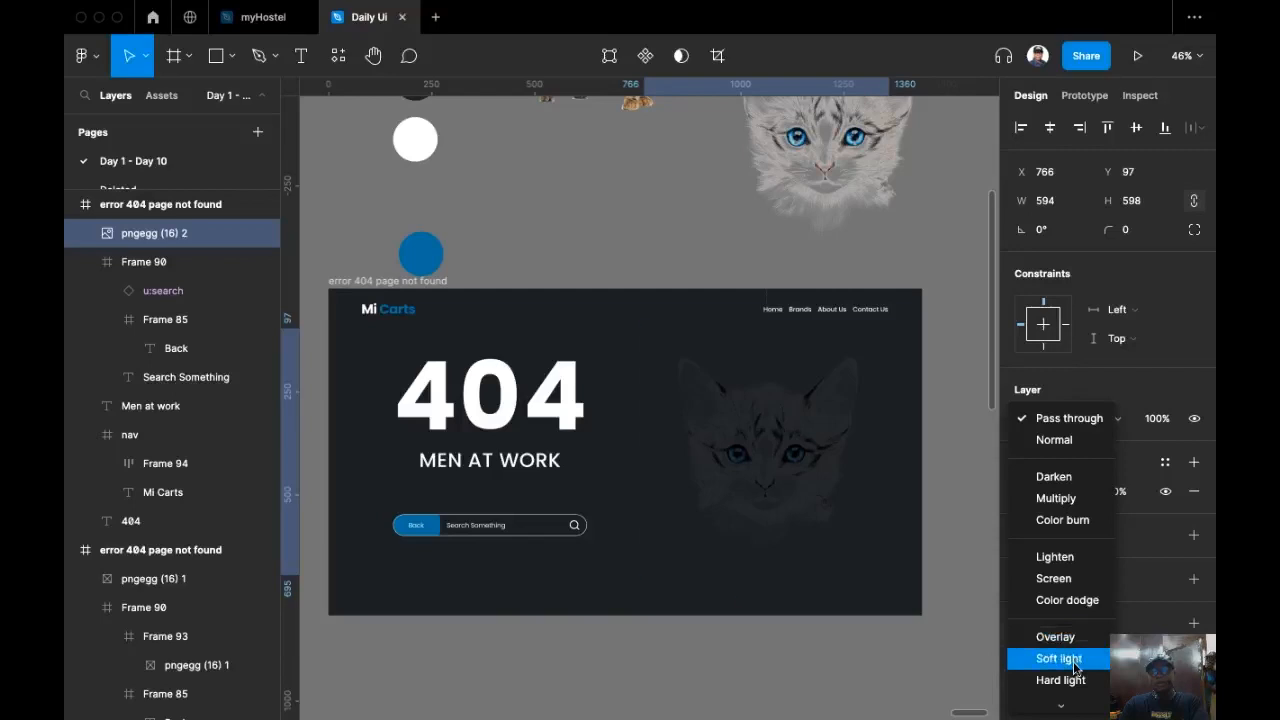
pyautogui.click(1073, 660)
# Step: Preview the whole 404 page with the interface hidden to review the design
pyautogui.scroll(-1, 596, 237)
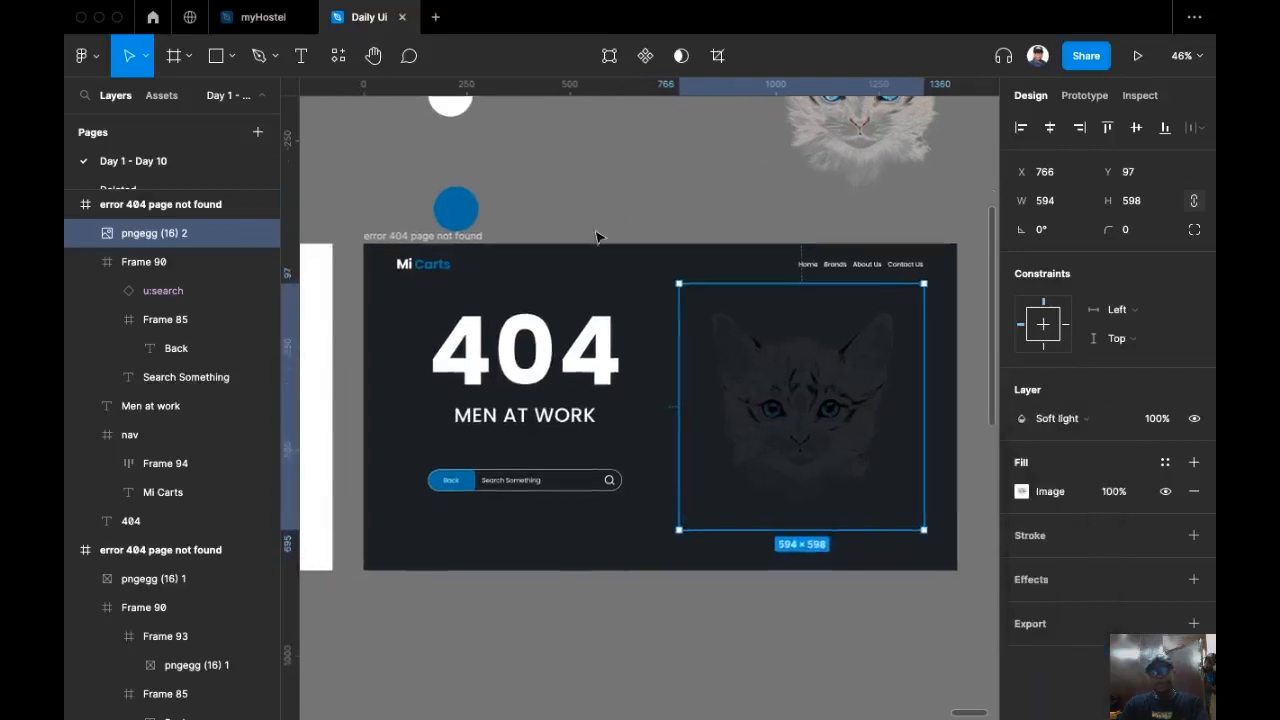
pyautogui.scroll(3, 592, 224)
pyautogui.scroll(-3, 637, 249)
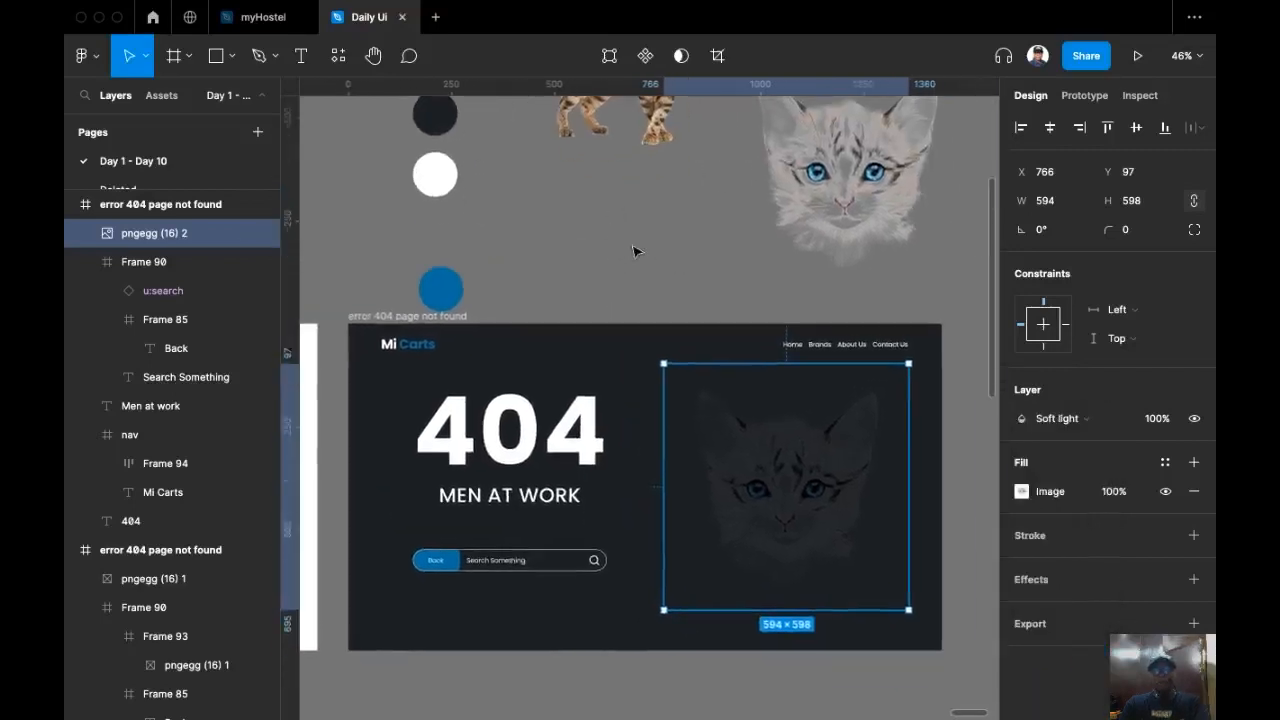
pyautogui.hscroll(1, 638, 168)
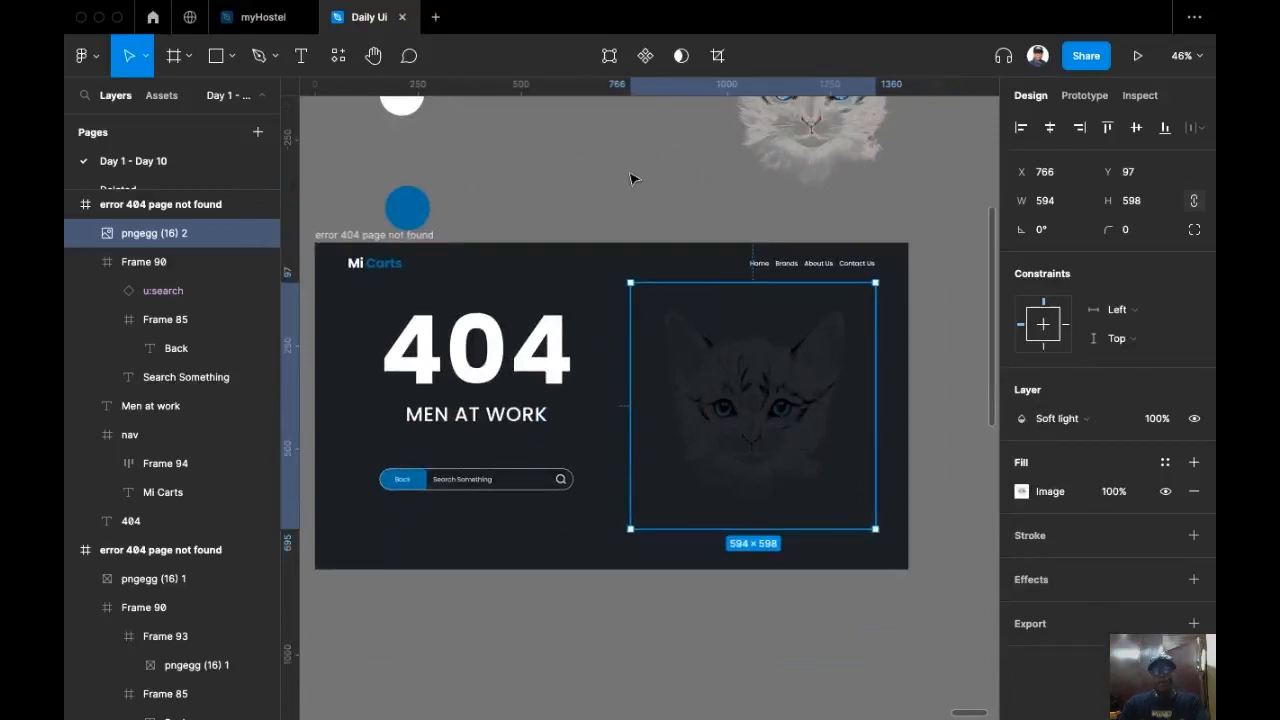
pyautogui.press('super+backslash')
pyautogui.hscroll(-2, 690, 210)
pyautogui.scroll(5, 718, 224)
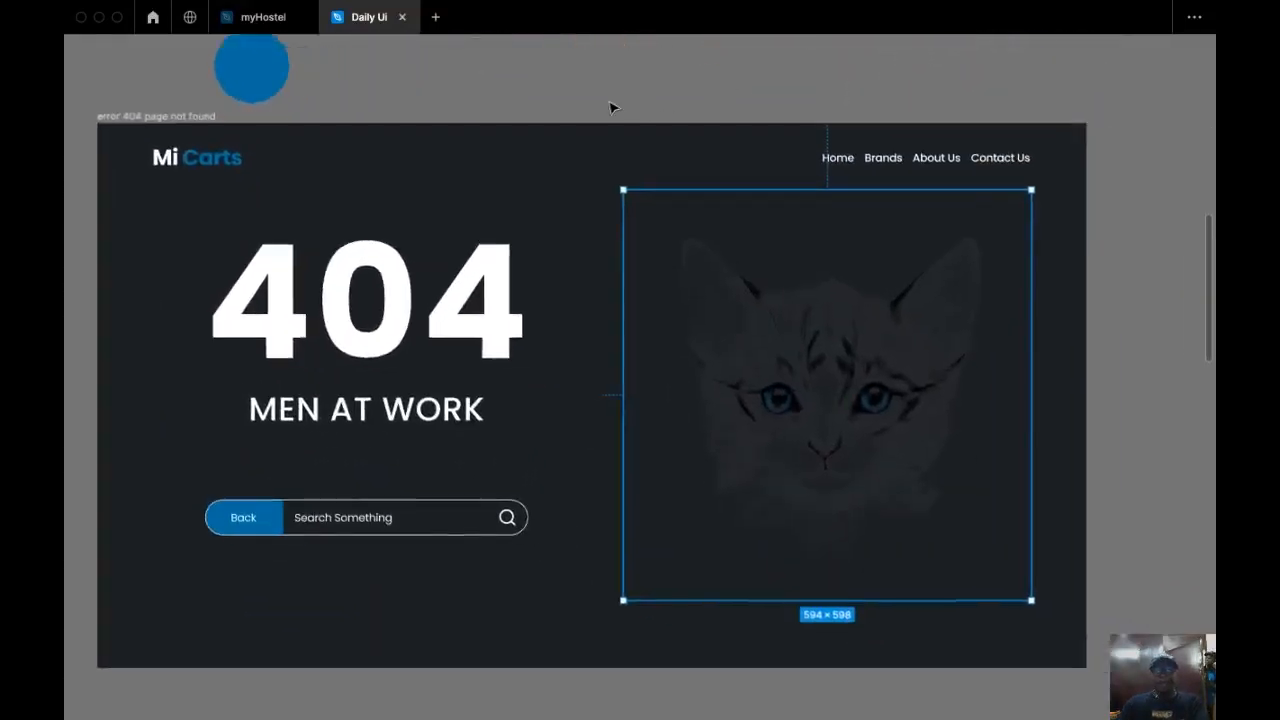
pyautogui.moveTo(613, 107); pyautogui.dragTo(642, 103)
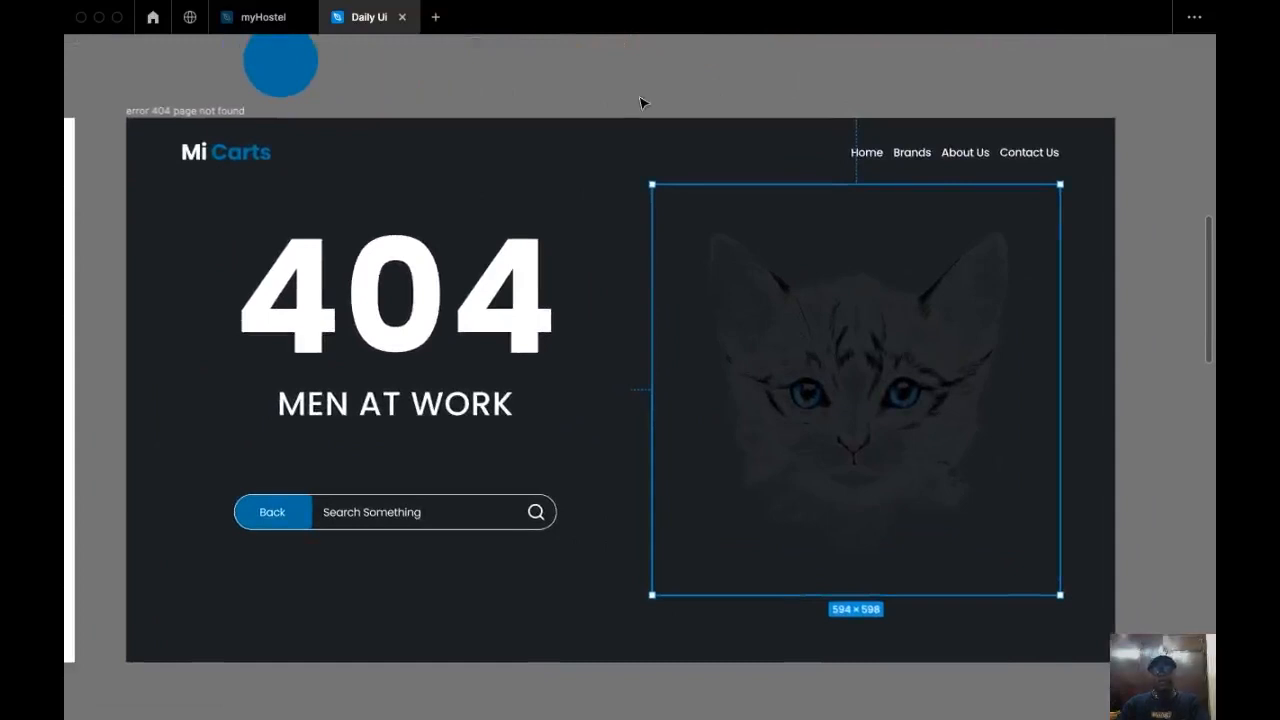
pyautogui.moveTo(642, 103); pyautogui.dragTo(578, 98)
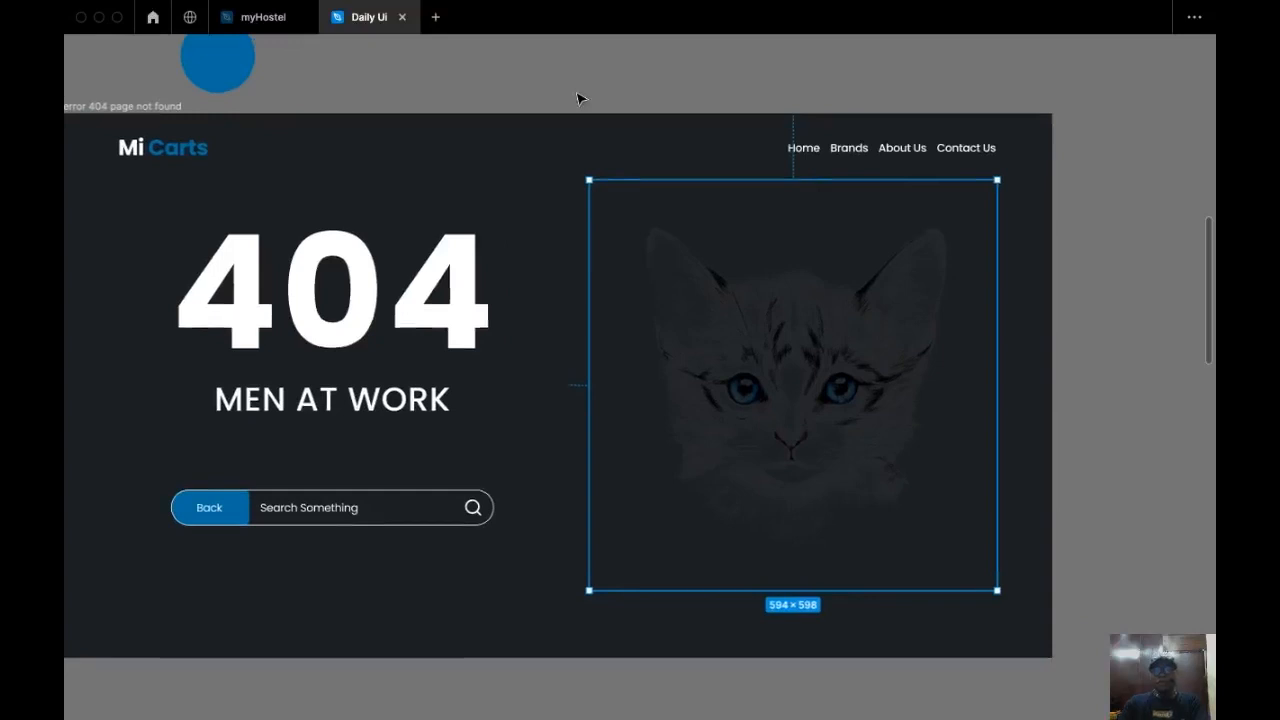
pyautogui.scroll(-3, 578, 98)
pyautogui.press('super+backslash')
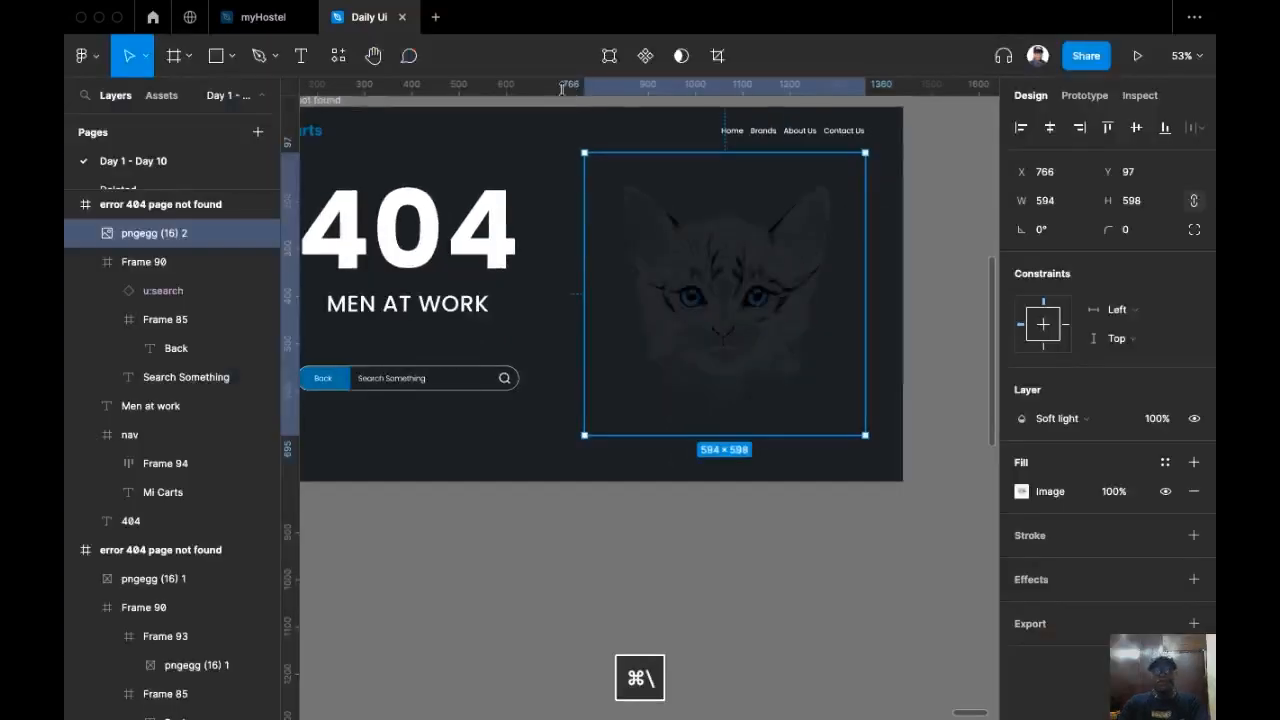
pyautogui.hscroll(-3, 585, 130)
pyautogui.scroll(3, 600, 160)
# Step: Set the fill opacity of the 404 heading and MEN AT WORK subtitle to 30%
pyautogui.click(608, 171)
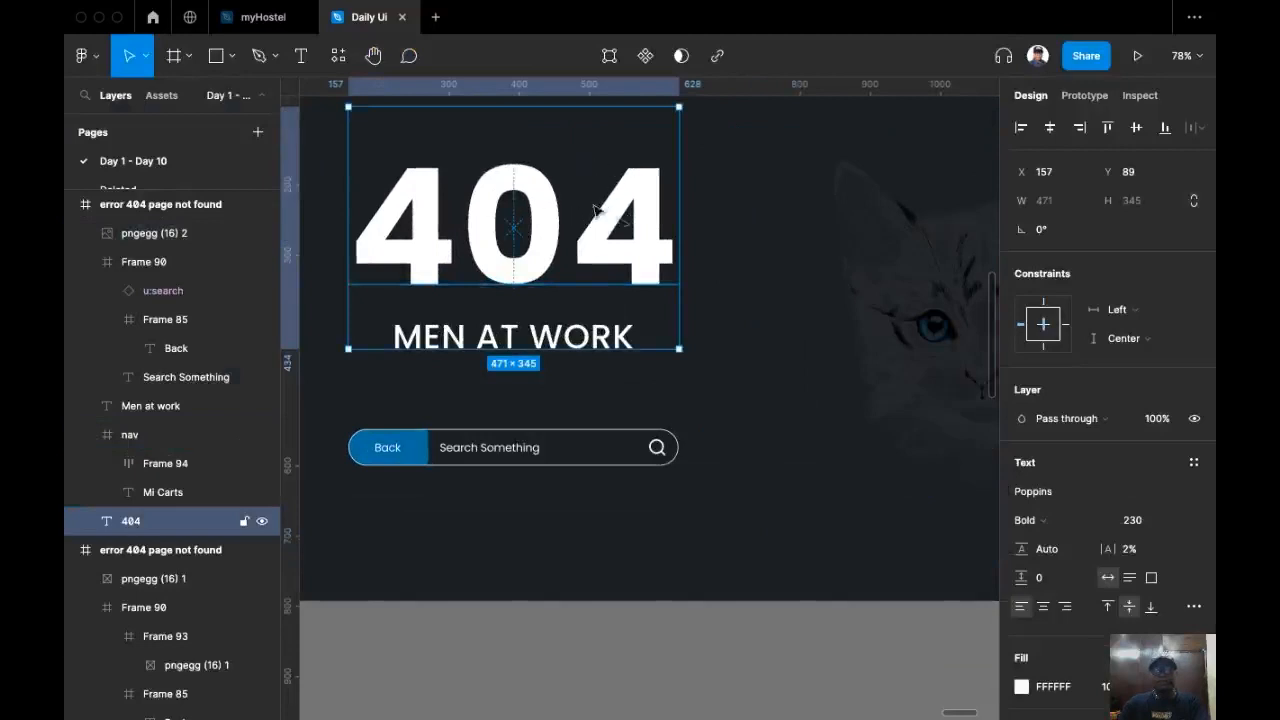
pyautogui.keyDown('shift'); pyautogui.click(585, 337); pyautogui.keyUp('shift')
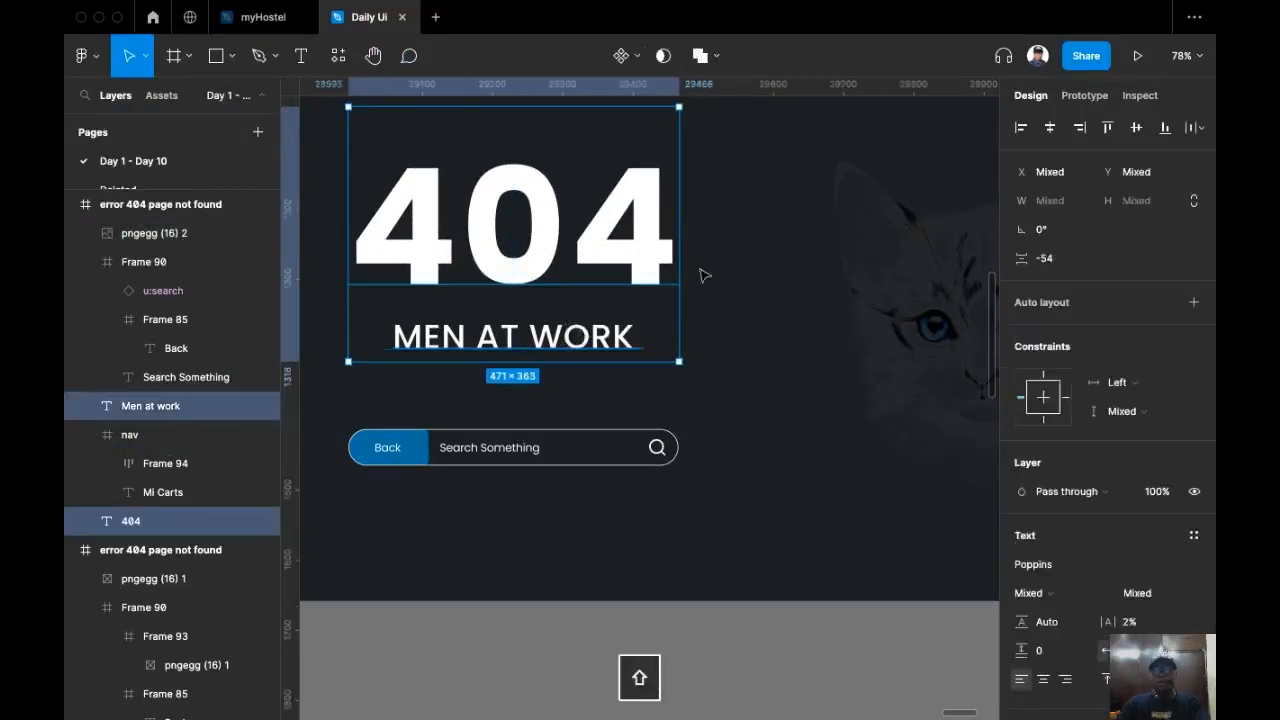
pyautogui.scroll(-3, 1138, 432)
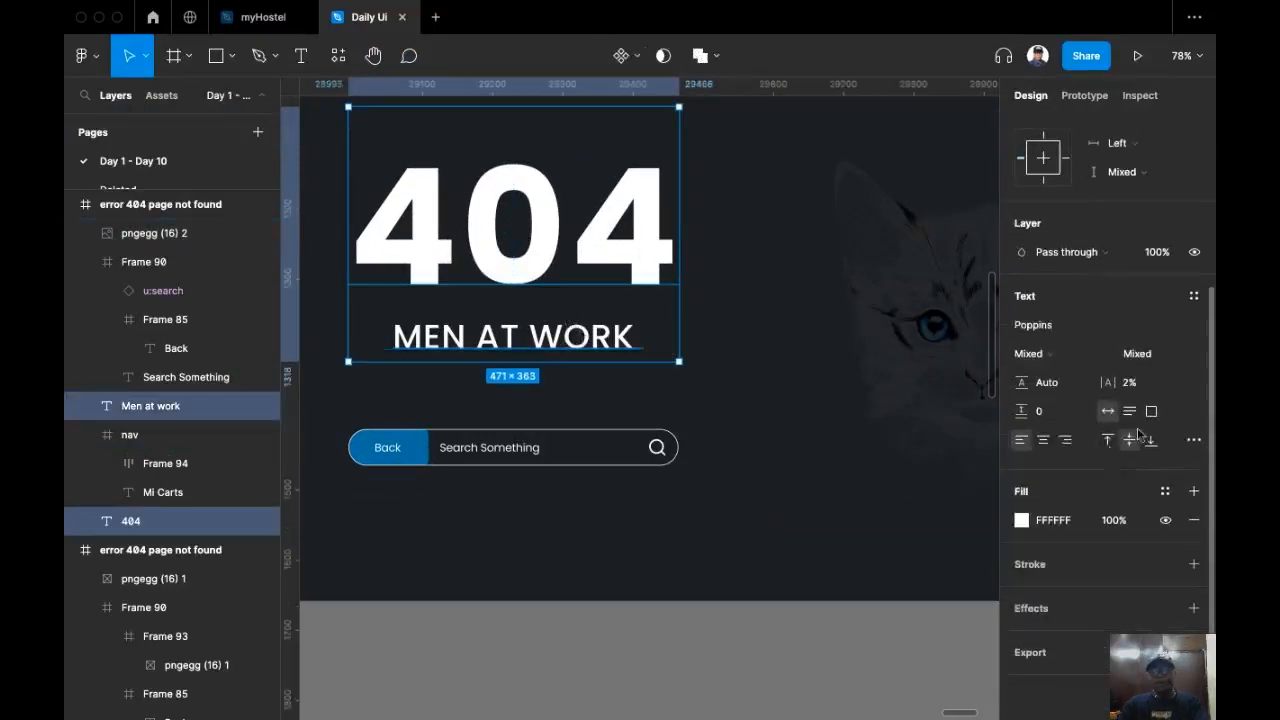
pyautogui.click(1117, 530)
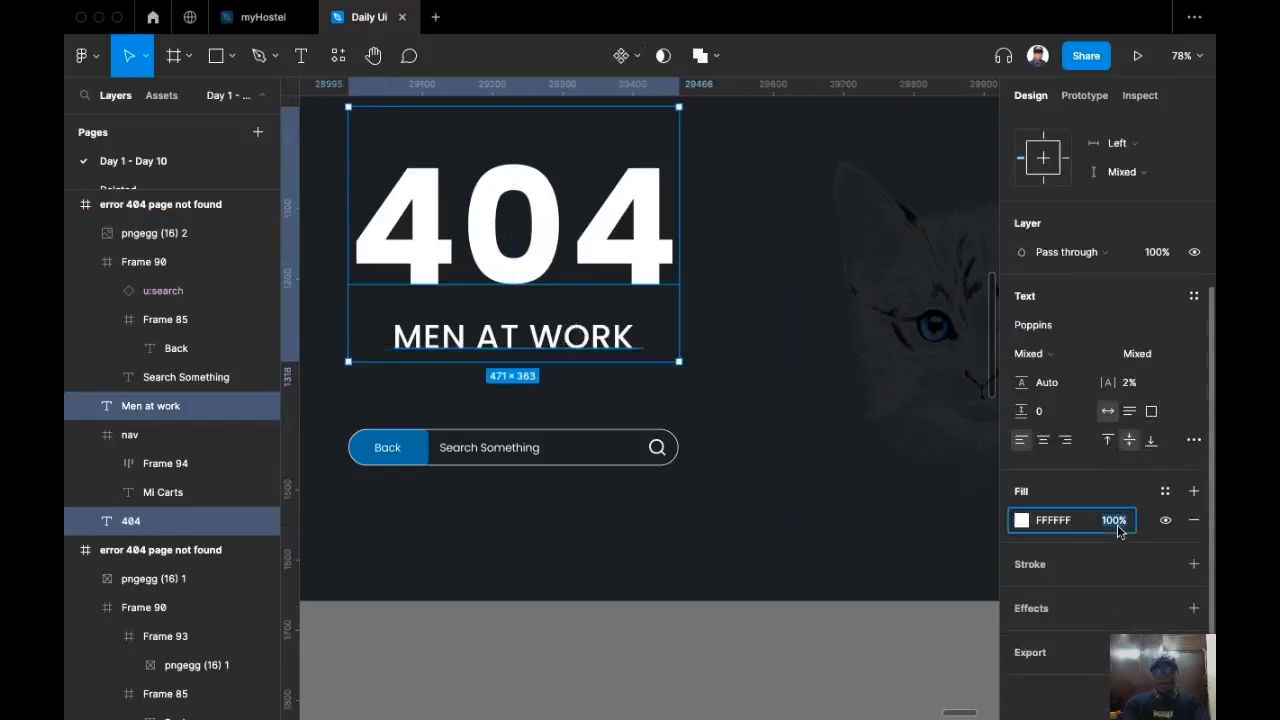
pyautogui.write('30')
pyautogui.press('Return')
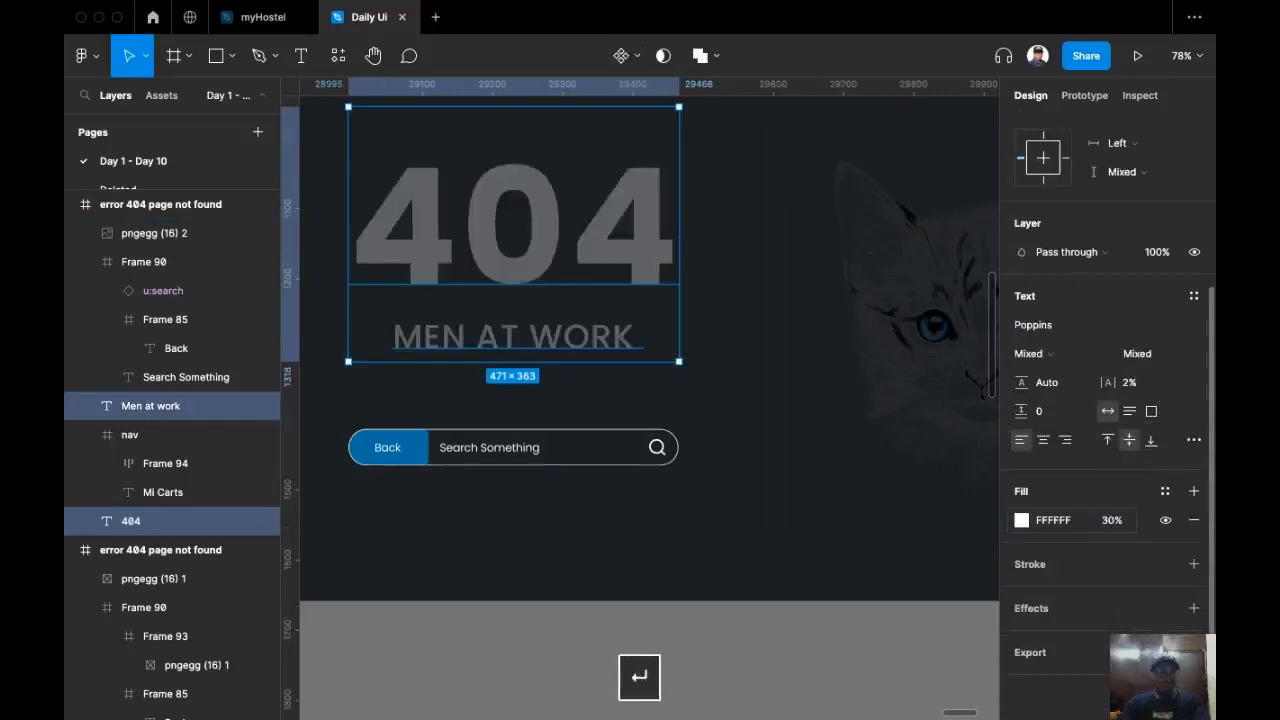
# Step: Set the search bar's stroke opacity to 30%
pyautogui.click(594, 463)
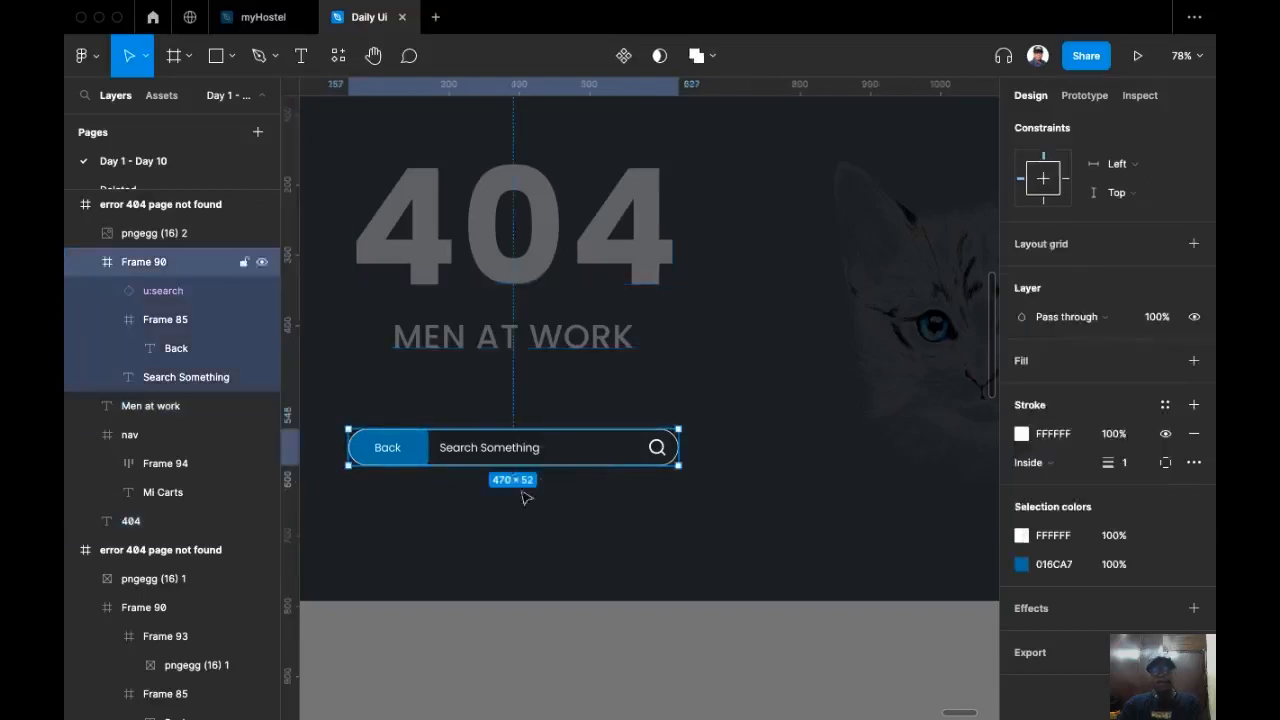
pyautogui.scroll(3, 513, 491)
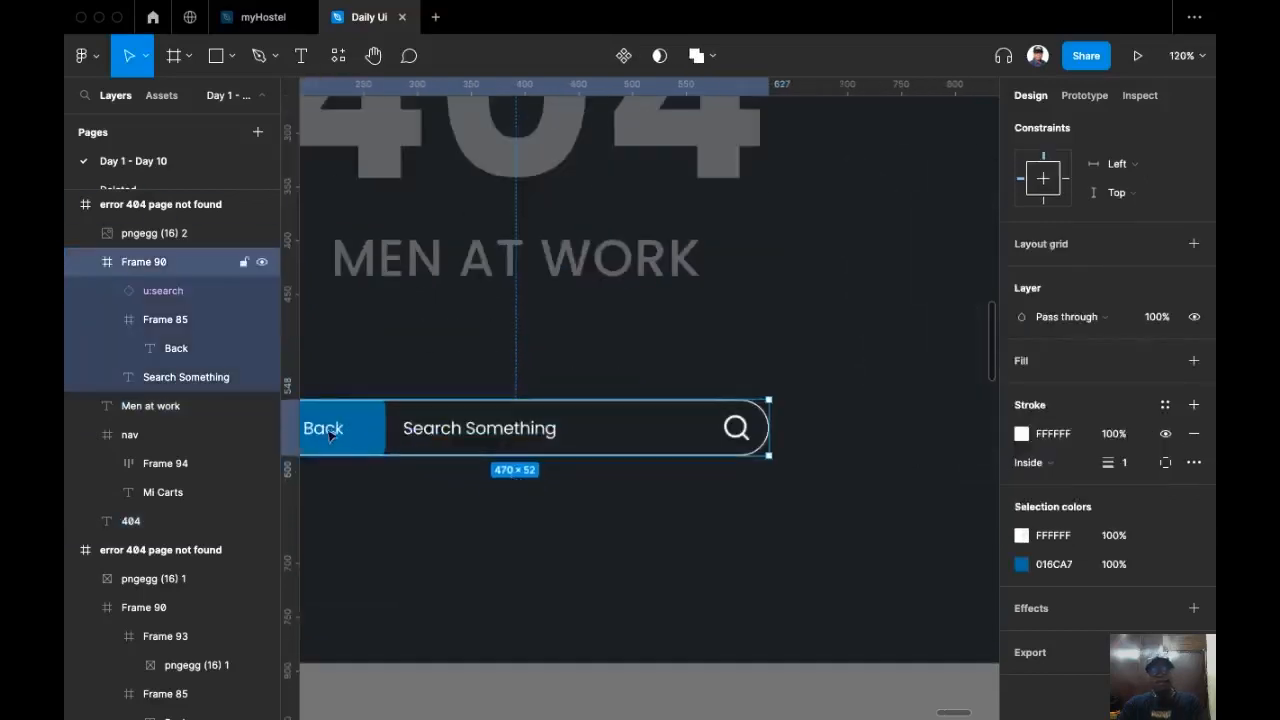
pyautogui.moveTo(341, 437); pyautogui.dragTo(500, 390)
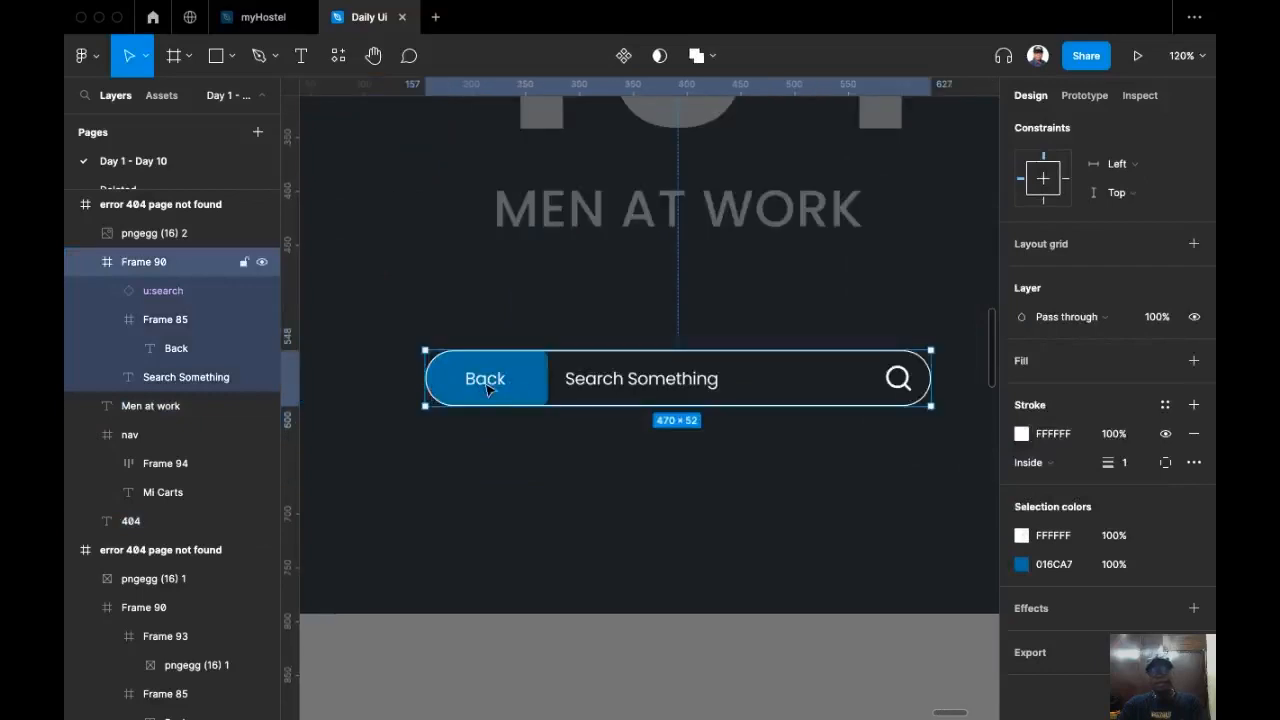
pyautogui.hscroll(1, 638, 436)
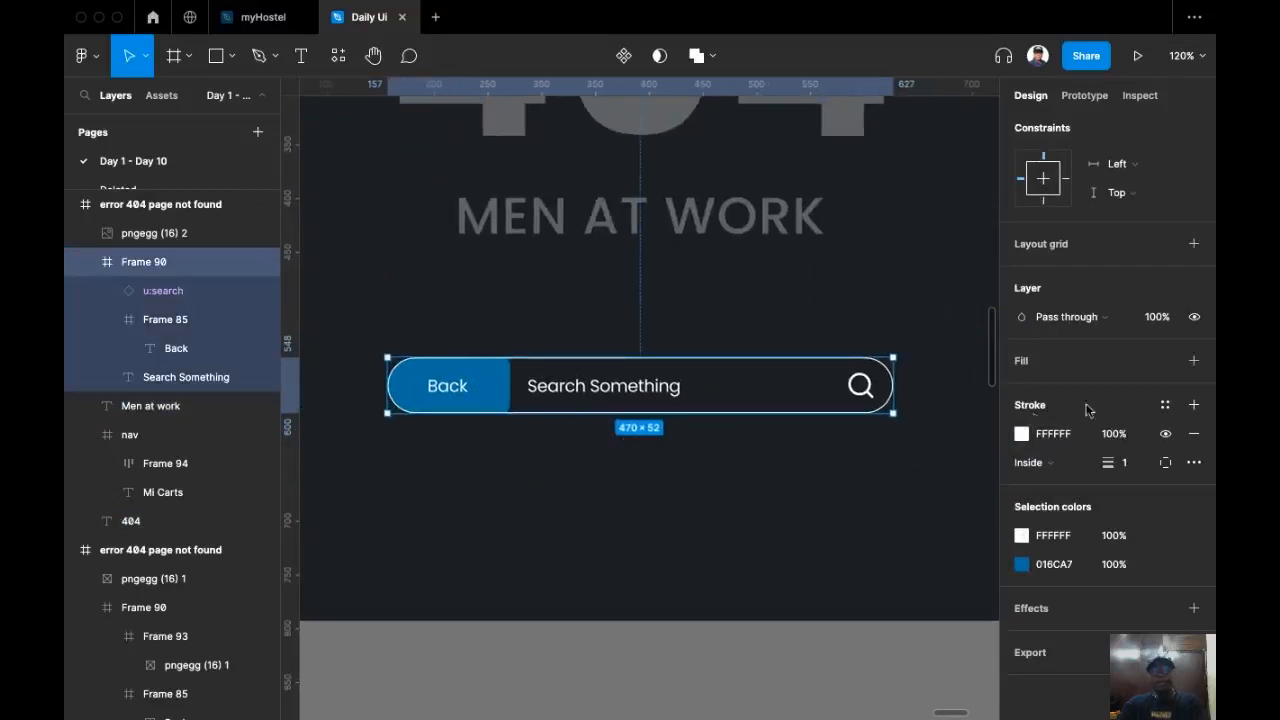
pyautogui.click(1118, 436)
pyautogui.write('30')
pyautogui.press('Return')
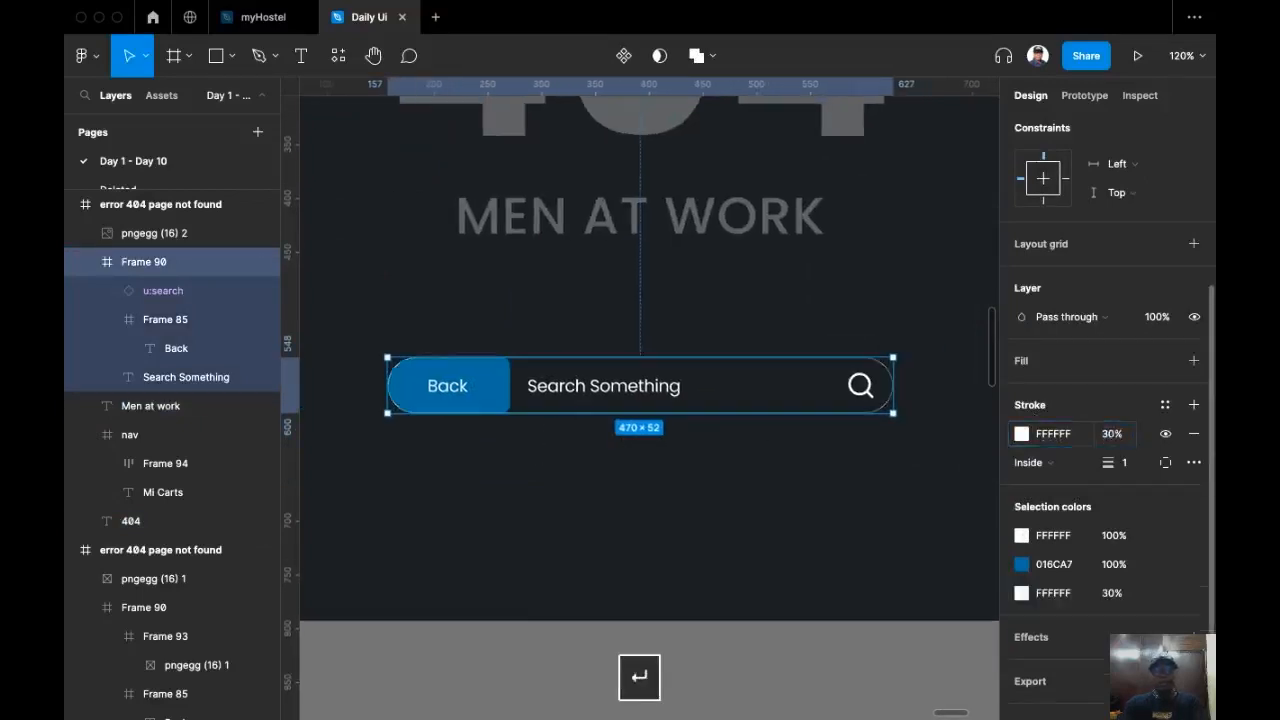
# Step: Set the search bar's white selection colour to 30% opacity
pyautogui.click(1077, 537)
pyautogui.click(1121, 537)
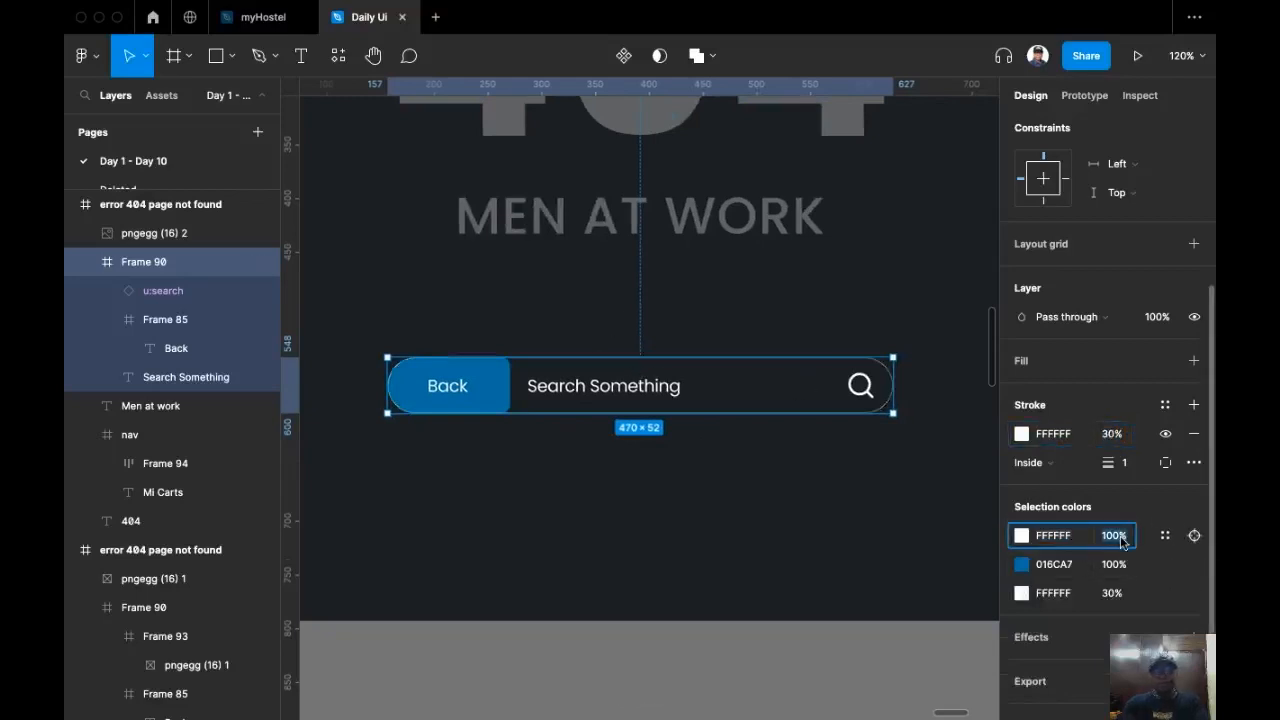
pyautogui.write('30')
pyautogui.press('Return')
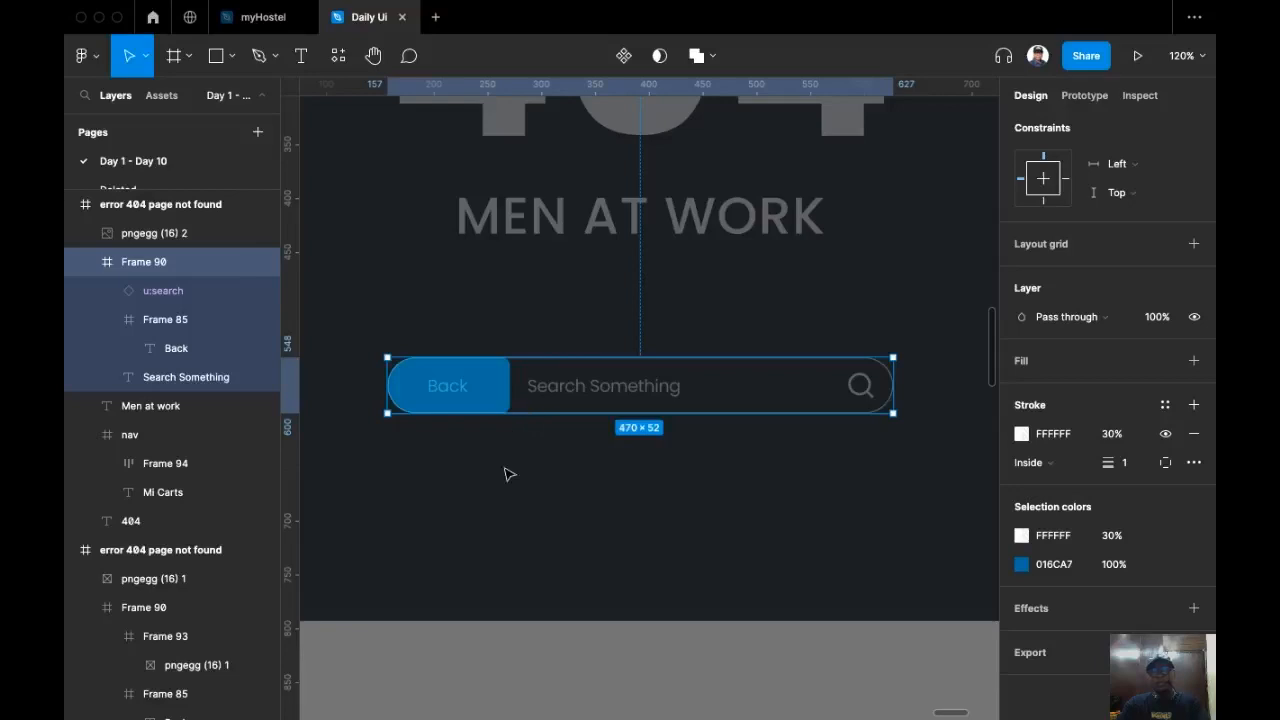
pyautogui.click(507, 474)
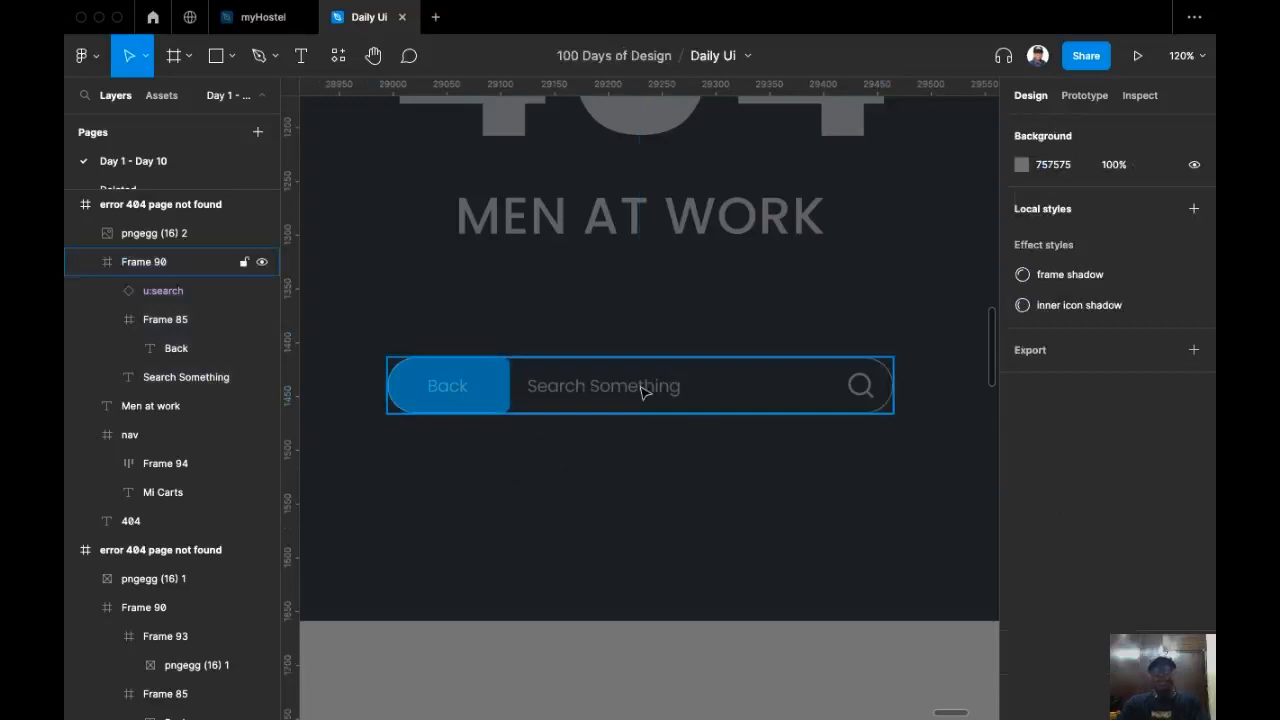
# Step: Set the Back label's fill opacity to 100%
pyautogui.keyDown('super'); pyautogui.click(460, 392); pyautogui.keyUp('super')
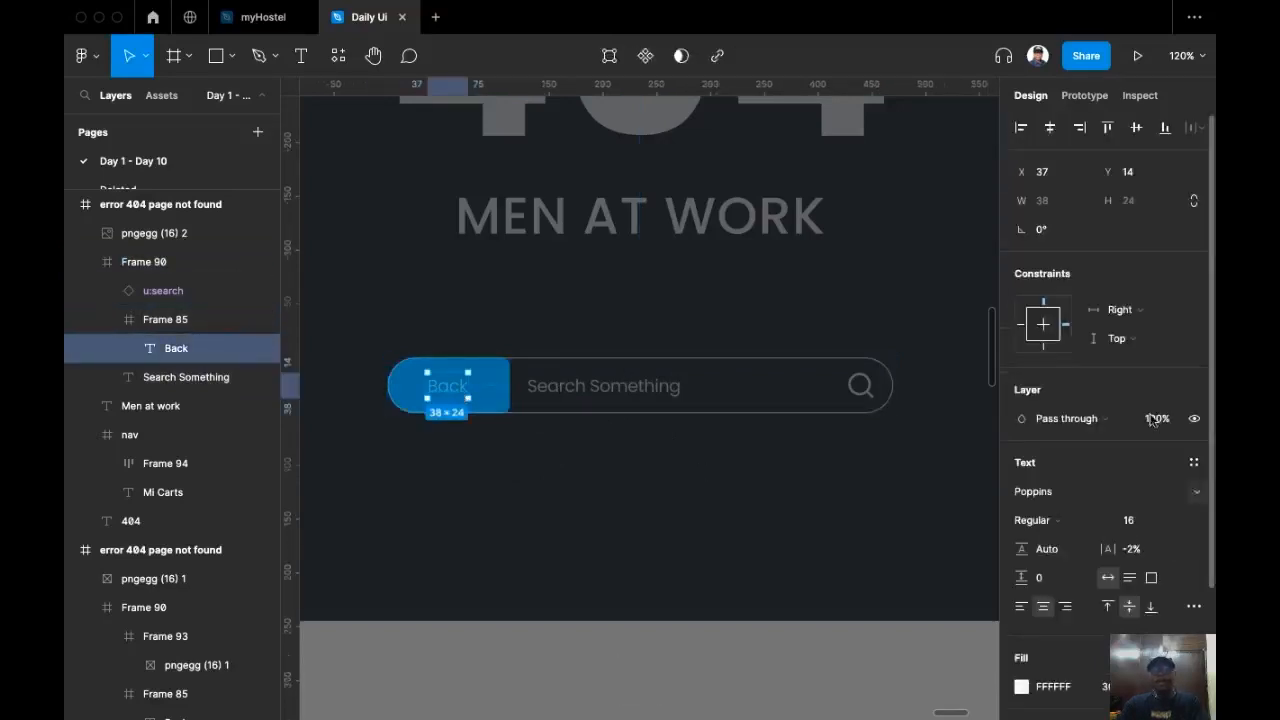
pyautogui.scroll(-1, 1155, 540)
pyautogui.scroll(-2, 1155, 500)
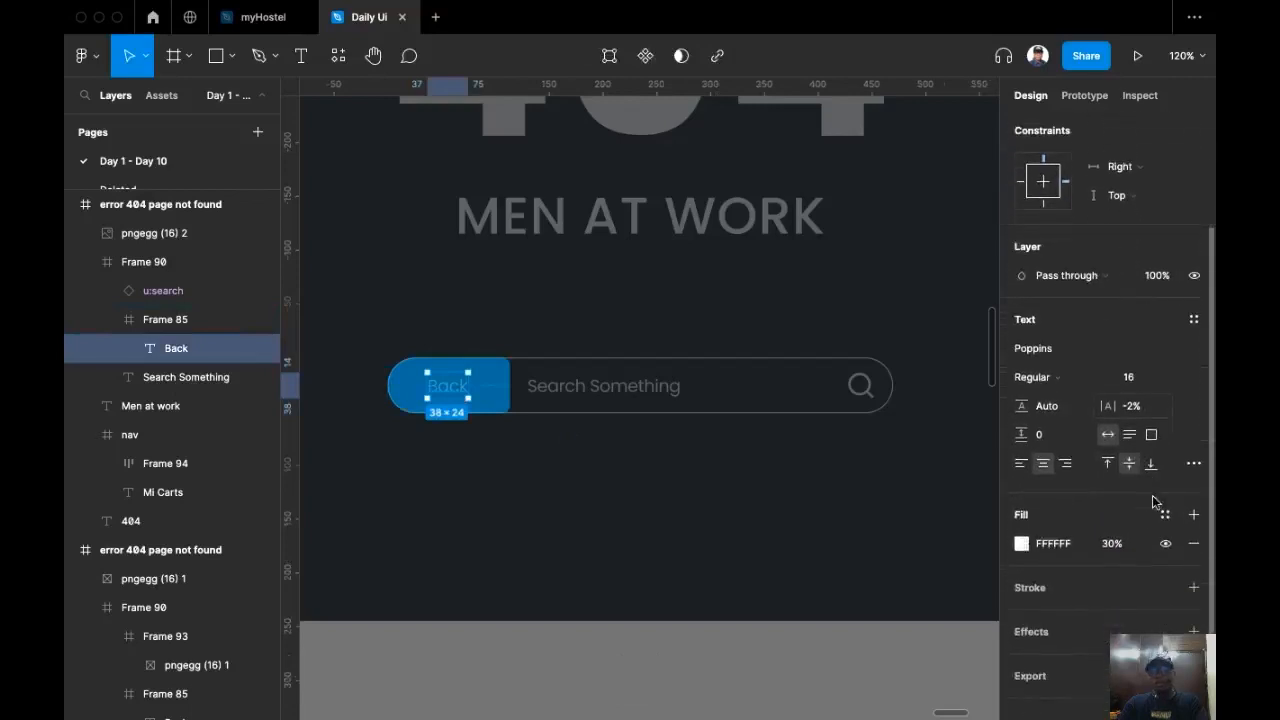
pyautogui.click(1112, 543)
pyautogui.write('100')
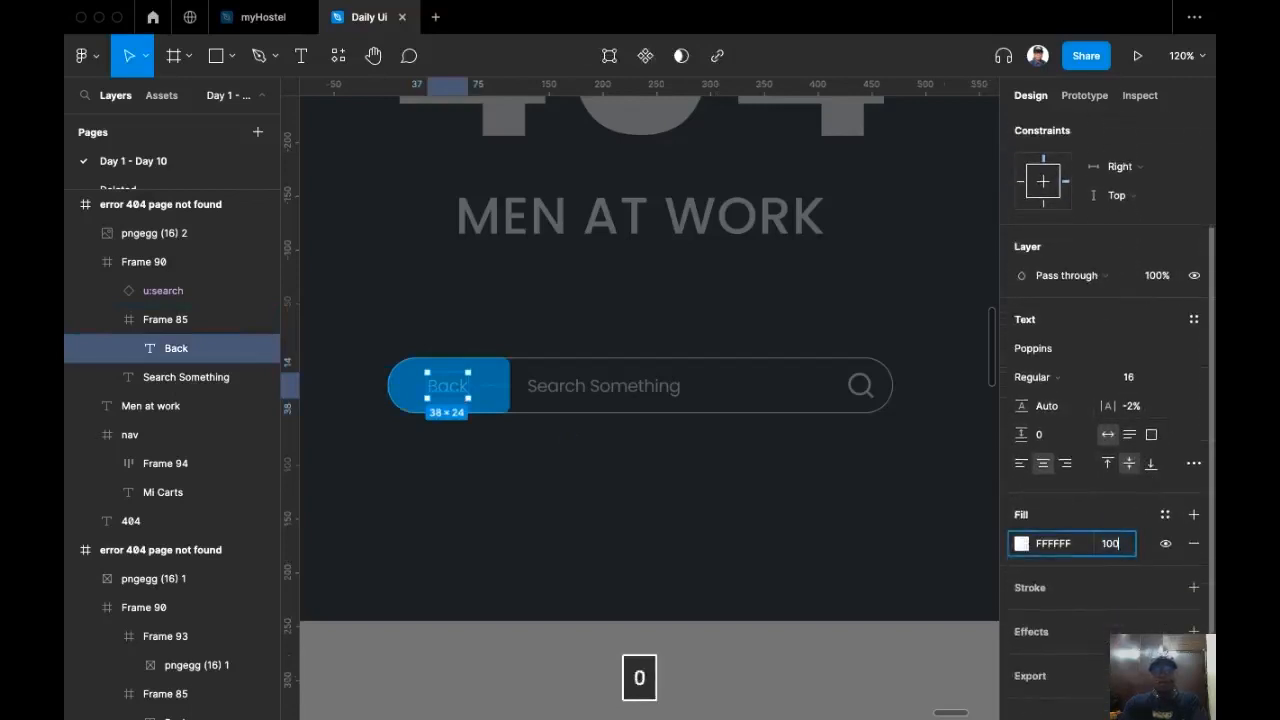
pyautogui.press('Return')
# Step: Set the navigation links' white selection colour to 70% opacity
pyautogui.scroll(-5, 787, 351)
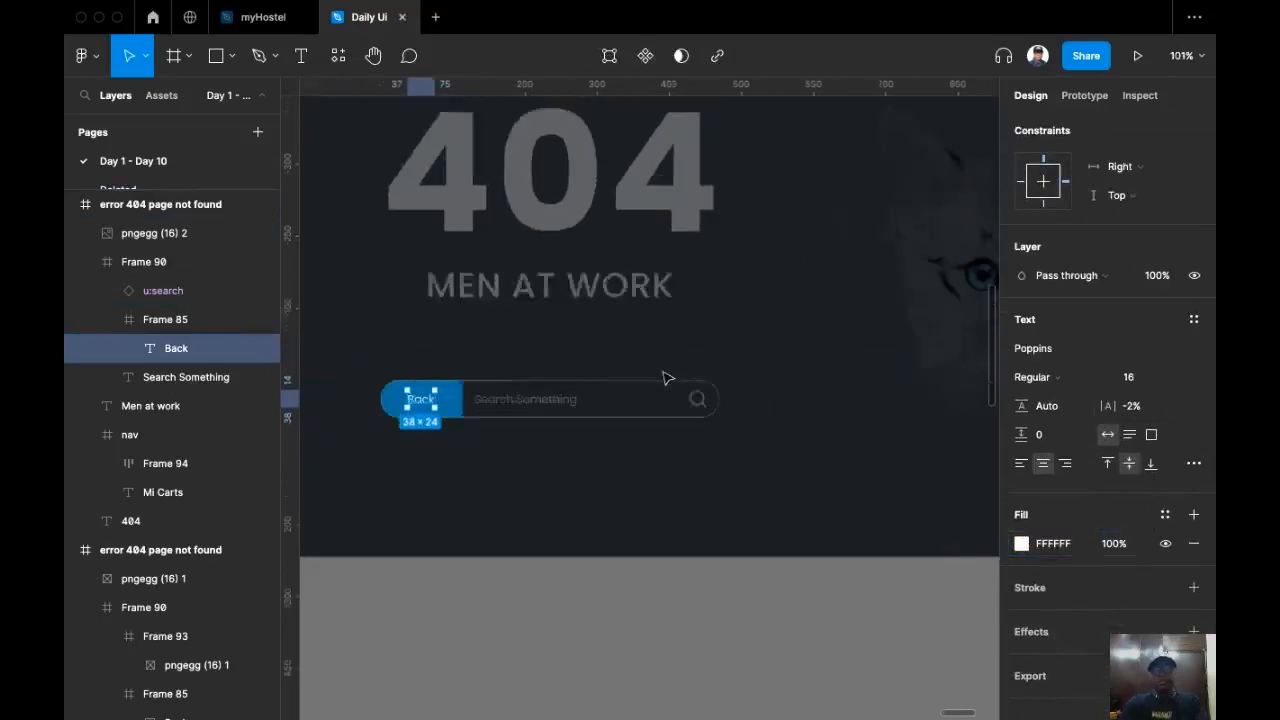
pyautogui.click(677, 387)
pyautogui.scroll(4, 700, 340)
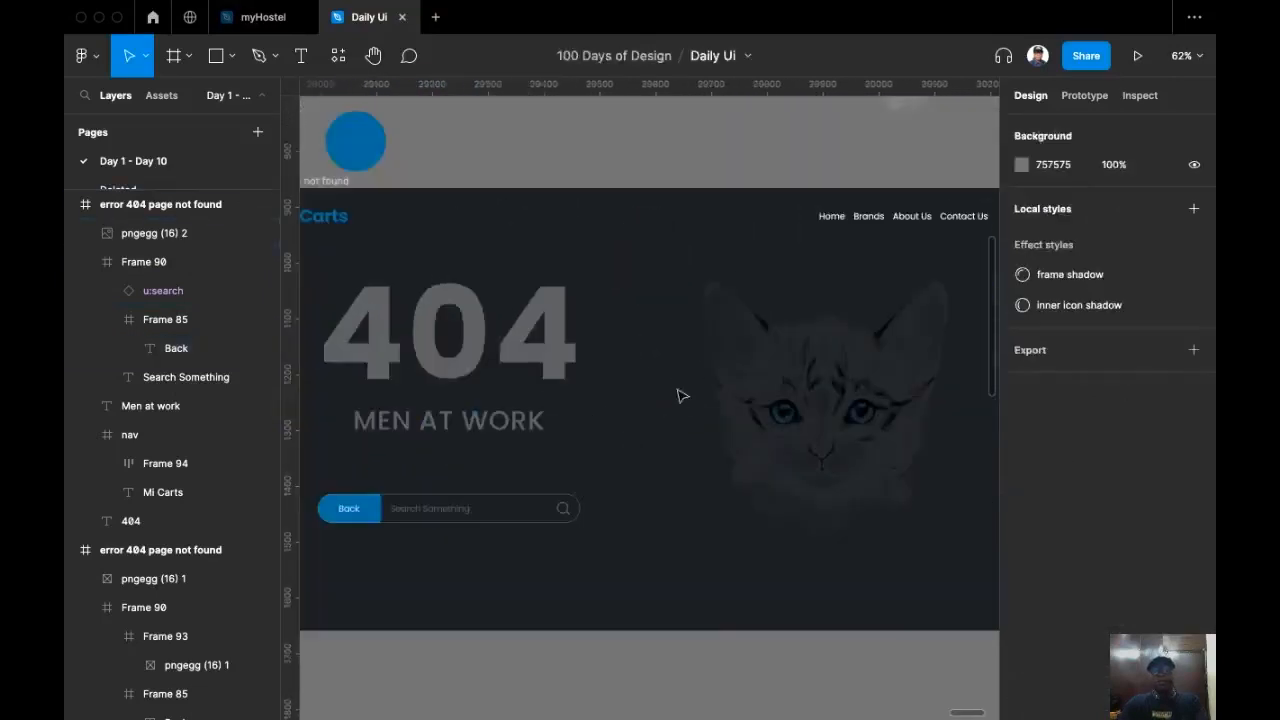
pyautogui.scroll(4, 750, 315)
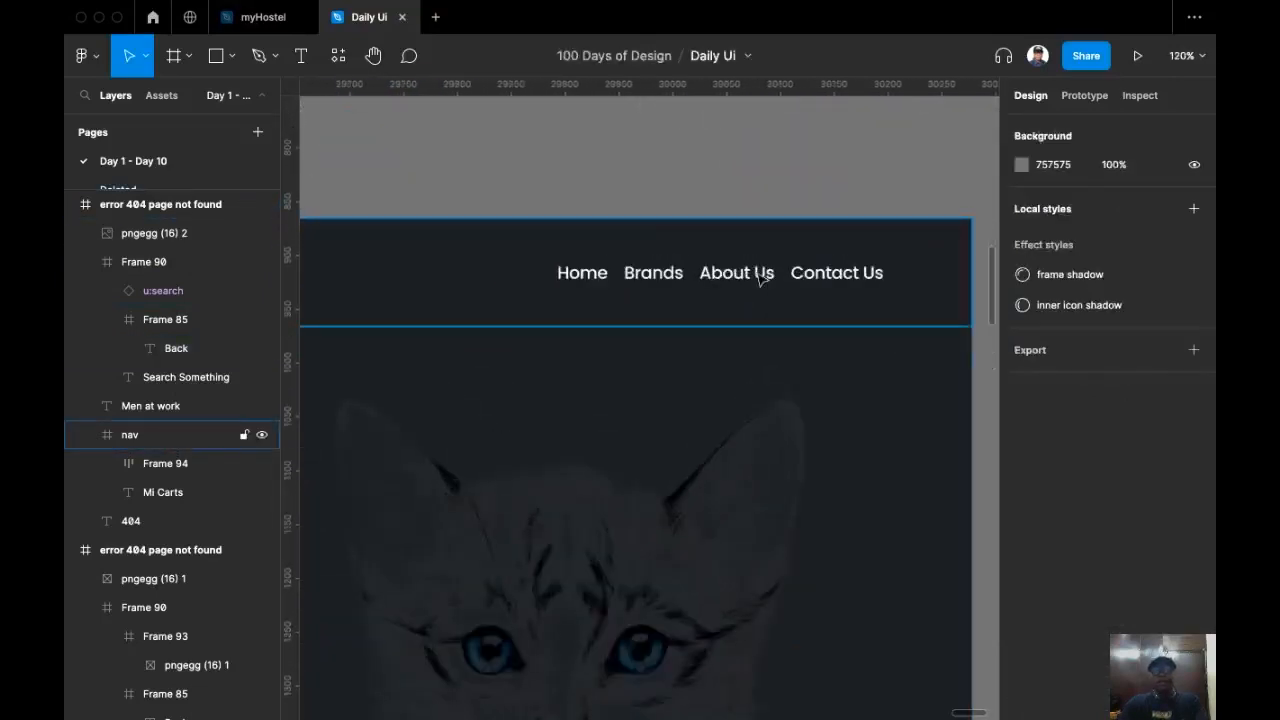
pyautogui.click(760, 276)
pyautogui.scroll(-1, 741, 368)
pyautogui.hscroll(1, 741, 368)
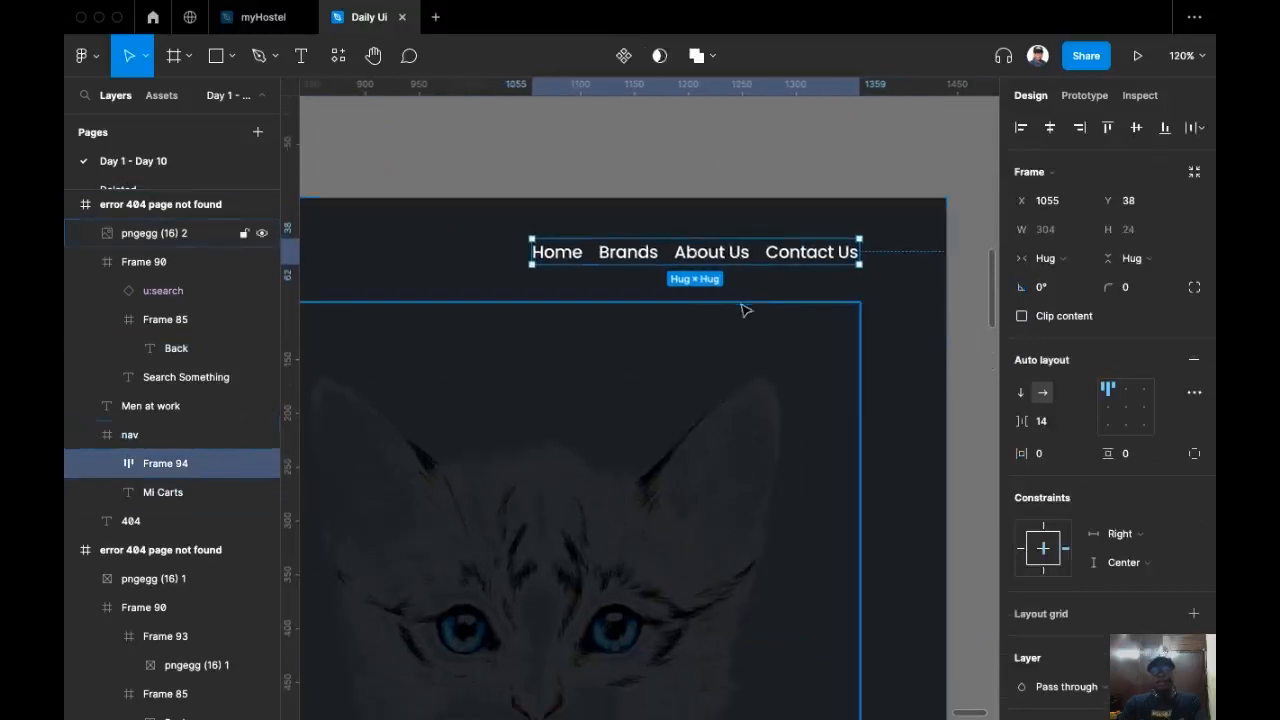
pyautogui.scroll(-5, 1110, 560)
pyautogui.click(1112, 565)
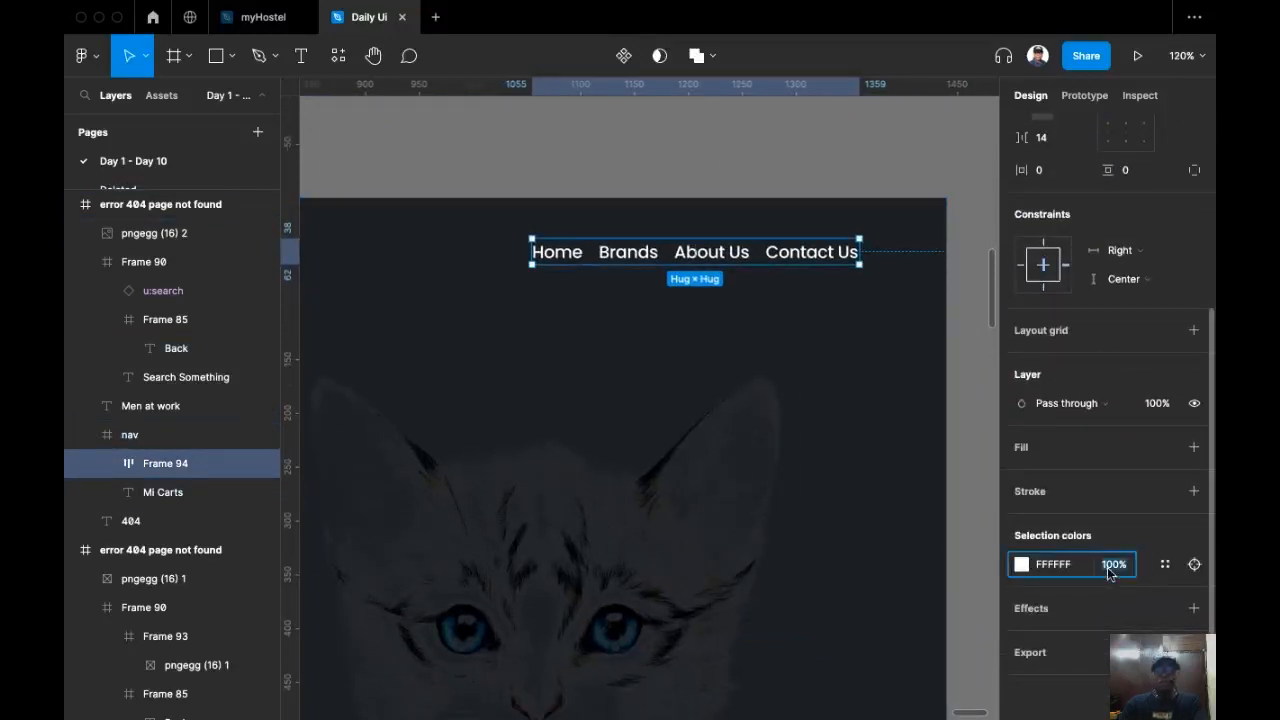
pyautogui.write('70')
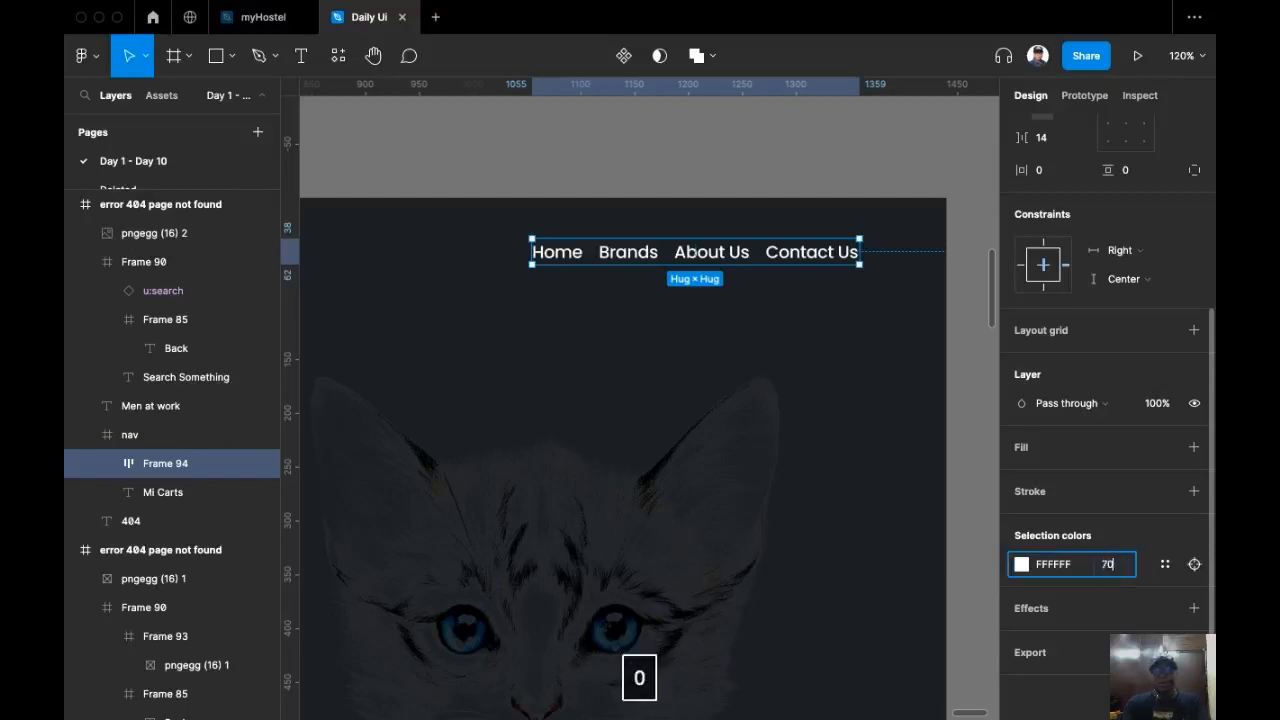
pyautogui.press('Return')
# Step: Set the vertical spacing between the MEN AT WORK subtitle and the search bar to 72
pyautogui.scroll(-5, 780, 442)
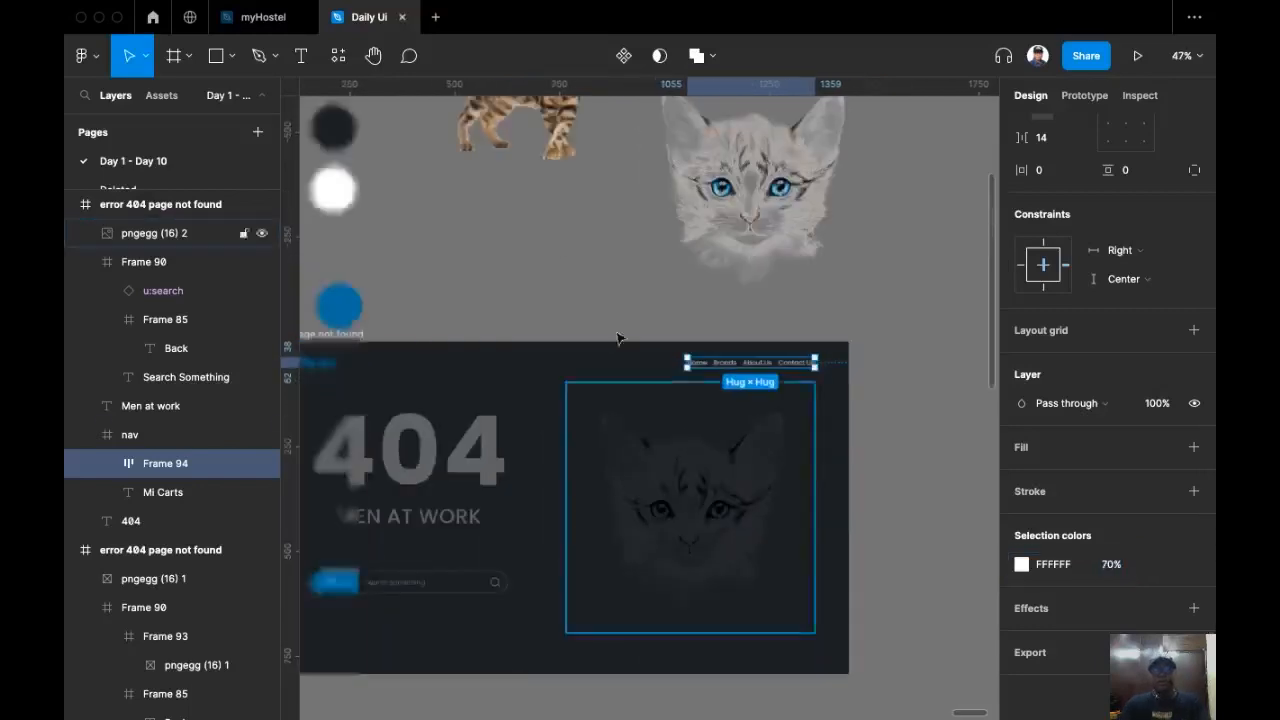
pyautogui.click(628, 239)
pyautogui.scroll(-1, 660, 224)
pyautogui.hscroll(-1, 660, 224)
pyautogui.scroll(1, 667, 220)
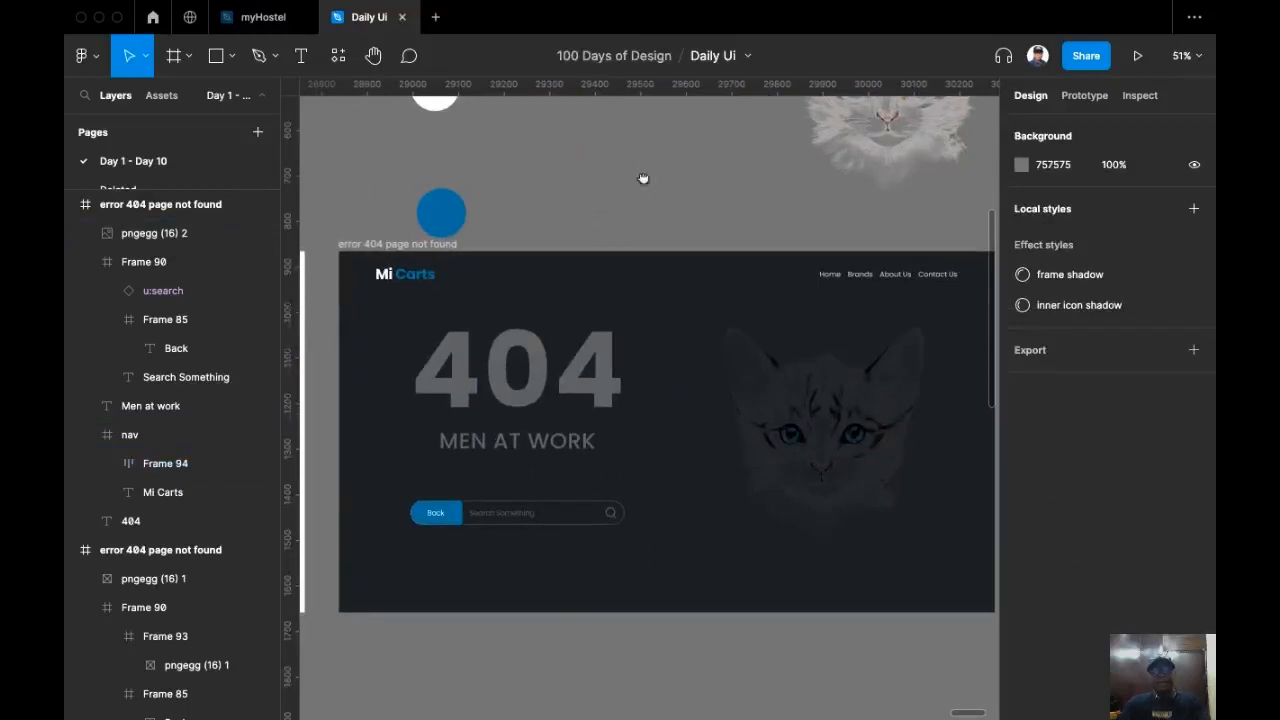
pyautogui.scroll(-2, 643, 179)
pyautogui.hscroll(-1, 643, 179)
pyautogui.click(591, 460)
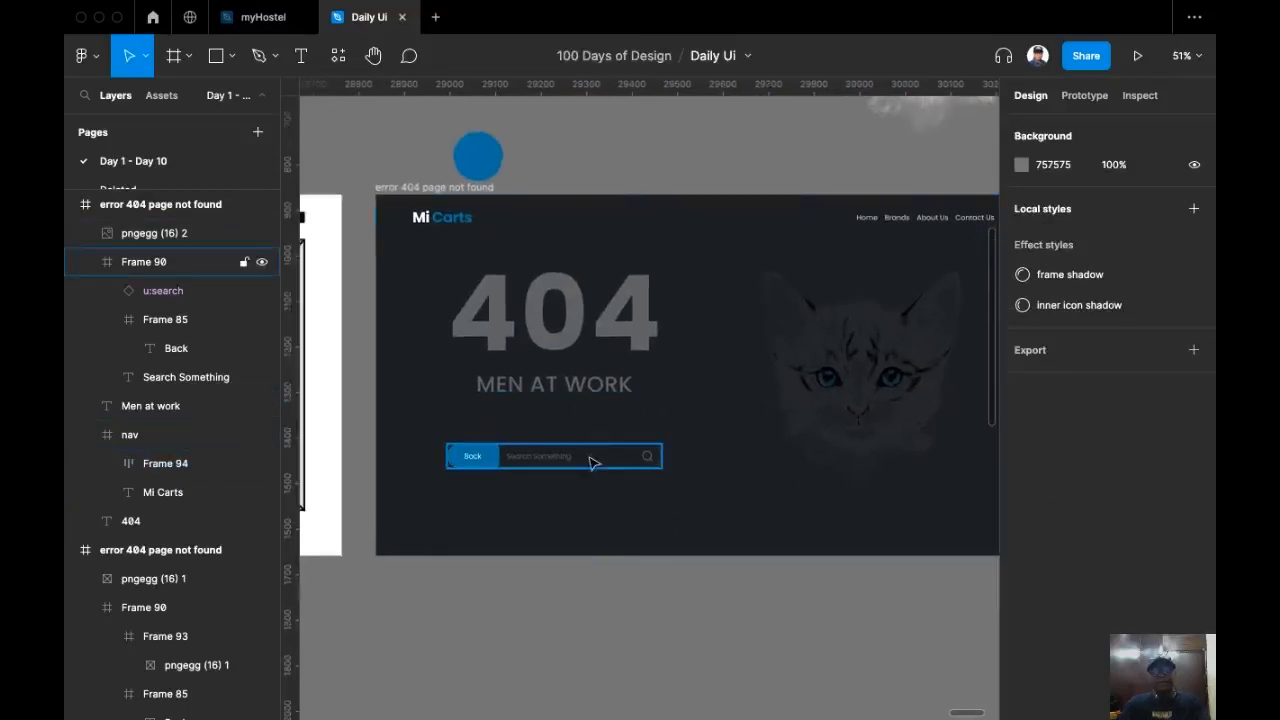
pyautogui.keyDown('shift'); pyautogui.click(600, 384); pyautogui.keyUp('shift')
pyautogui.click(1063, 290)
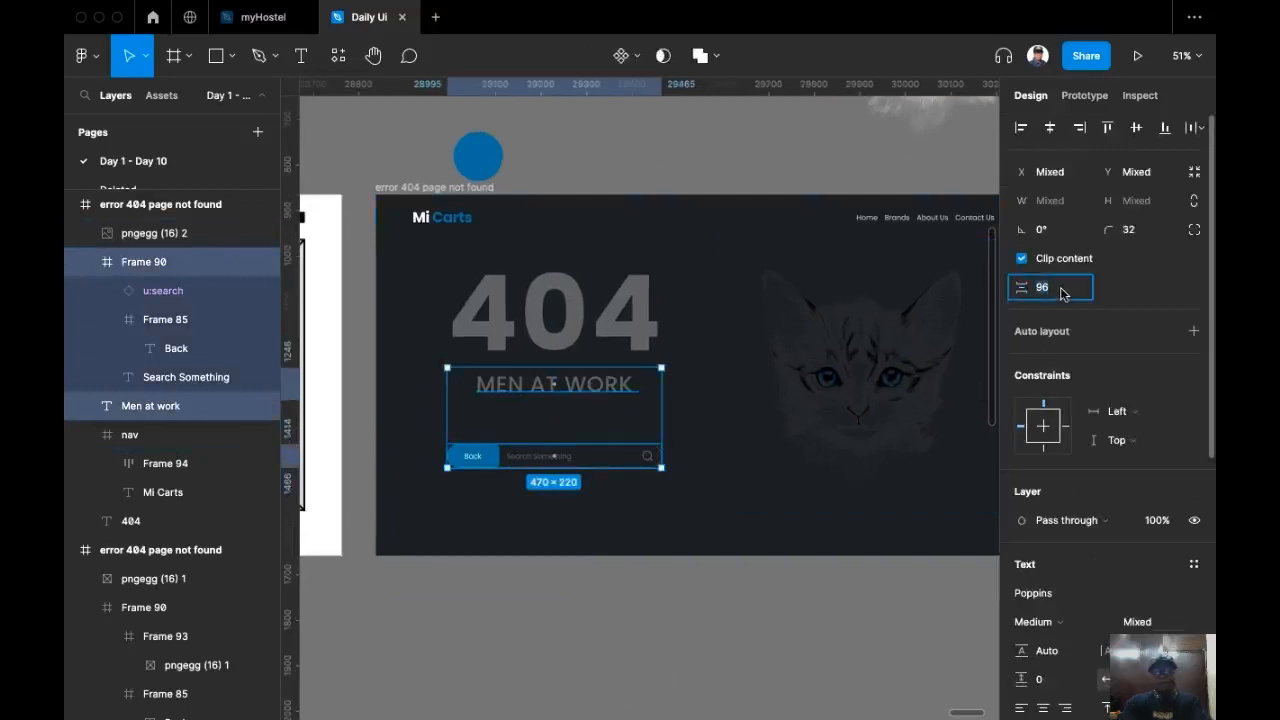
pyautogui.write('7')
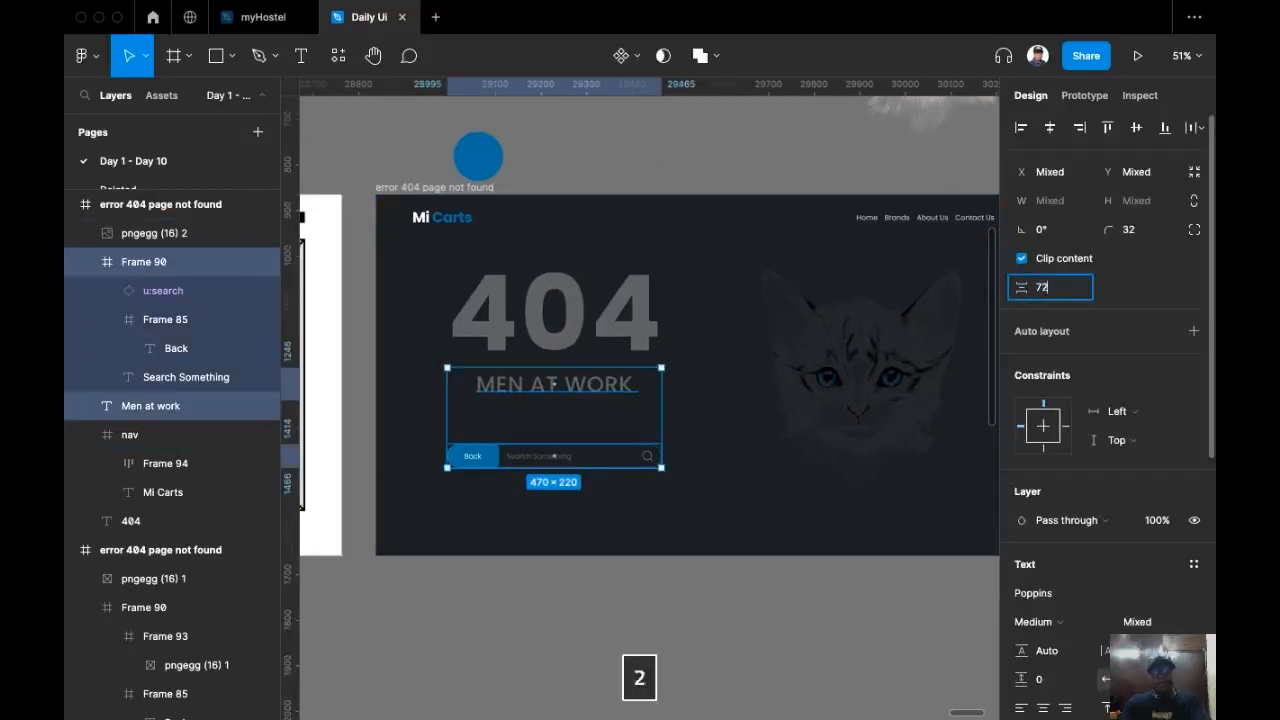
pyautogui.write('2')
pyautogui.press('Return')
# Step: Add a prototype flow starting point to the error 404 page not found frame
pyautogui.click(779, 650)
pyautogui.moveTo(761, 620); pyautogui.dragTo(820, 690)
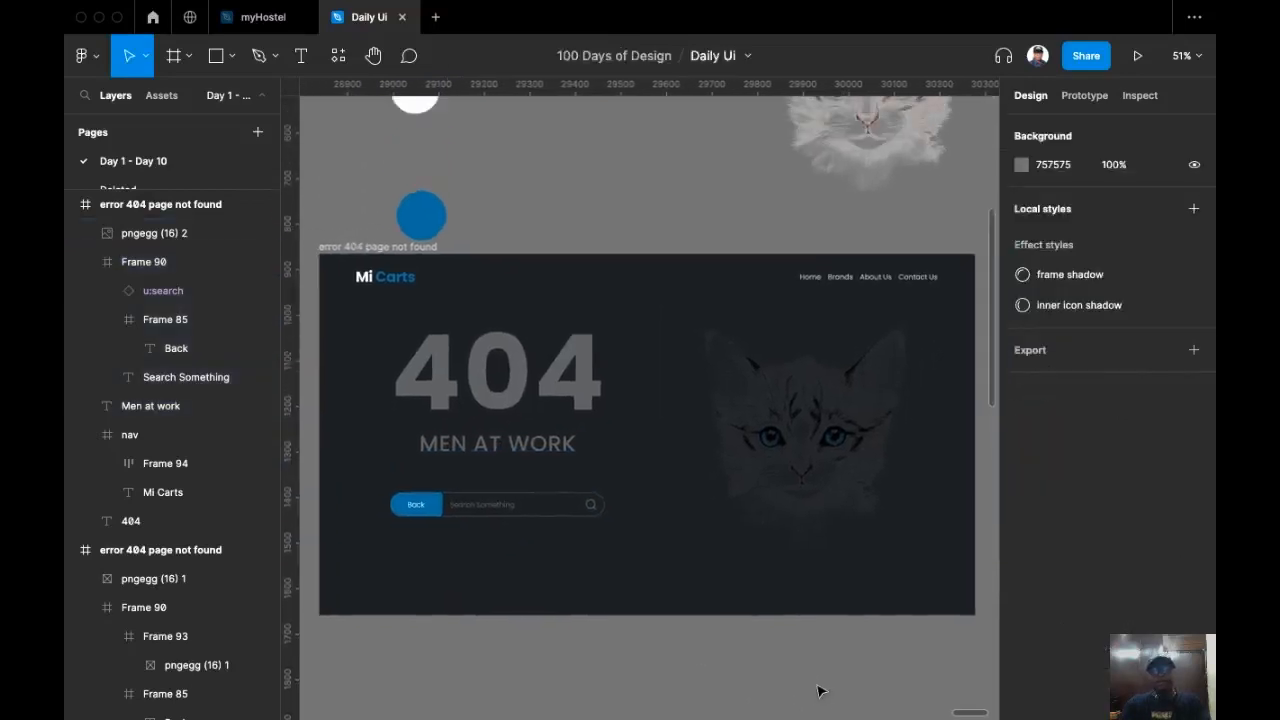
pyautogui.click(378, 246)
pyautogui.click(1084, 95)
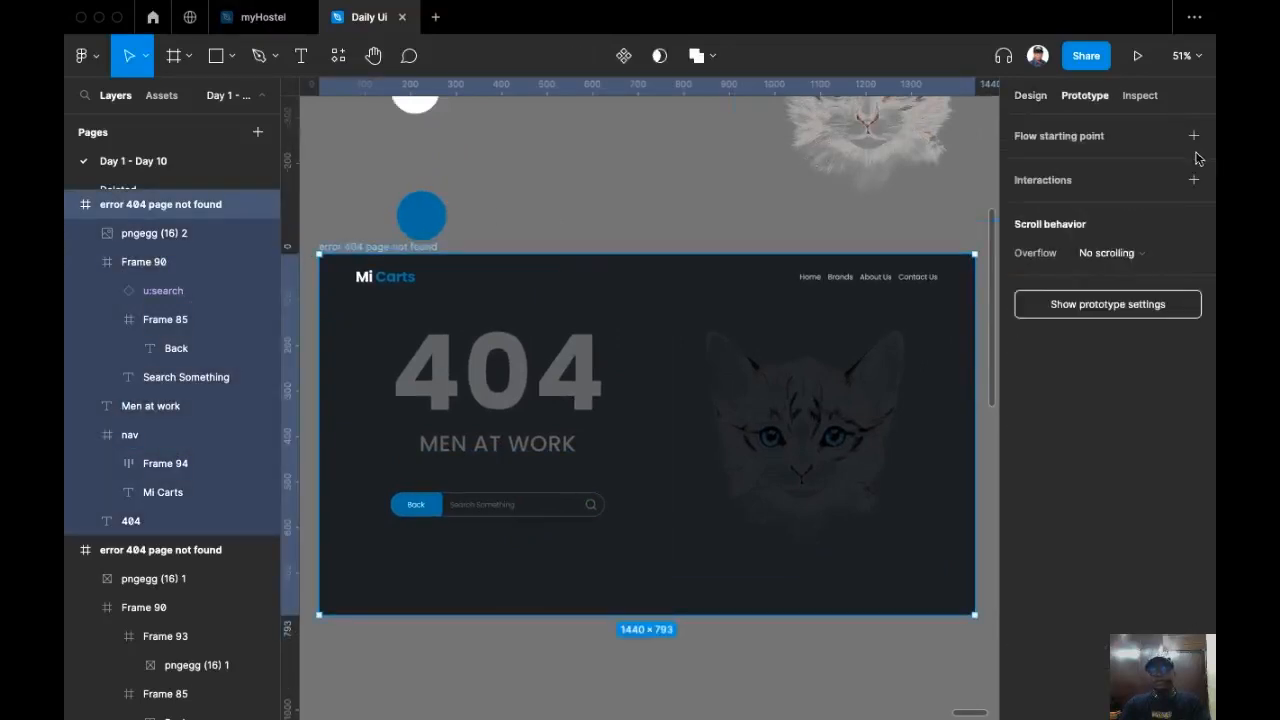
pyautogui.click(1195, 136)
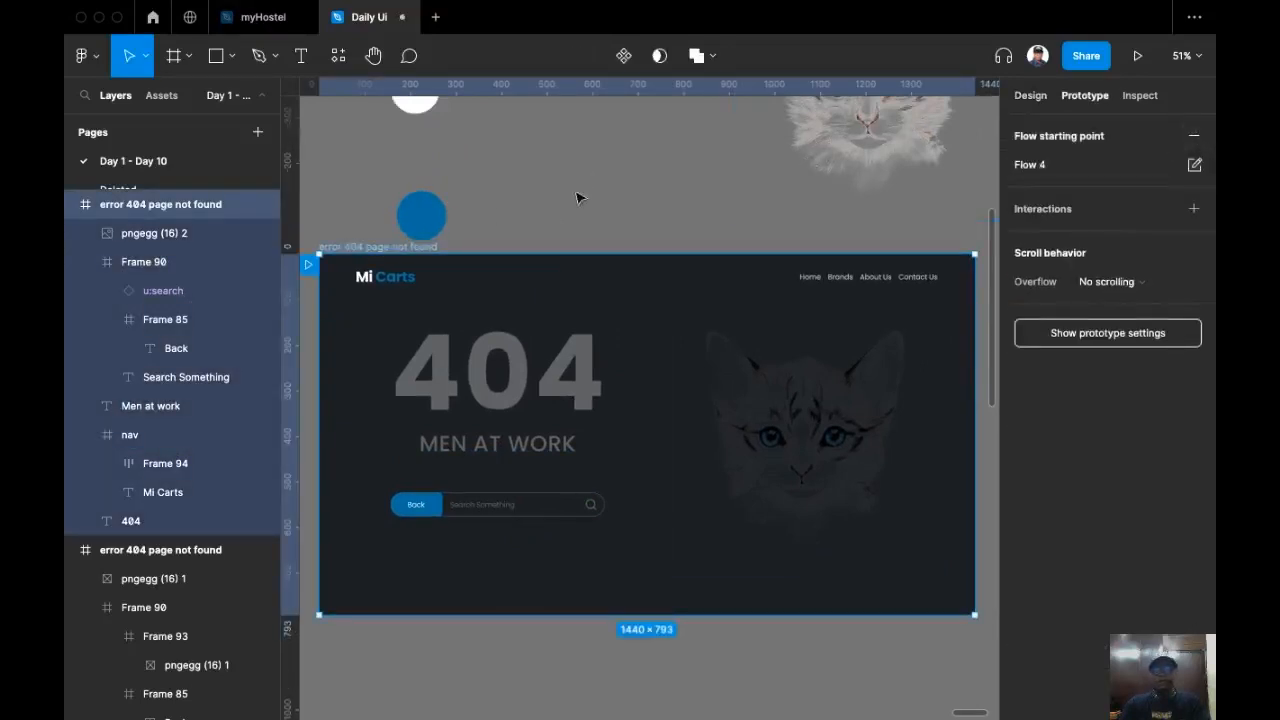
# Step: Present the 404 page prototype, then return to the design file
pyautogui.hscroll(-2, 580, 191)
pyautogui.scroll(-1, 580, 191)
pyautogui.click(390, 232)
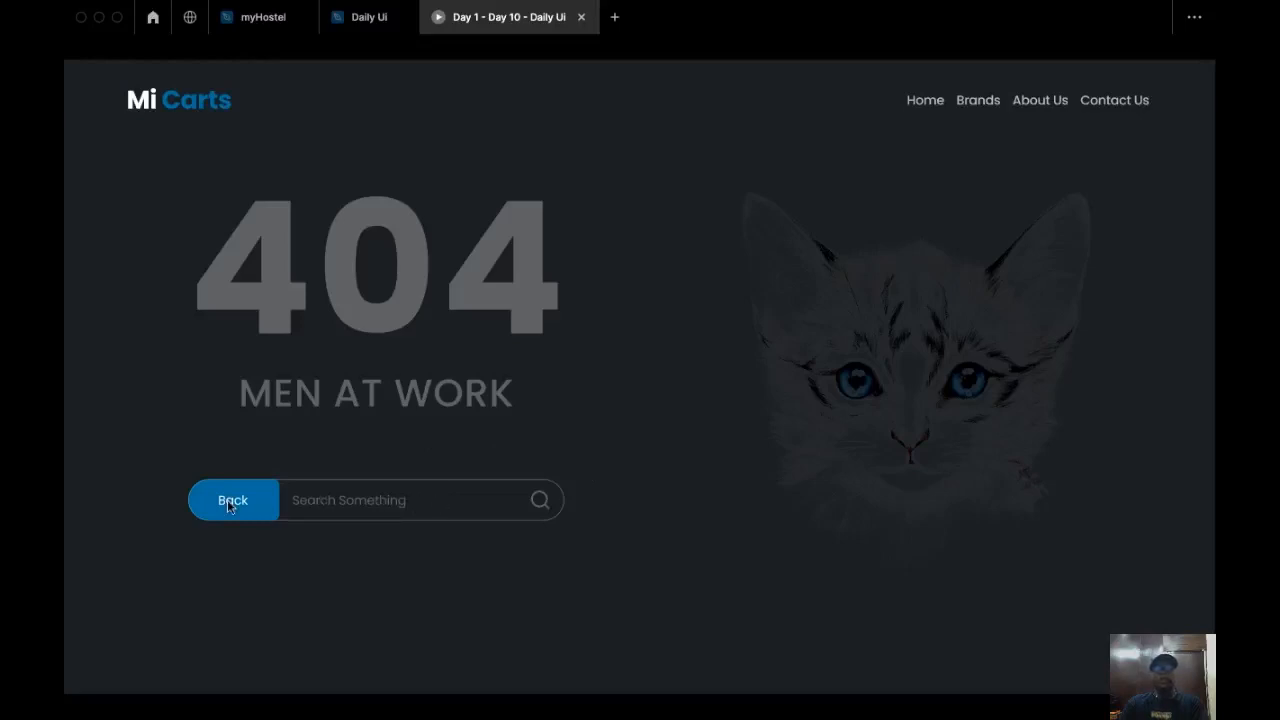
pyautogui.click(362, 17)
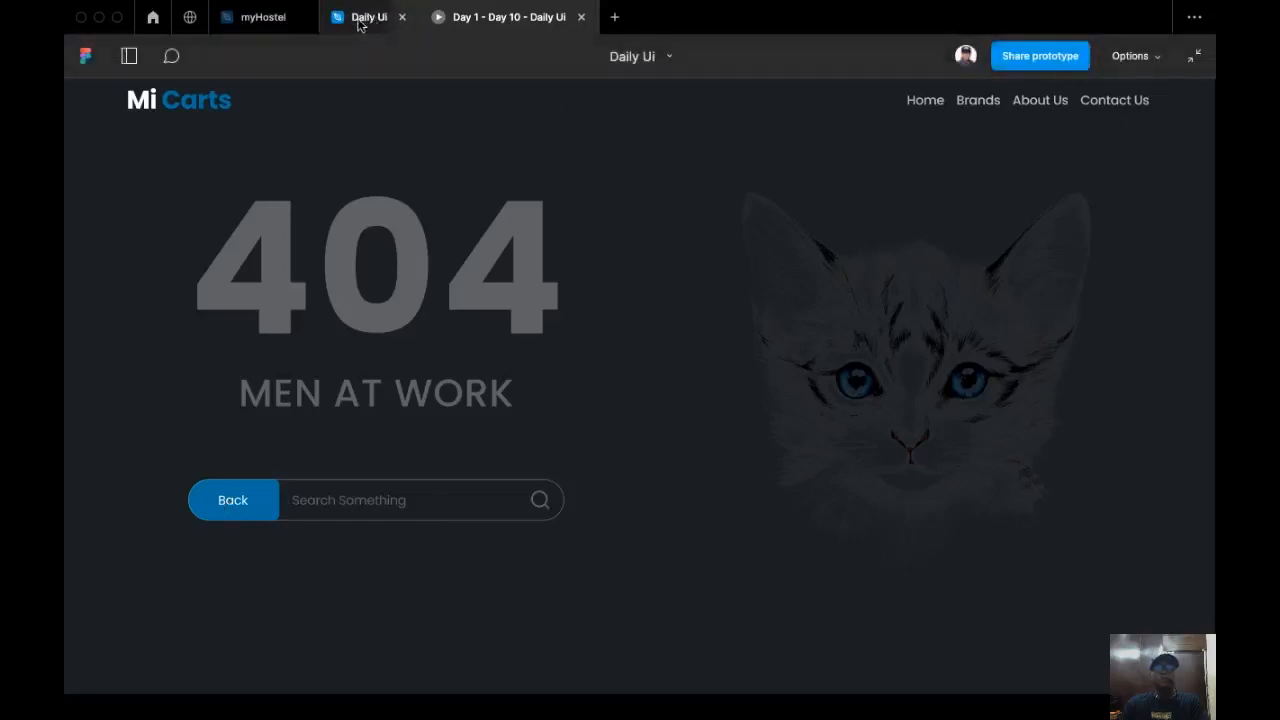
# Step: Duplicate the Back button and place the copy on the canvas below the 404 page
pyautogui.scroll(3, 480, 408)
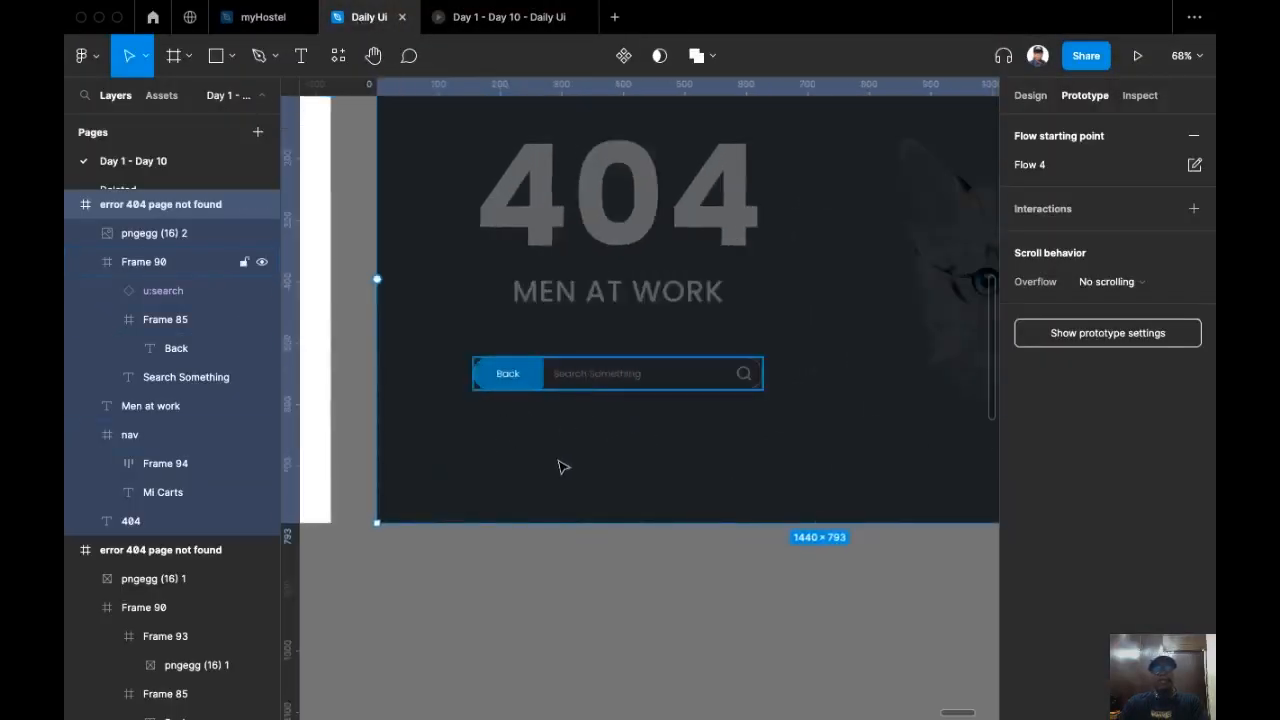
pyautogui.scroll(-1, 466, 349)
pyautogui.scroll(3, 466, 349)
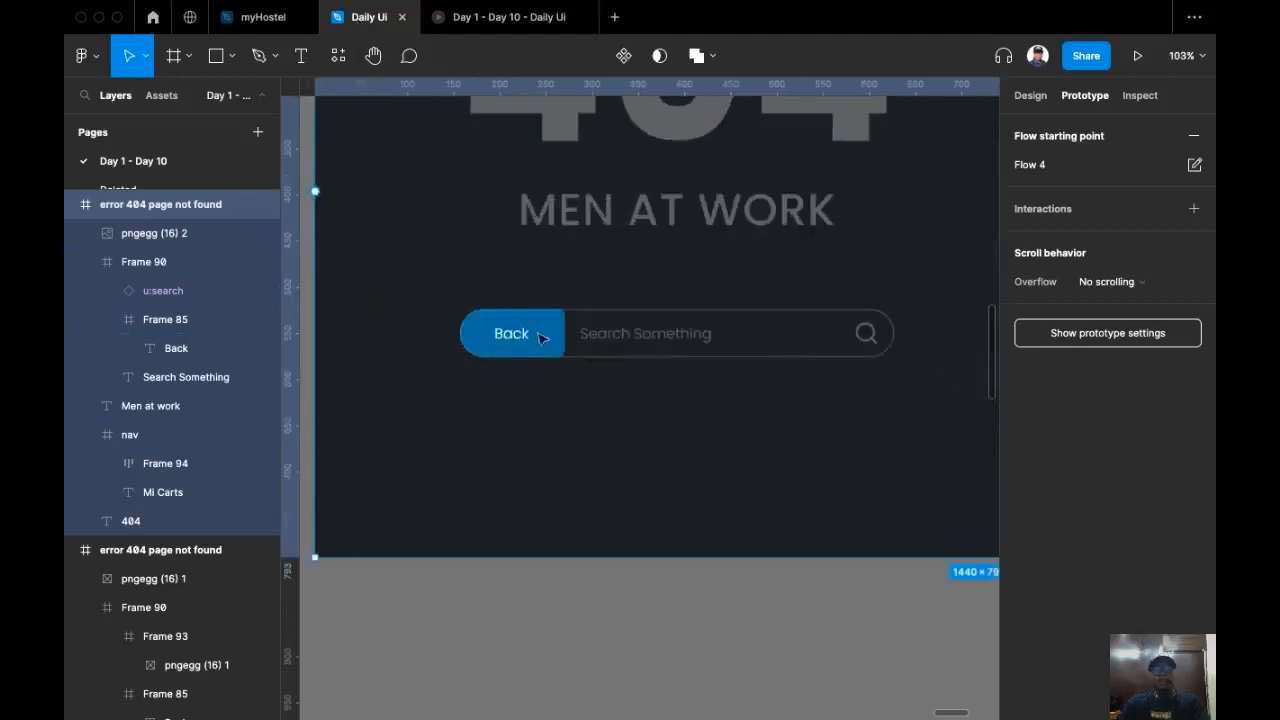
pyautogui.doubleClick(548, 335)
pyautogui.moveTo(548, 335); pyautogui.dragTo(563, 620)
pyautogui.scroll(-2, 627, 494)
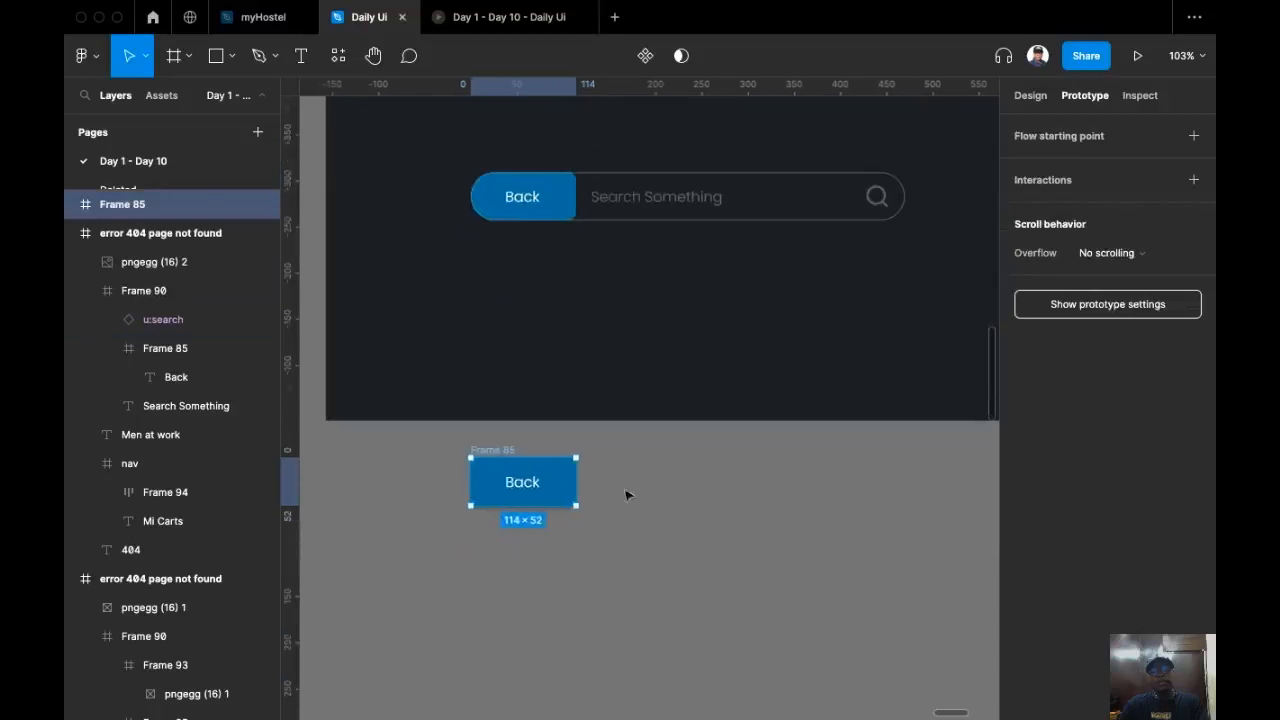
# Step: Duplicate the standalone Back button frame, placing the copy directly below it
pyautogui.click(617, 531)
pyautogui.scroll(3, 600, 535)
pyautogui.scroll(-1, 615, 450)
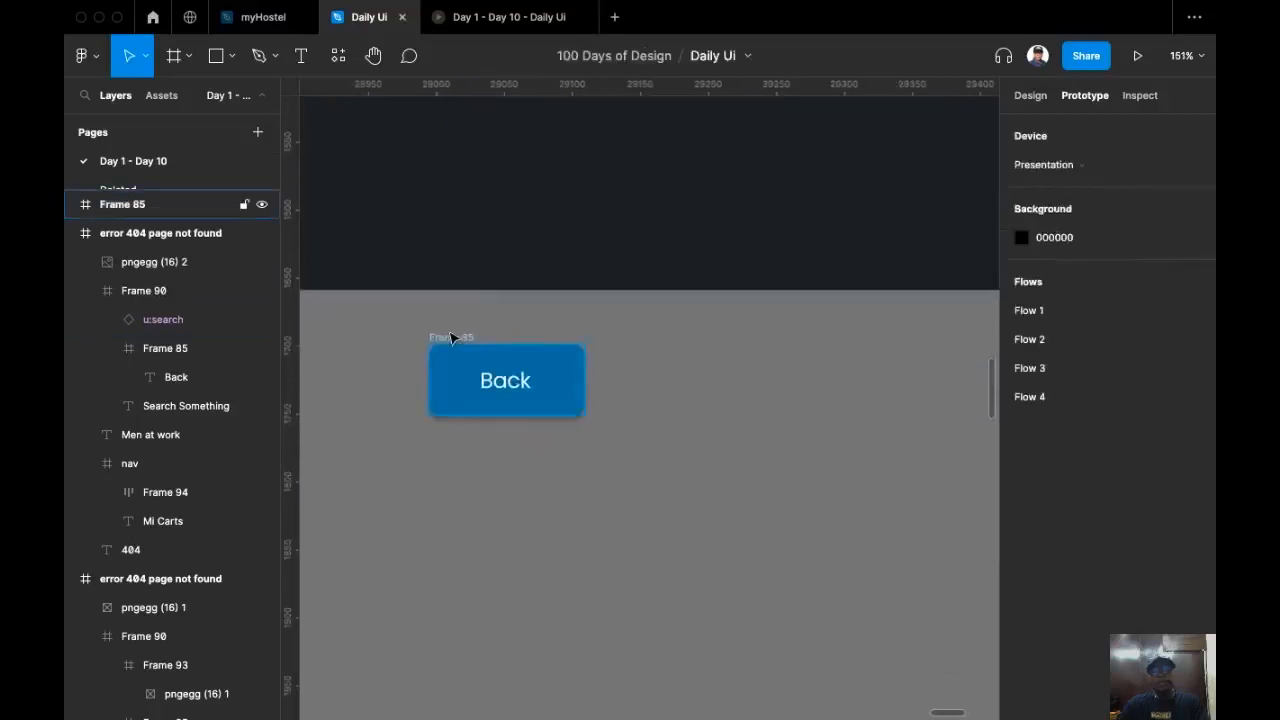
pyautogui.moveTo(451, 338); pyautogui.dragTo(452, 444)
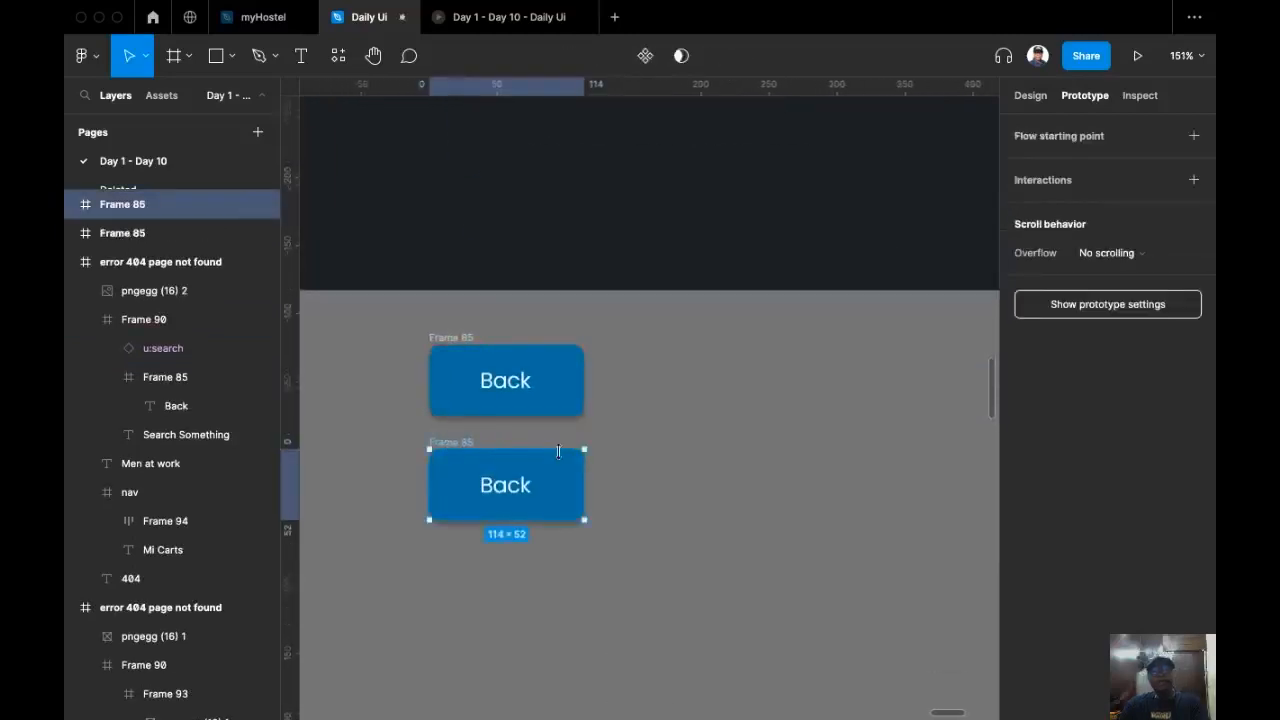
# Step: Select both Back button frames and combine them into a component set
pyautogui.scroll(3, 558, 451)
pyautogui.hscroll(-2, 606, 491)
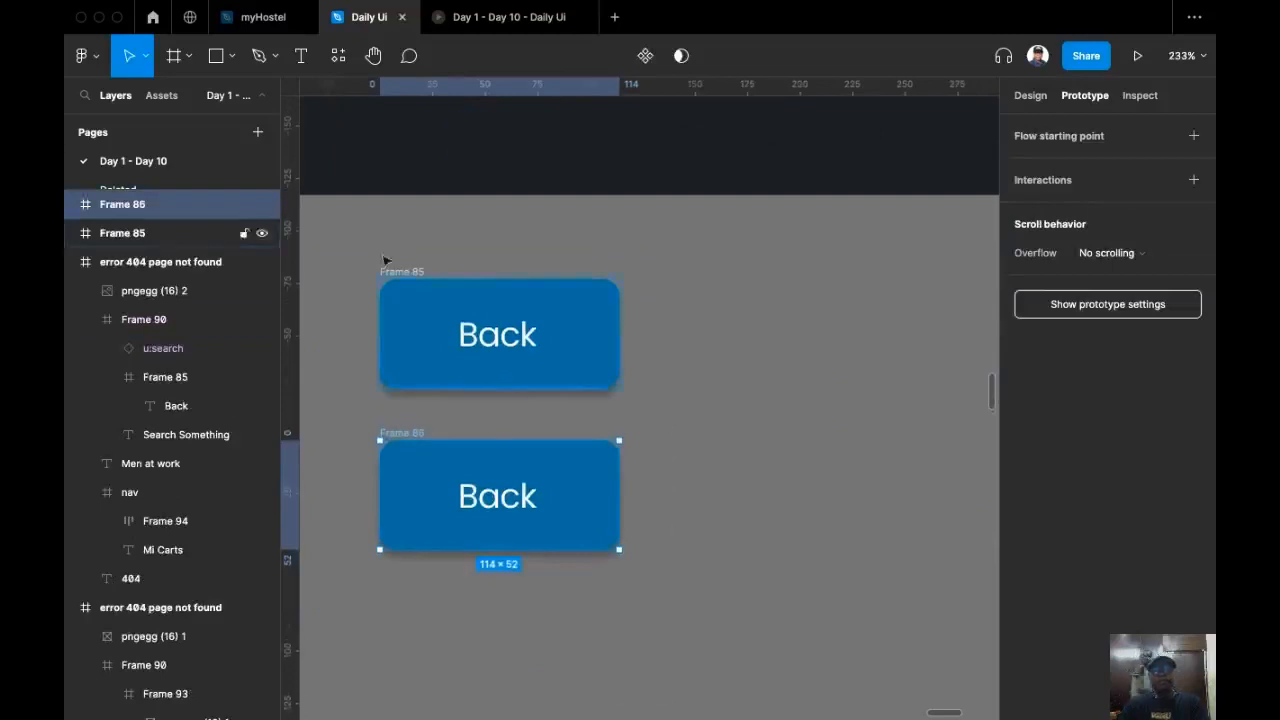
pyautogui.moveTo(340, 243); pyautogui.dragTo(686, 606)
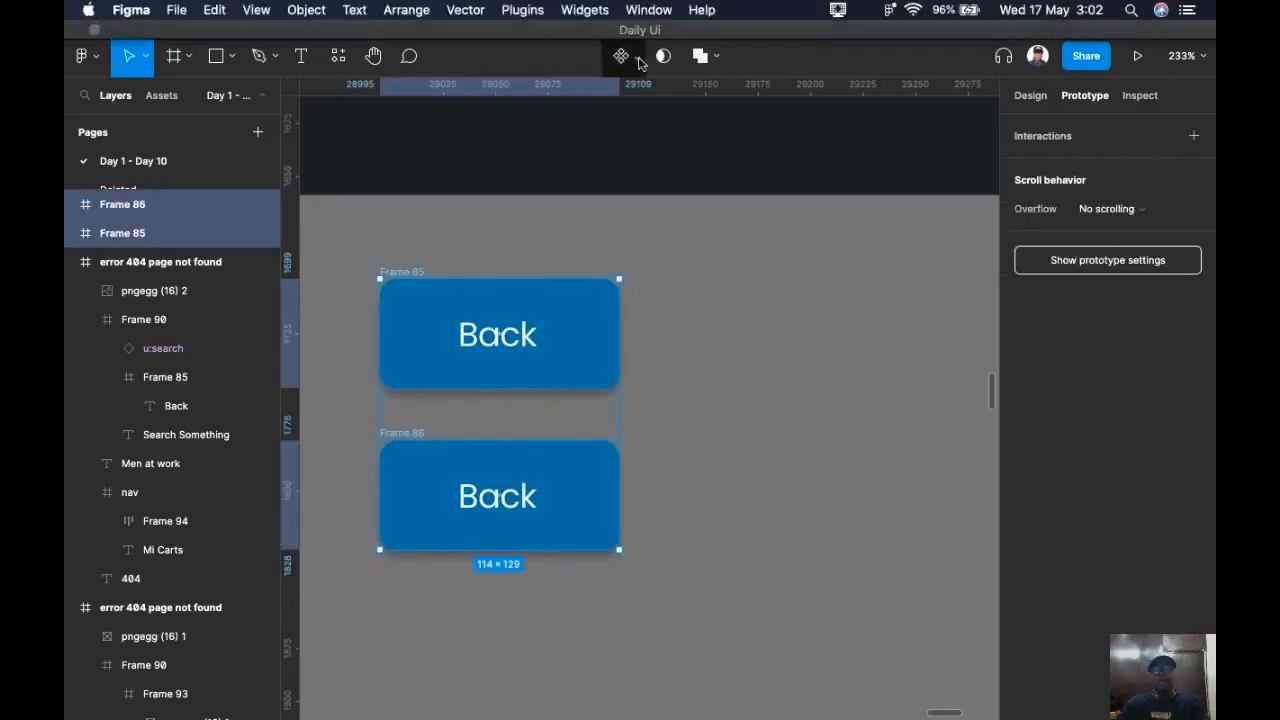
pyautogui.click(639, 58)
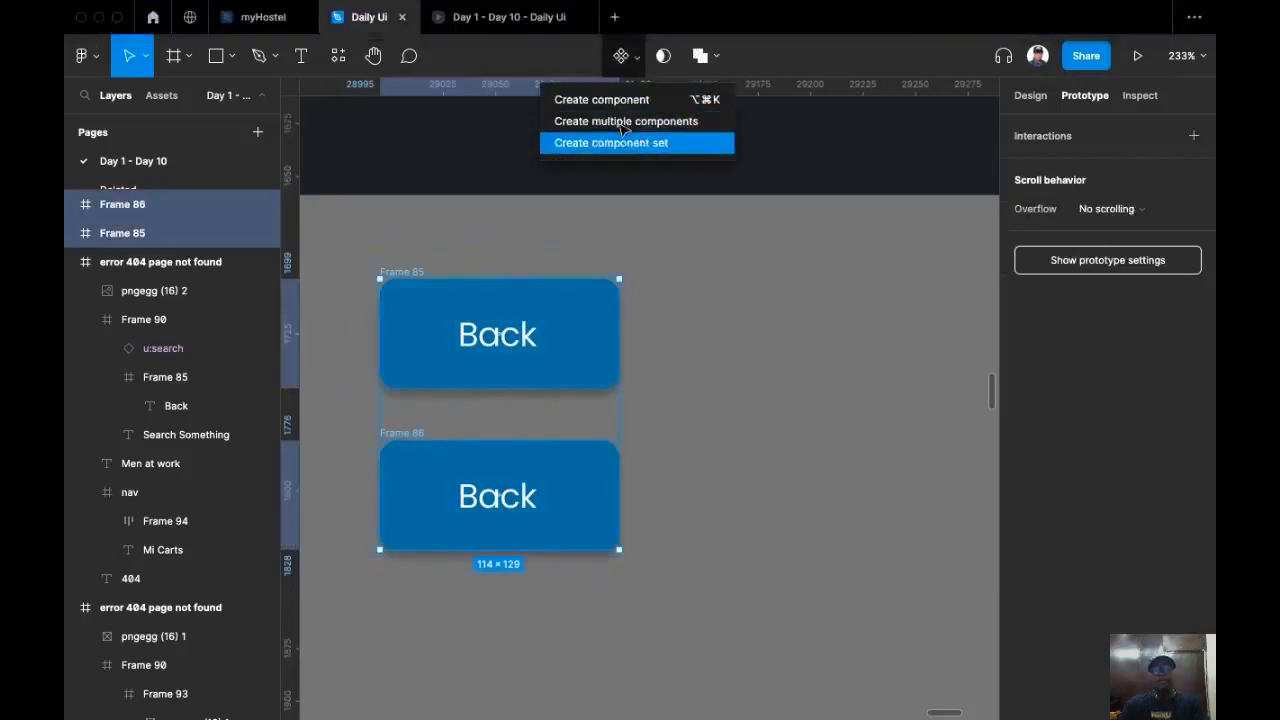
pyautogui.click(620, 142)
# Step: Shift the first variant's Back label 12 px to the left, to X 25
pyautogui.hscroll(-2, 476, 220)
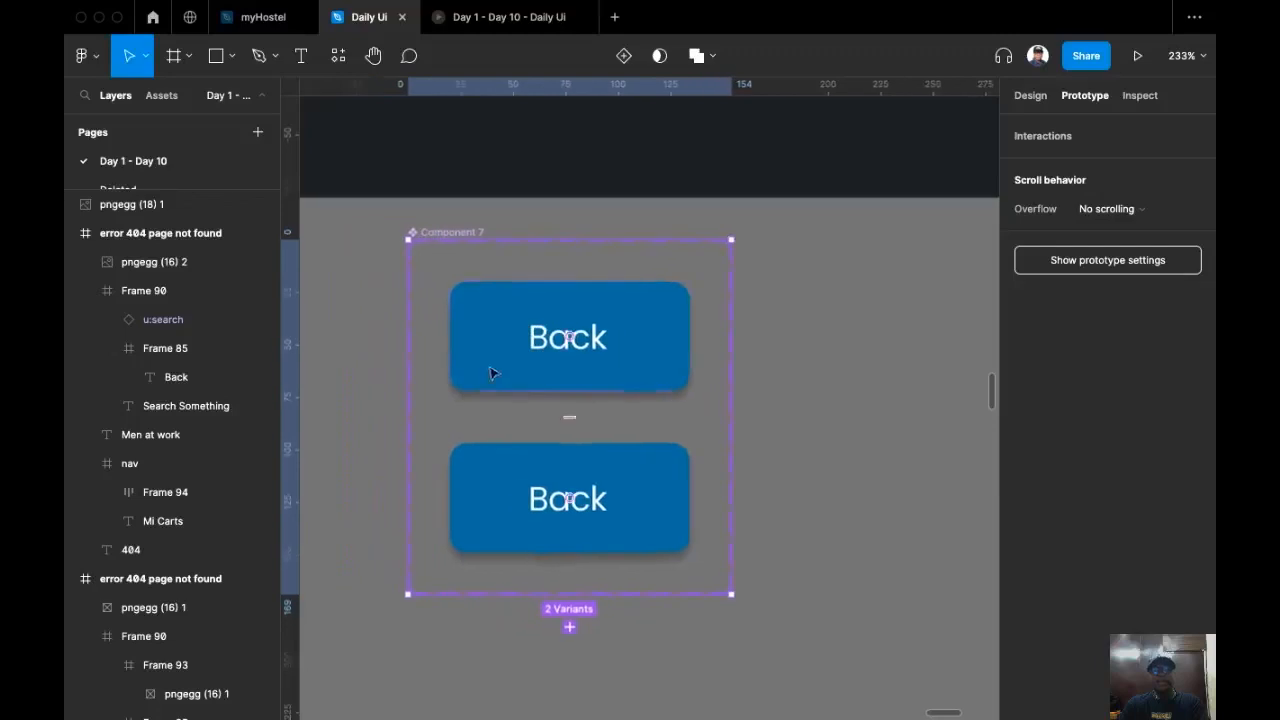
pyautogui.doubleClick(560, 348)
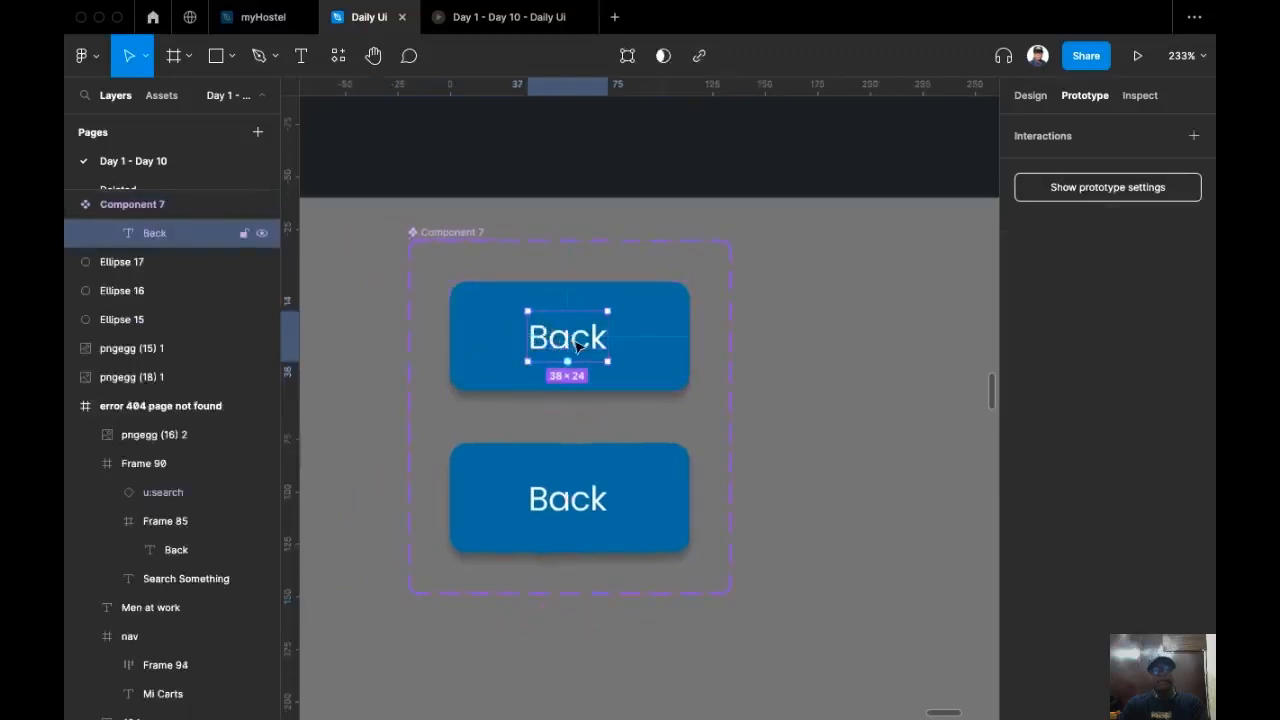
pyautogui.click(1031, 96)
pyautogui.click(1052, 178)
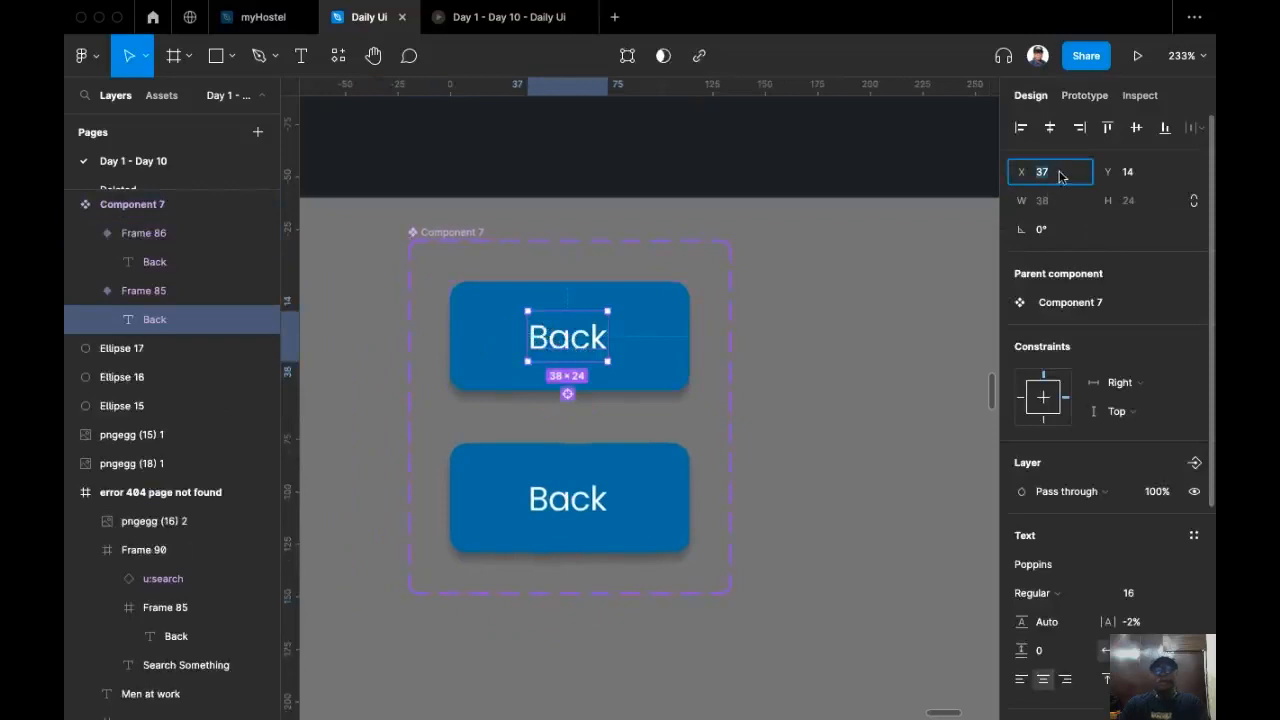
pyautogui.write('-')
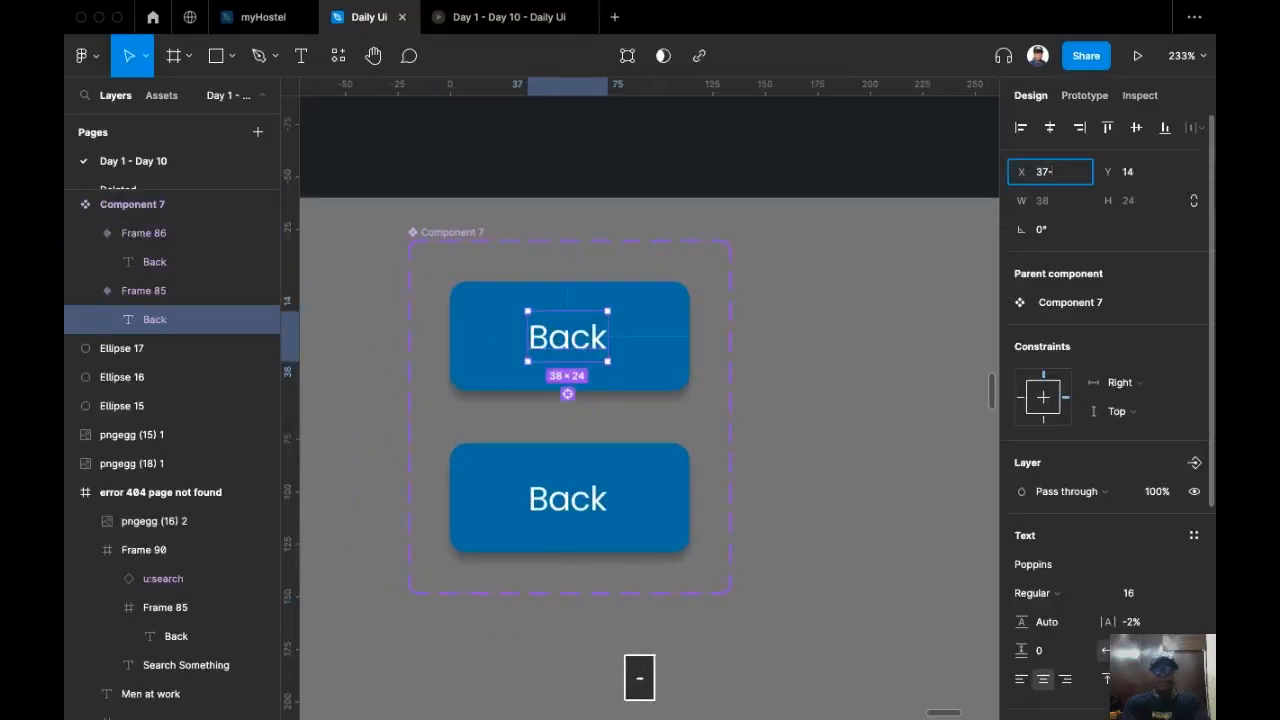
pyautogui.write('12')
pyautogui.press('BackSpace')
pyautogui.write('12')
pyautogui.press('Return')
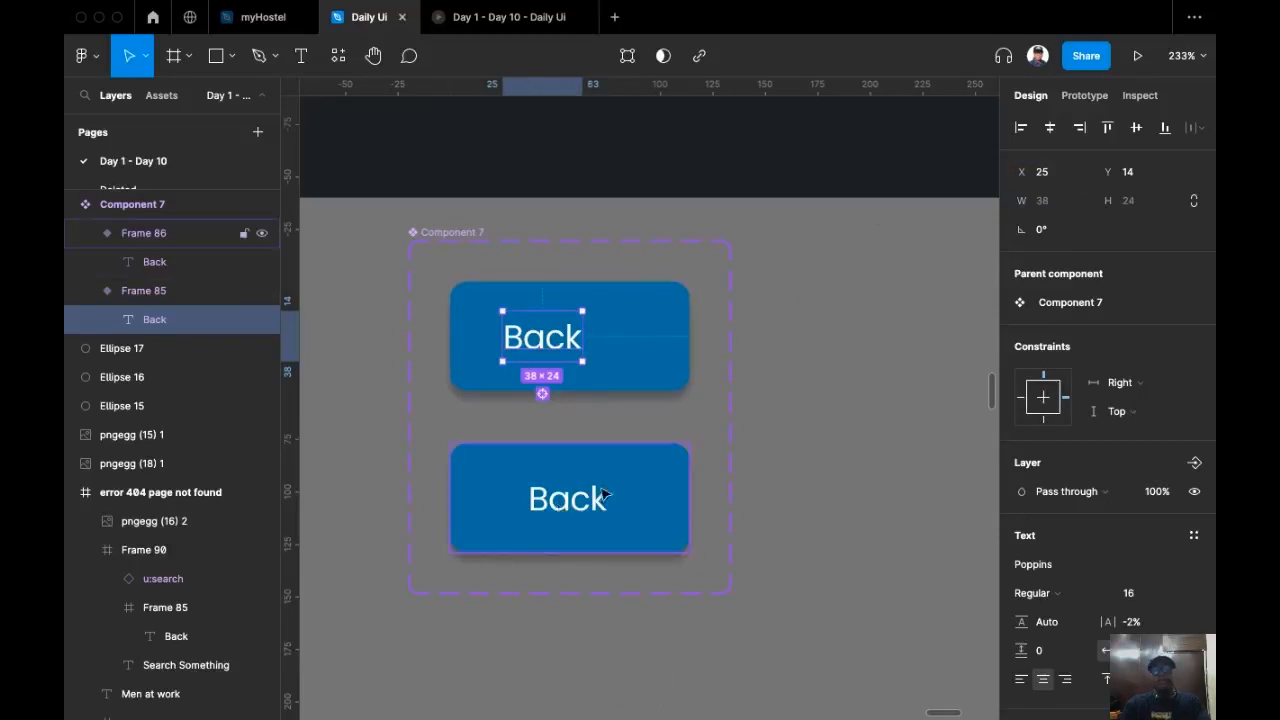
pyautogui.press('Escape')
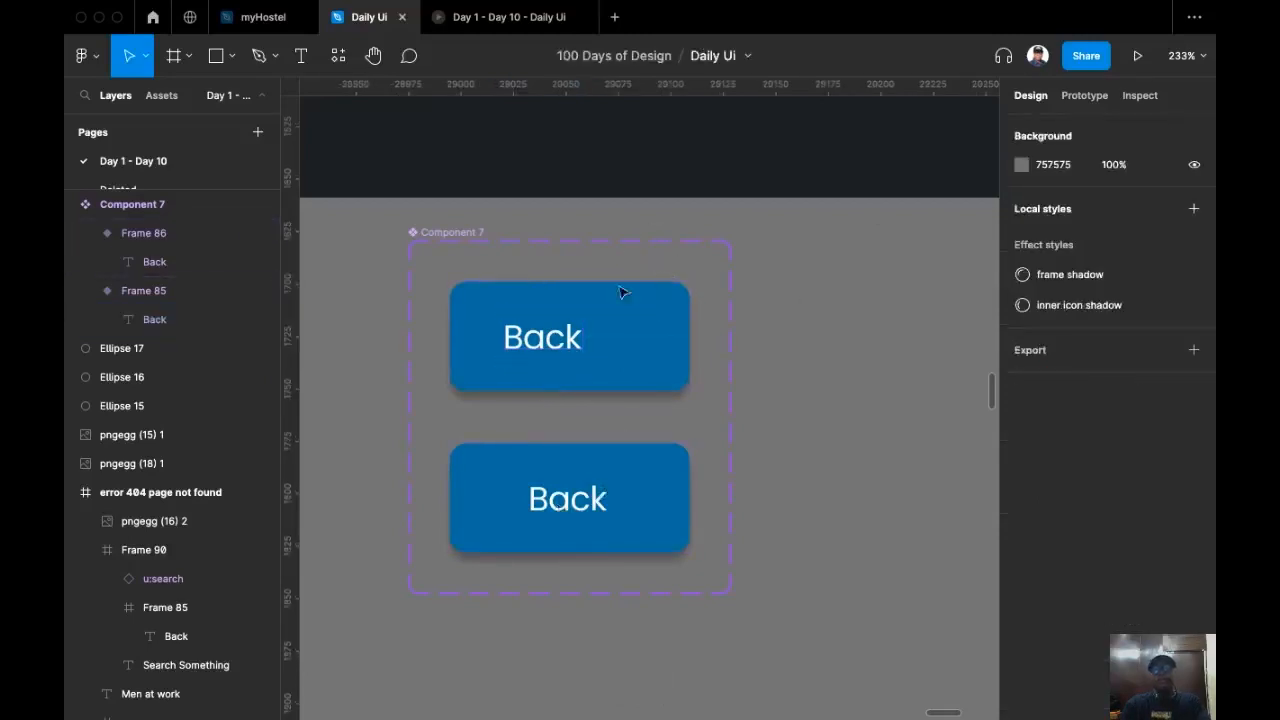
# Step: Connect the first variant to Frame 86 with an After delay interaction of 300ms
pyautogui.click(1085, 96)
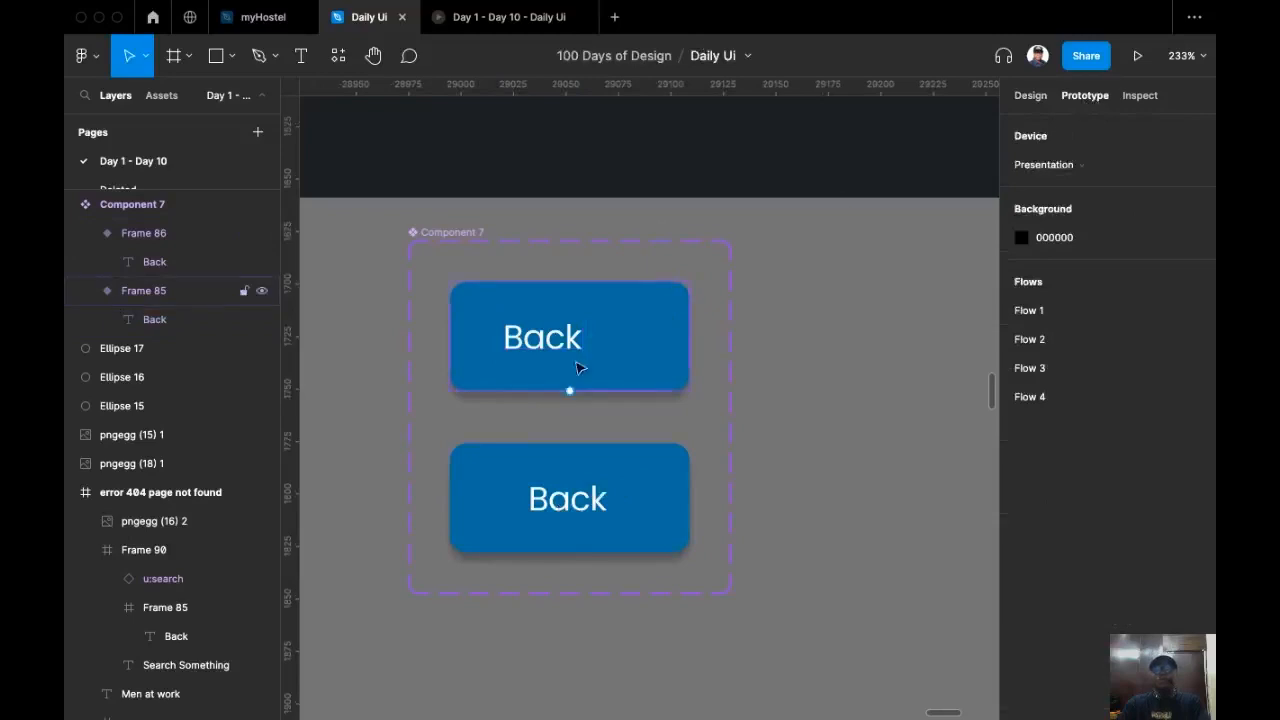
pyautogui.click(650, 355)
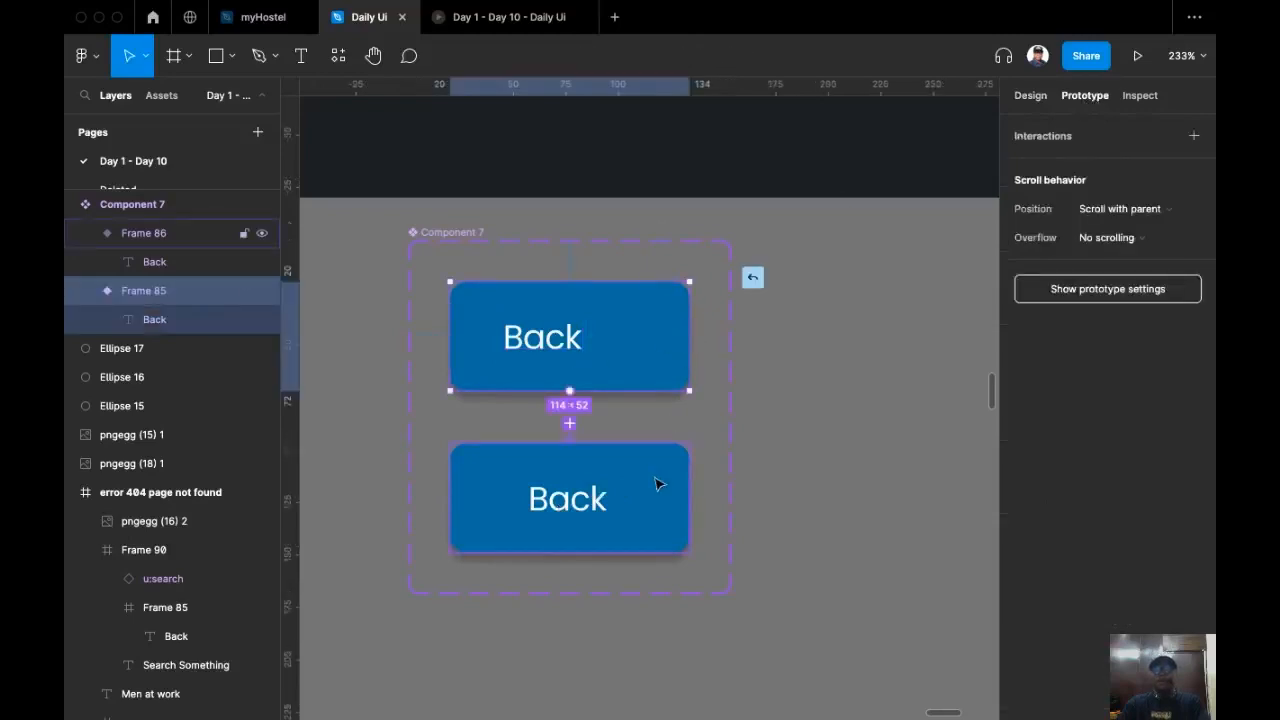
pyautogui.moveTo(712, 450); pyautogui.dragTo(714, 451)
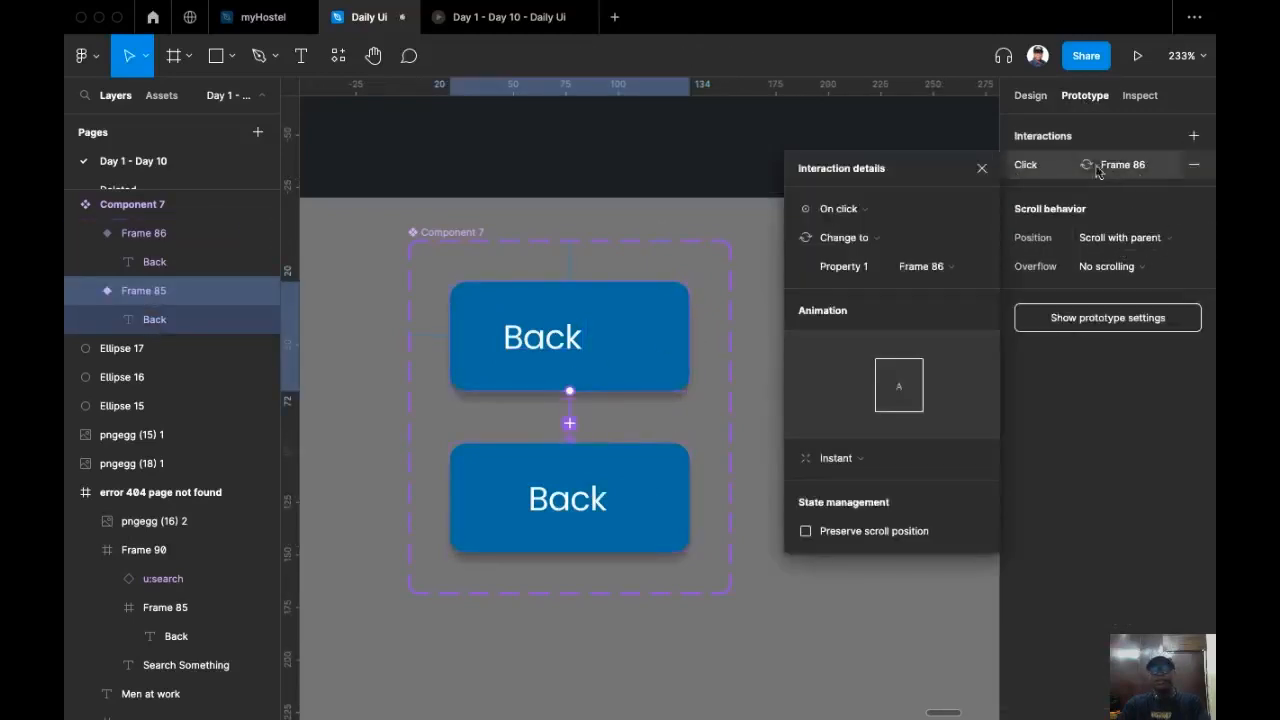
pyautogui.click(890, 213)
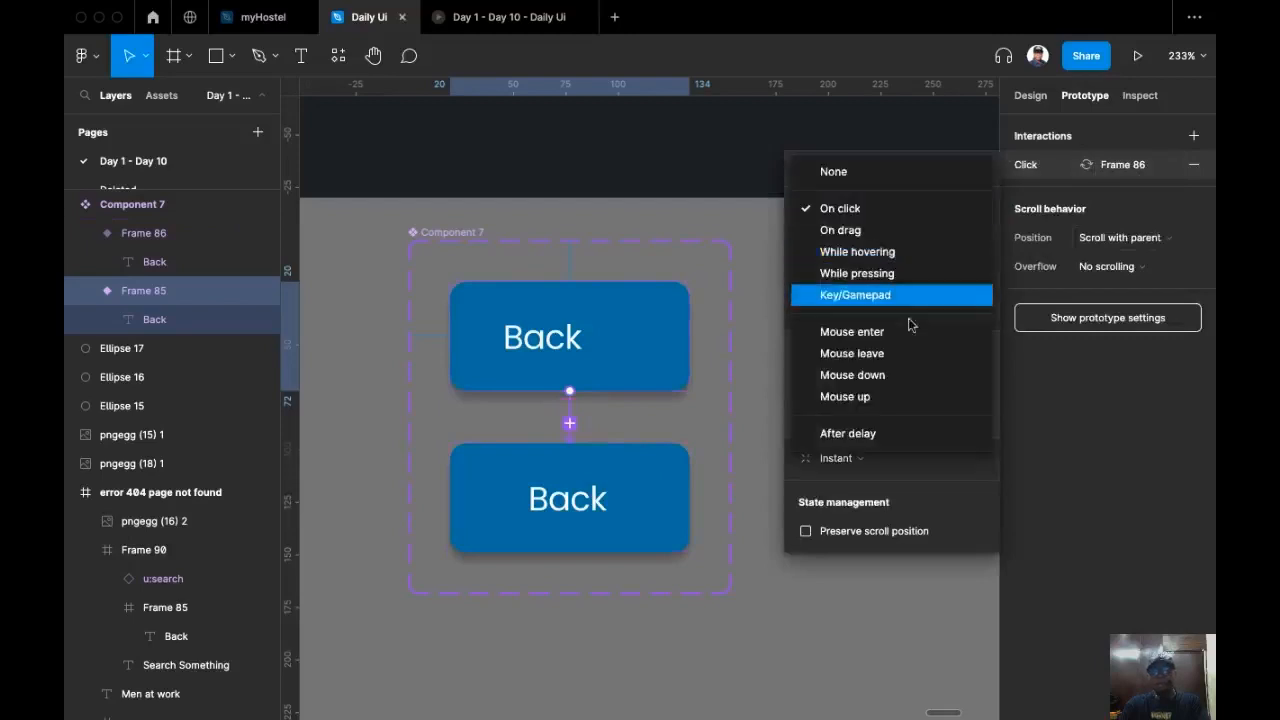
pyautogui.click(880, 433)
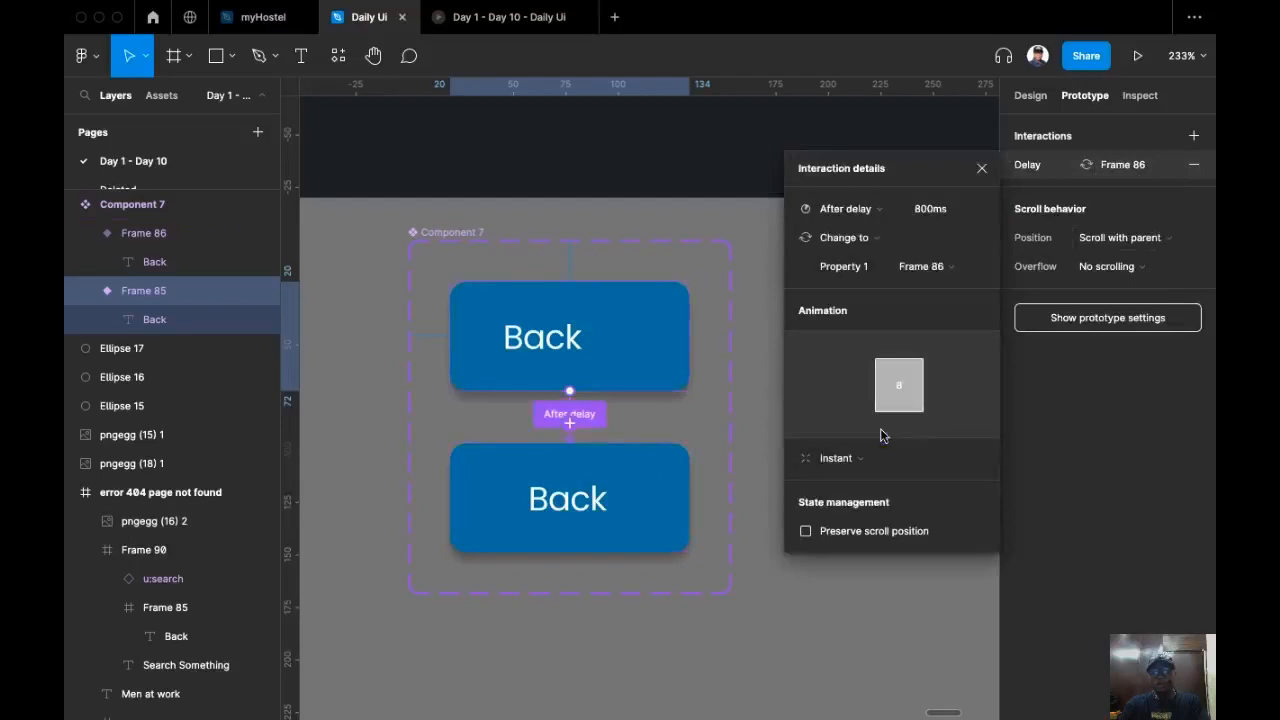
pyautogui.click(948, 209)
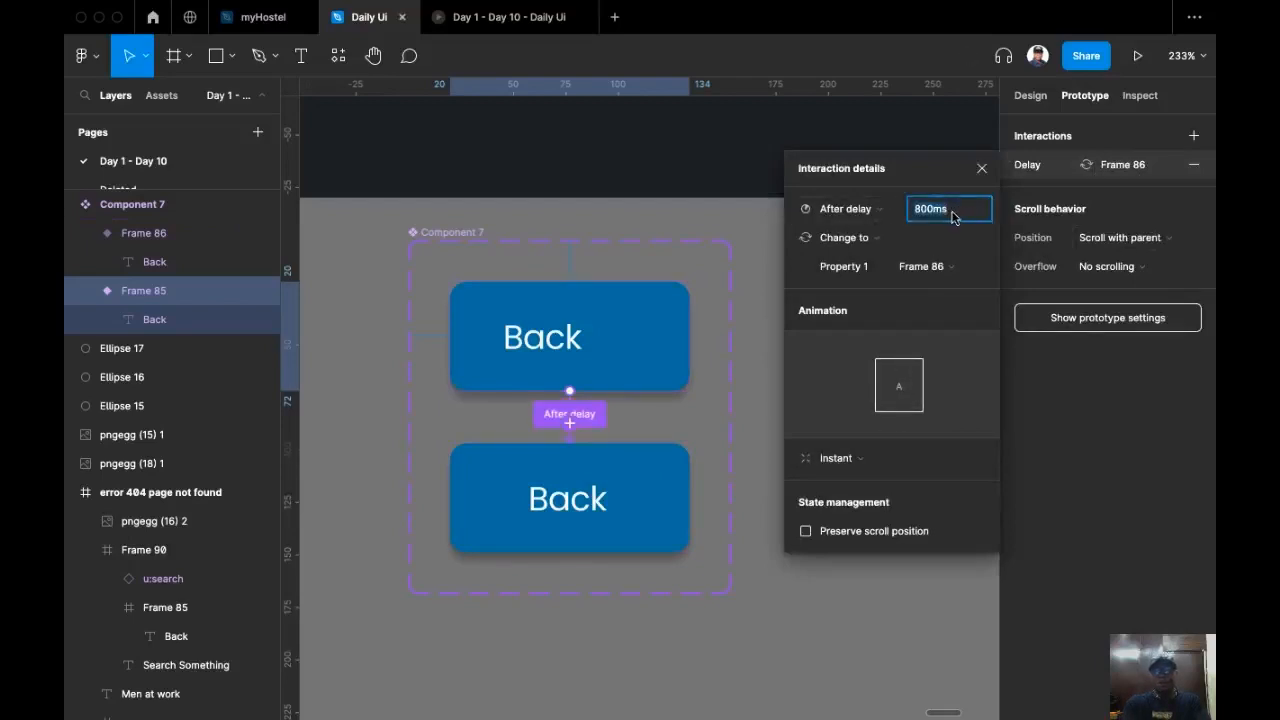
pyautogui.write('300')
pyautogui.press('Return')
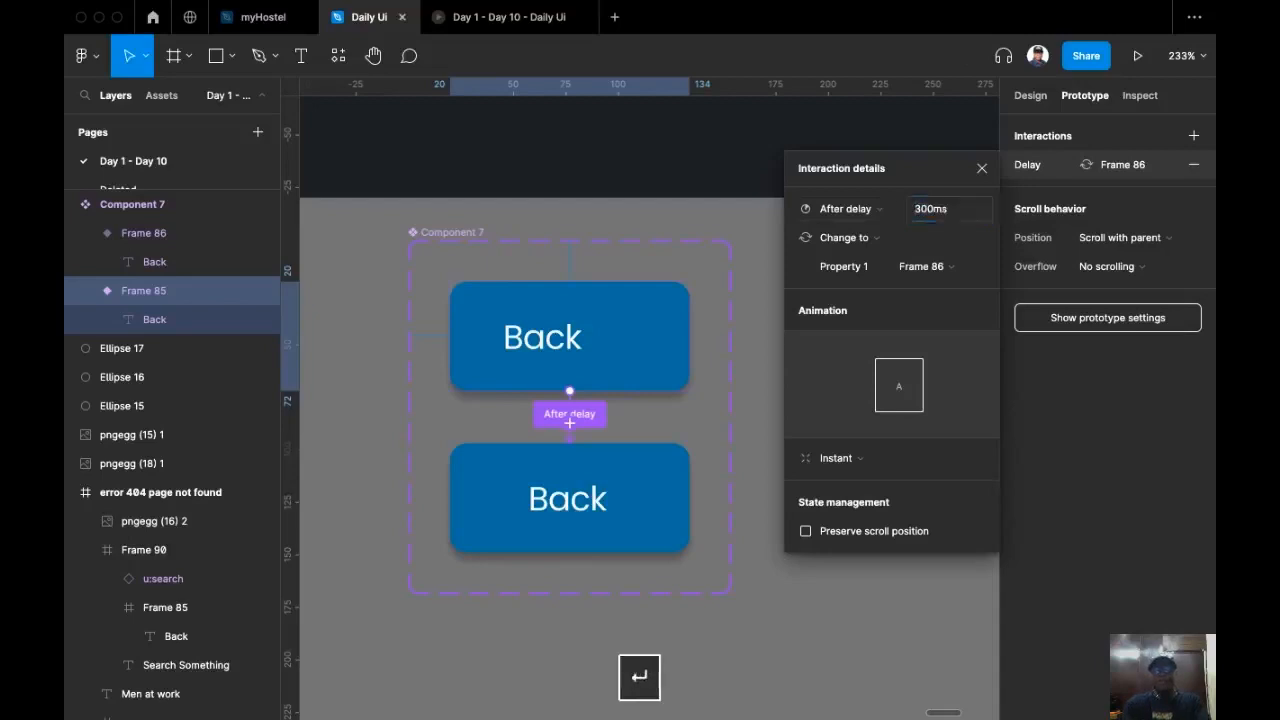
# Step: Set that interaction's animation to Smart animate with Linear easing and a 600ms duration
pyautogui.click(865, 457)
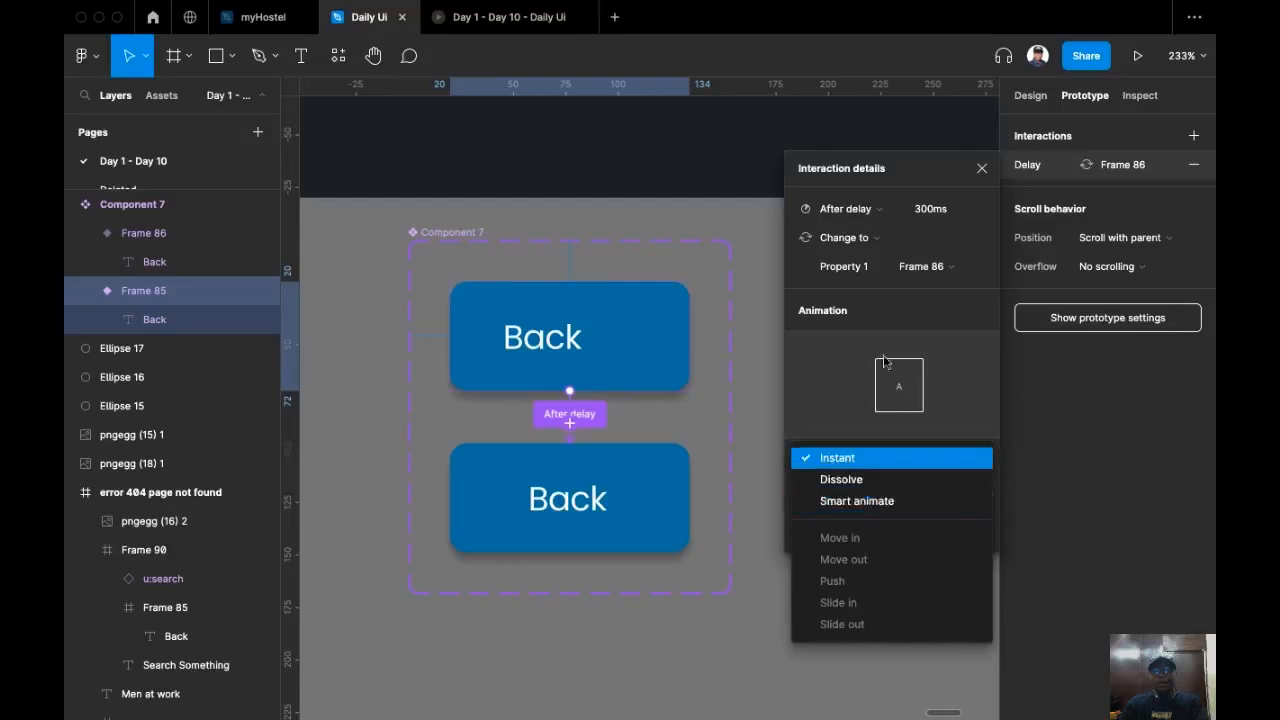
pyautogui.click(866, 501)
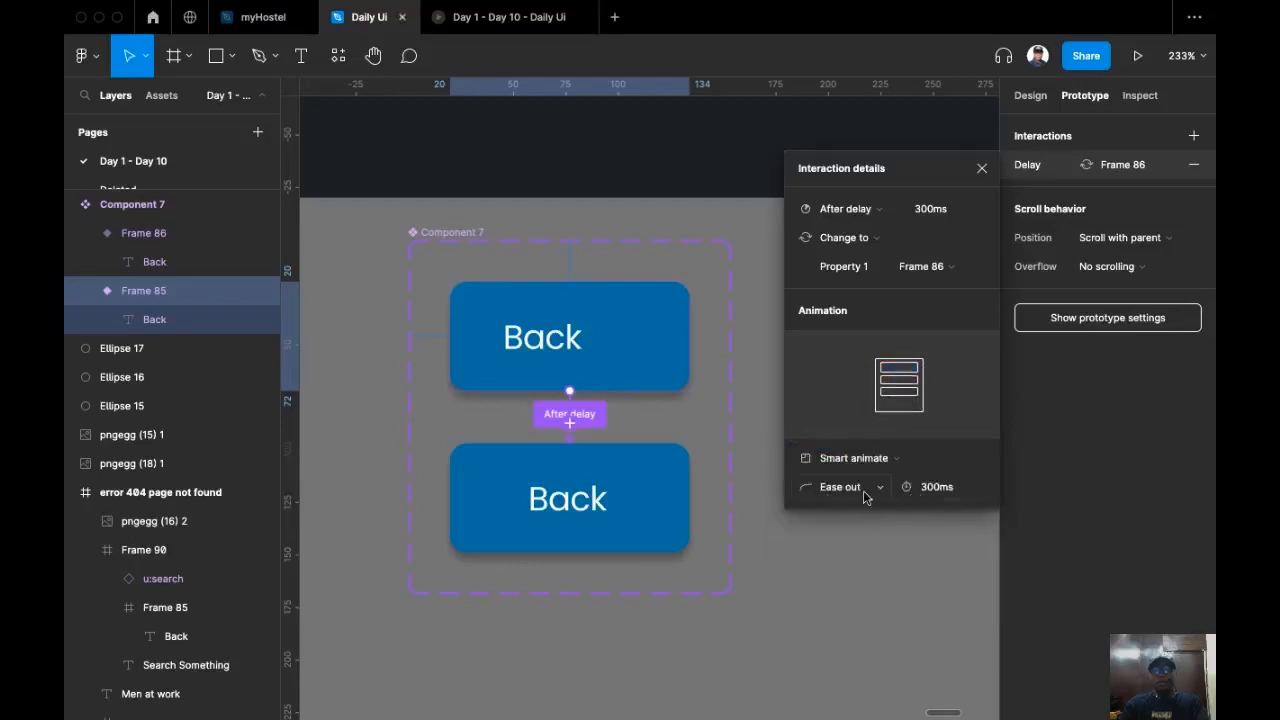
pyautogui.click(866, 487)
pyautogui.click(864, 427)
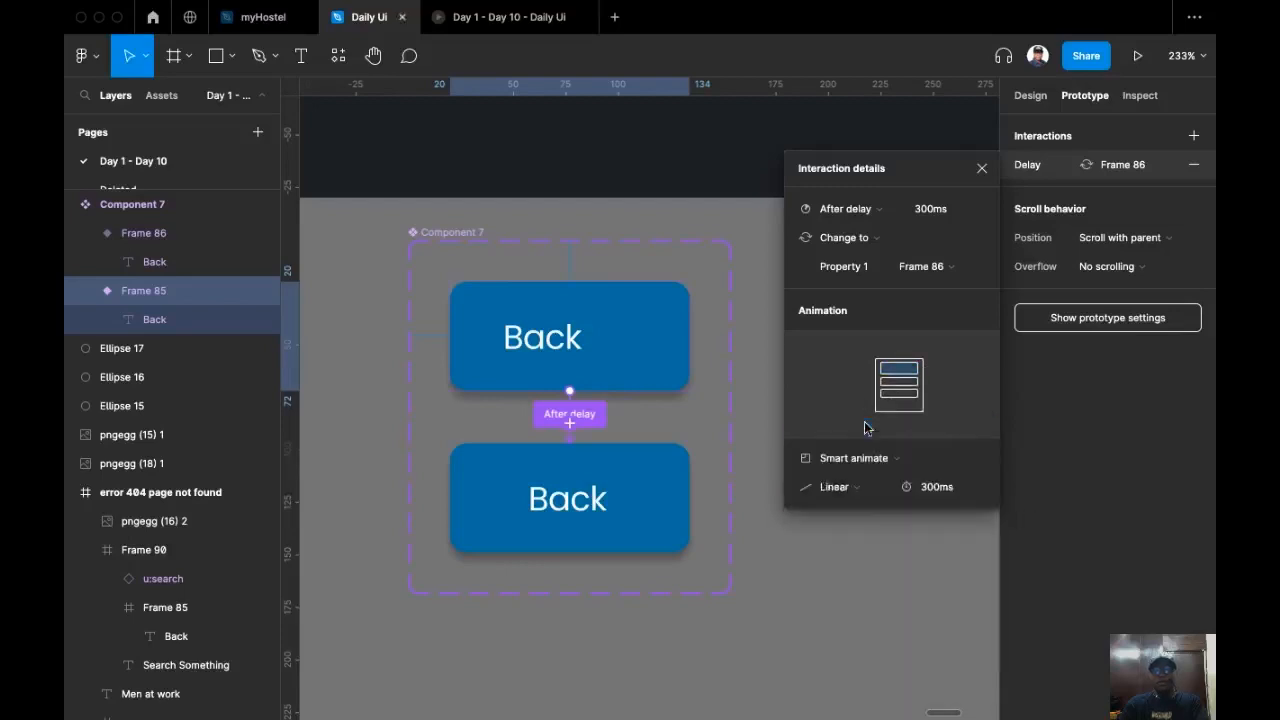
pyautogui.click(949, 492)
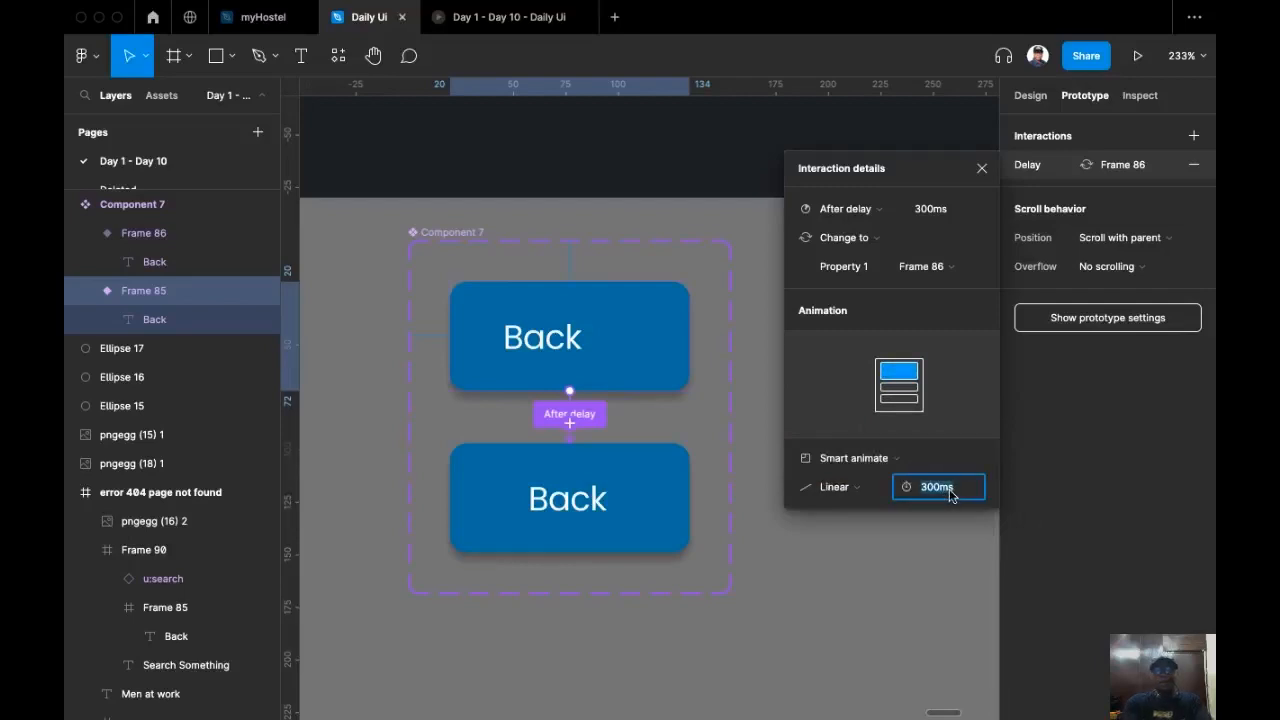
pyautogui.write('000')
pyautogui.press('Return')
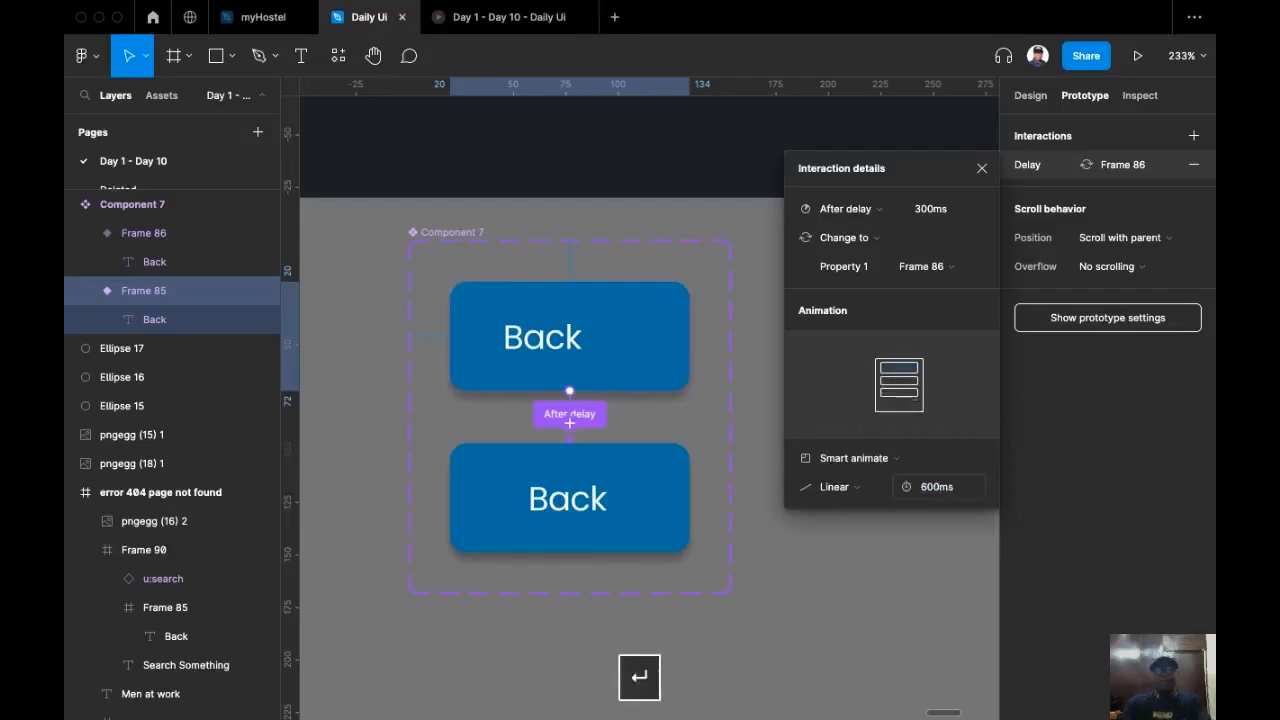
# Step: Connect the second variant back to Frame 85 with a 300ms After delay interaction, then close the interaction details
pyautogui.click(643, 475)
pyautogui.moveTo(689, 497); pyautogui.dragTo(631, 346)
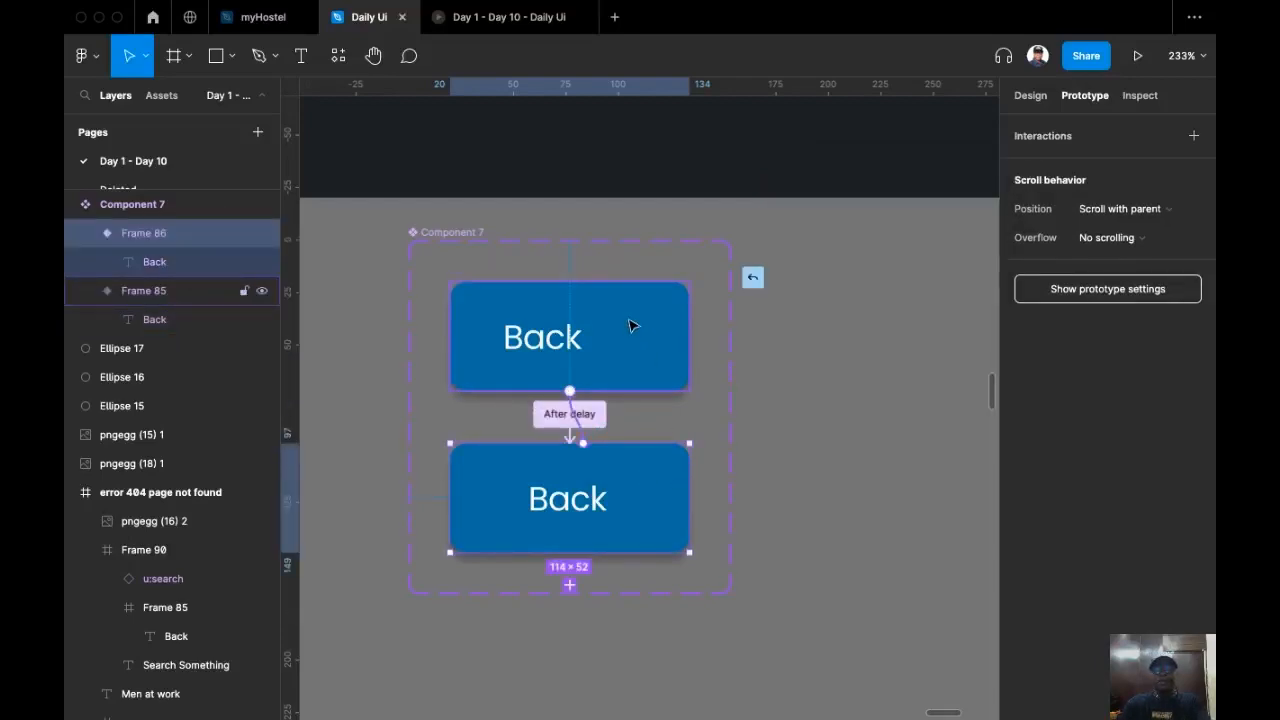
pyautogui.moveTo(631, 326); pyautogui.dragTo(631, 324)
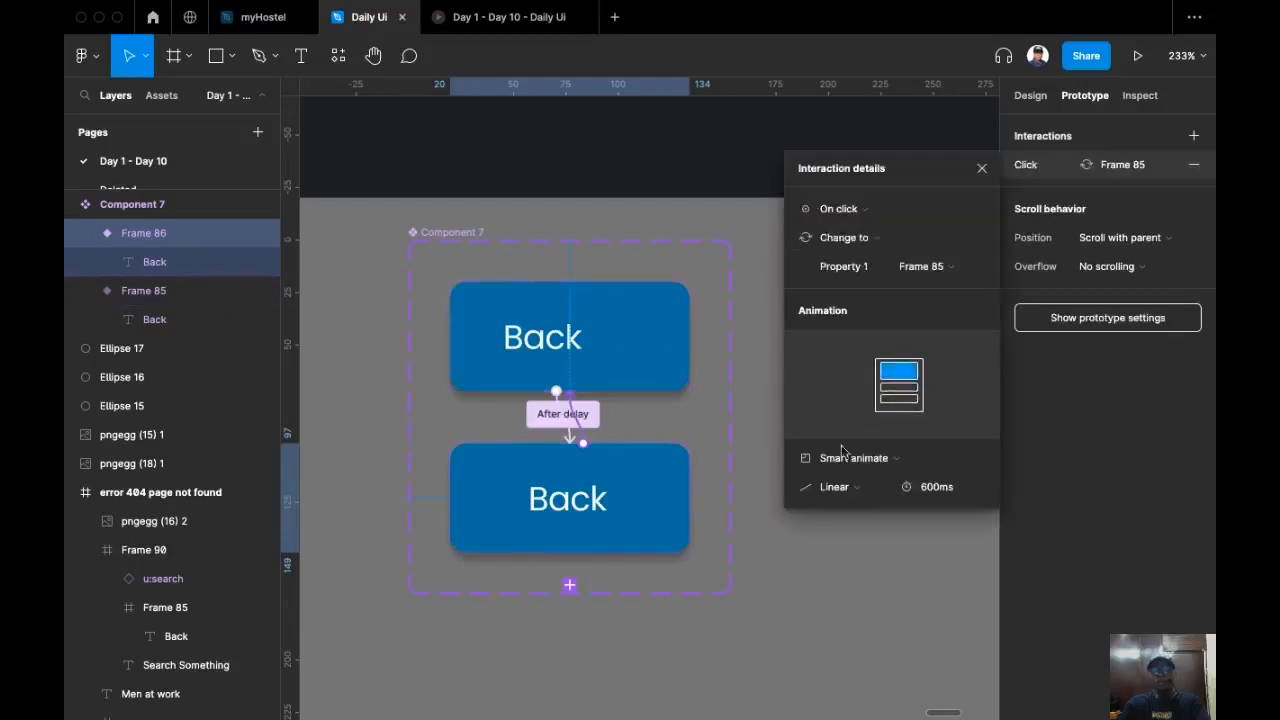
pyautogui.click(866, 208)
pyautogui.click(860, 436)
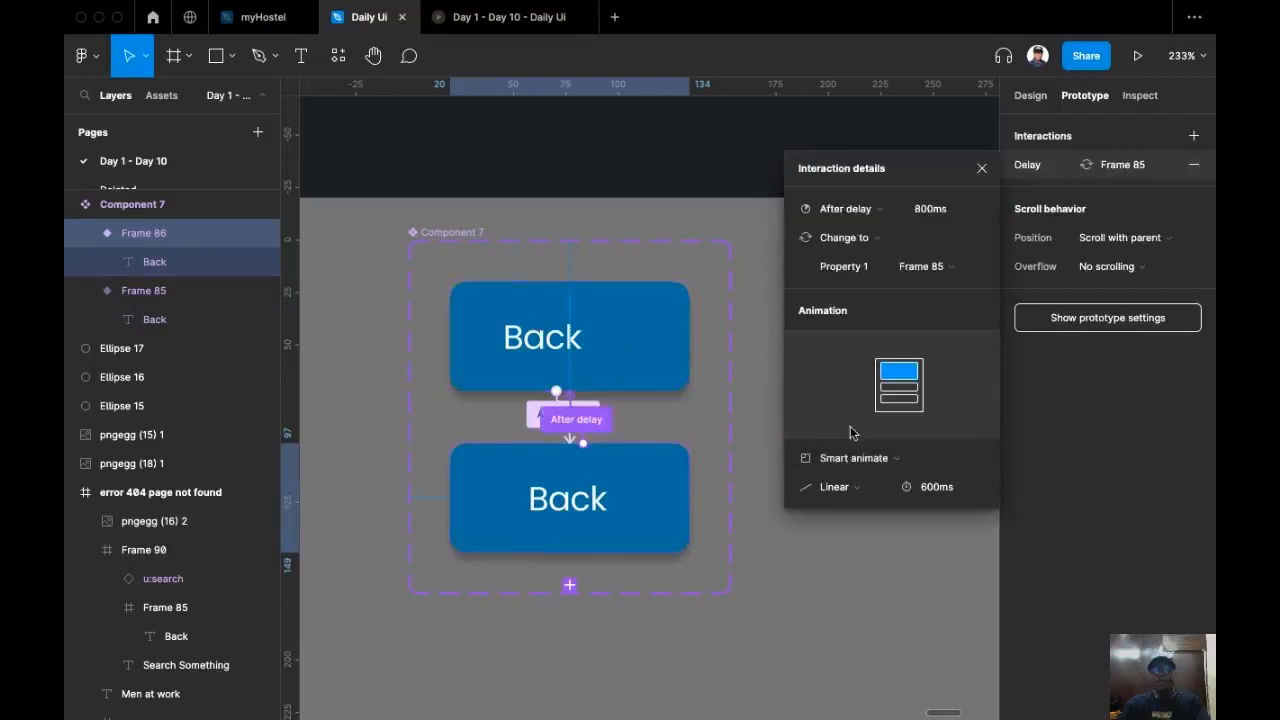
pyautogui.click(949, 220)
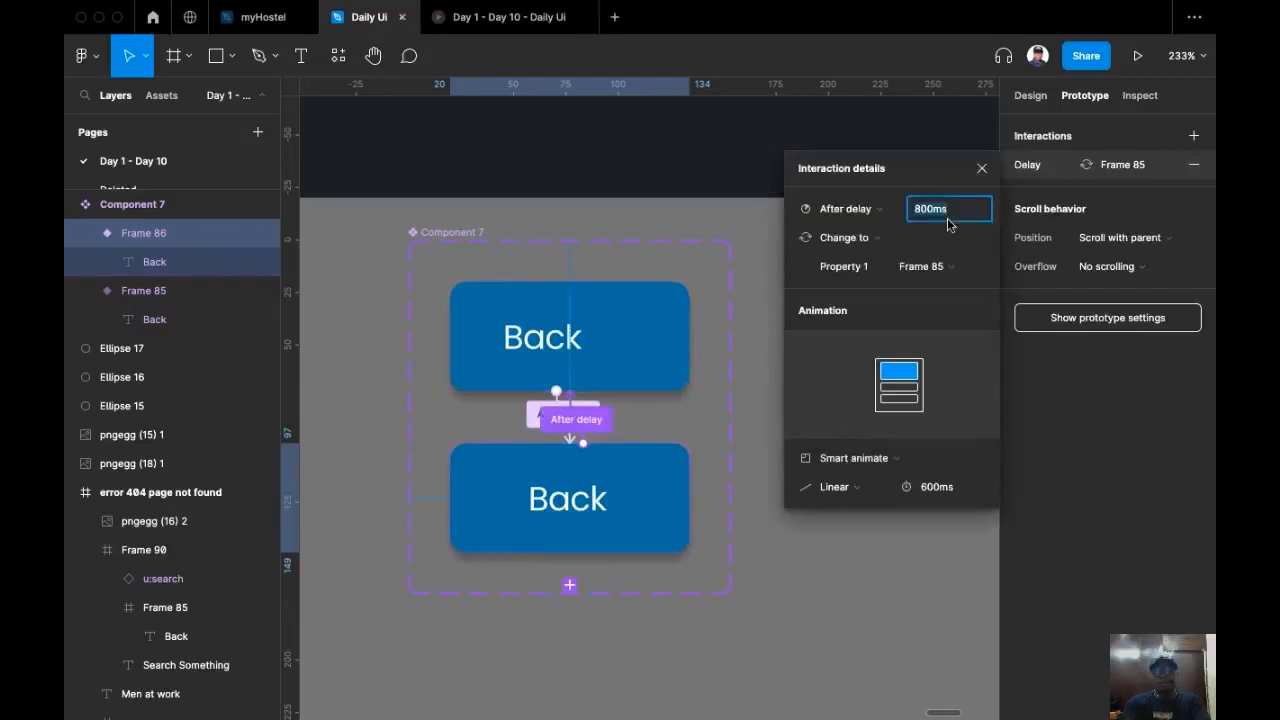
pyautogui.write('300')
pyautogui.press('Return')
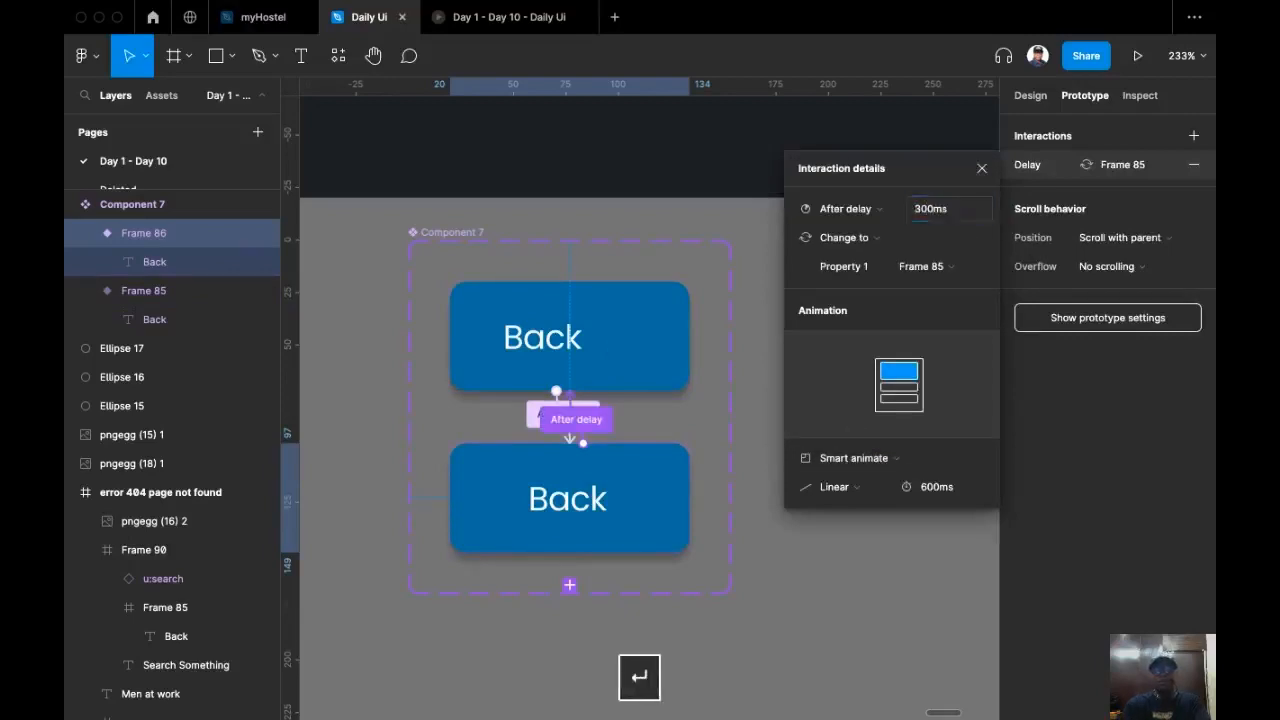
pyautogui.click(881, 488)
pyautogui.click(881, 490)
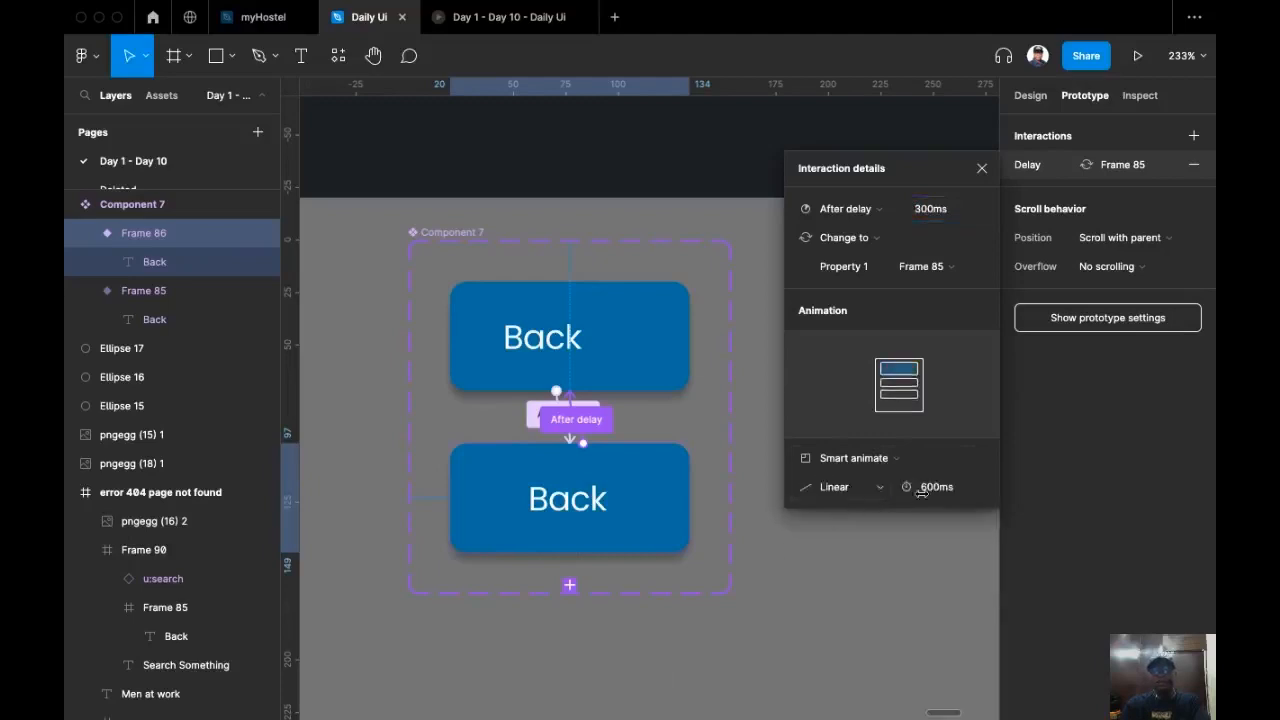
pyautogui.click(981, 168)
# Step: Copy the second variant and replace the search bar's Back button with it
pyautogui.scroll(4, 688, 420)
pyautogui.click(667, 566)
pyautogui.scroll(-2, 789, 434)
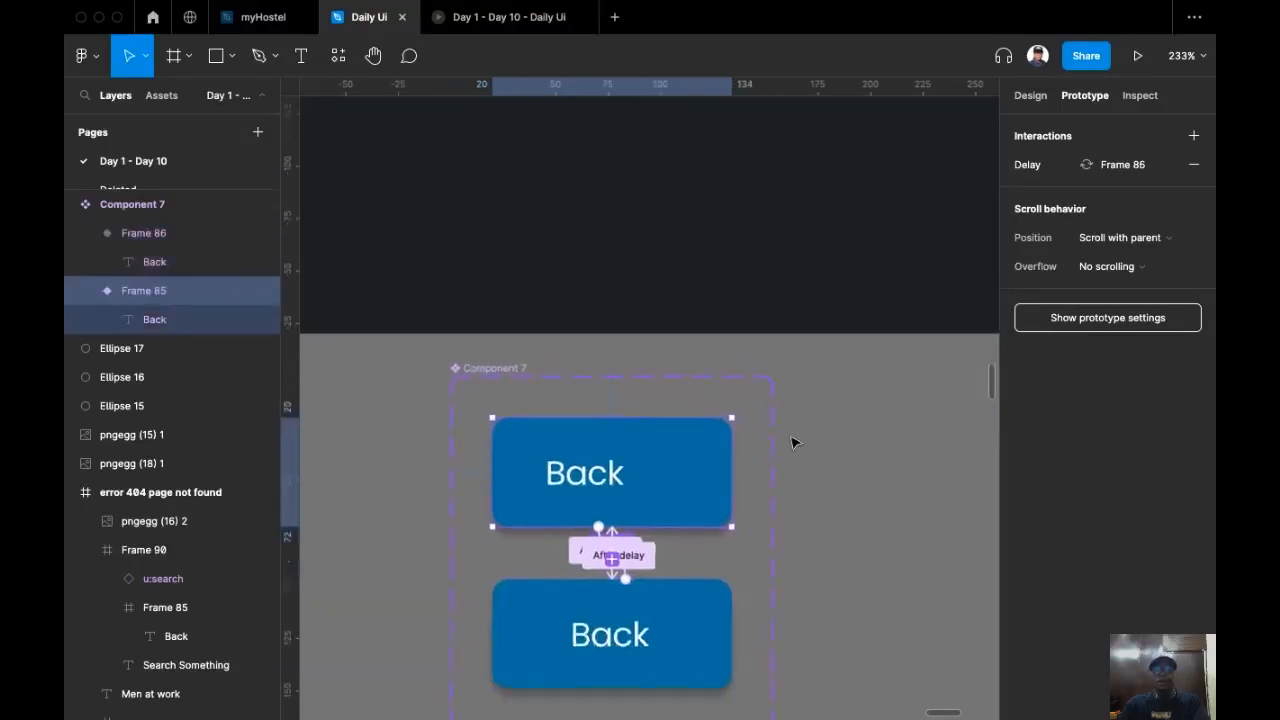
pyautogui.click(706, 608)
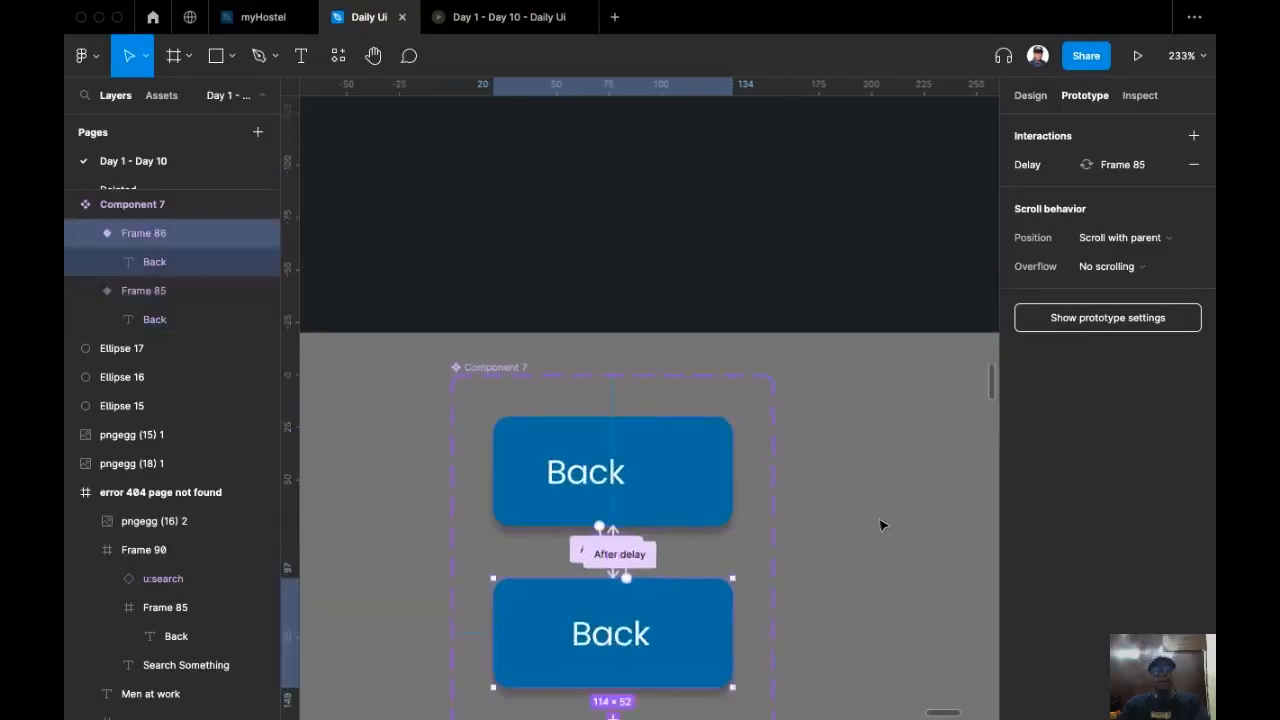
pyautogui.press('super+c')
pyautogui.scroll(5, 843, 654)
pyautogui.scroll(-3, 737, 471)
pyautogui.scroll(3, 686, 423)
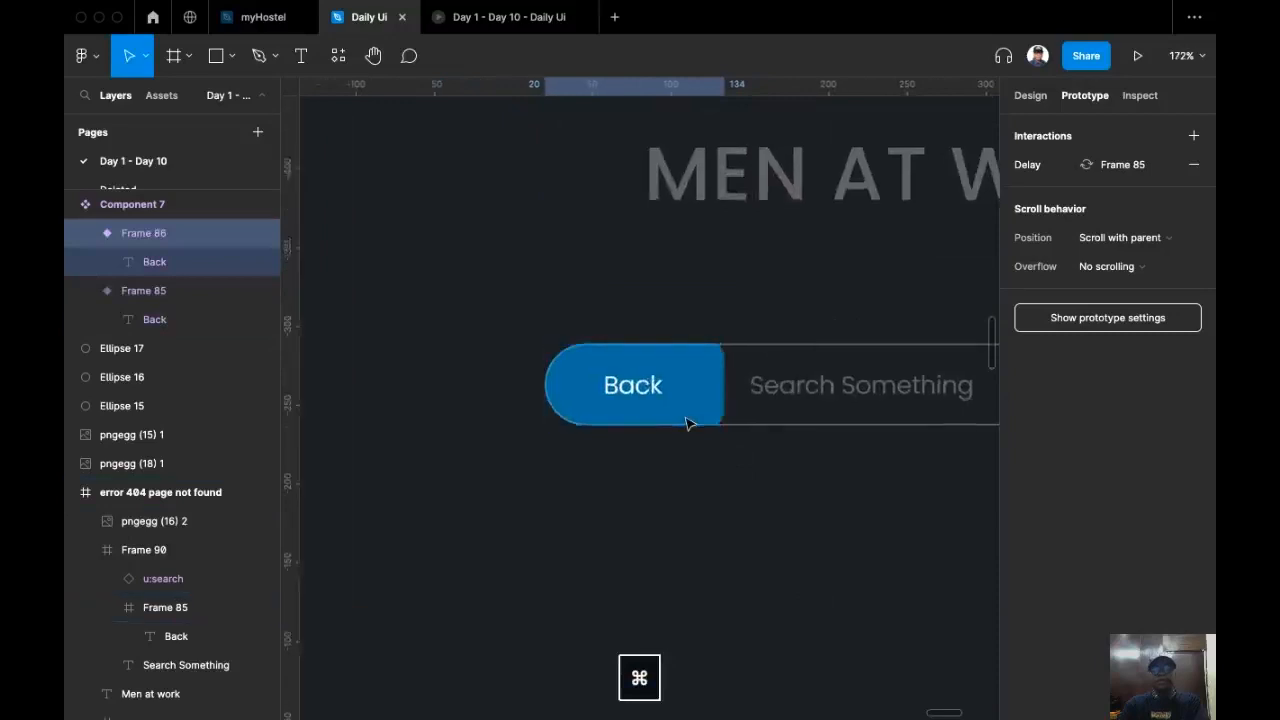
pyautogui.scroll(3, 686, 423)
pyautogui.click(705, 398)
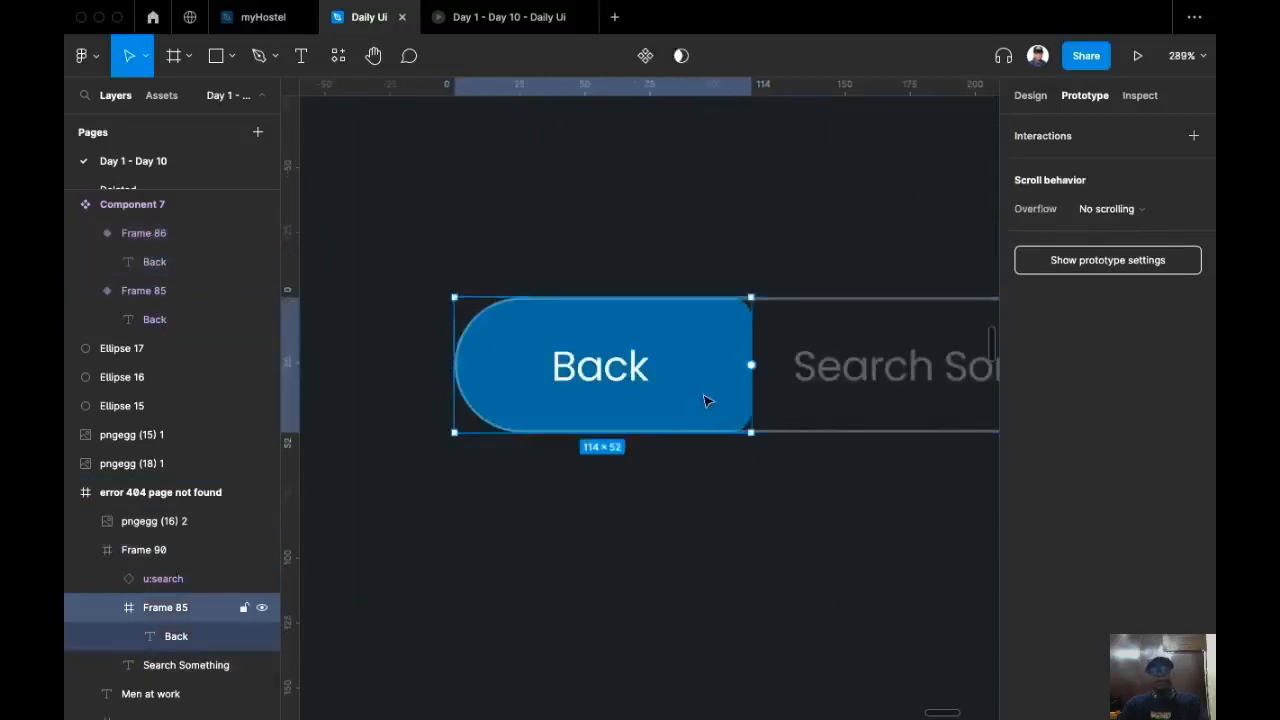
pyautogui.press('super+shift+r')
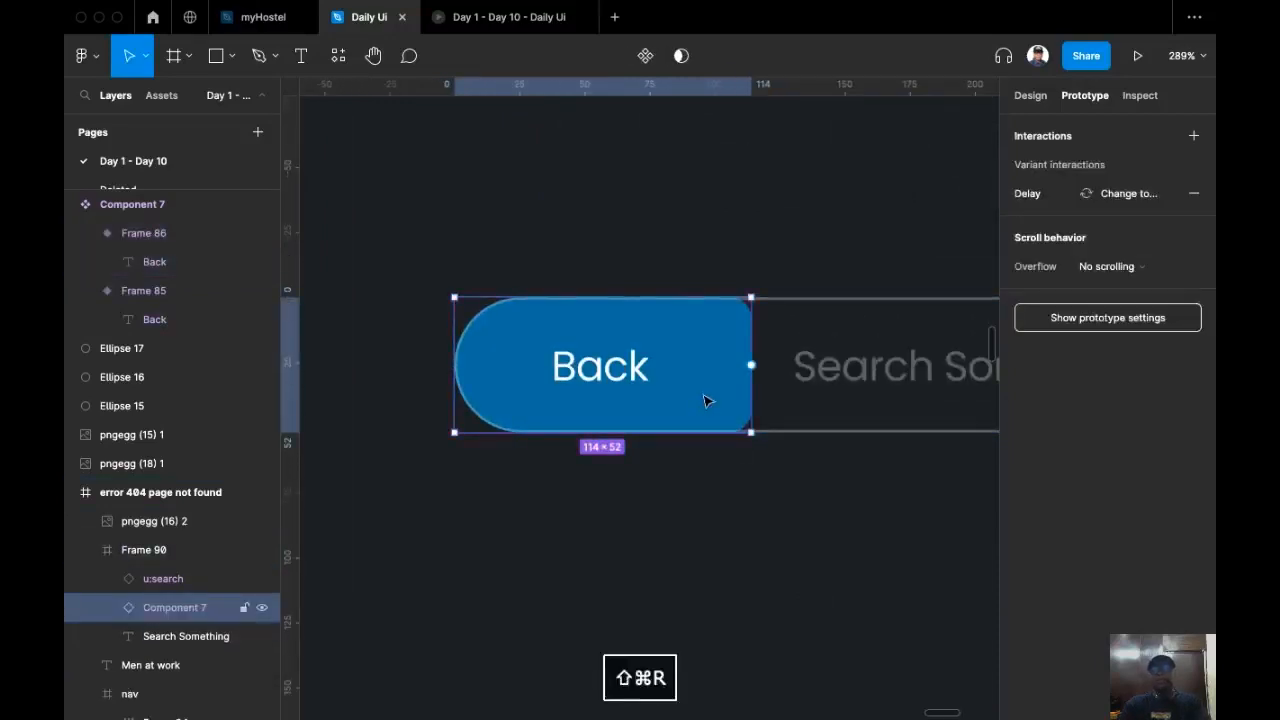
# Step: Open the prototype presentation and restart it to preview the animated Back button
pyautogui.hscroll(2, 700, 505)
pyautogui.scroll(2, 650, 470)
pyautogui.scroll(-2, 610, 460)
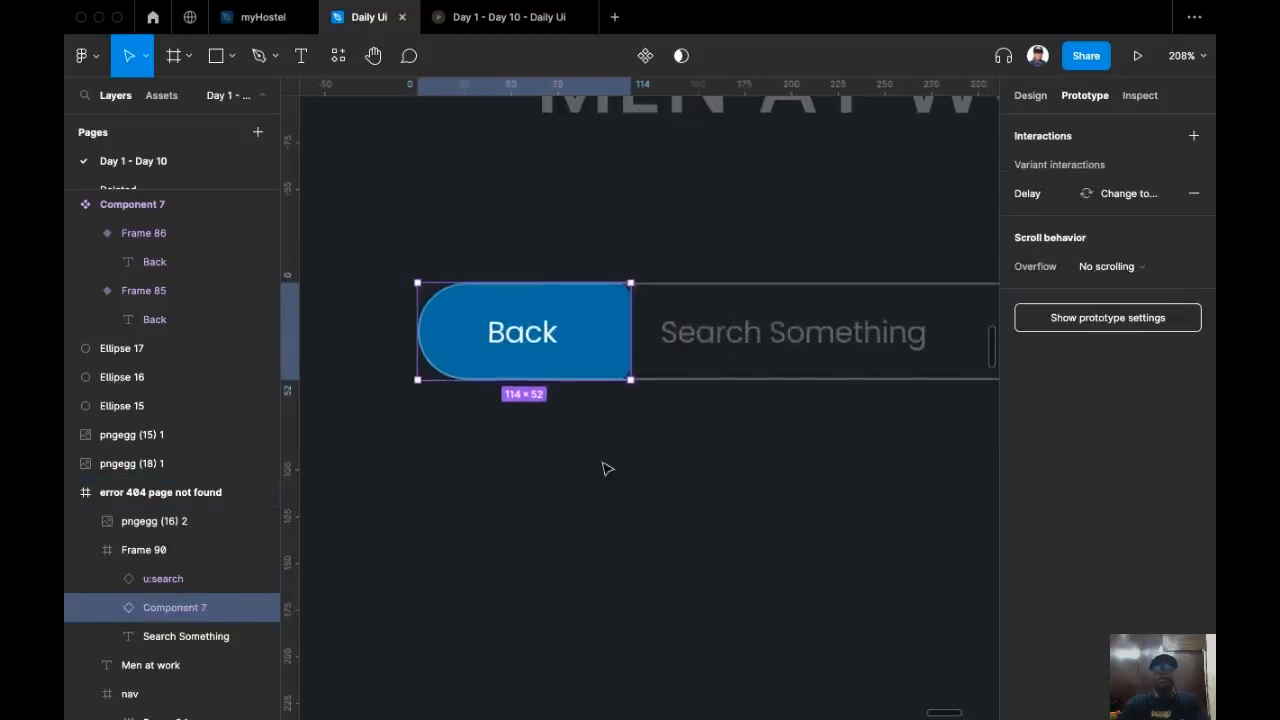
pyautogui.scroll(-6, 660, 480)
pyautogui.scroll(1, 586, 277)
pyautogui.scroll(-3, 586, 283)
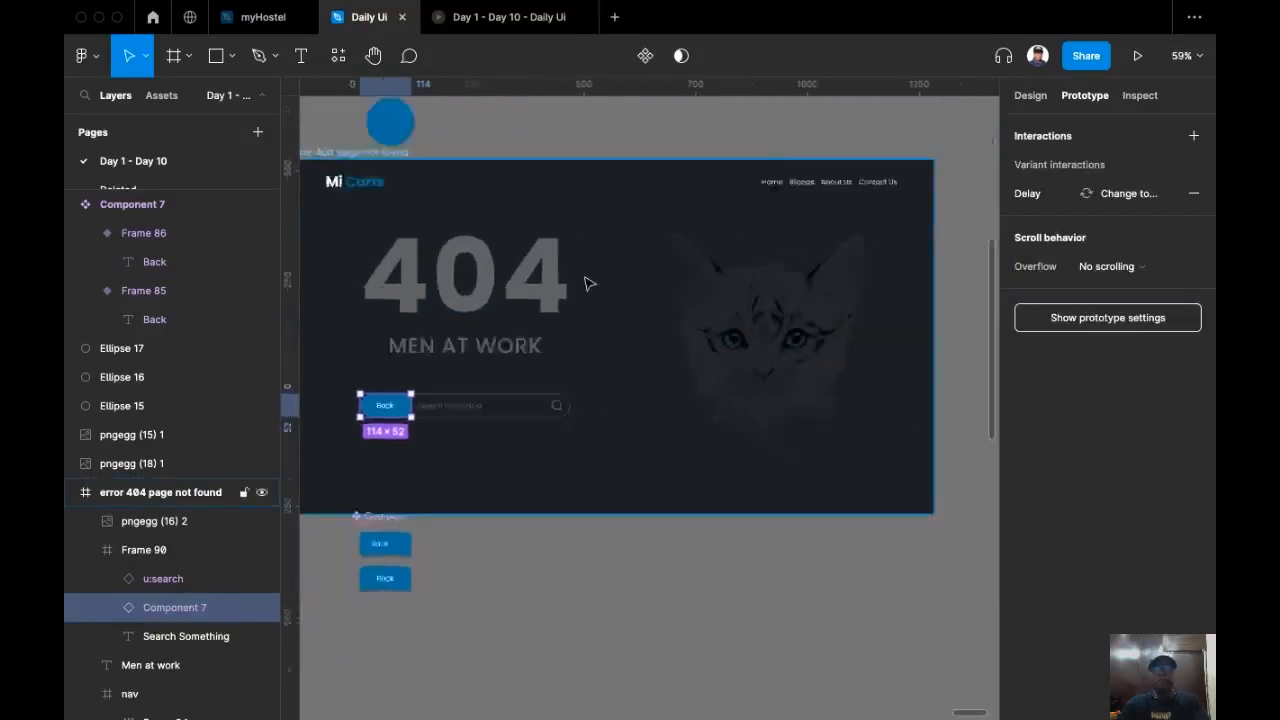
pyautogui.click(486, 29)
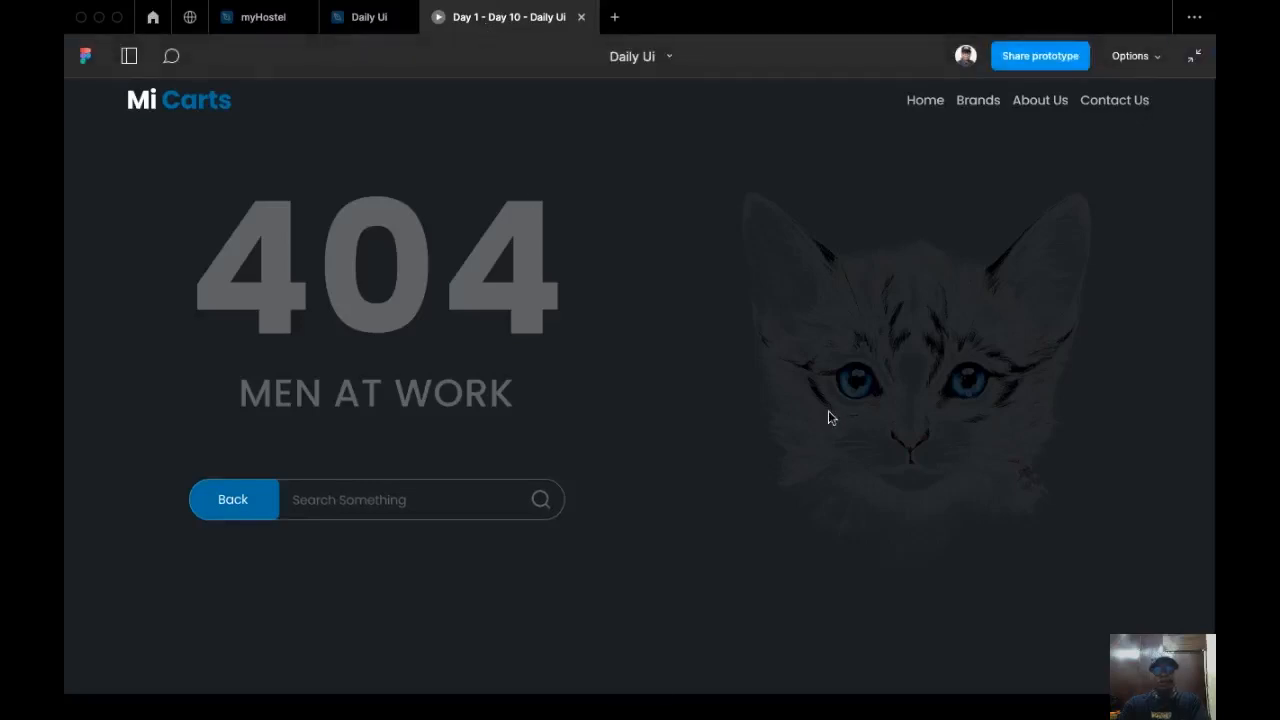
pyautogui.press('r')
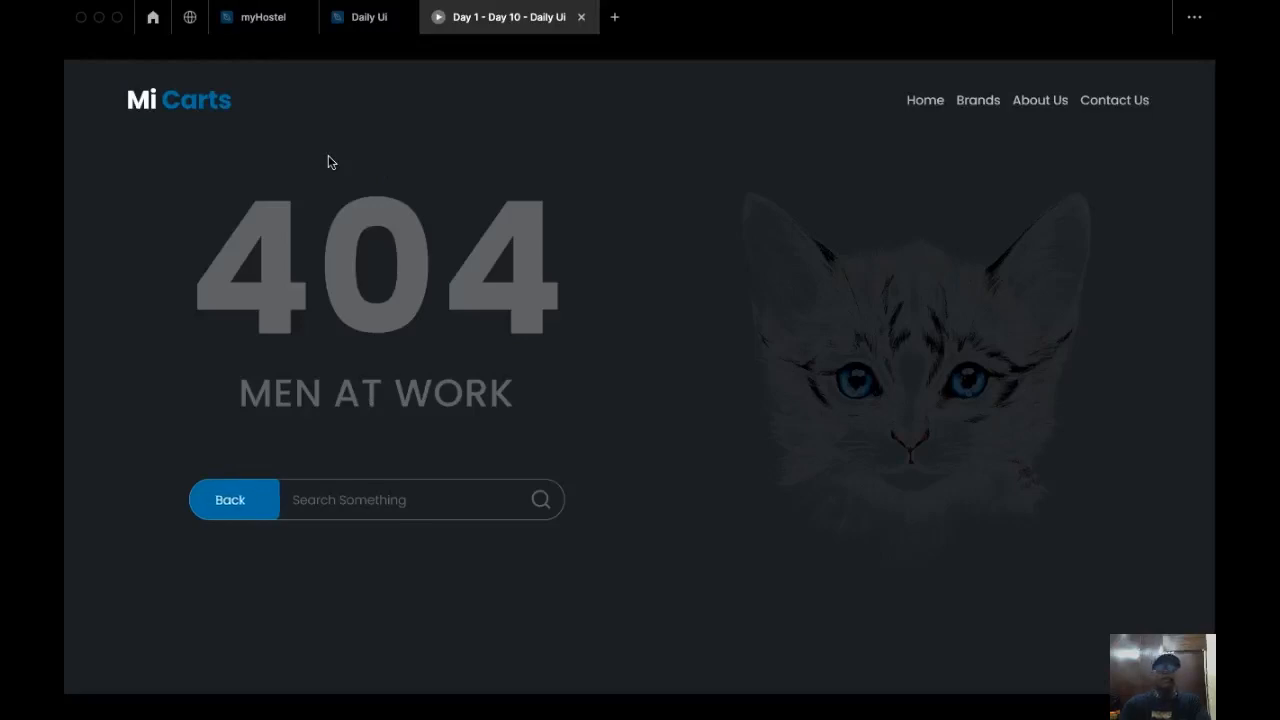
pyautogui.moveTo(349, 69)
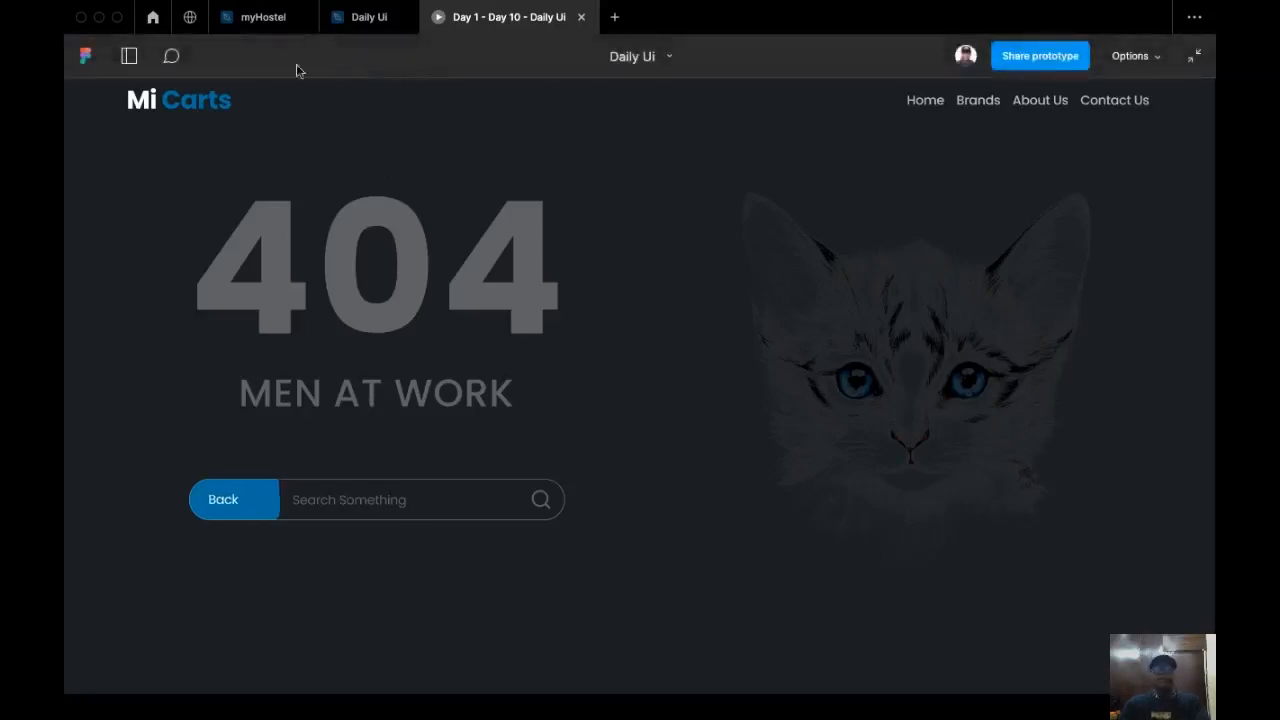